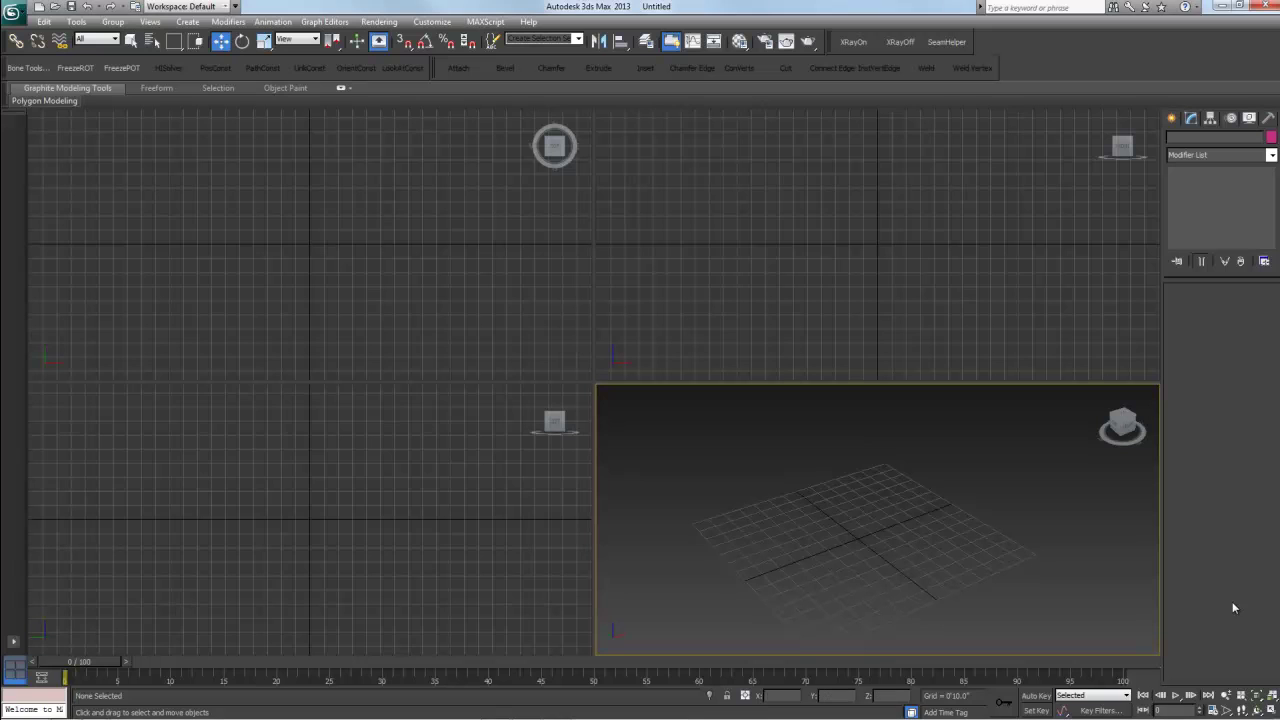
left_click(1233, 713)
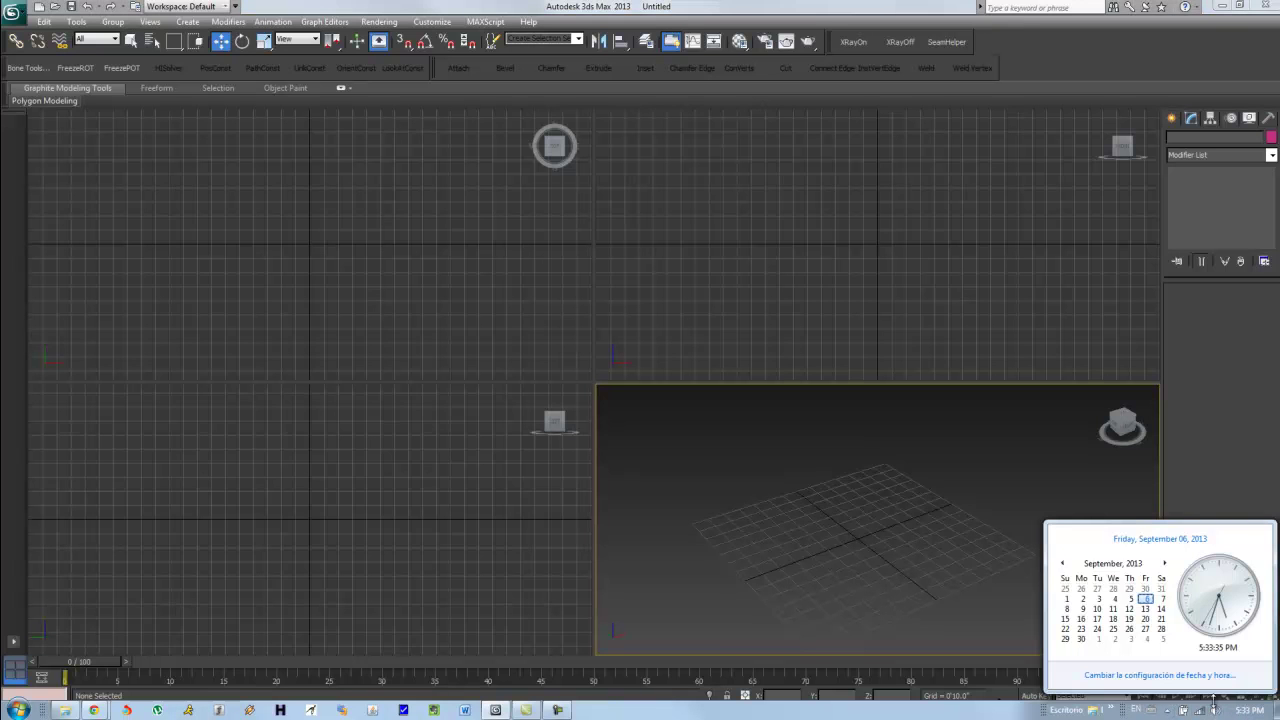
left_click(740, 522)
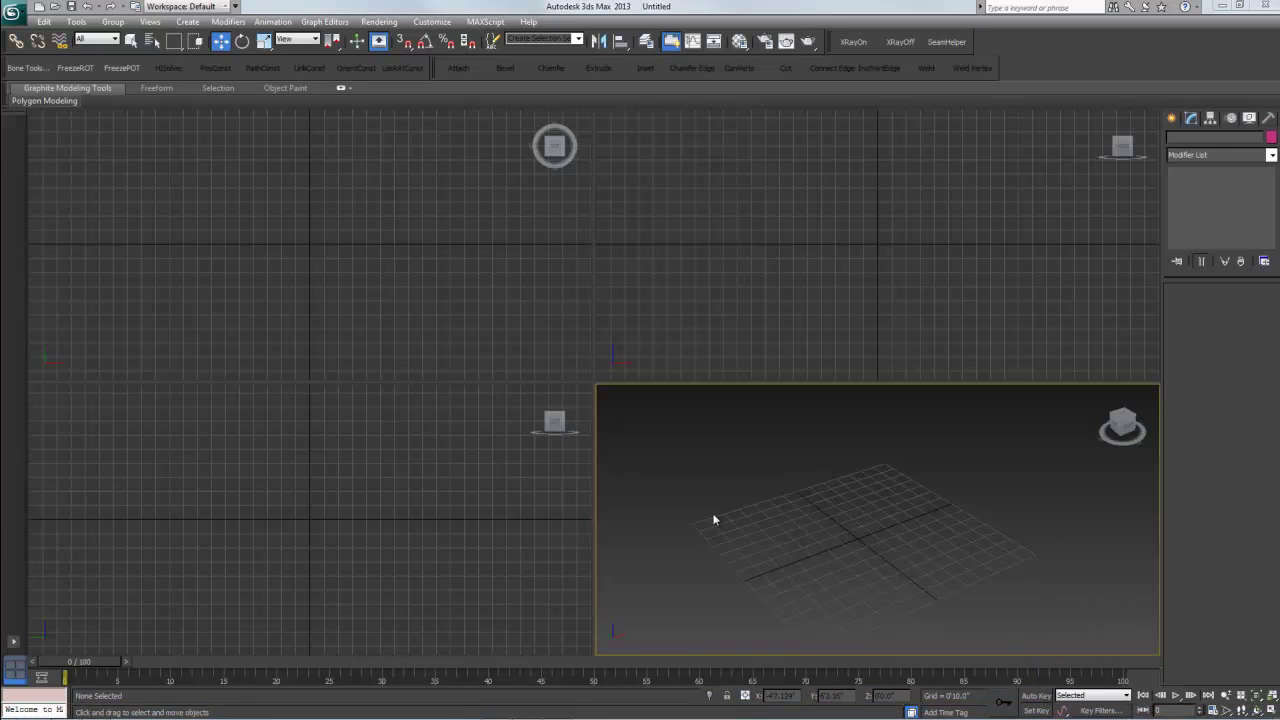
middle_click_drag(980, 555, 860, 480)
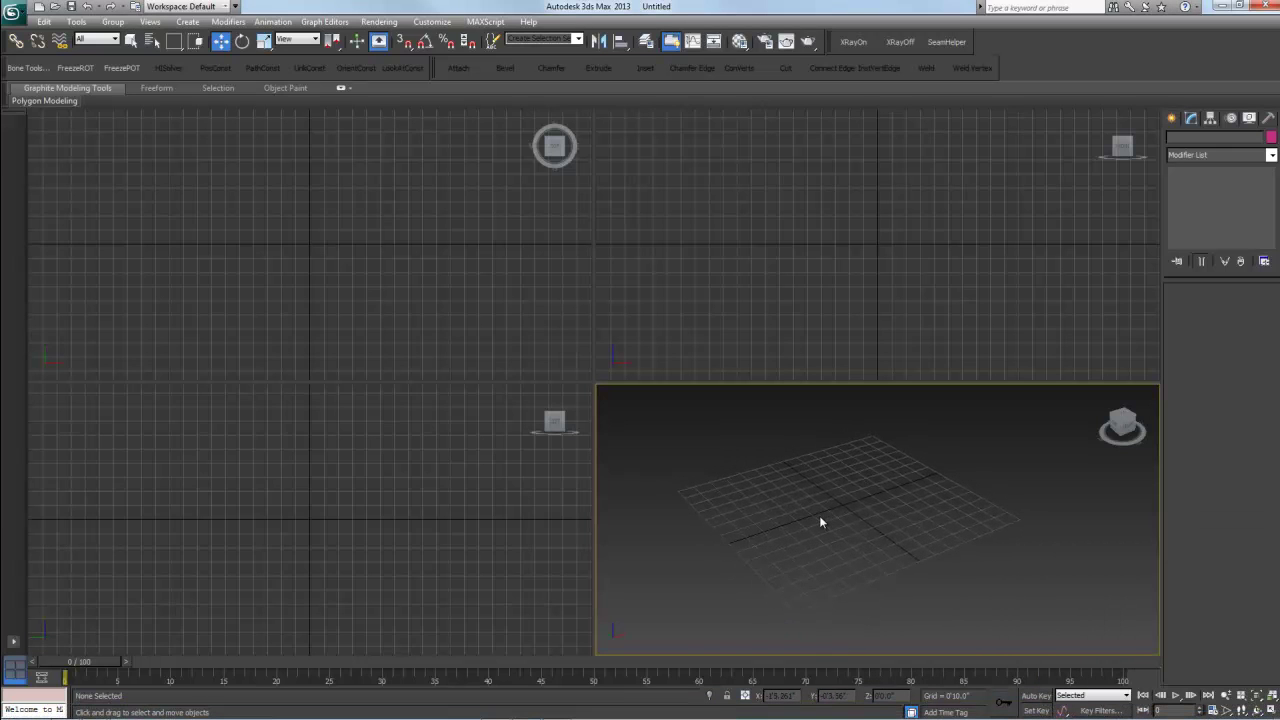
middle_click_drag(821, 510, 822, 508)
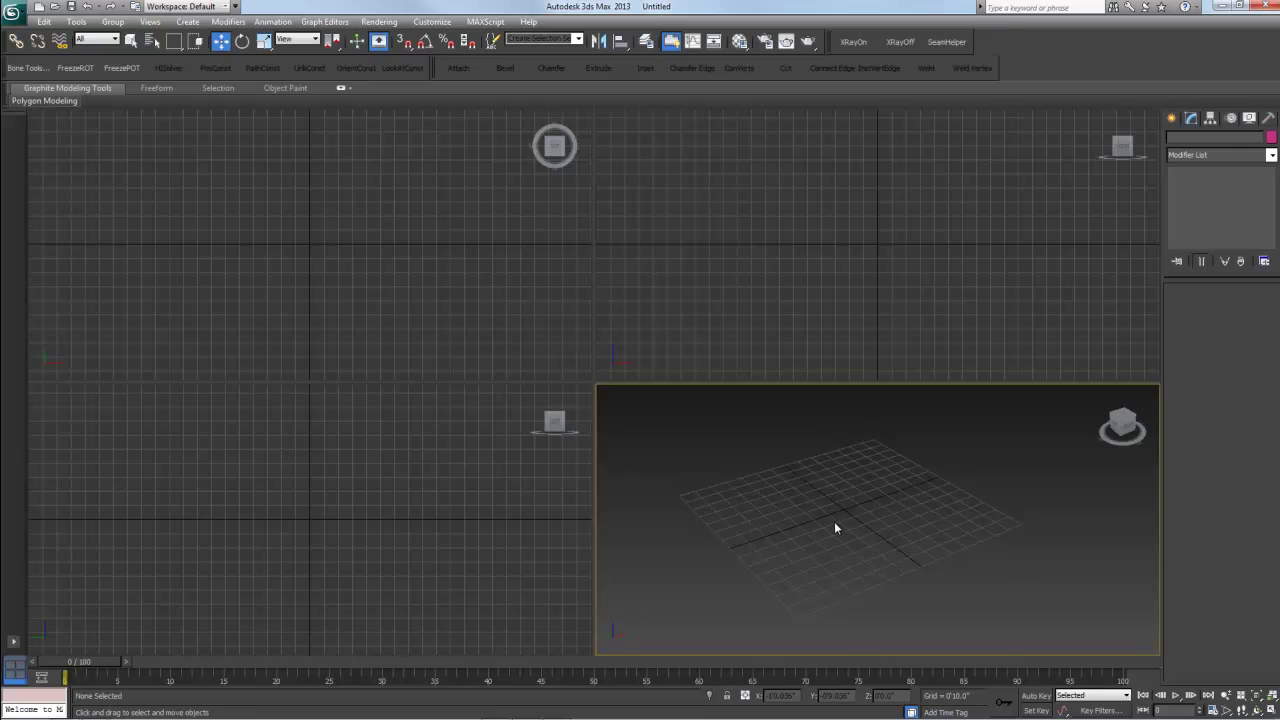
mouse_move(345, 255)
middle_mouse_down()
mouse_move(349, 277)
mouse_move(347, 259)
middle_mouse_up()
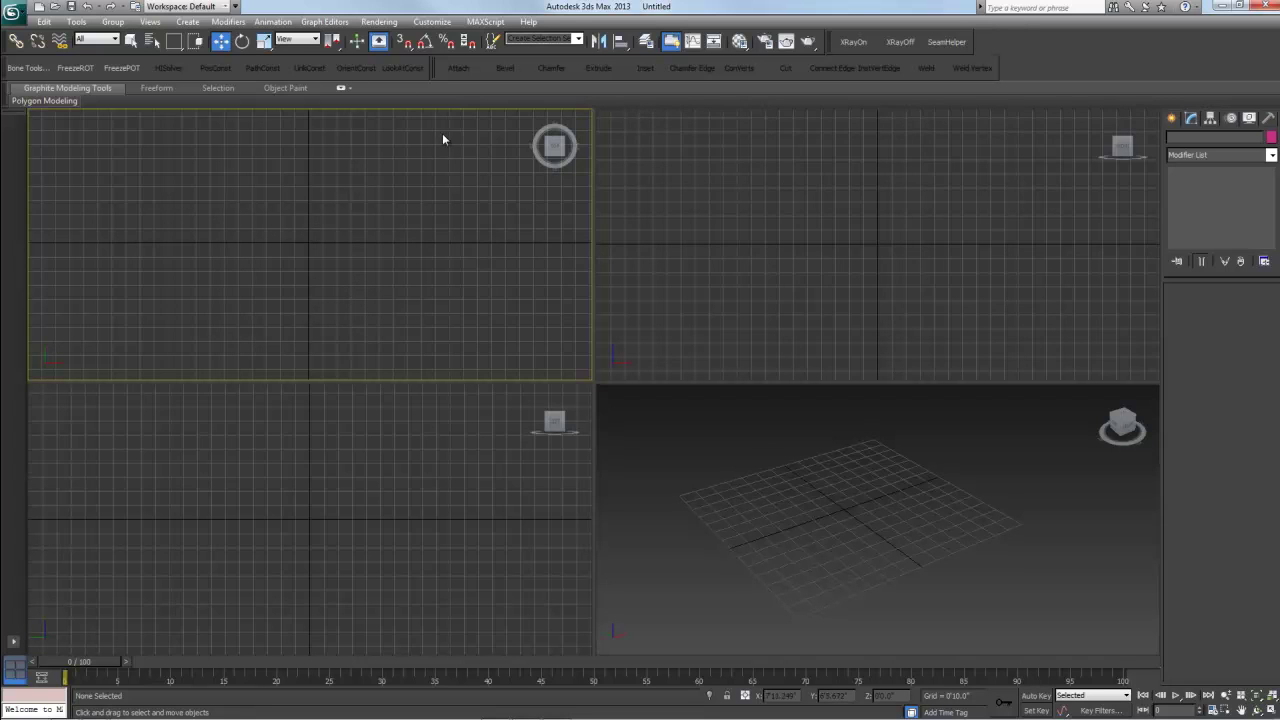
middle_click_drag(365, 219, 302, 265)
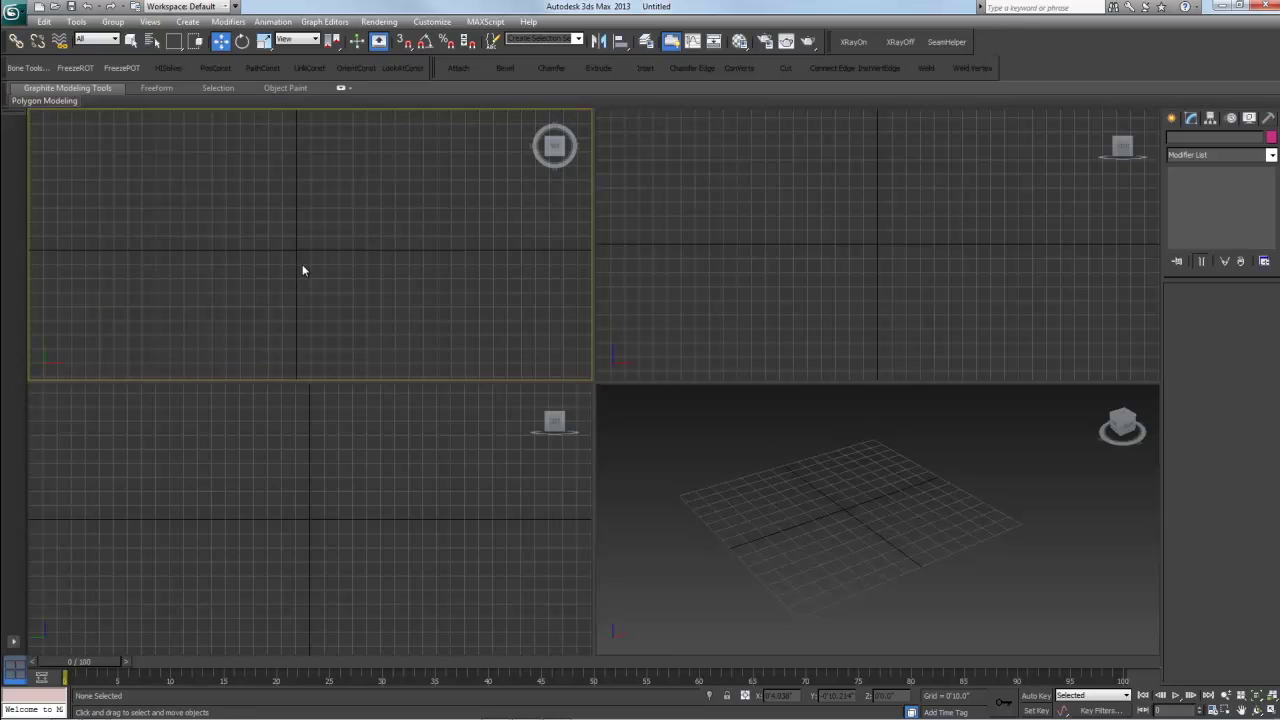
mouse_move(303, 269)
middle_mouse_down()
mouse_move(320, 240)
mouse_move(306, 271)
mouse_move(320, 262)
middle_mouse_up()
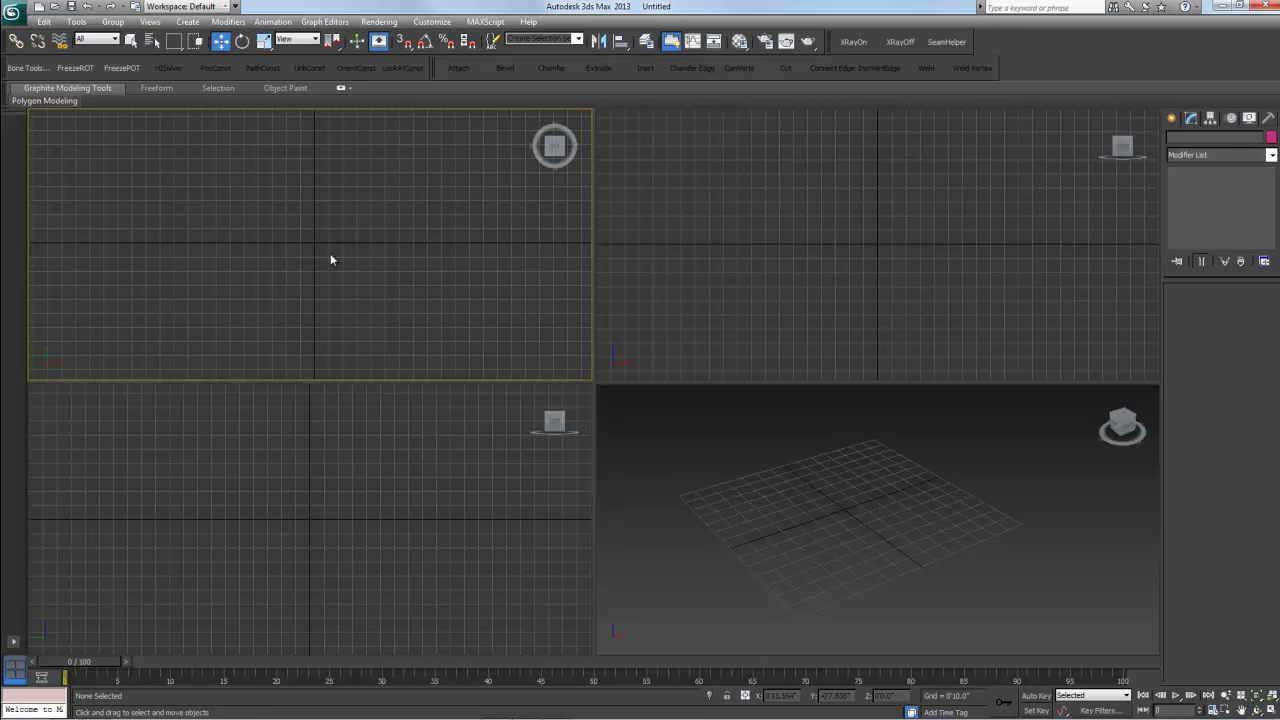
middle_click_drag(334, 256, 327, 251)
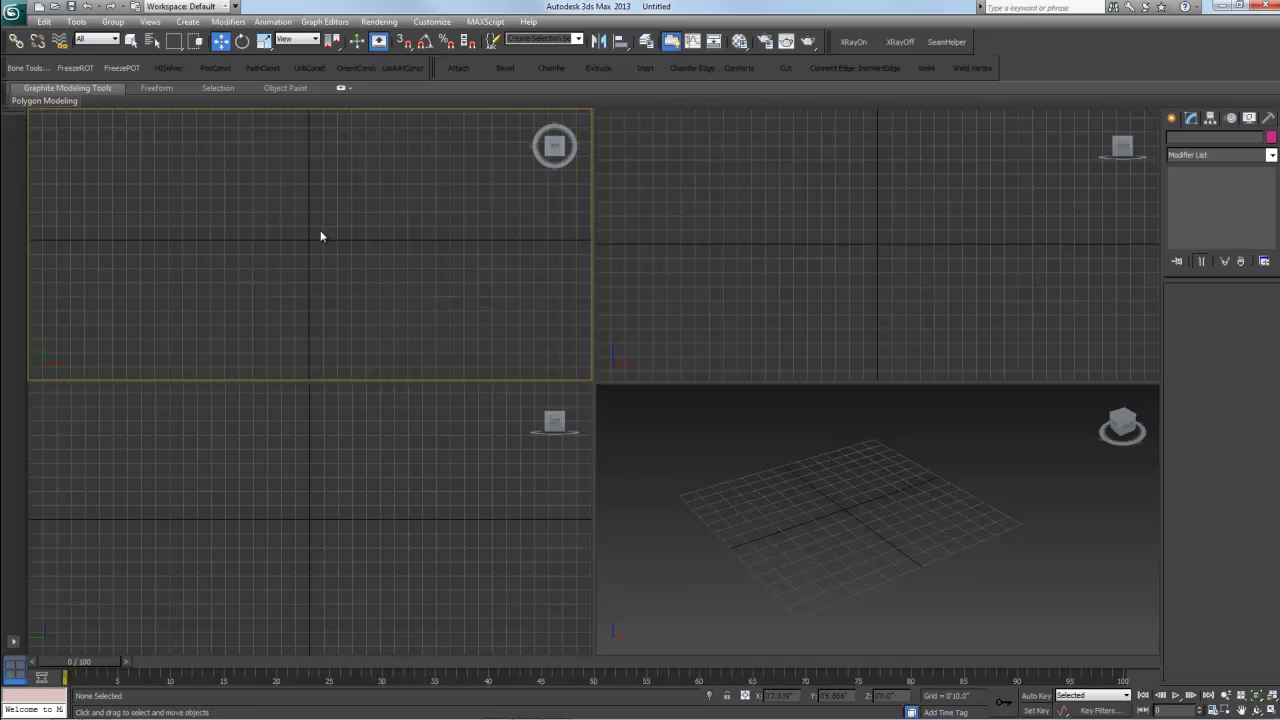
mouse_move(317, 231)
middle_mouse_down()
mouse_move(300, 217)
mouse_move(309, 235)
middle_mouse_up()
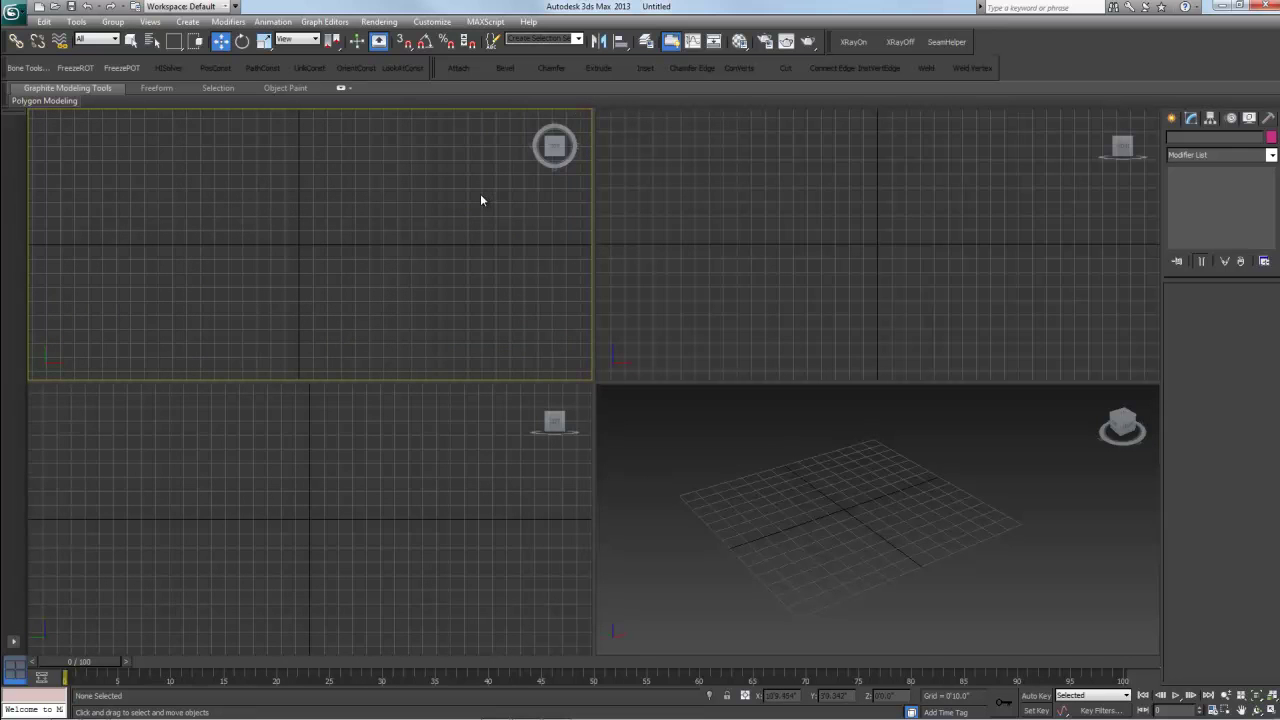
mouse_move(396, 229)
middle_mouse_down()
mouse_move(383, 177)
mouse_move(383, 208)
middle_mouse_up()
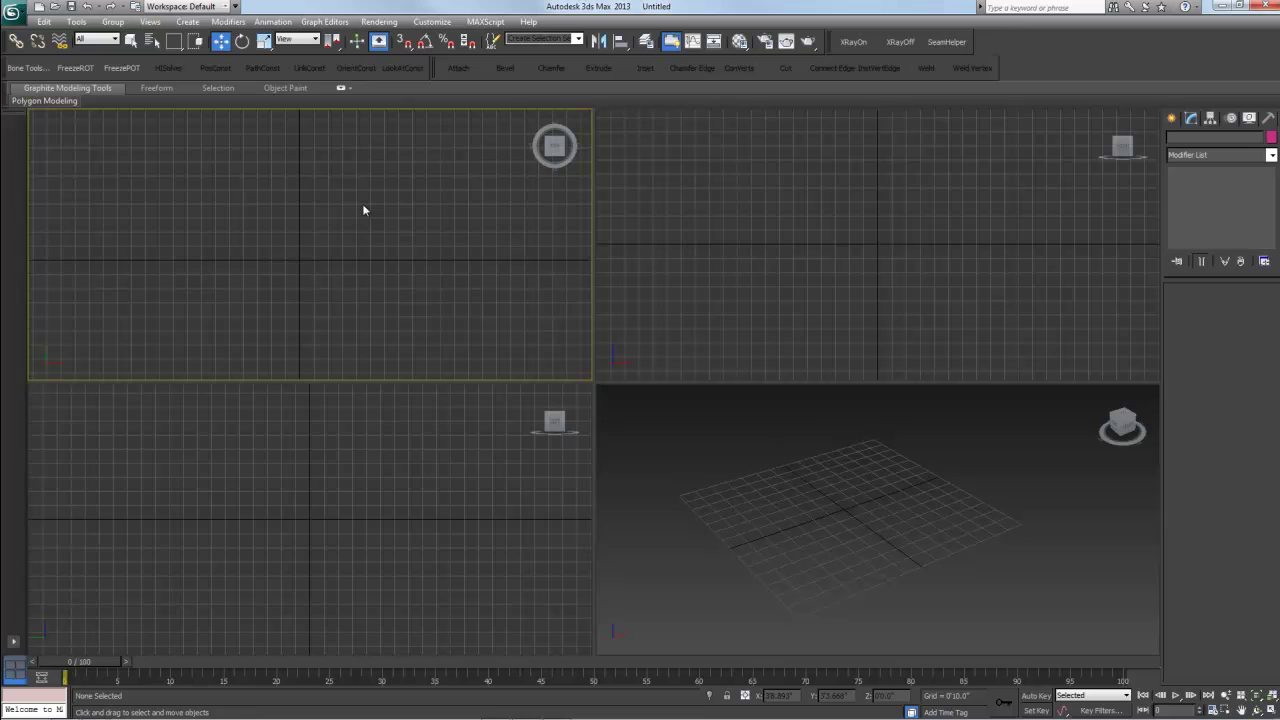
mouse_move(371, 274)
middle_mouse_down()
mouse_move(366, 251)
mouse_move(375, 257)
middle_mouse_up()
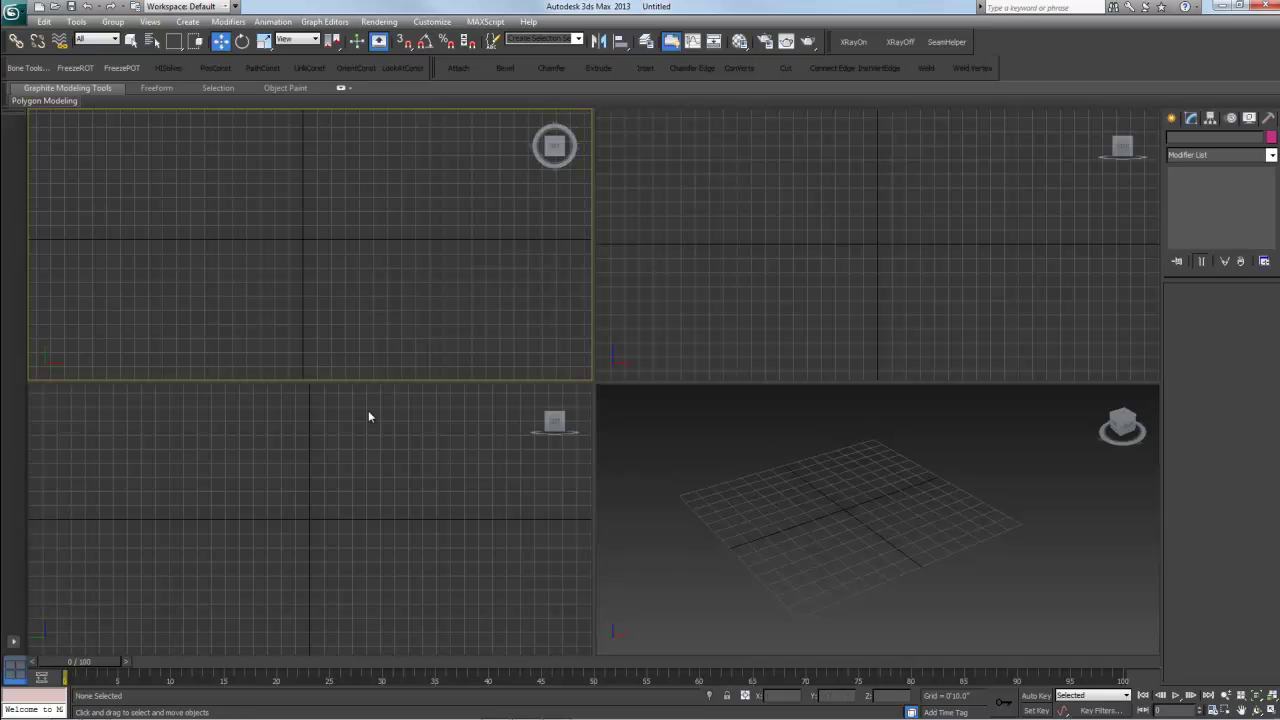
middle_click_drag(339, 456, 336, 493)
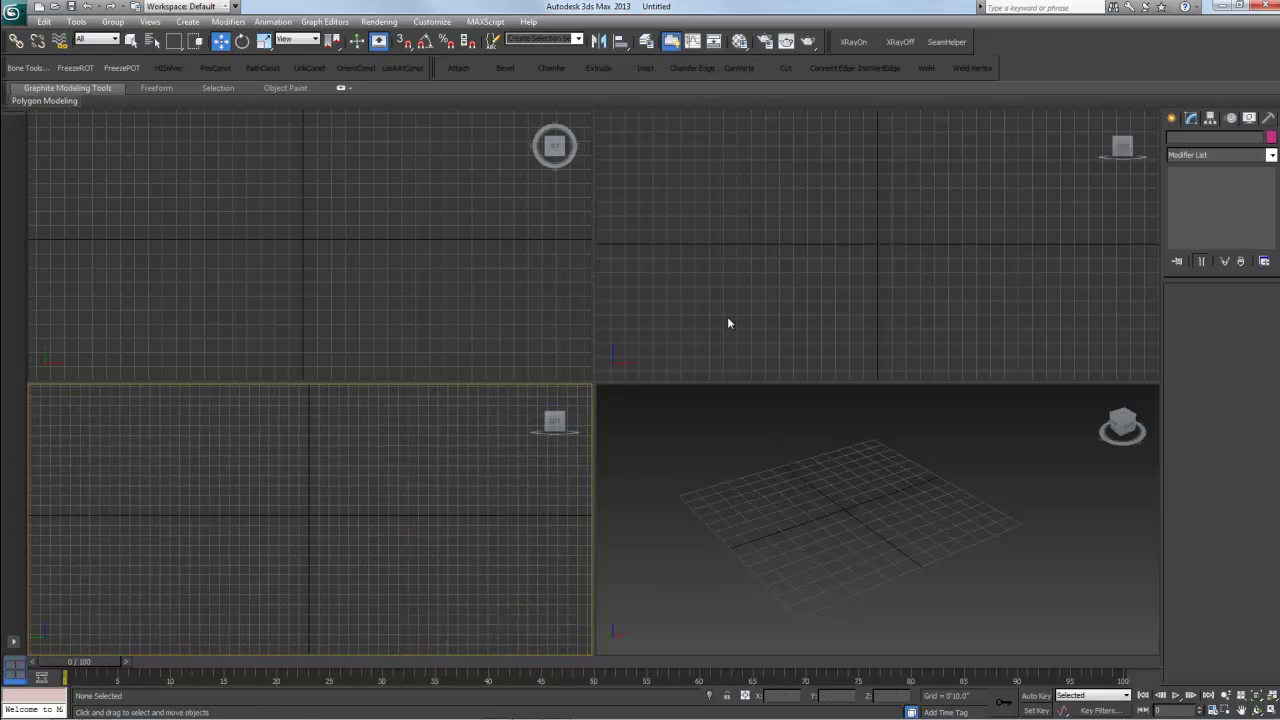
middle_click_drag(866, 291, 965, 234)
middle_click_drag(278, 248, 286, 260)
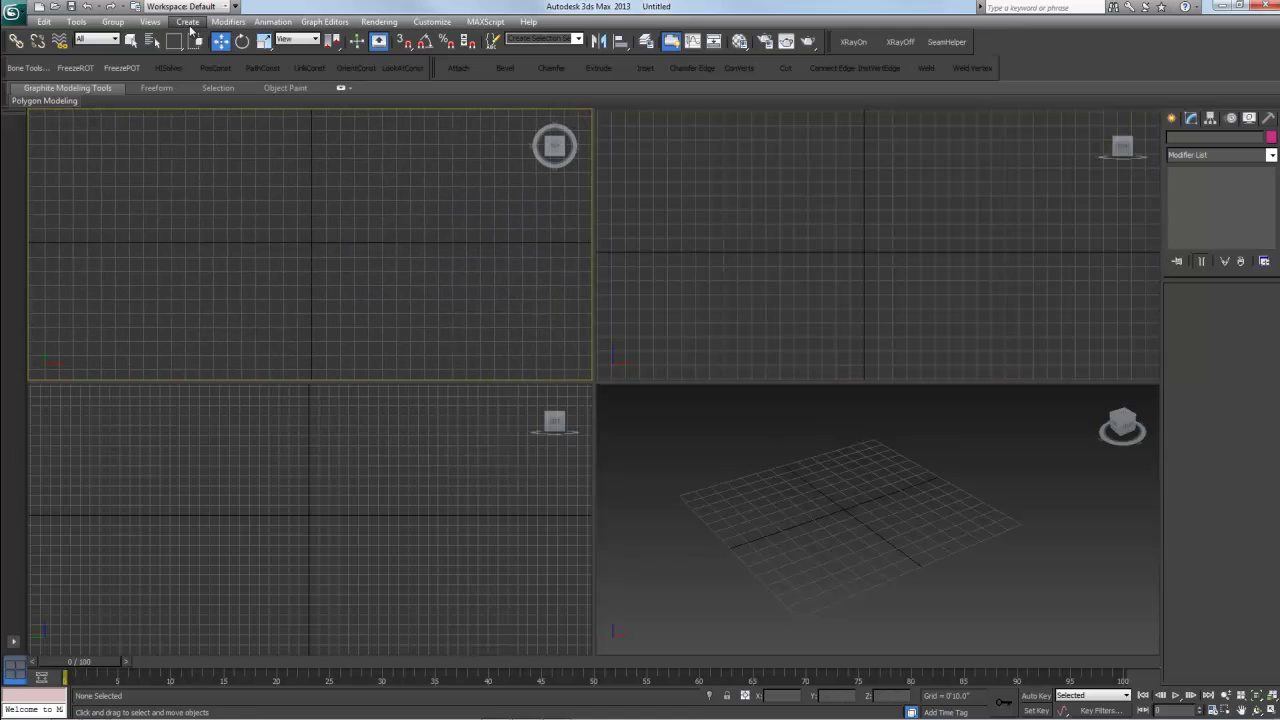
- Set the Top viewport's background to use an image file and open the background image selection
left_click(150, 21)
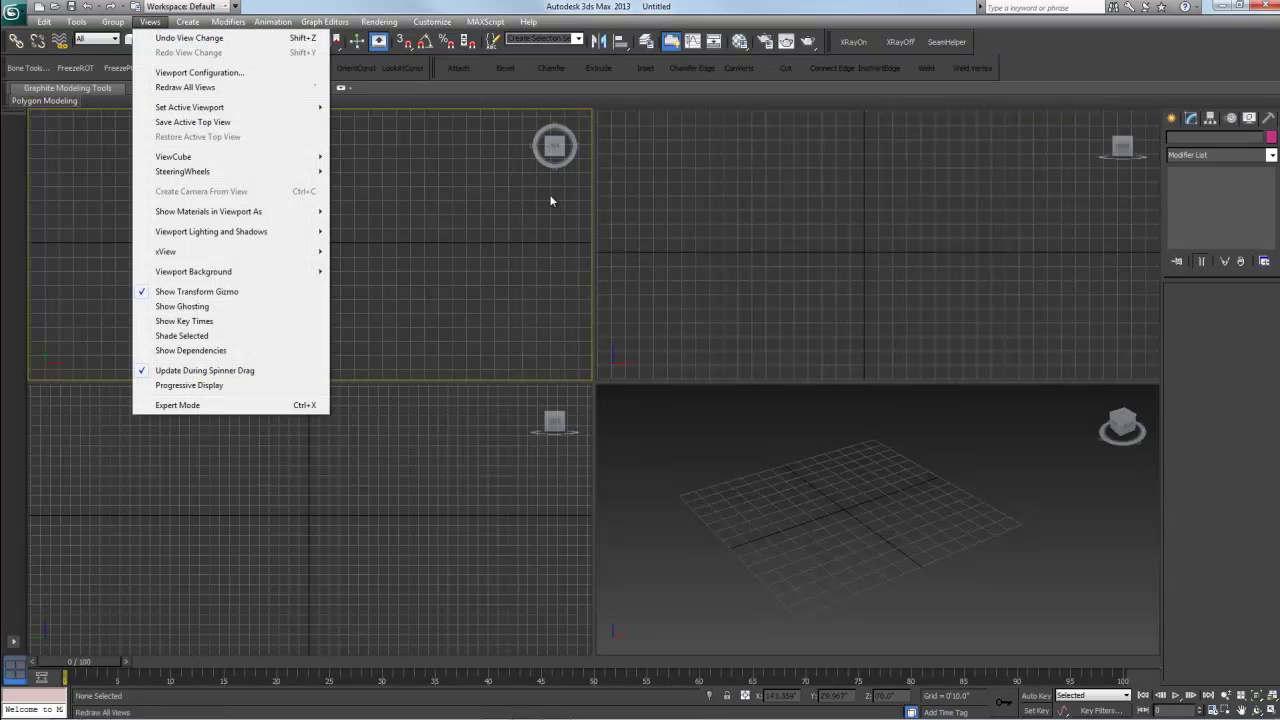
left_click(175, 73)
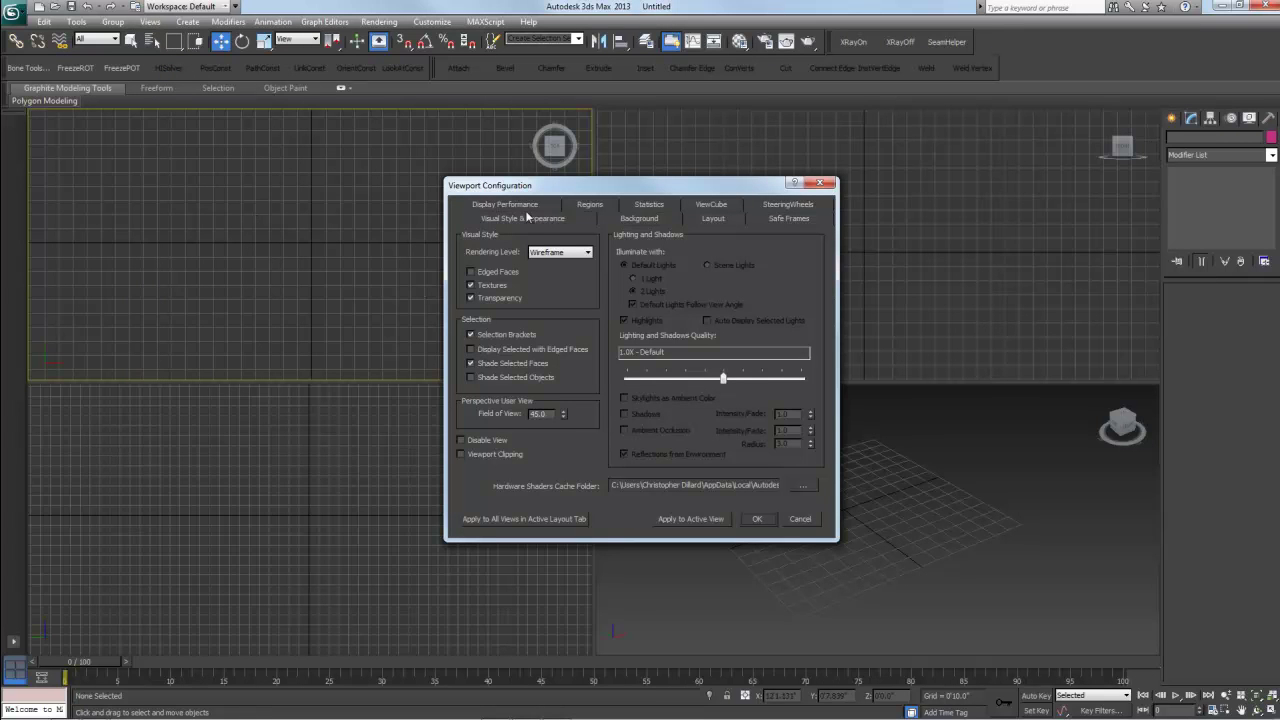
left_click(640, 219)
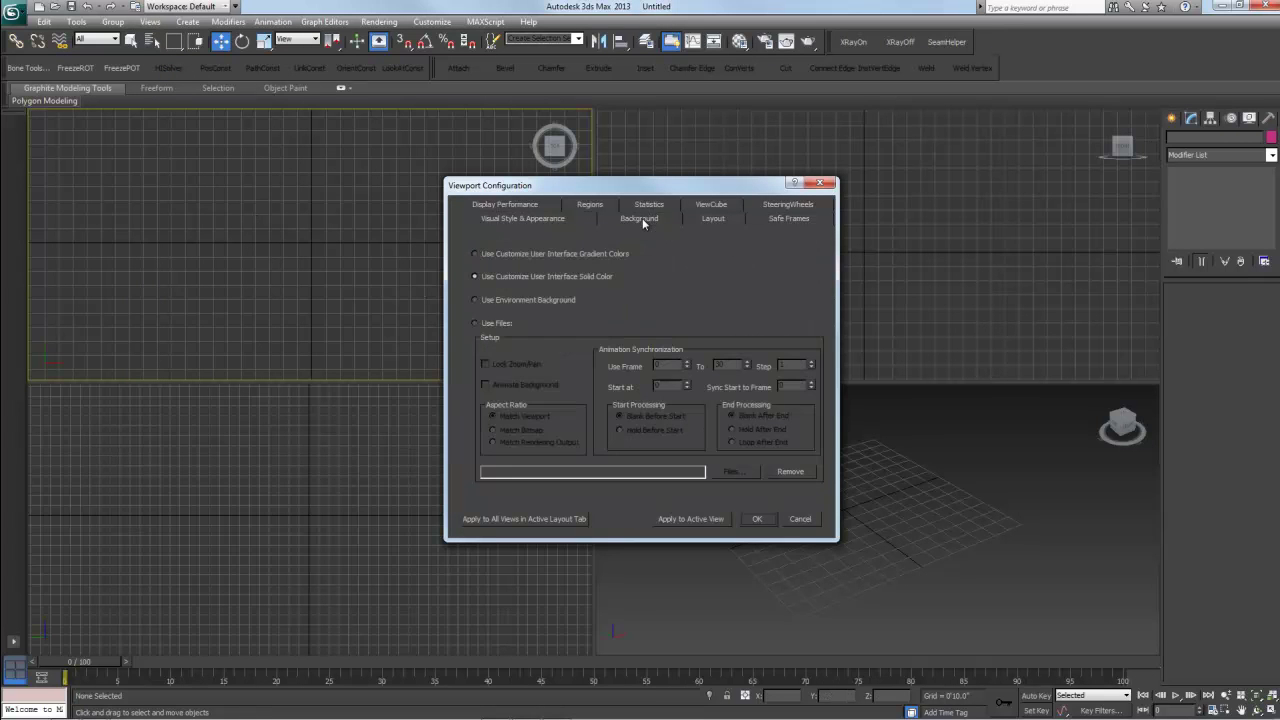
left_click(490, 324)
left_click(732, 473)
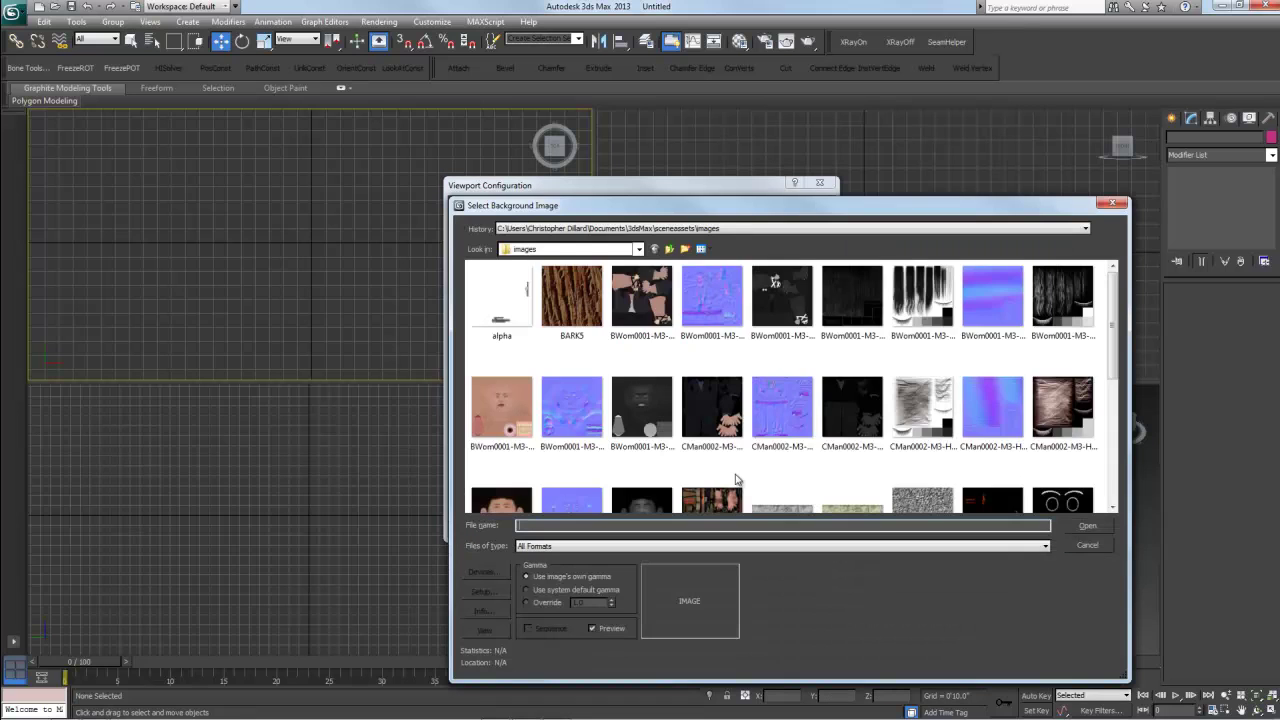
- Search the C: and SecondaryInternal (Z:) drives and the documents folder for the knife reference image
left_click(638, 249)
left_click(550, 363)
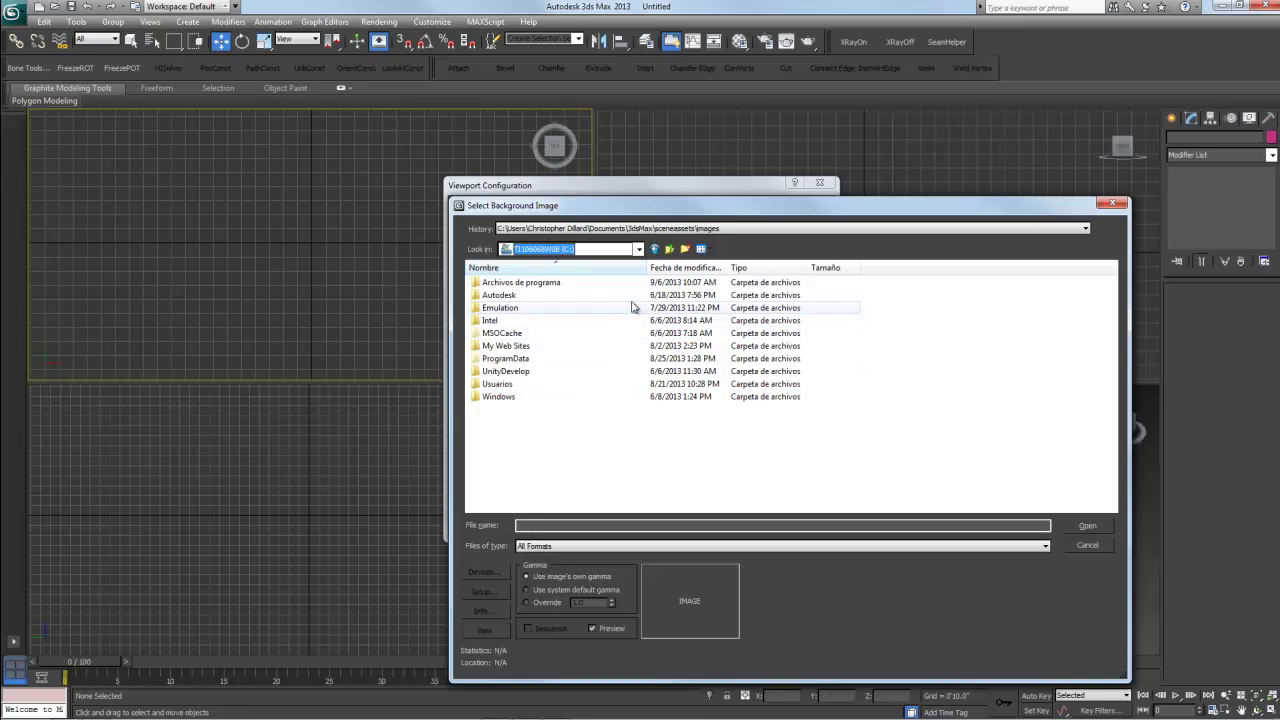
left_click(638, 249)
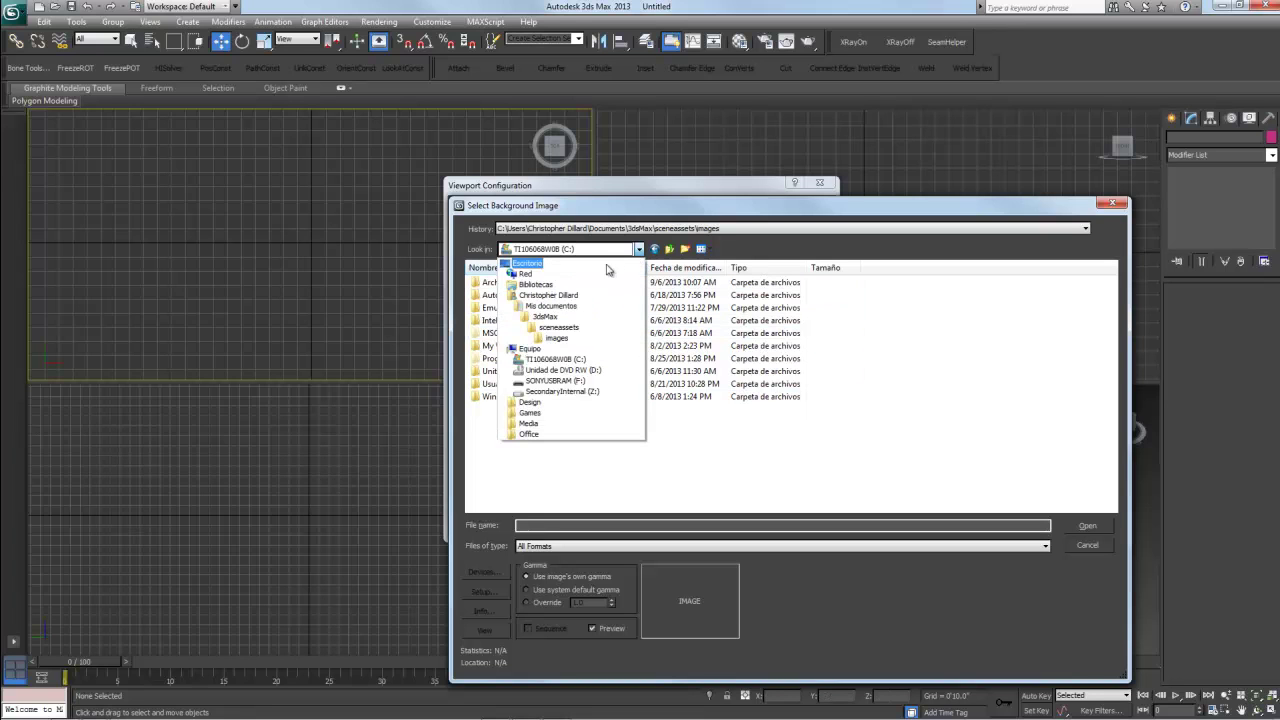
left_click(562, 391)
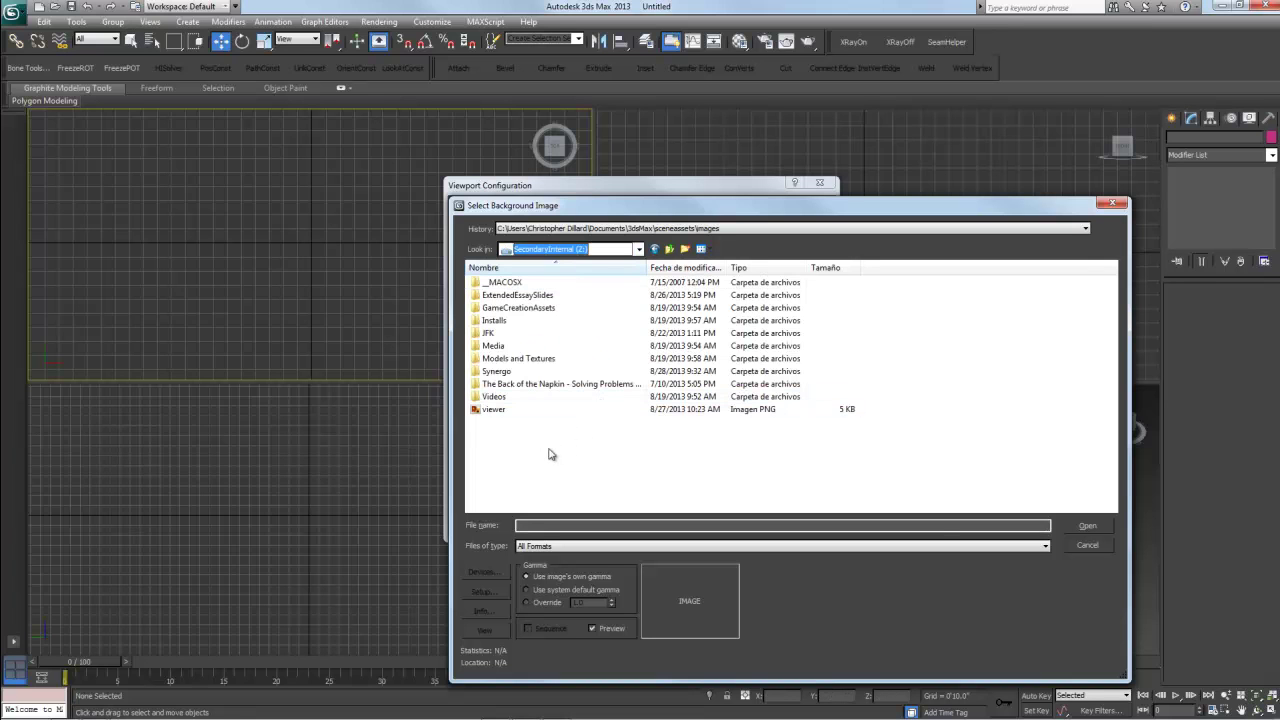
double_click(498, 334)
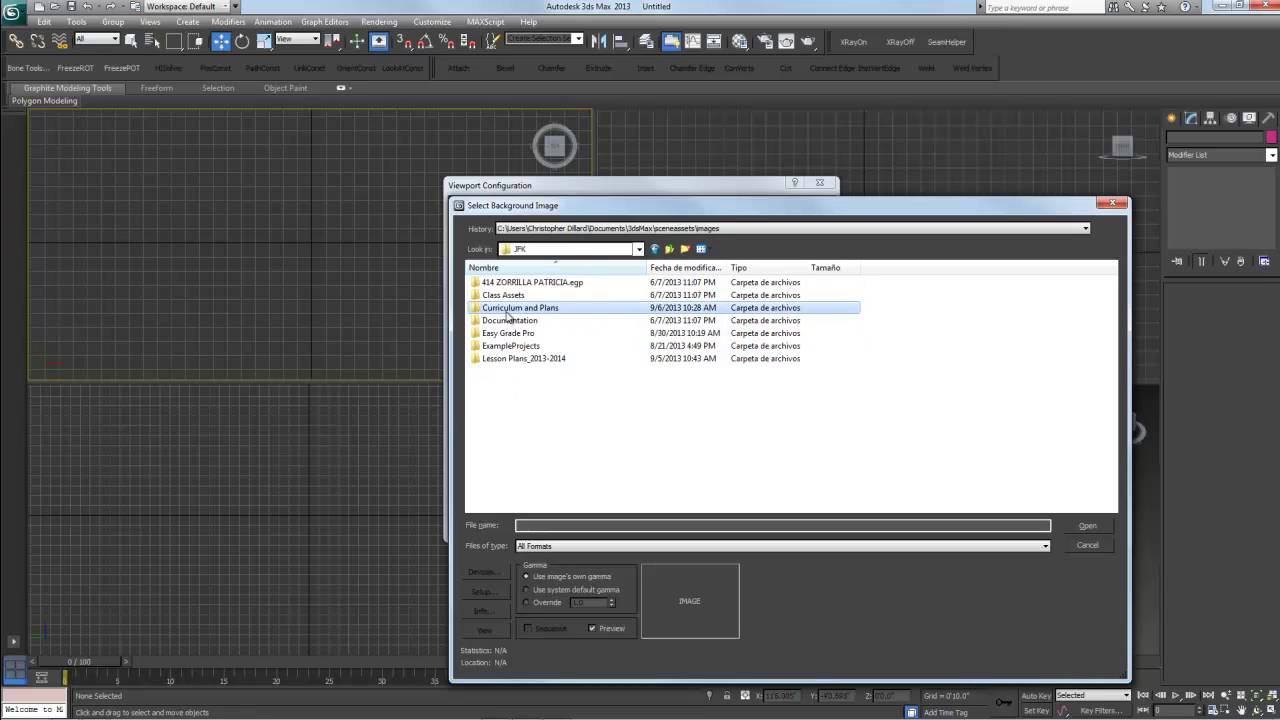
double_click(508, 310)
double_click(500, 295)
double_click(507, 285)
double_click(508, 297)
left_click(669, 249)
left_click(669, 249)
left_click(669, 249)
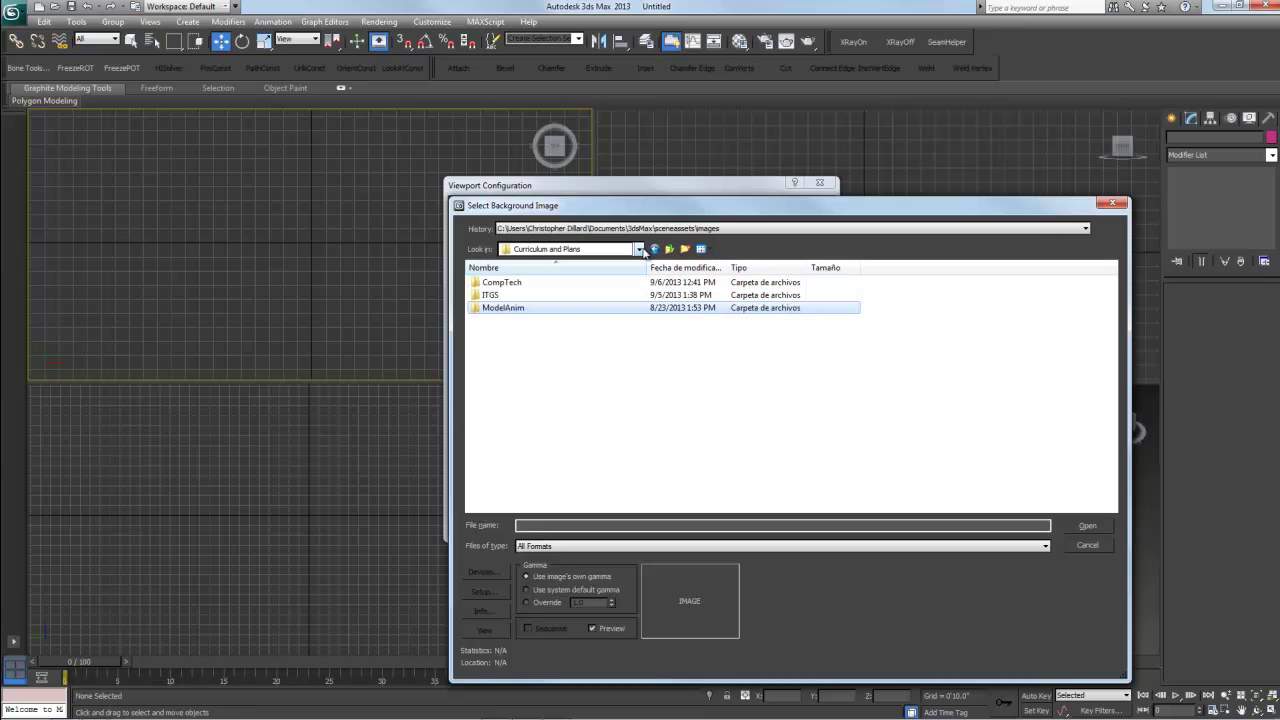
left_click(638, 249)
left_click(540, 308)
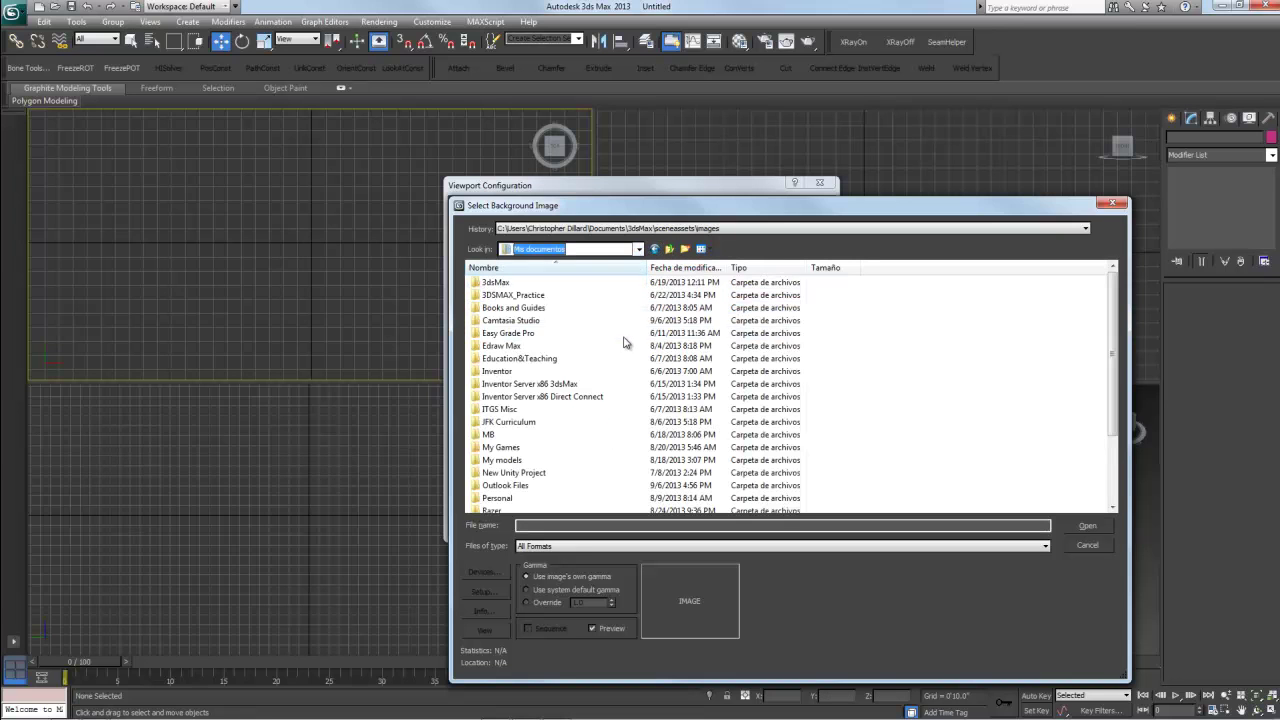
left_click(638, 249)
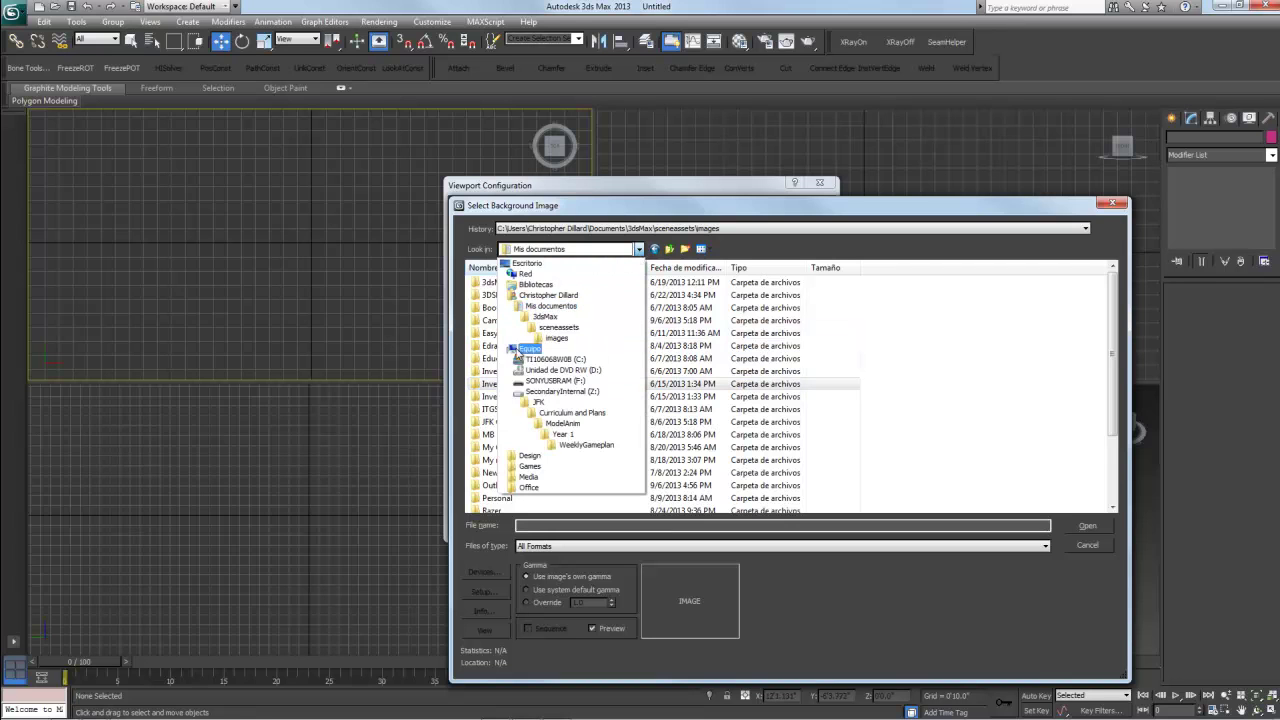
left_click(550, 359)
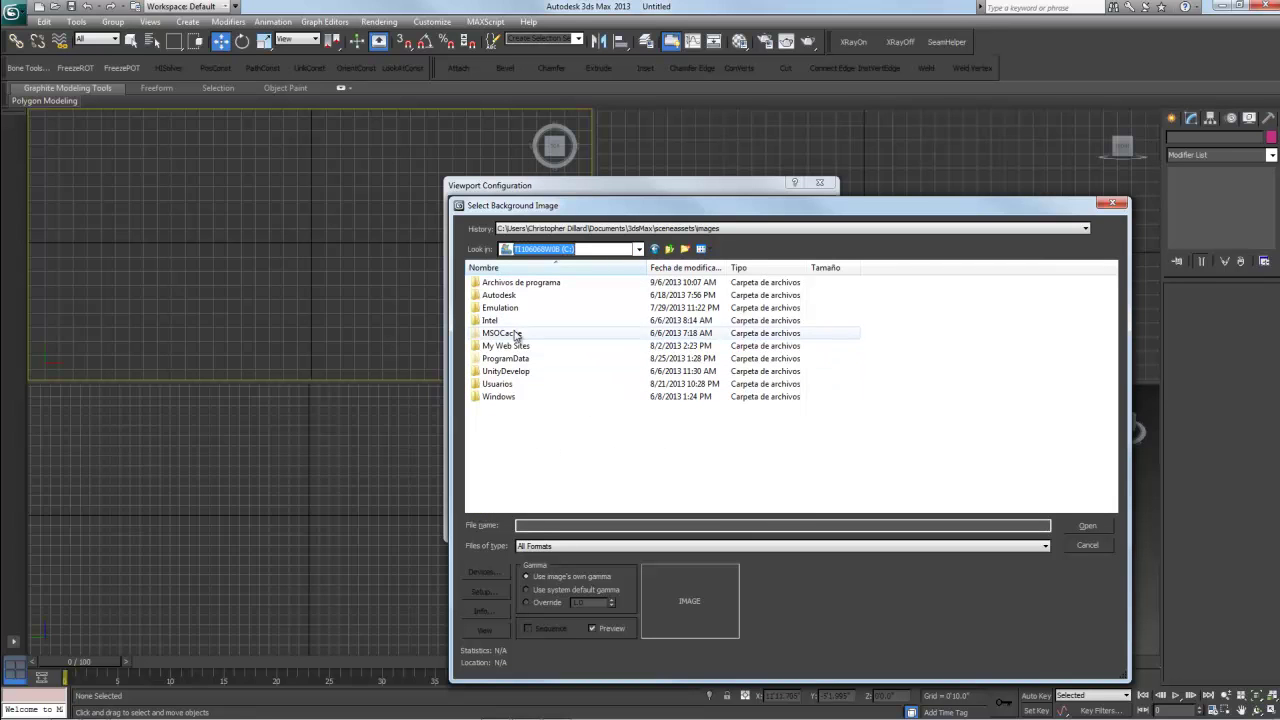
- Load the Knife_body image from the Knife folder in Mis imágenes as the viewport background file
left_click(639, 249)
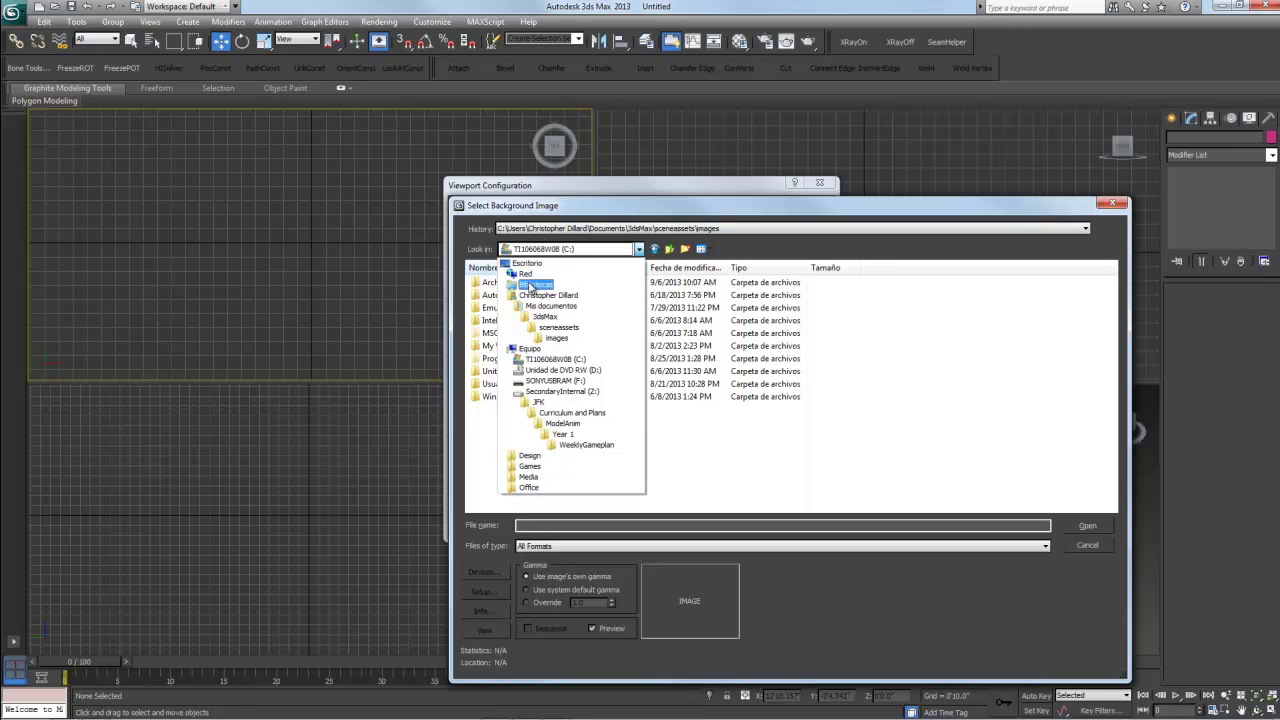
left_click(545, 295)
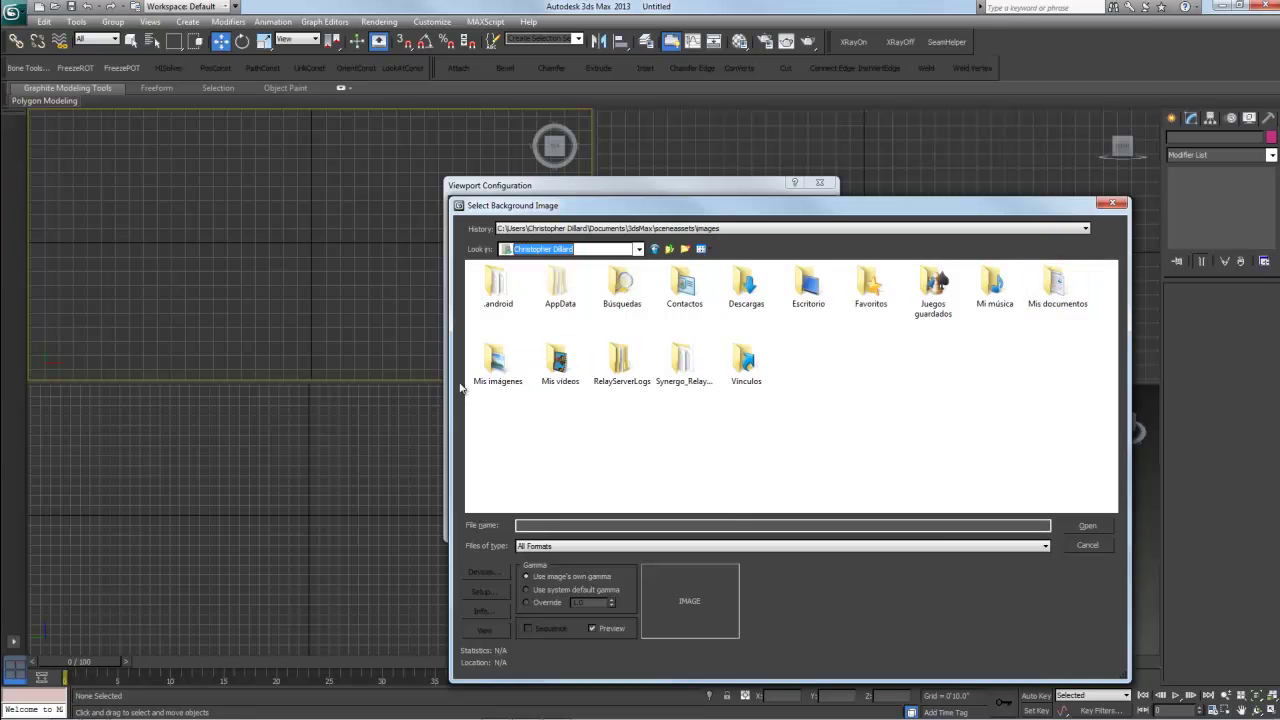
double_click(497, 368)
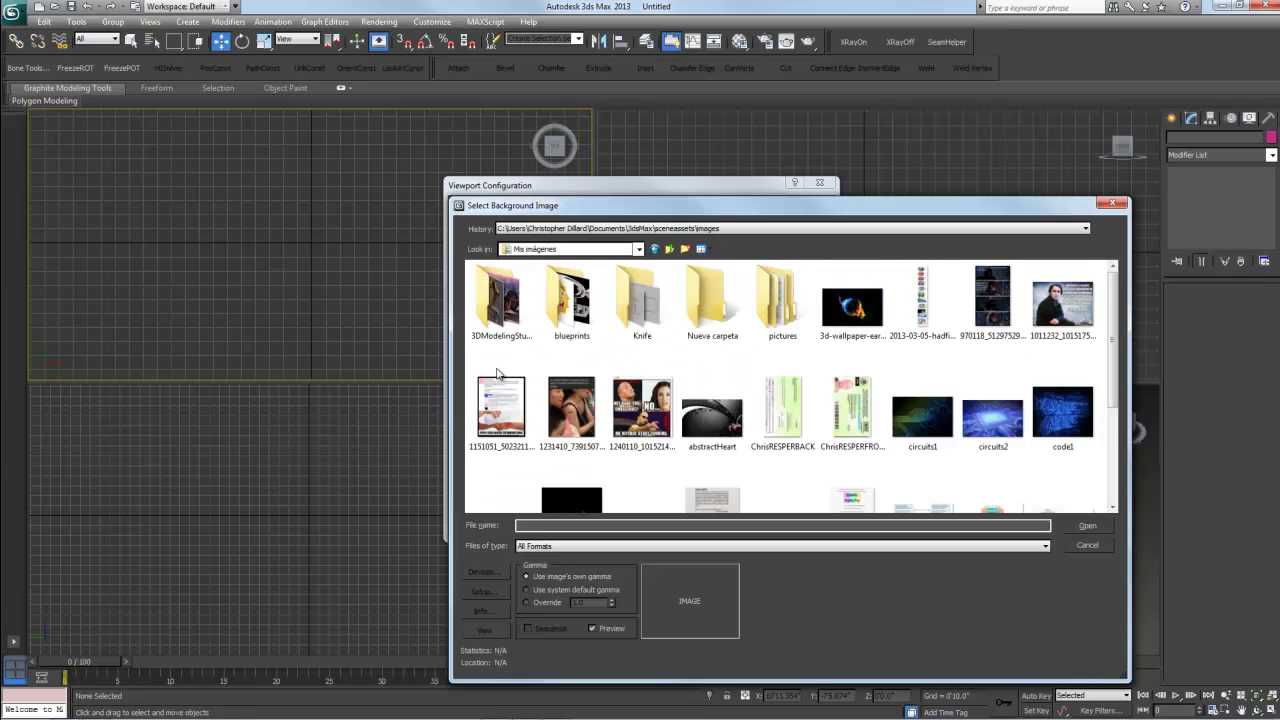
double_click(635, 308)
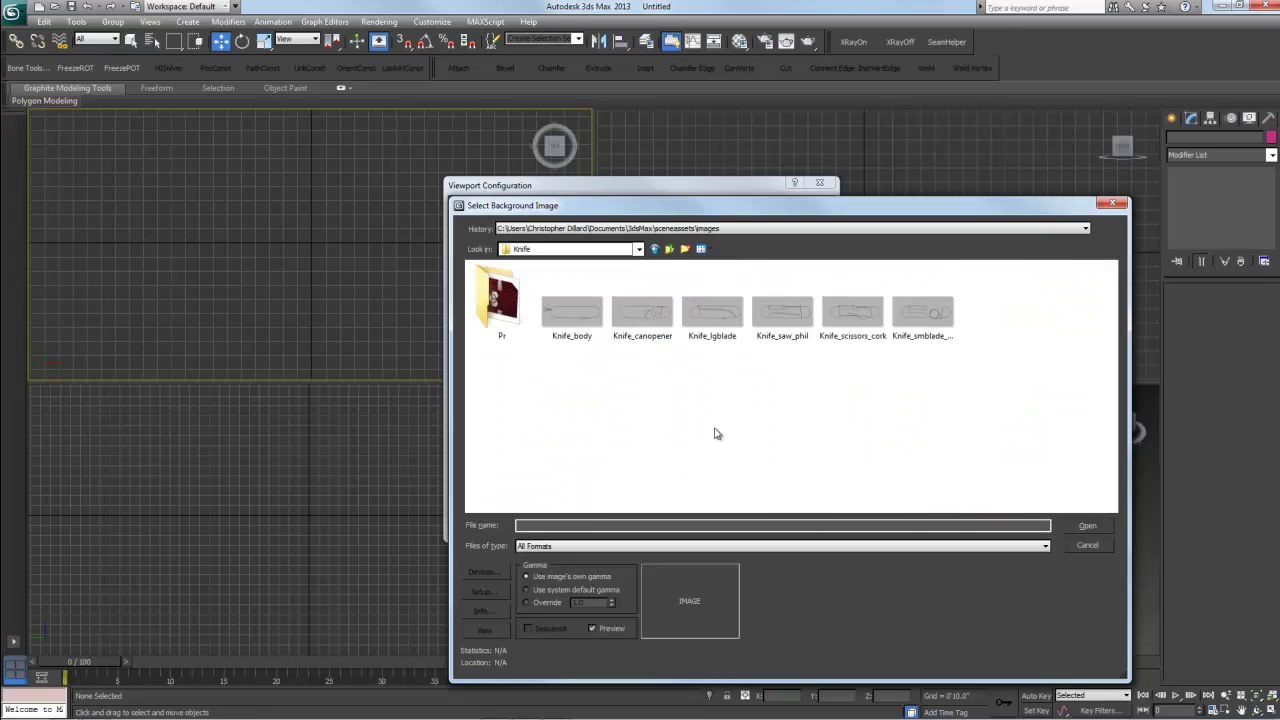
left_click(586, 316)
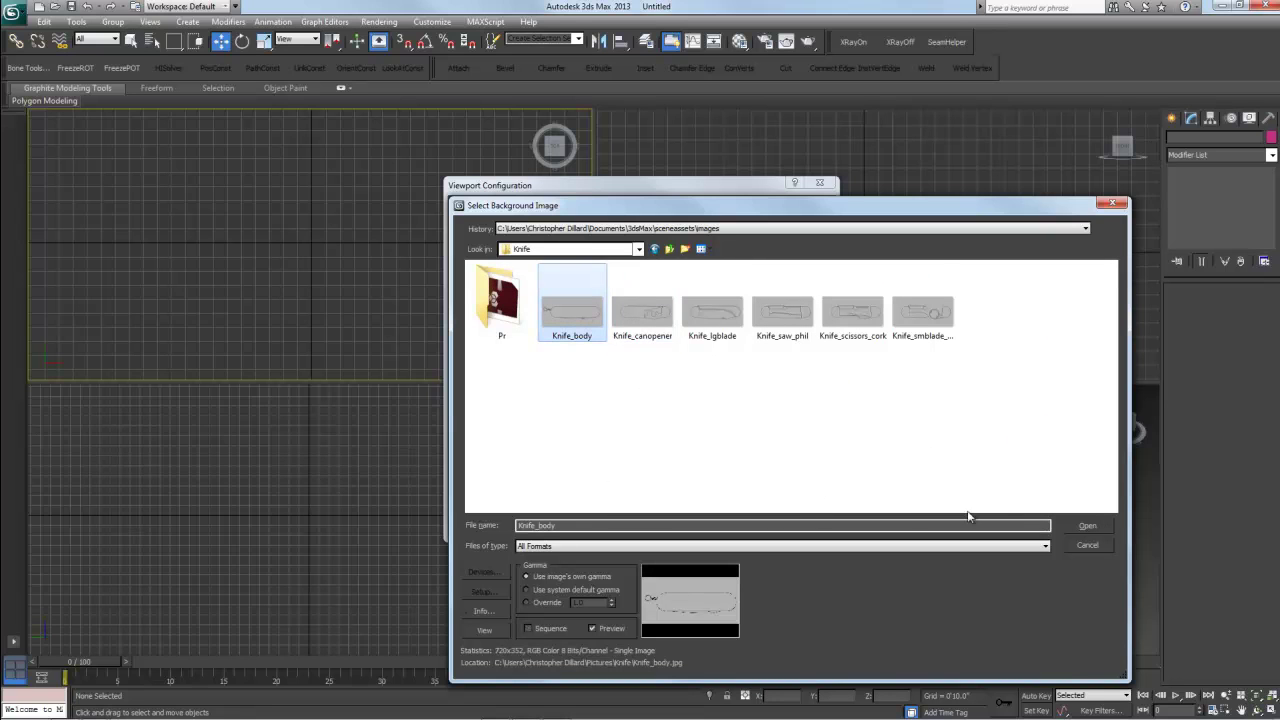
left_click(1090, 527)
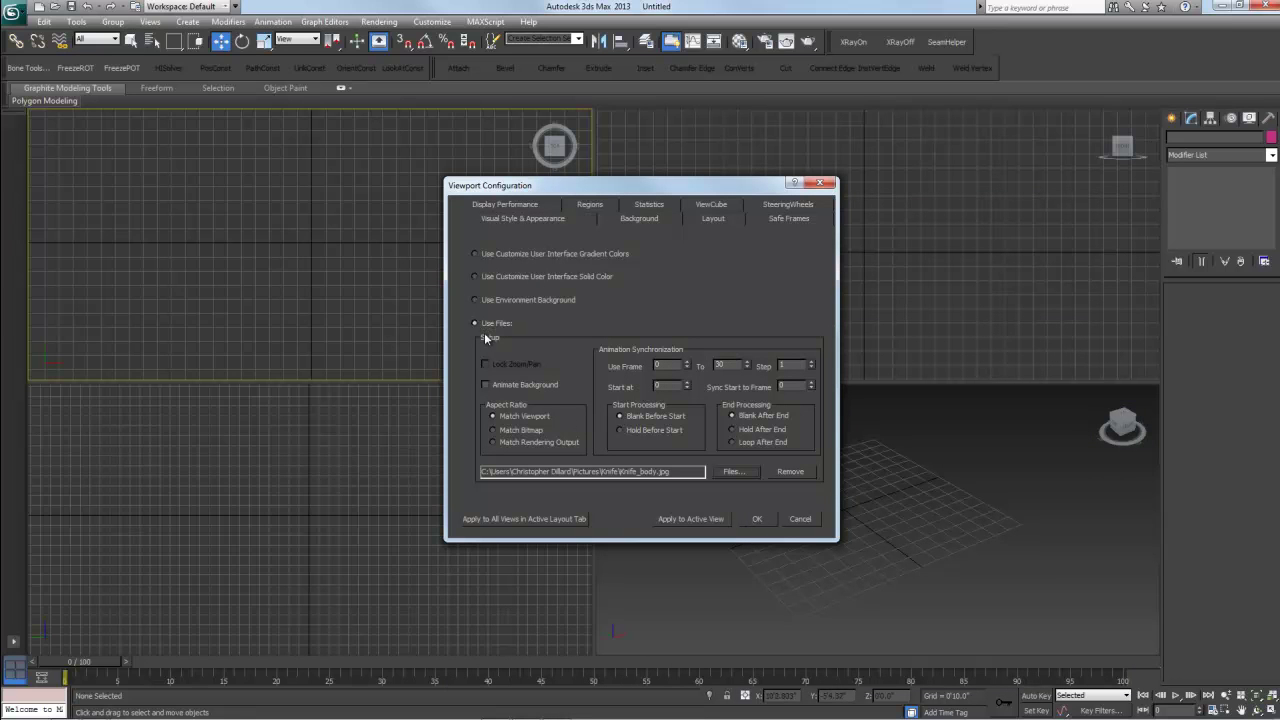
- Match the background's aspect ratio to the bitmap and confirm the viewport configuration
left_click(493, 429)
left_click(754, 518)
- Inspect the knife background image in the Top viewport by orbiting around it, and restore the top orientation
middle_click_drag(450, 321, 380, 300)
scroll(371, 294, "down", 2)
middle_click_drag(277, 267, 317, 194)
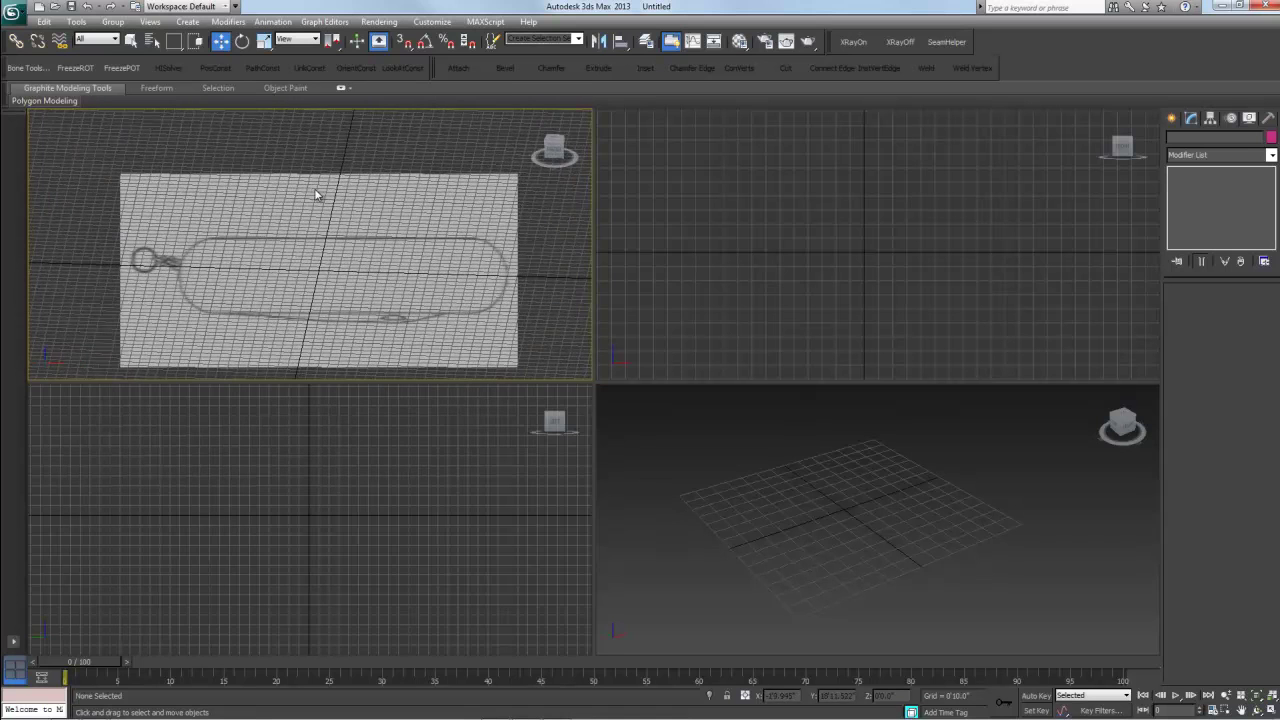
left_click(555, 145)
middle_click_drag(406, 286, 345, 255)
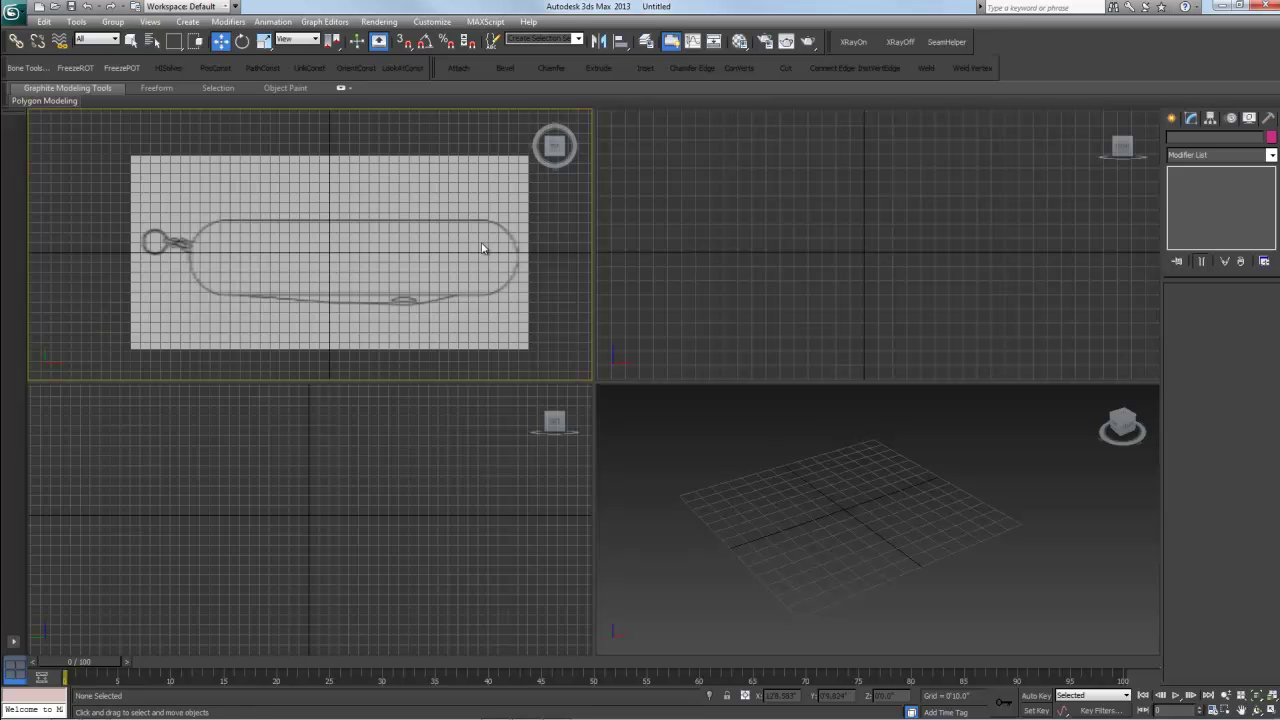
mouse_move(326, 237)
middle_mouse_down()
mouse_move(326, 209)
mouse_move(326, 233)
middle_mouse_up()
left_click(148, 21)
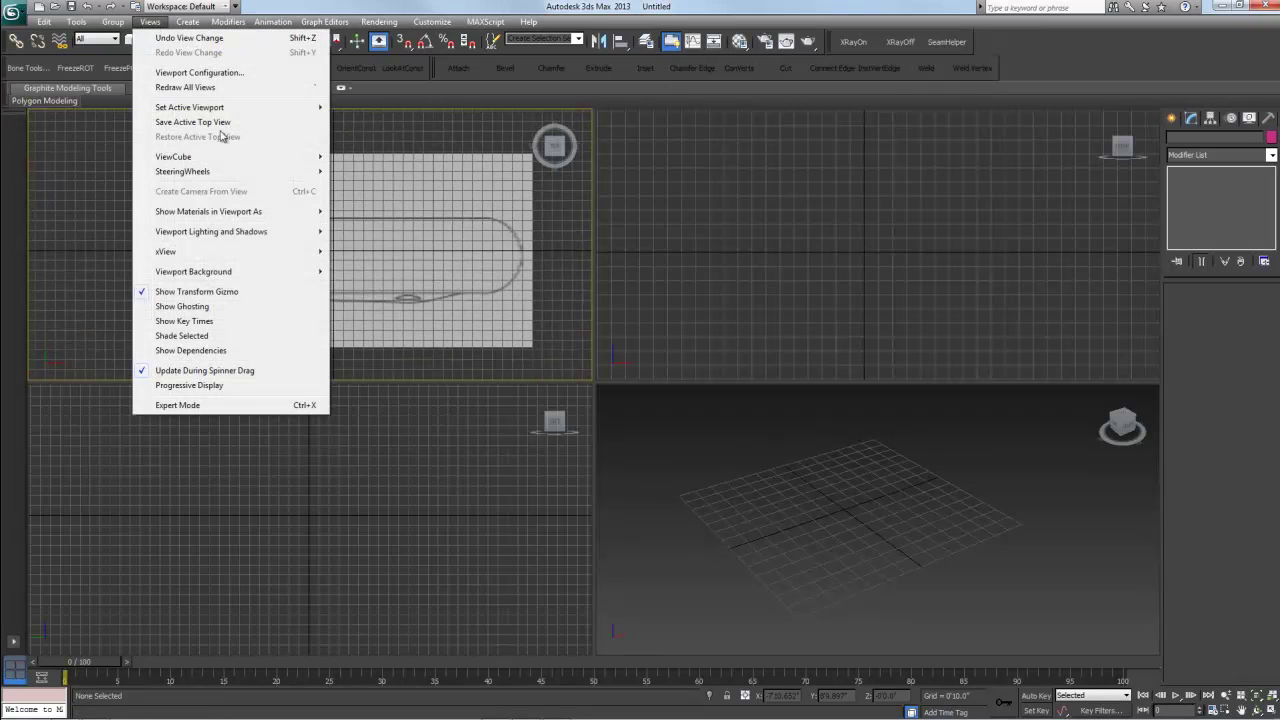
left_click(20, 20)
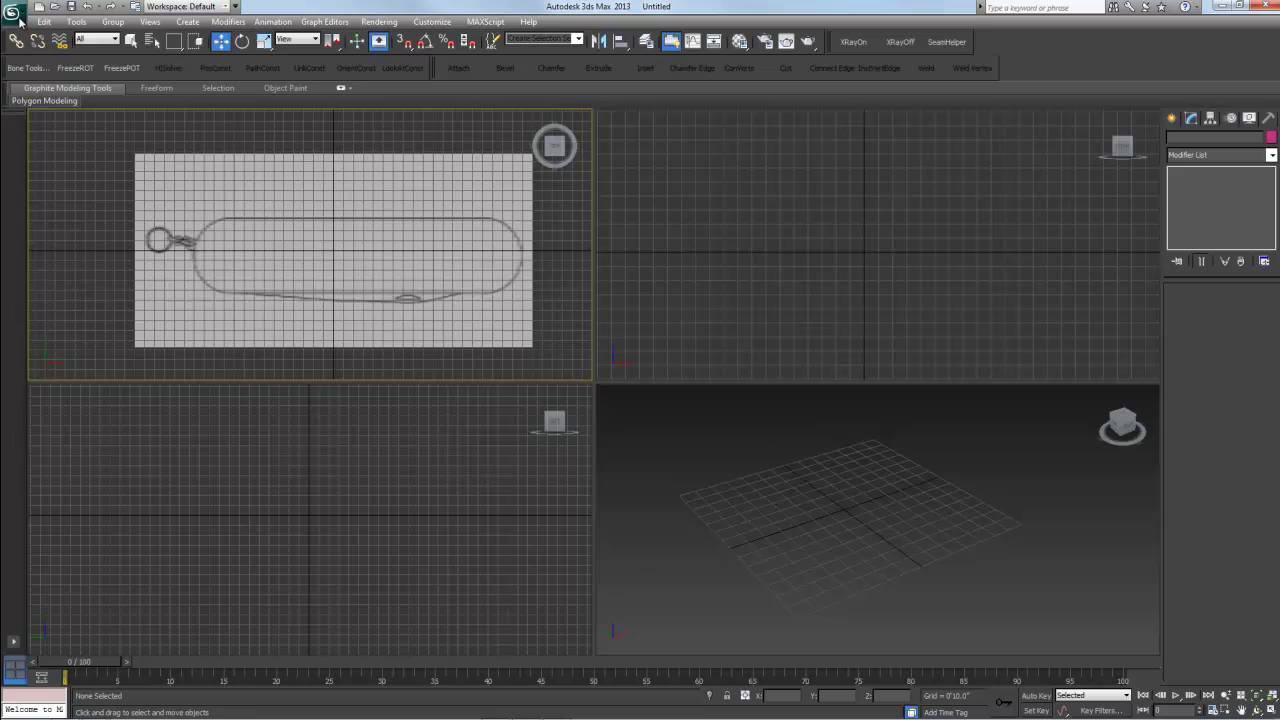
- Reset the scene without saving the changes and confirm the reset
left_click(20, 20)
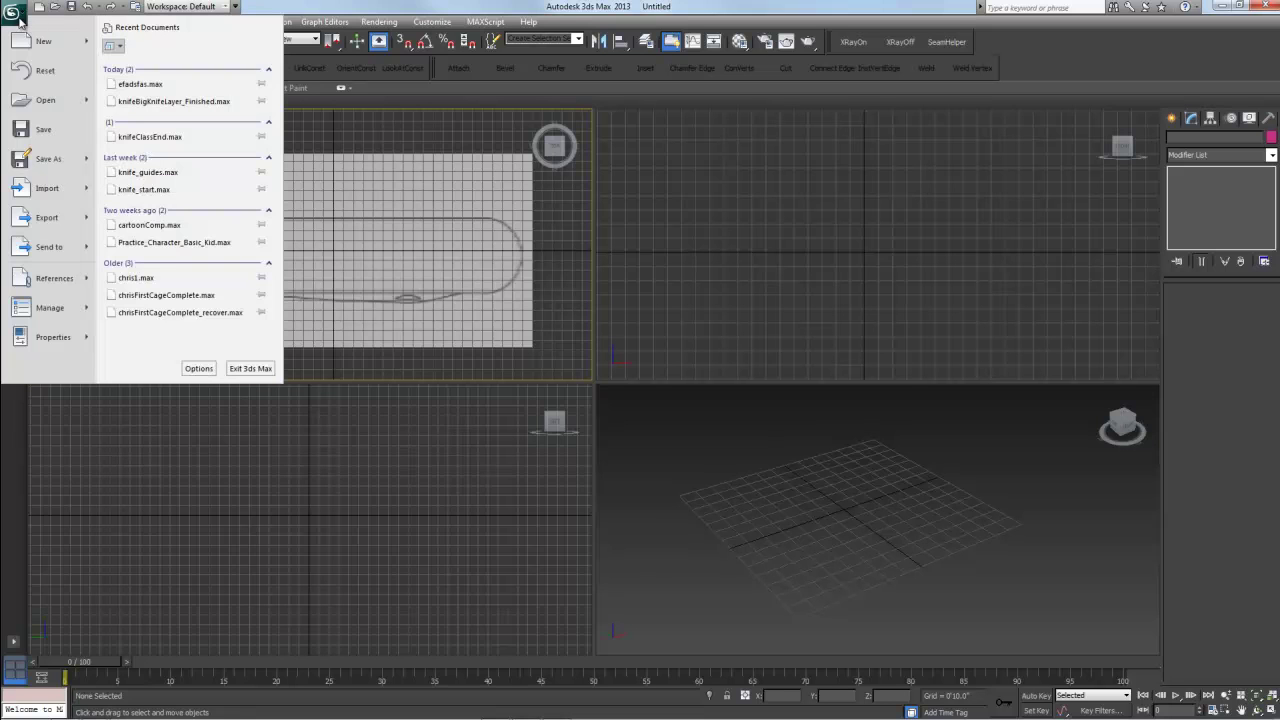
left_click(36, 72)
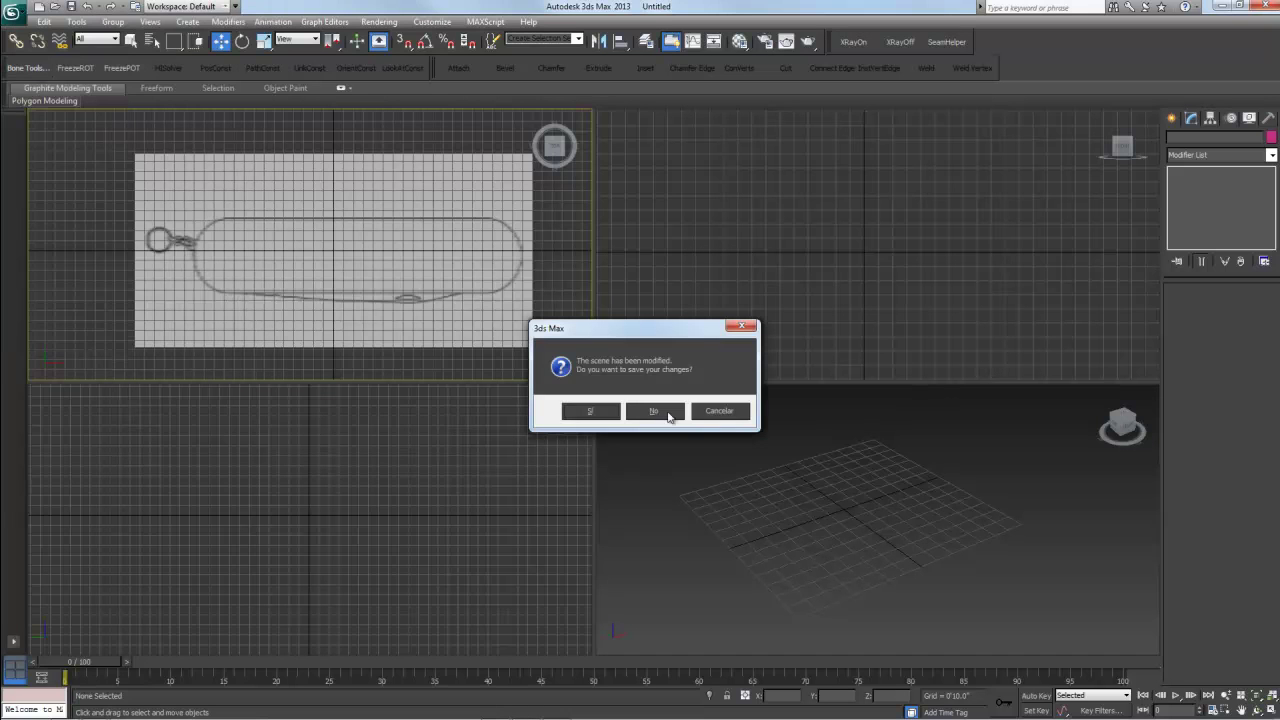
left_click(655, 411)
left_click(607, 387)
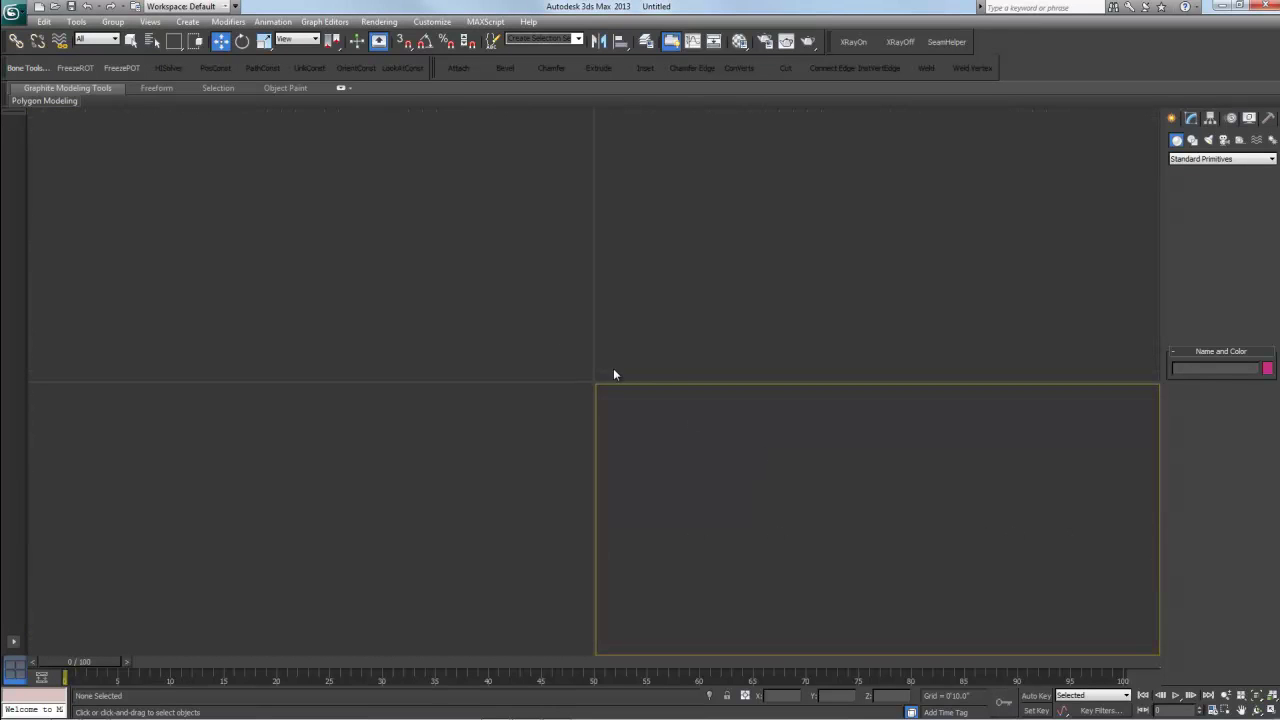
middle_click(302, 222)
middle_click_drag(302, 222, 310, 215)
mouse_move(545, 145)
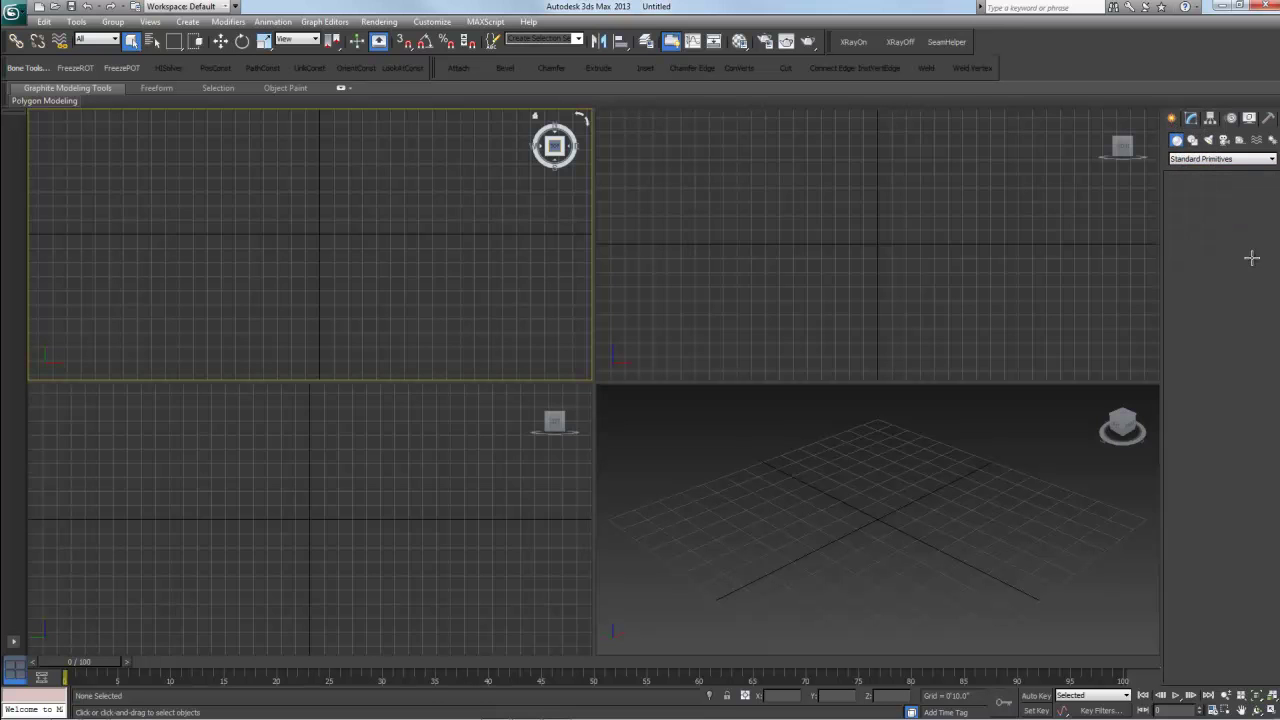
left_click(1248, 260)
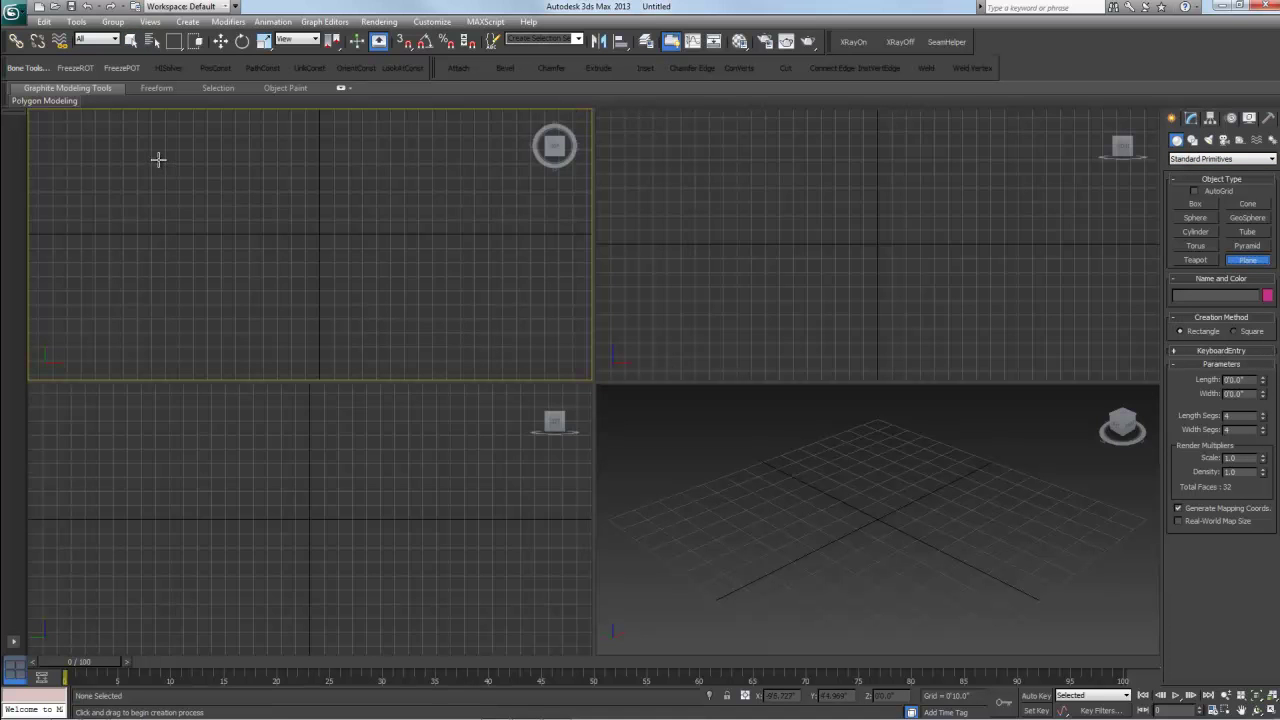
left_click_drag(137, 120, 500, 357)
right_click(530, 283)
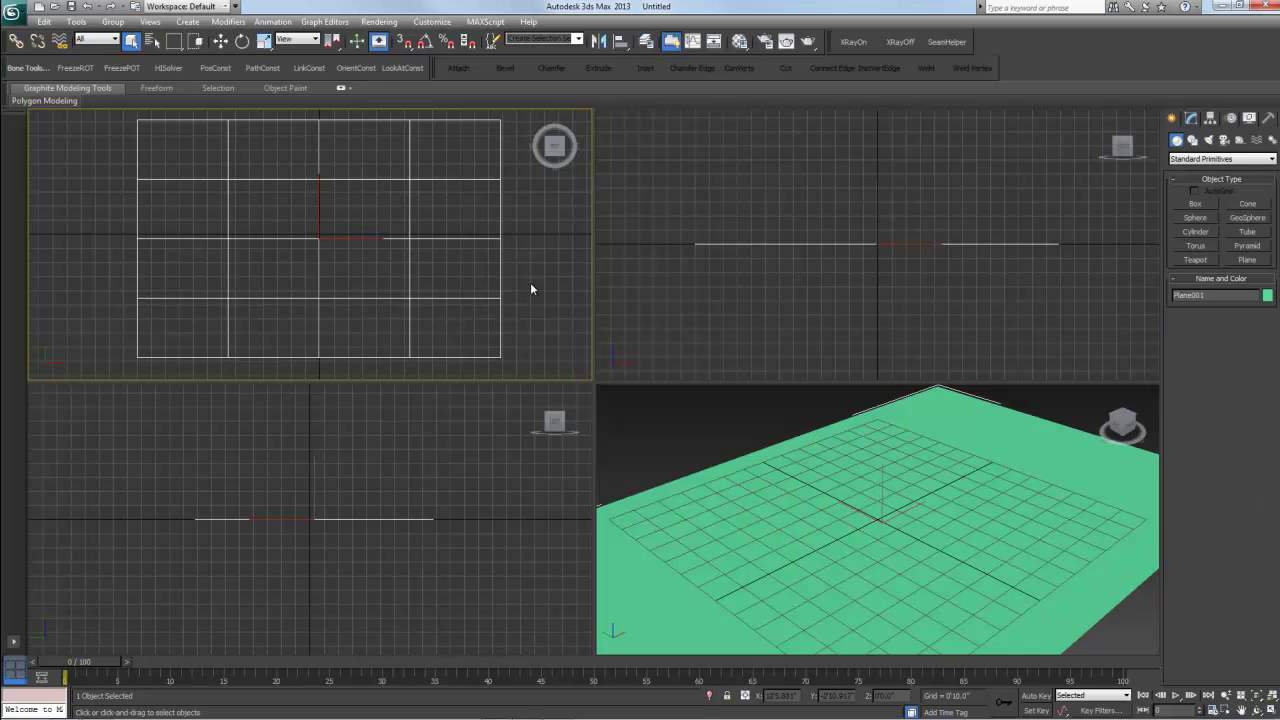
key("Delete")
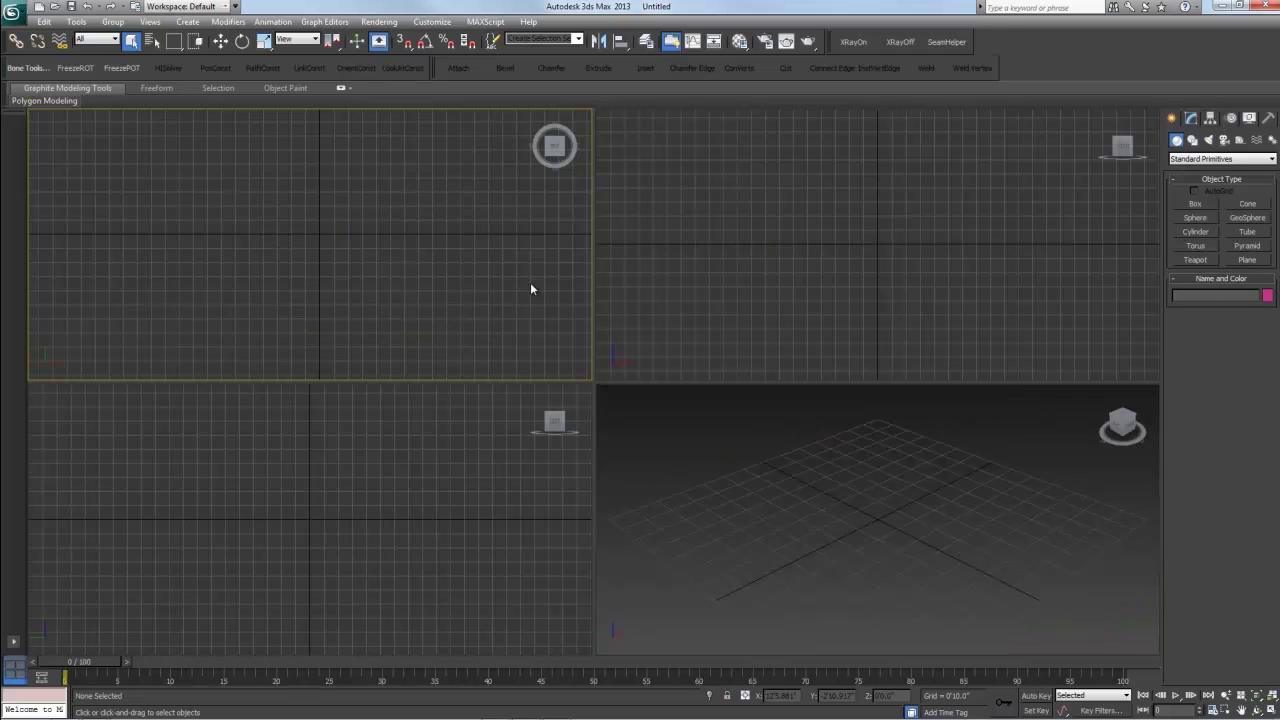
left_click(1250, 260)
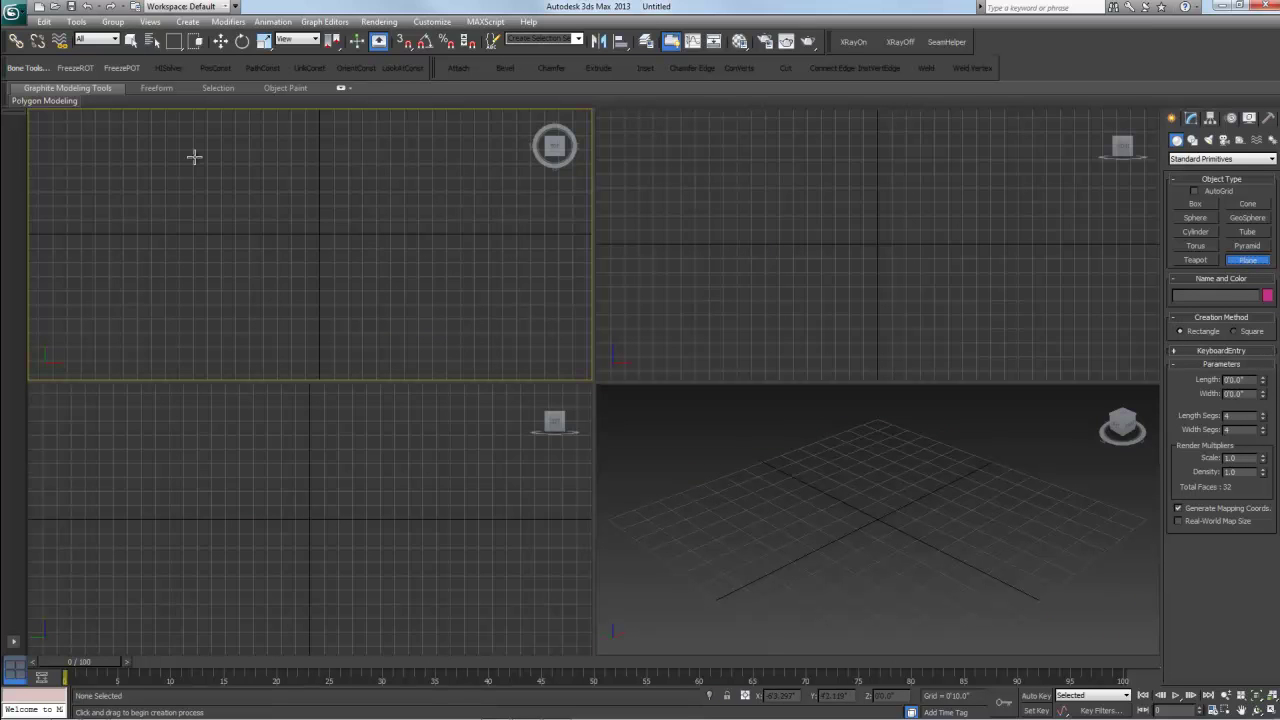
left_click_drag(102, 123, 543, 356)
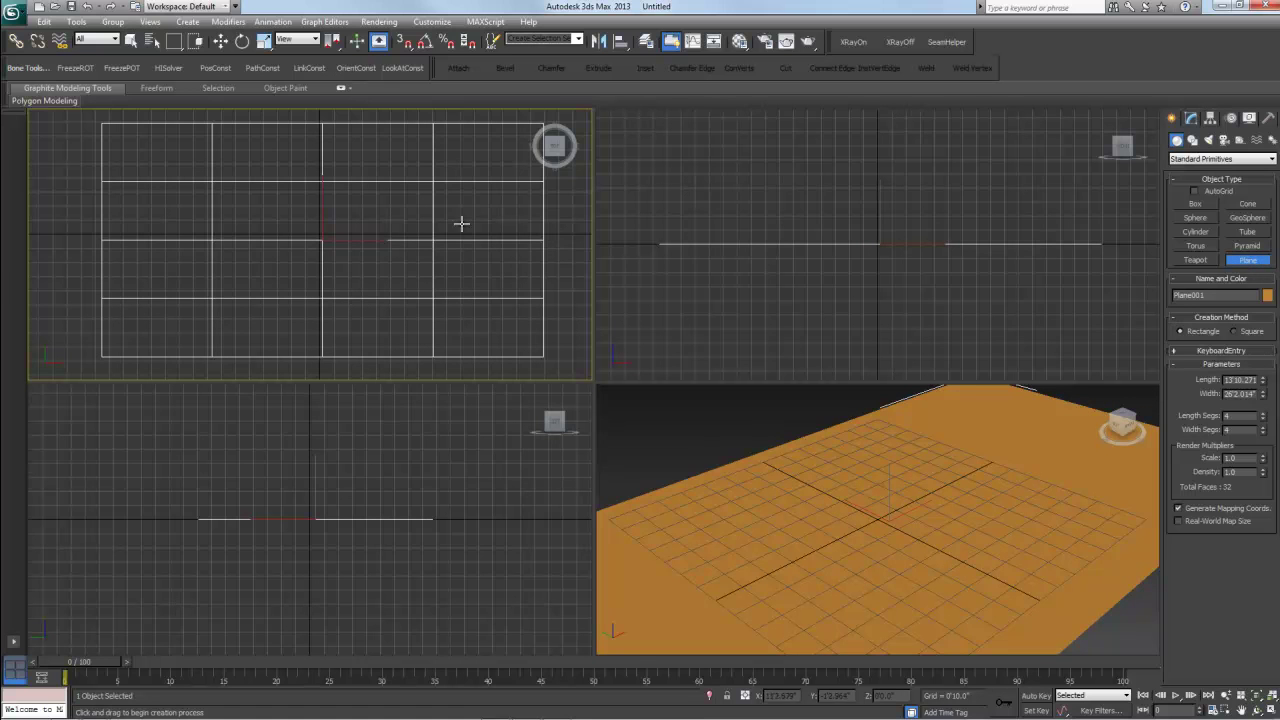
left_click_drag(310, 226, 203, 275)
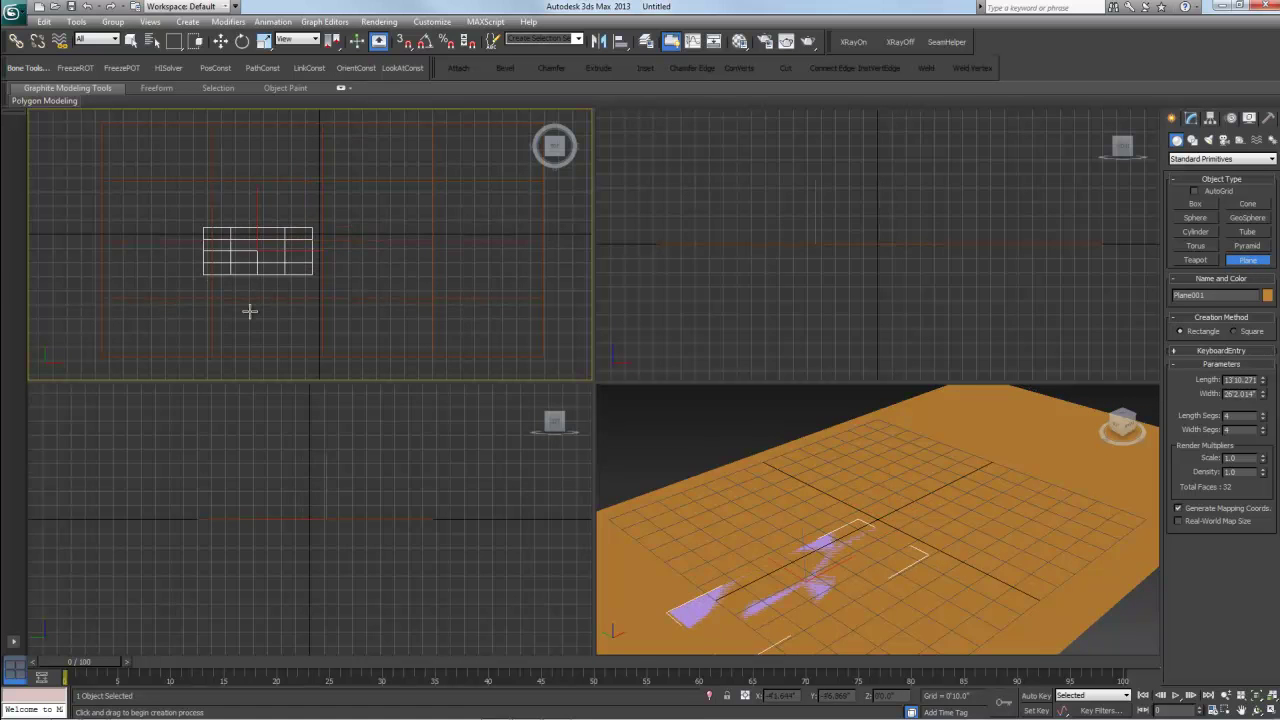
key("ctrl+z")
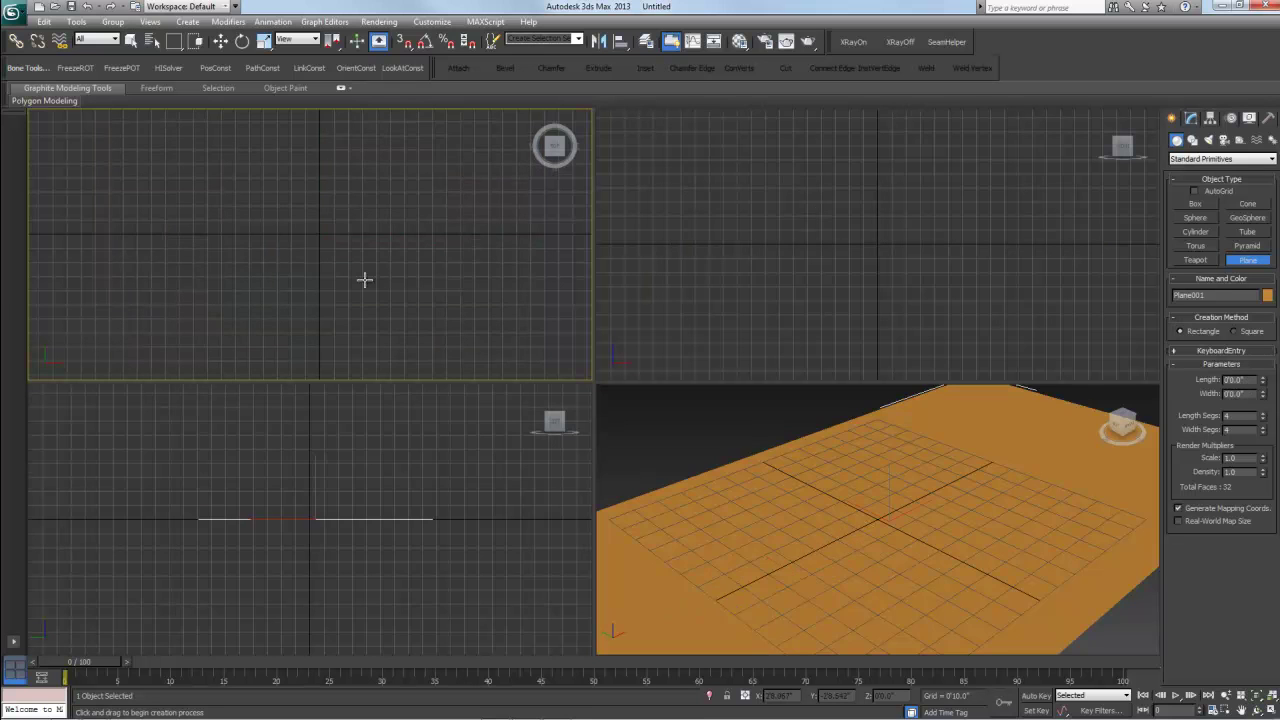
key("ctrl+z")
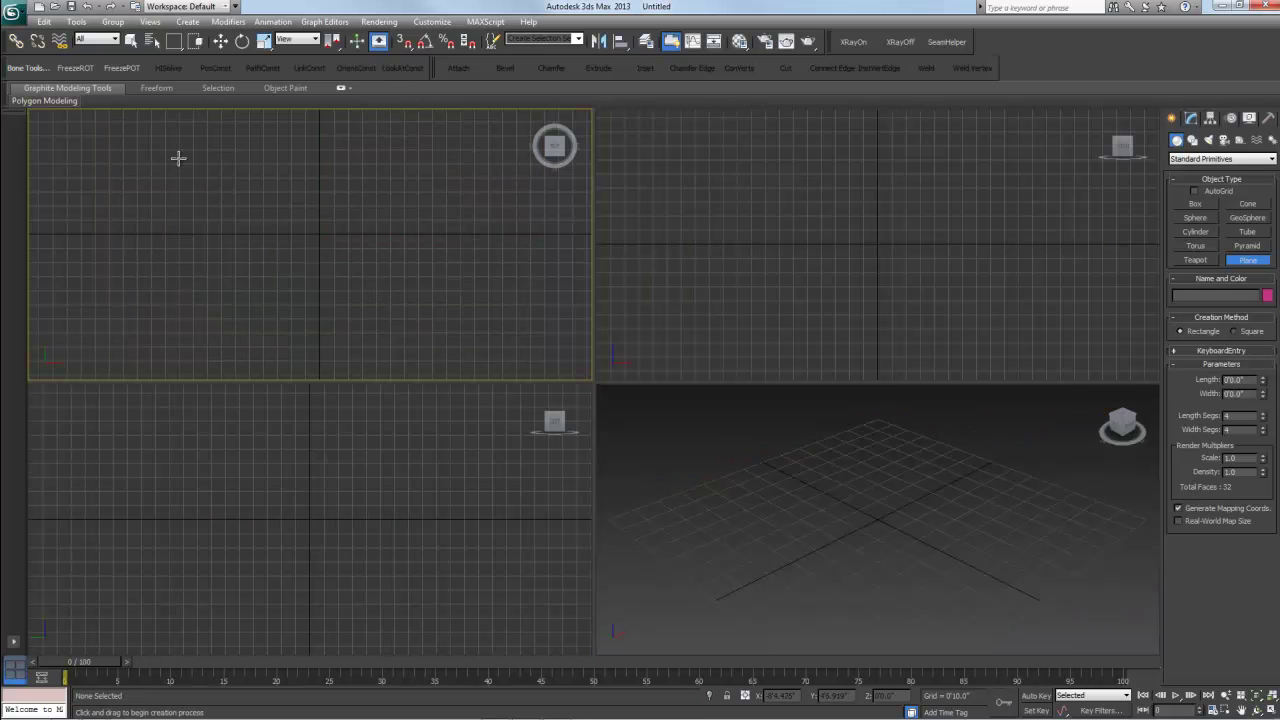
- Draw a plane about 11'10" long and 25'6" wide around the origin in the Top viewport, and display that viewport shaded
left_click(1248, 260)
left_click_drag(103, 137, 534, 339)
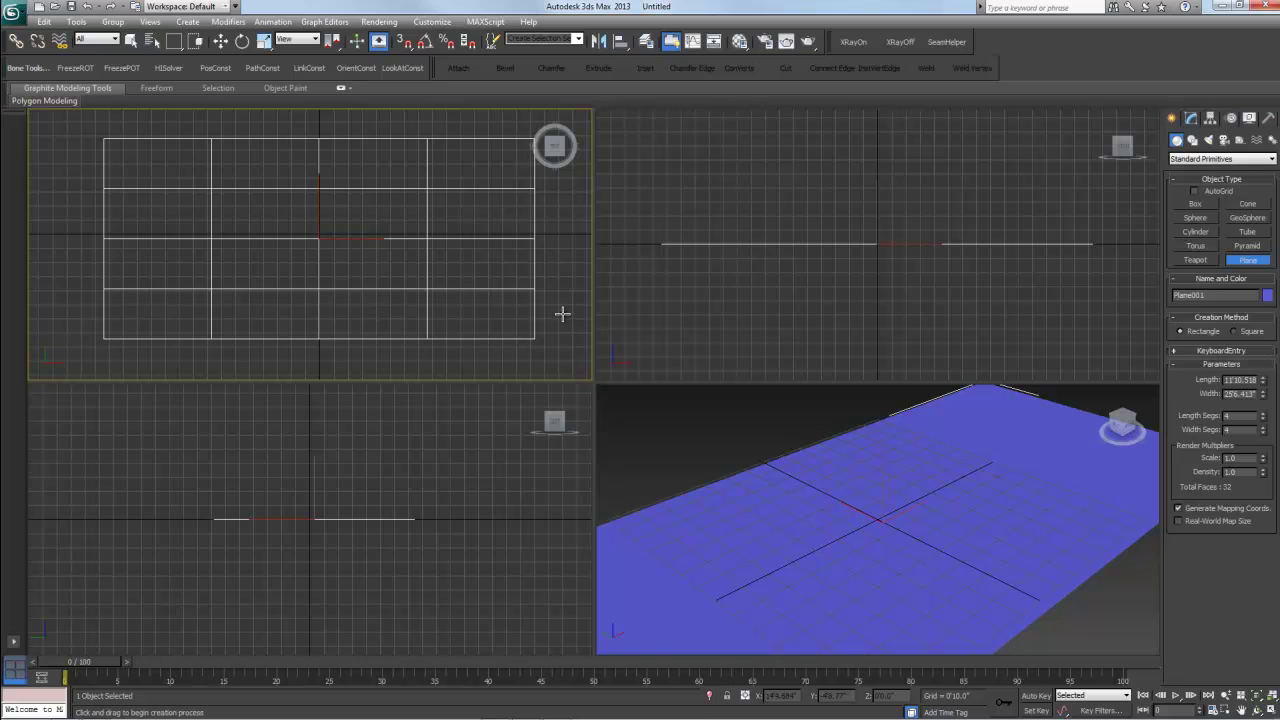
right_click(562, 314)
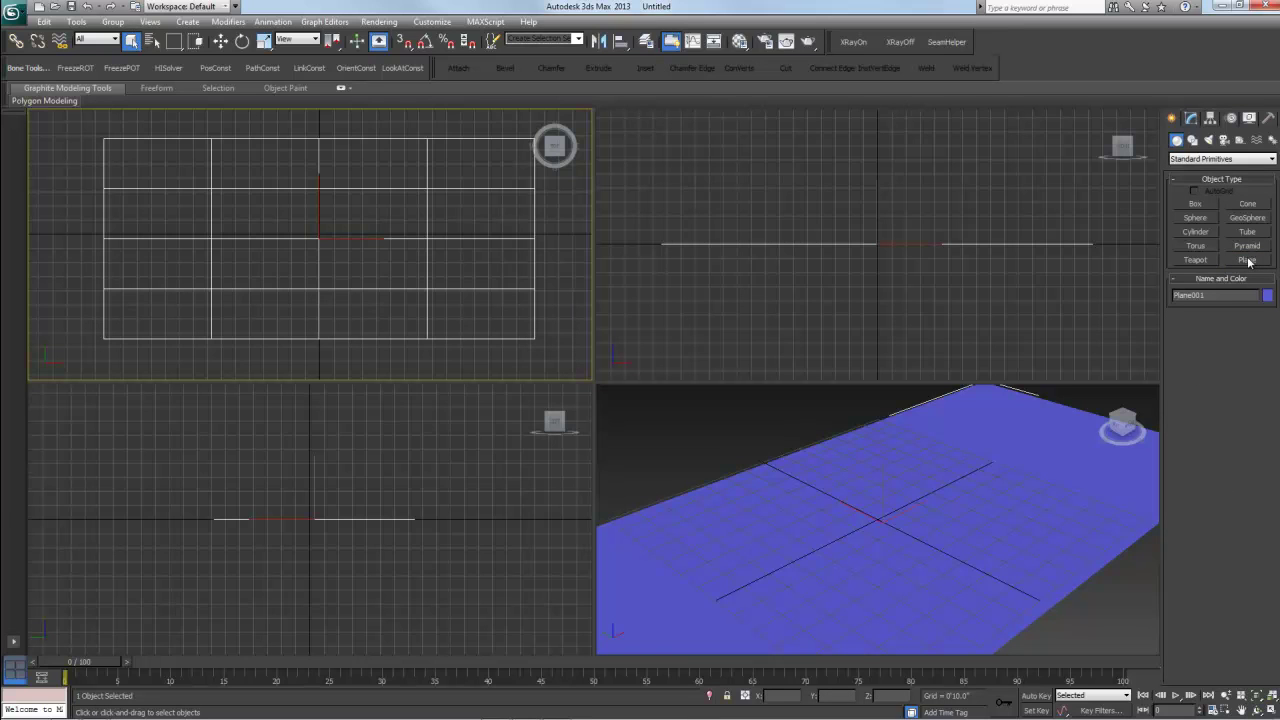
mouse_move(565, 256)
middle_mouse_down()
mouse_move(543, 234)
mouse_move(551, 266)
mouse_move(567, 260)
mouse_move(556, 262)
middle_mouse_up()
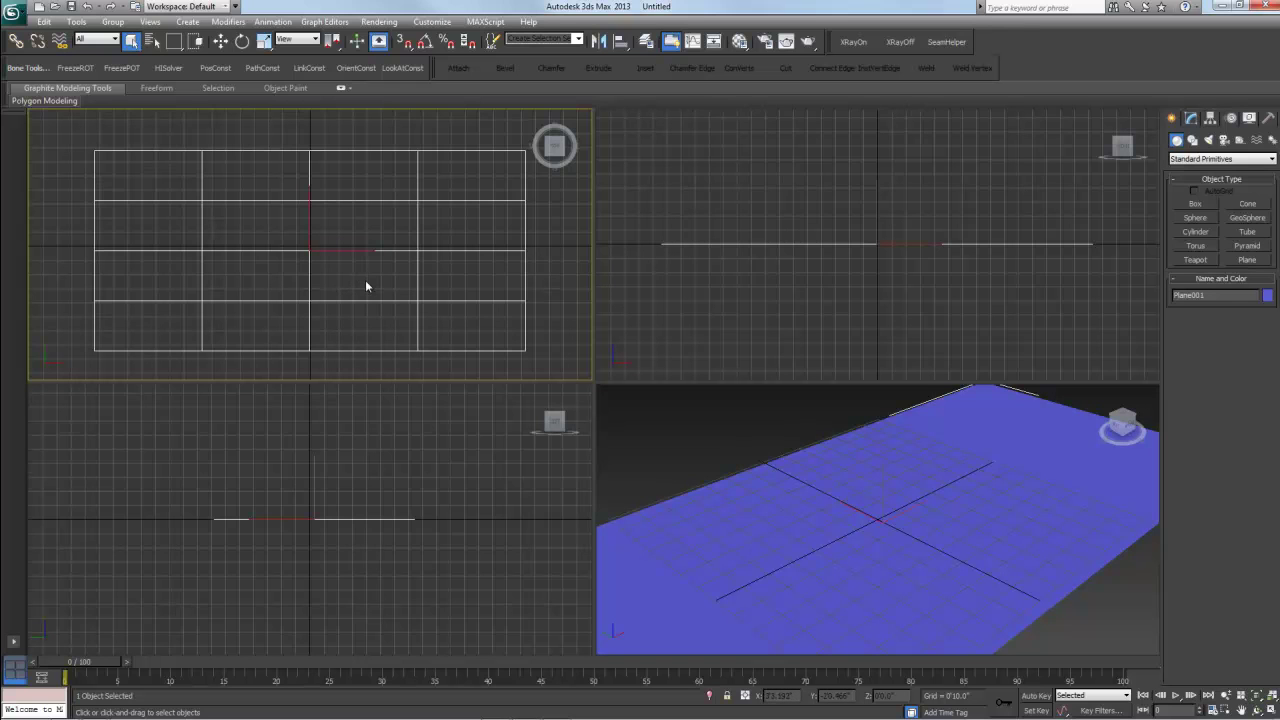
key("F3")
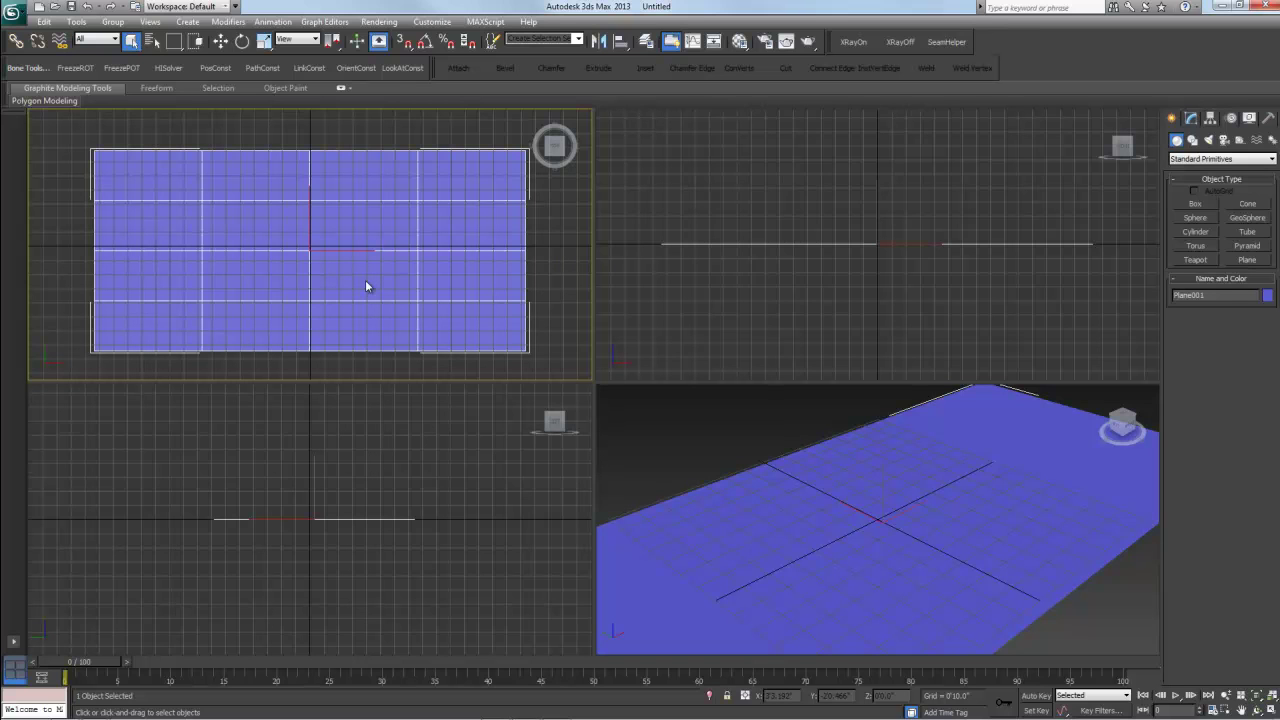
- Open the Material Editor, switch it to Slate mode, and return it to Compact mode
key("m")
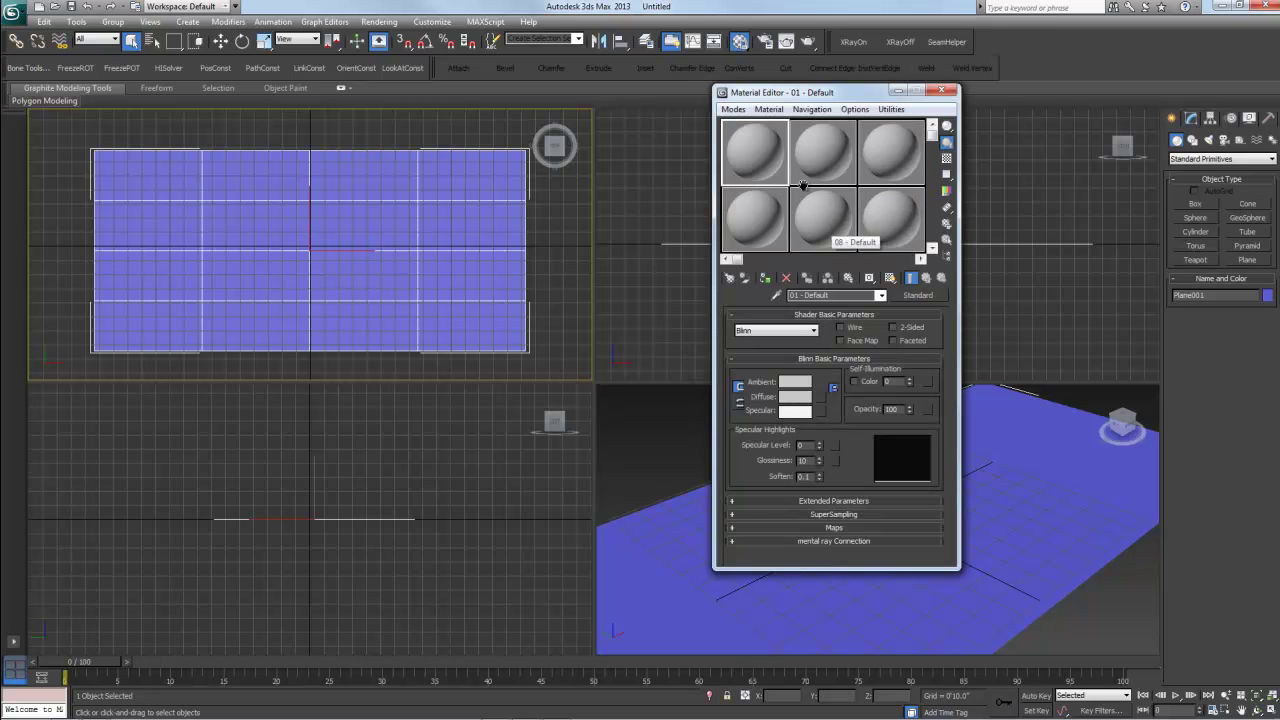
left_click(733, 109)
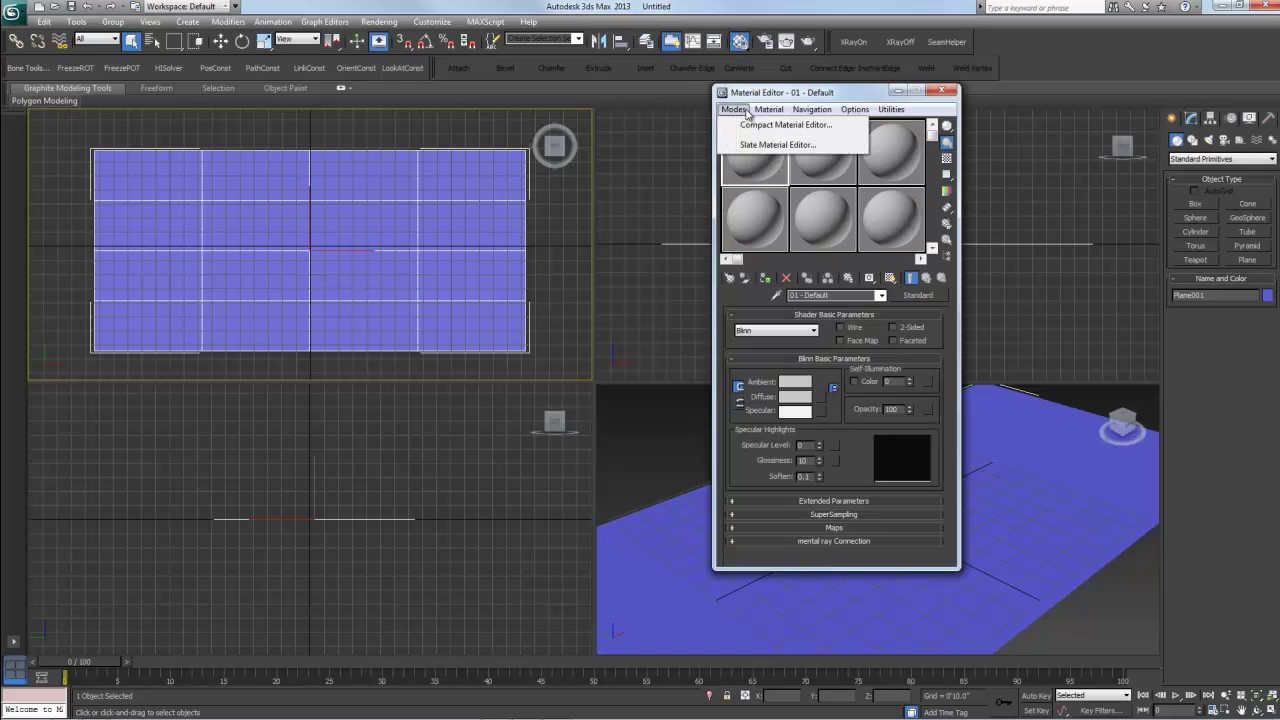
left_click(757, 145)
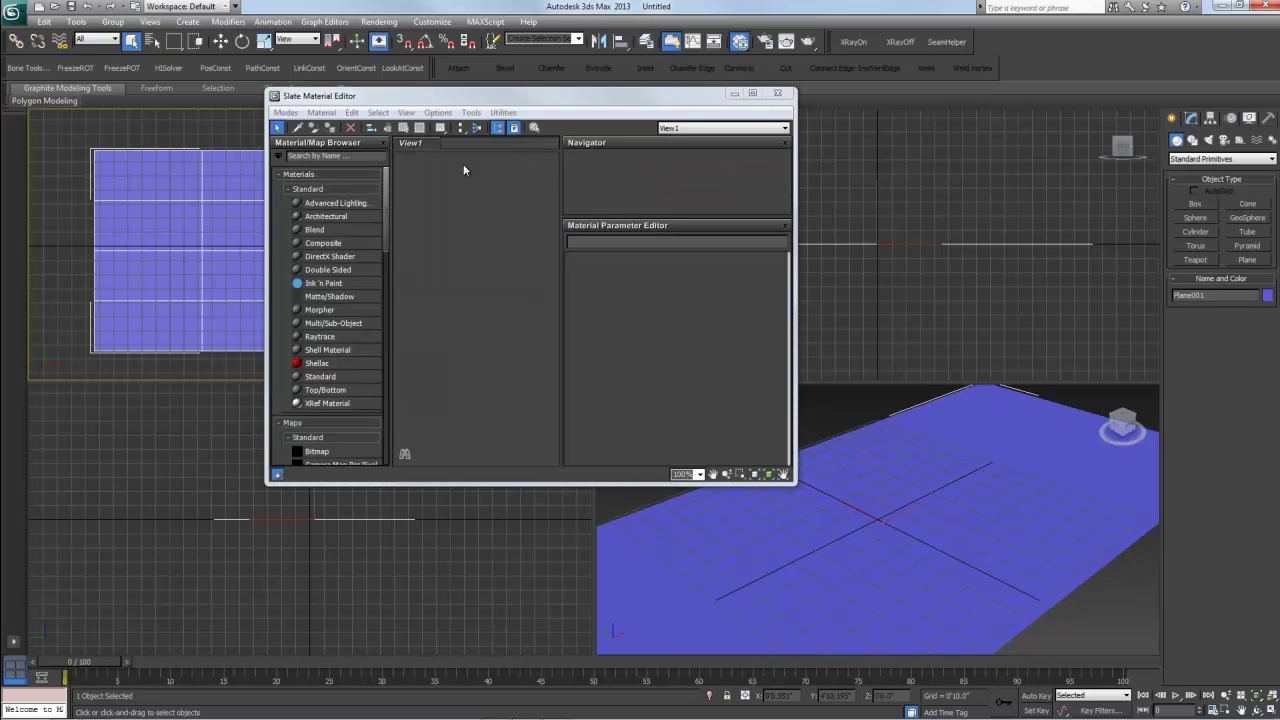
left_click(286, 112)
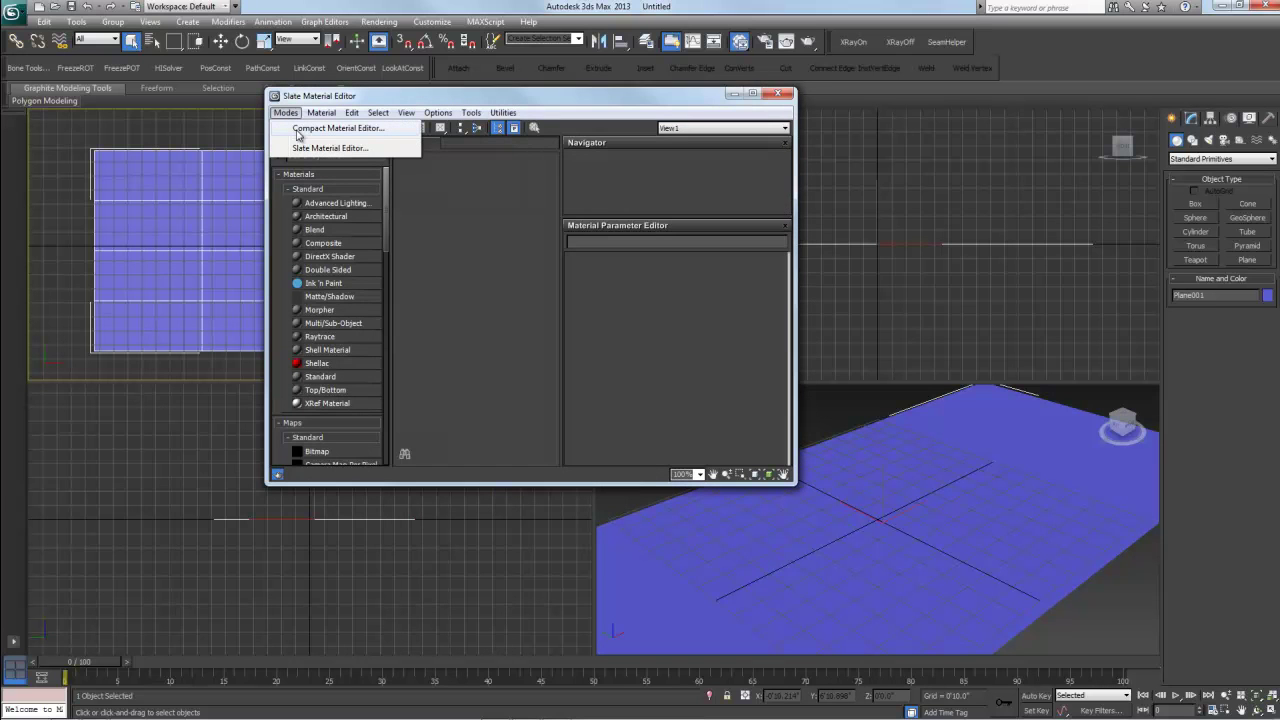
left_click(297, 129)
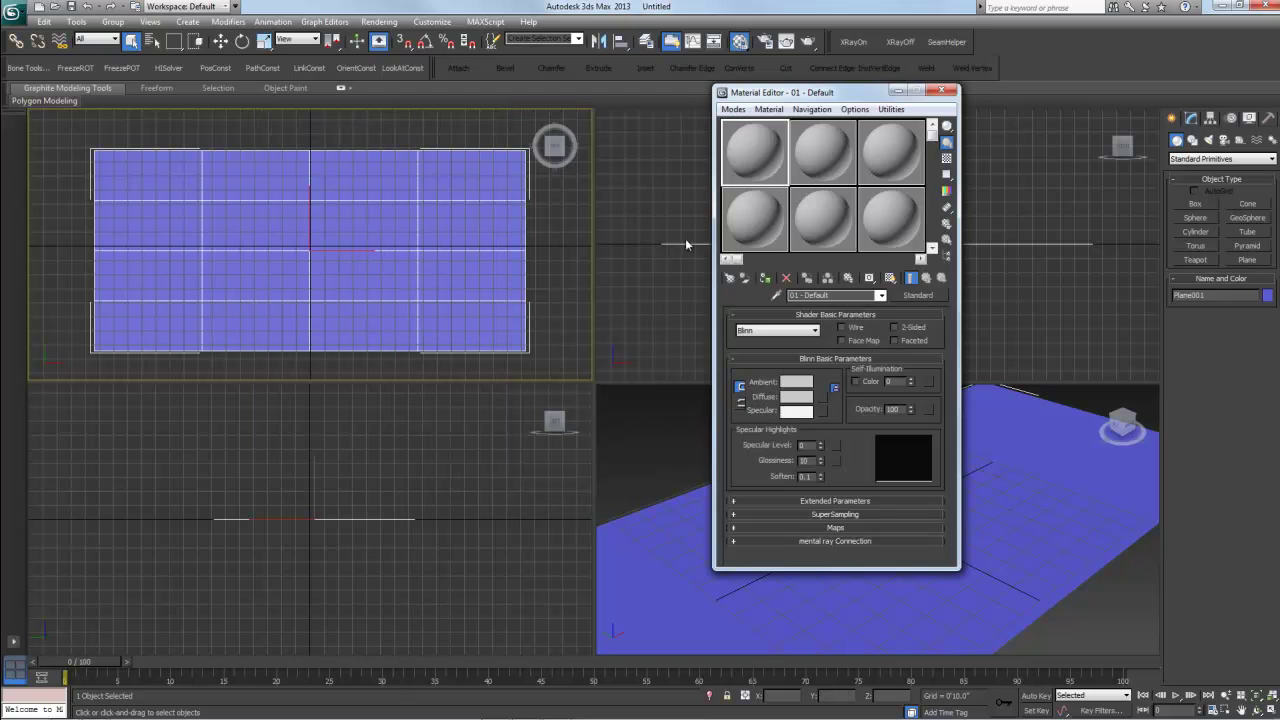
- Load the Knife_body image from the Knife pictures folder as a Bitmap map for the first material's diffuse color
left_click(823, 398)
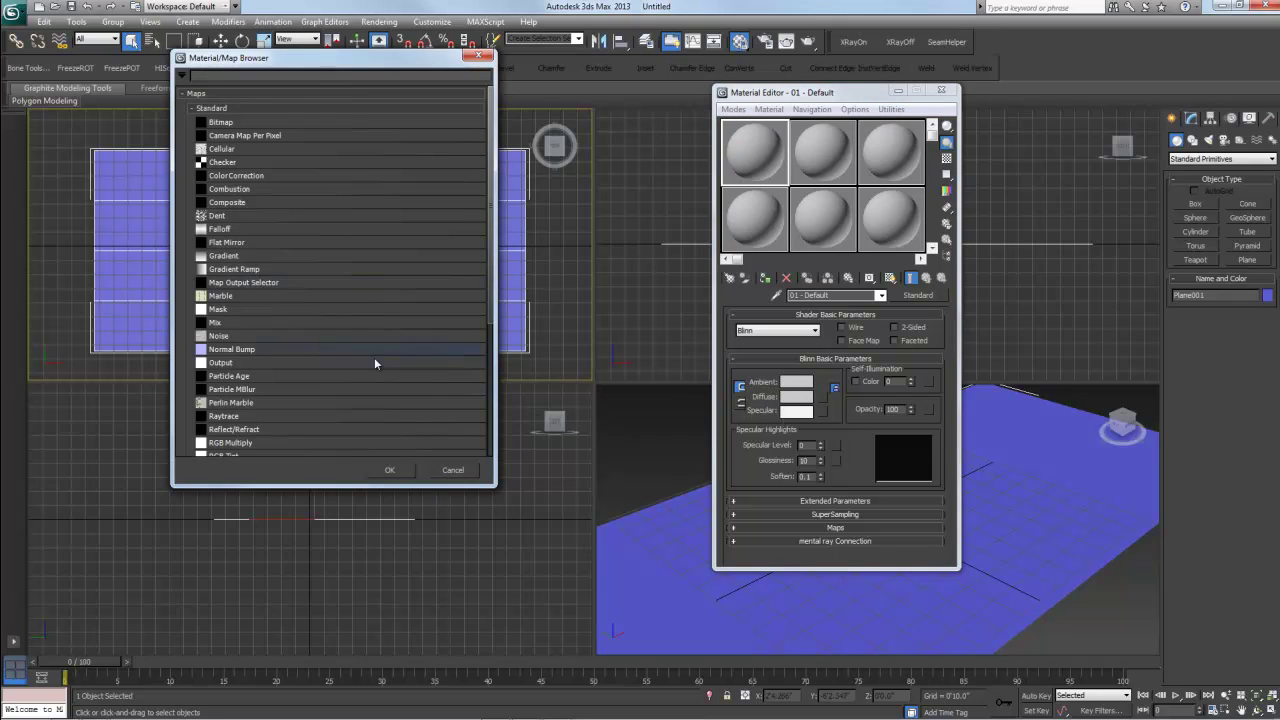
left_click(212, 127)
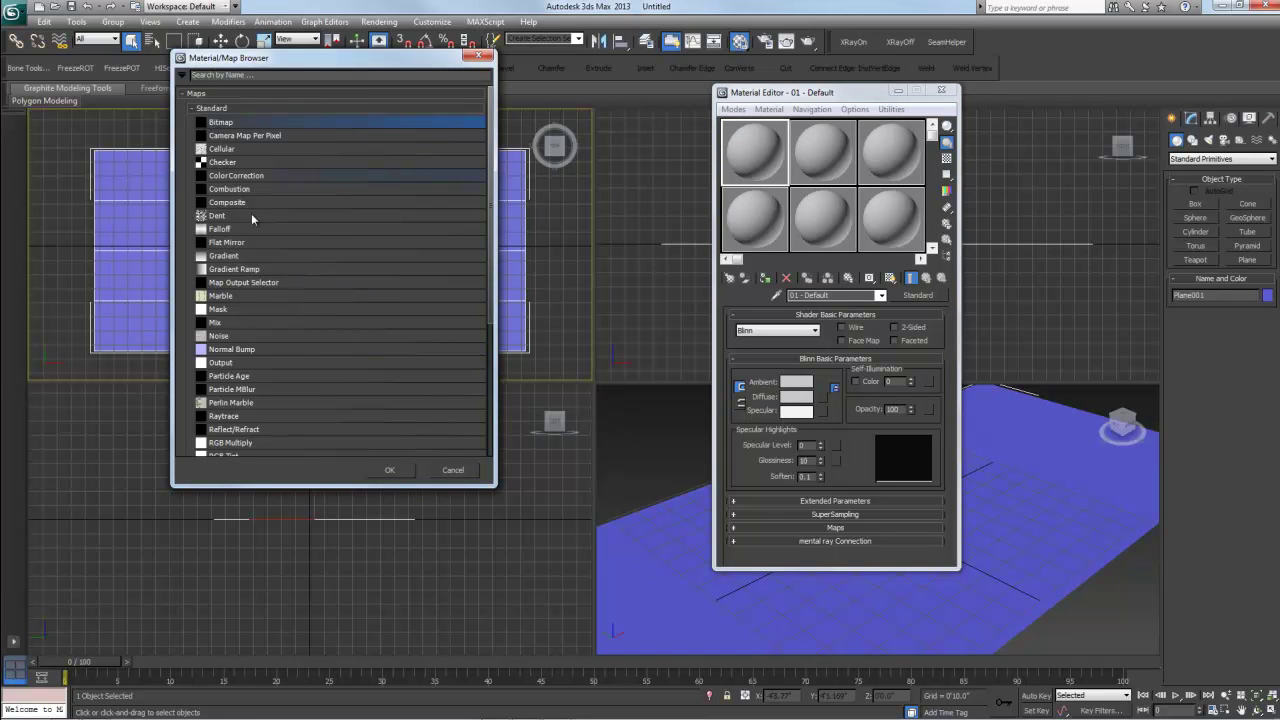
left_click(390, 470)
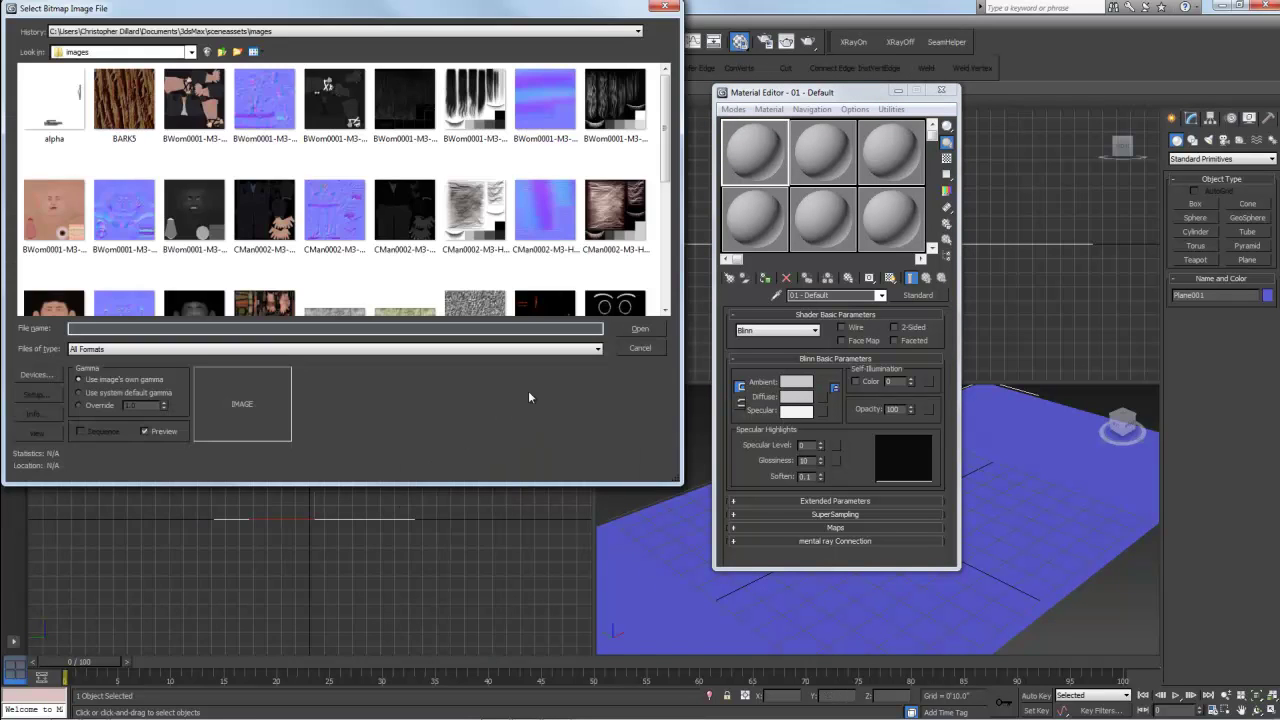
left_click(280, 31)
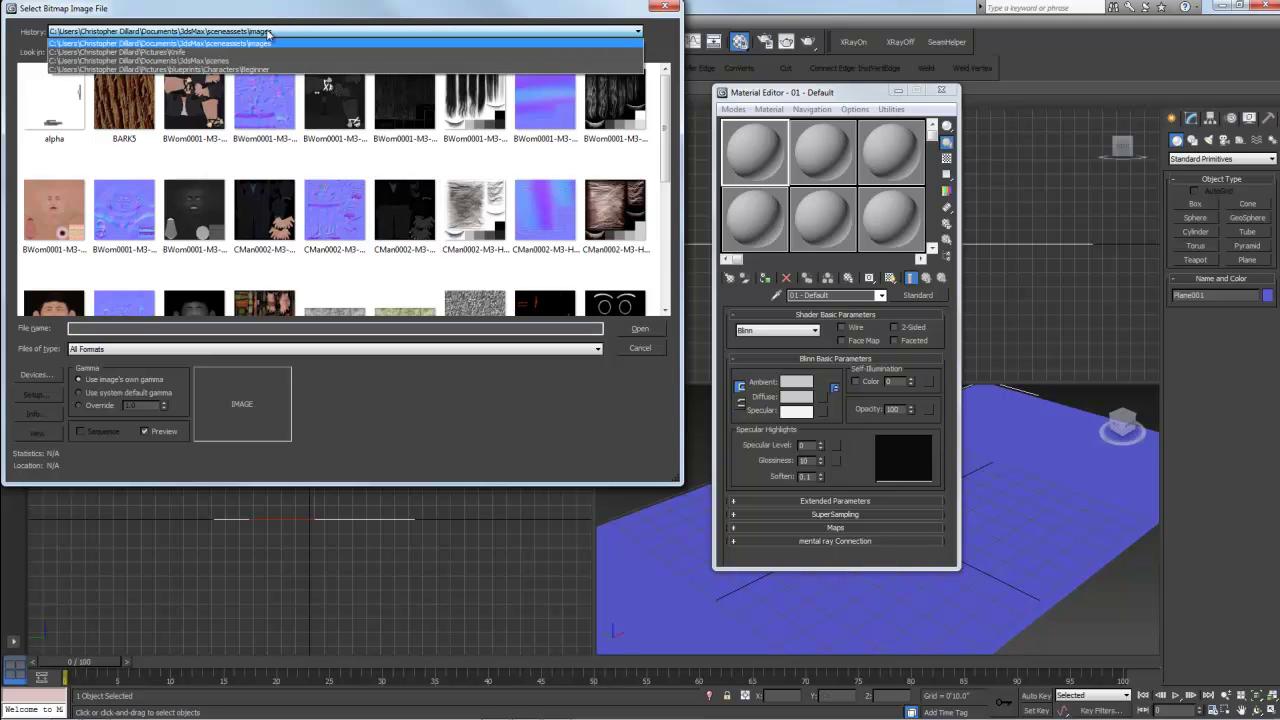
left_click(204, 51)
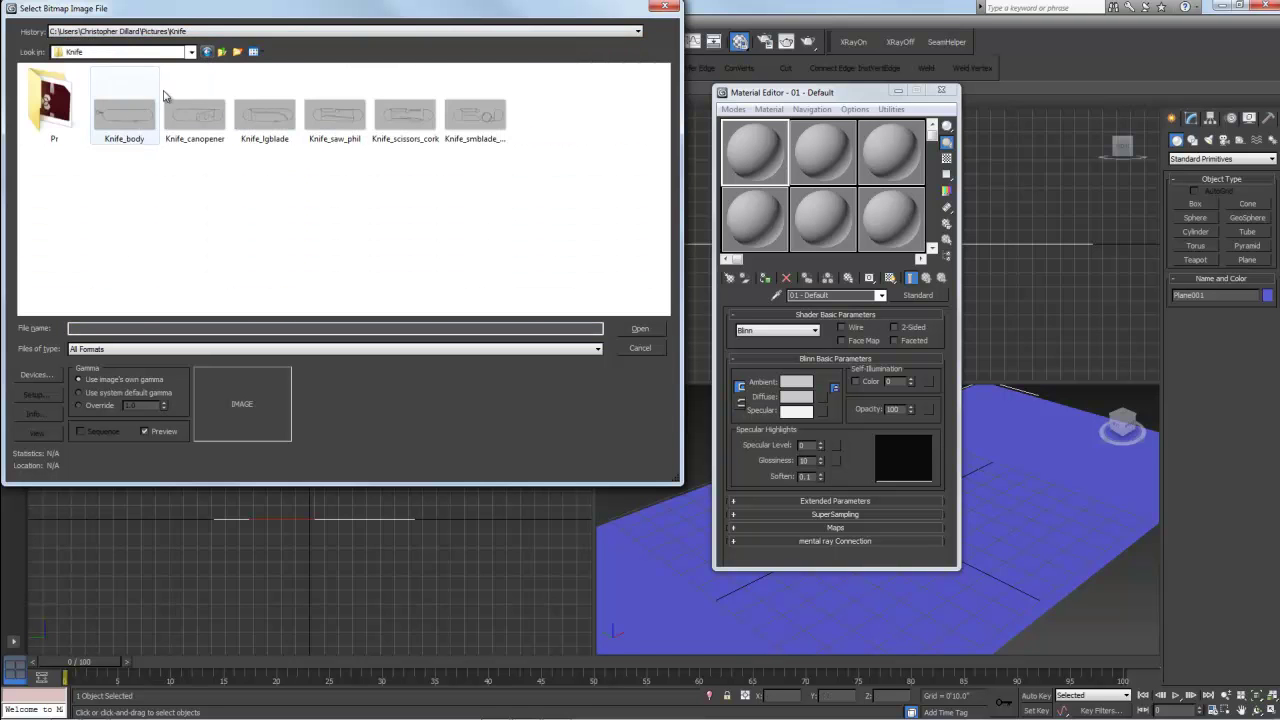
left_click(106, 121)
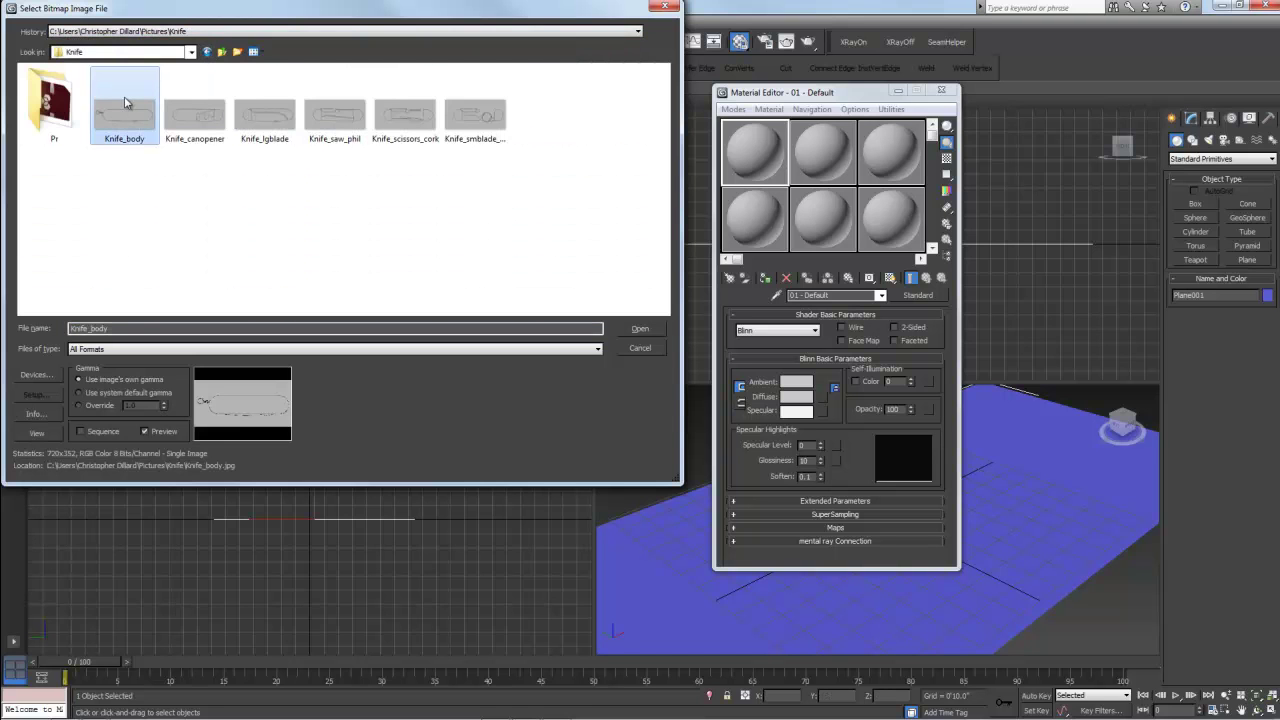
left_click(646, 330)
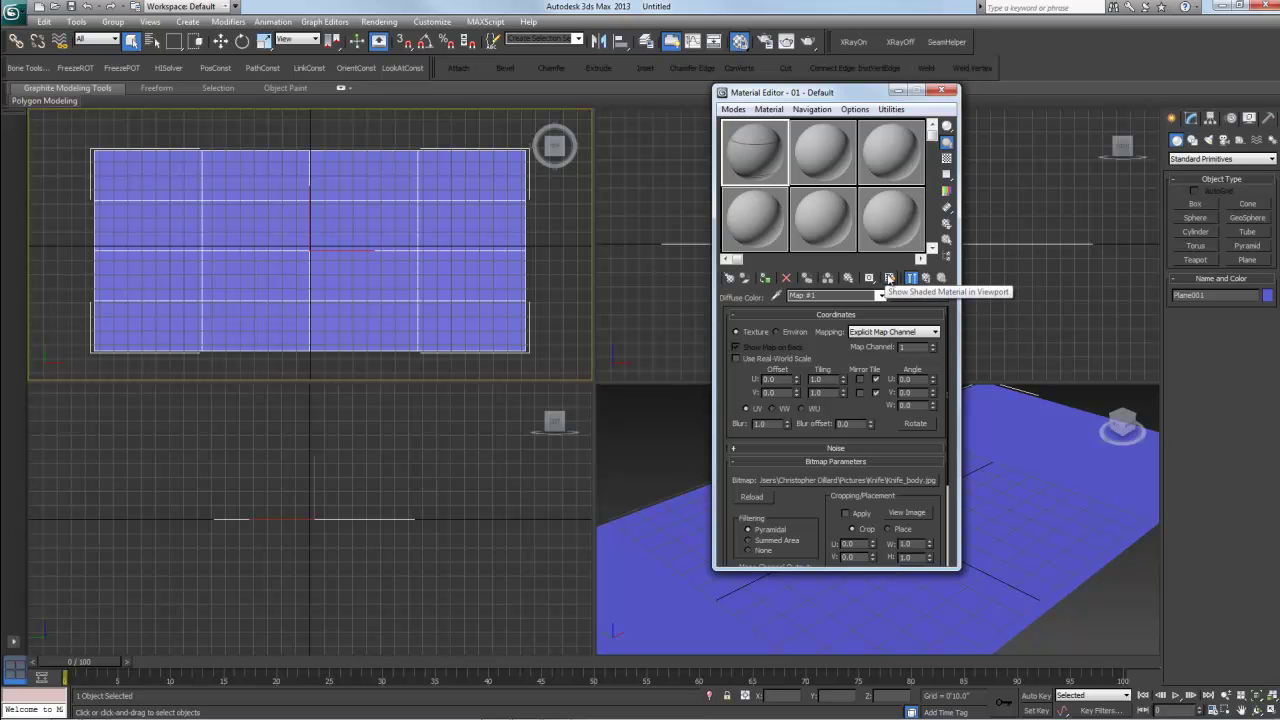
- Enable showing the shaded knife material in the viewport and apply it to the plane
left_click(889, 280)
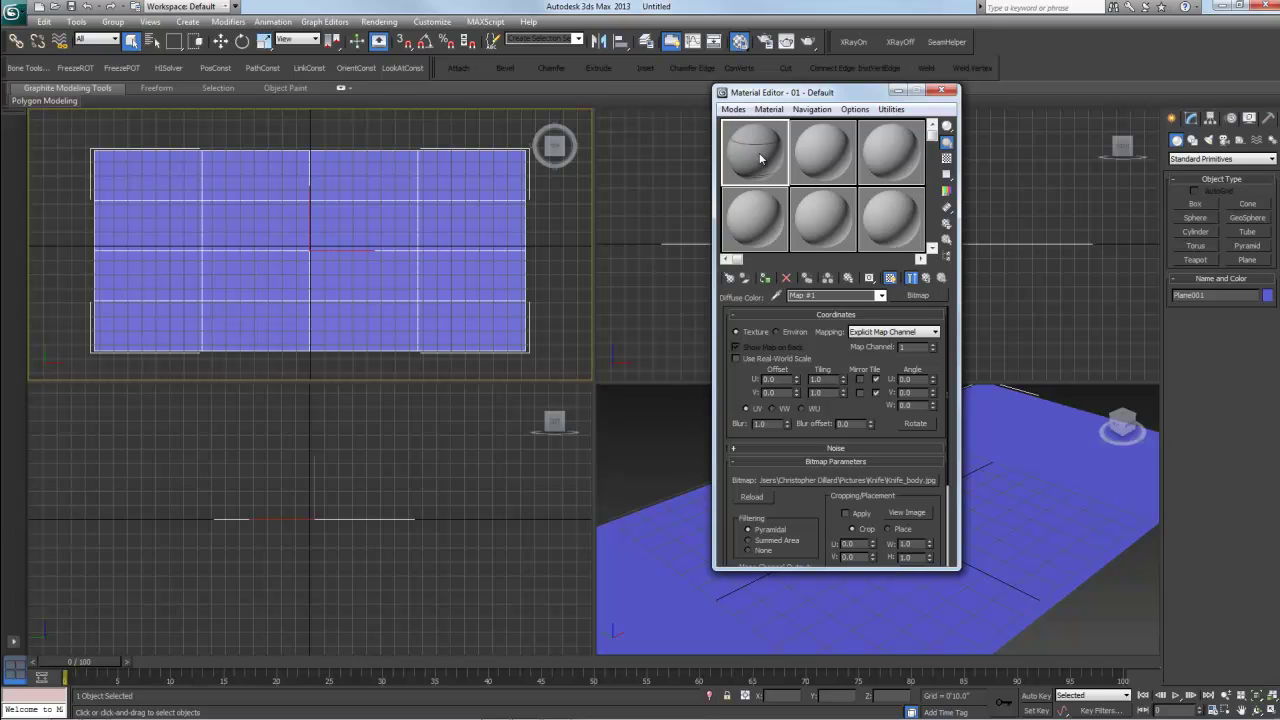
left_click_drag(760, 158, 1054, 452)
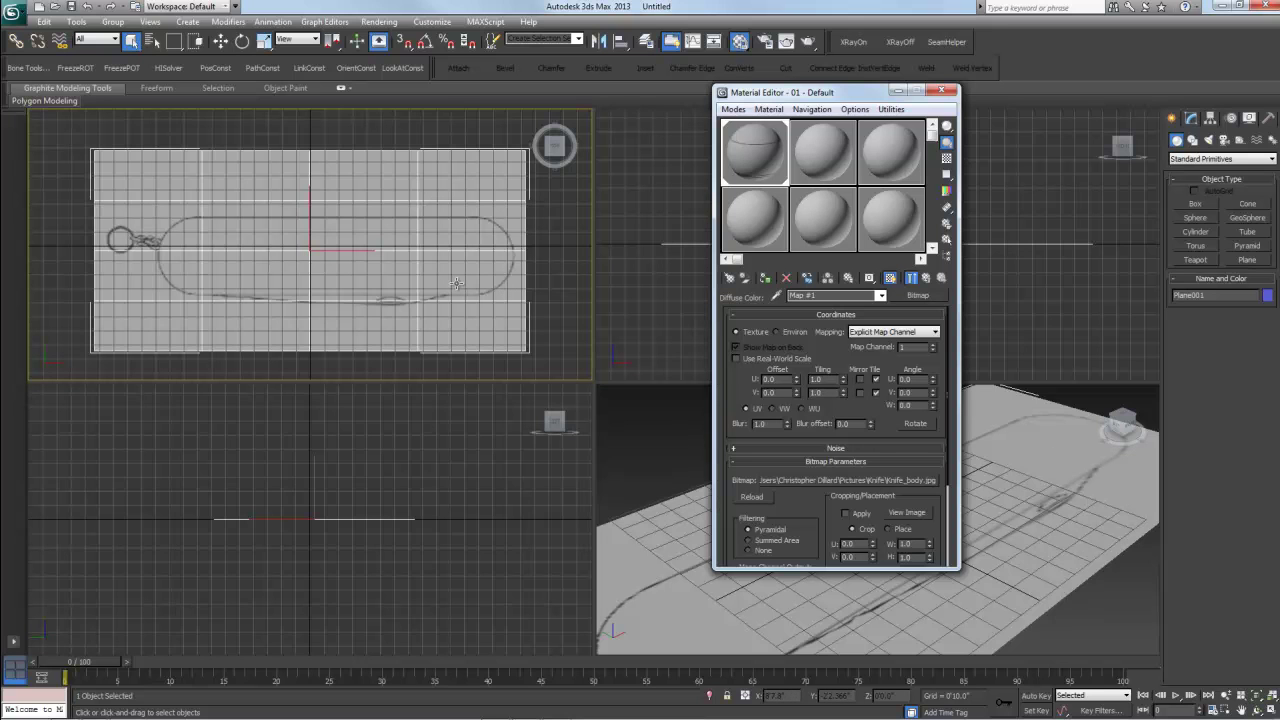
middle_click_drag(294, 233, 294, 237)
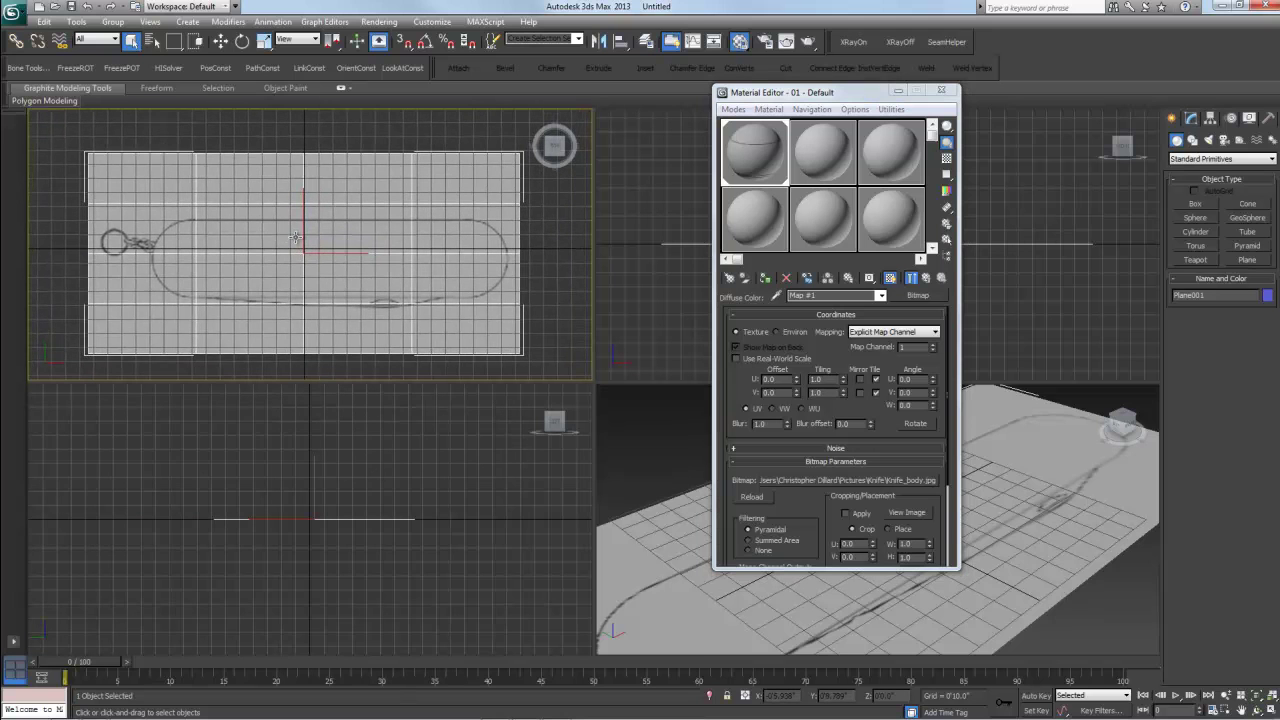
- Hide the grid and edged faces in the shaded Top viewport, and close the Material Editor
key("g")
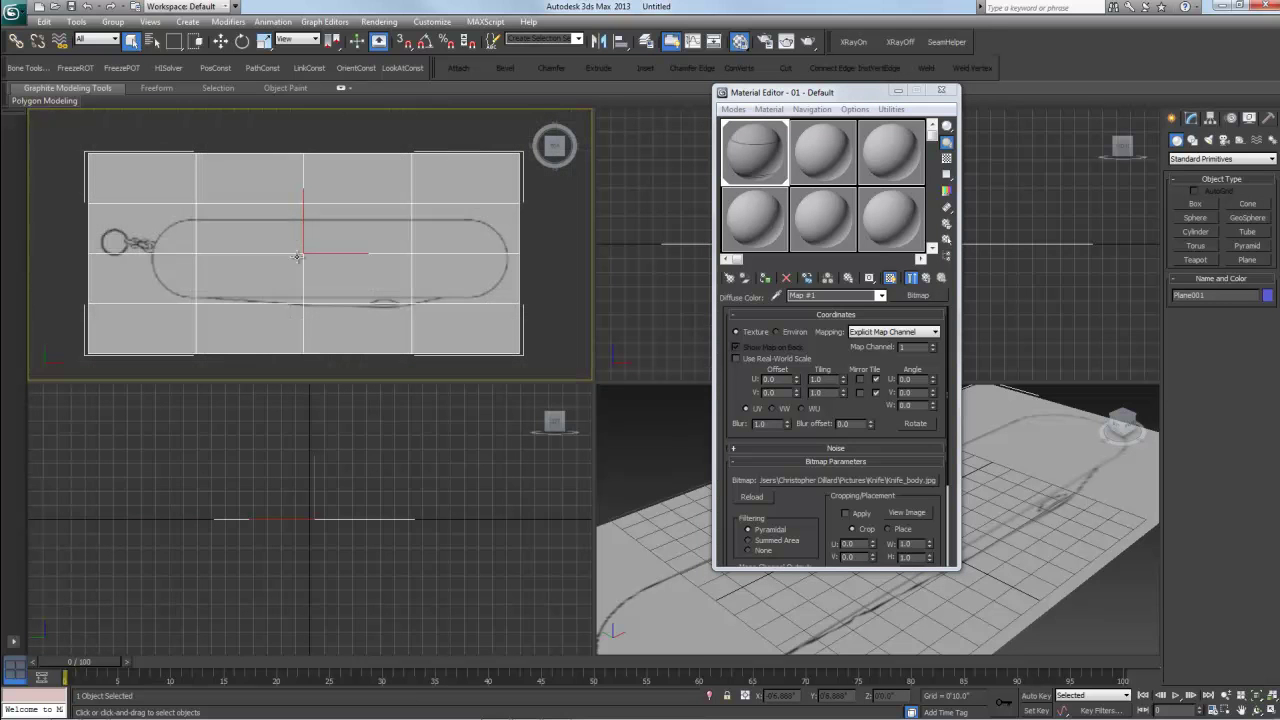
key("F3")
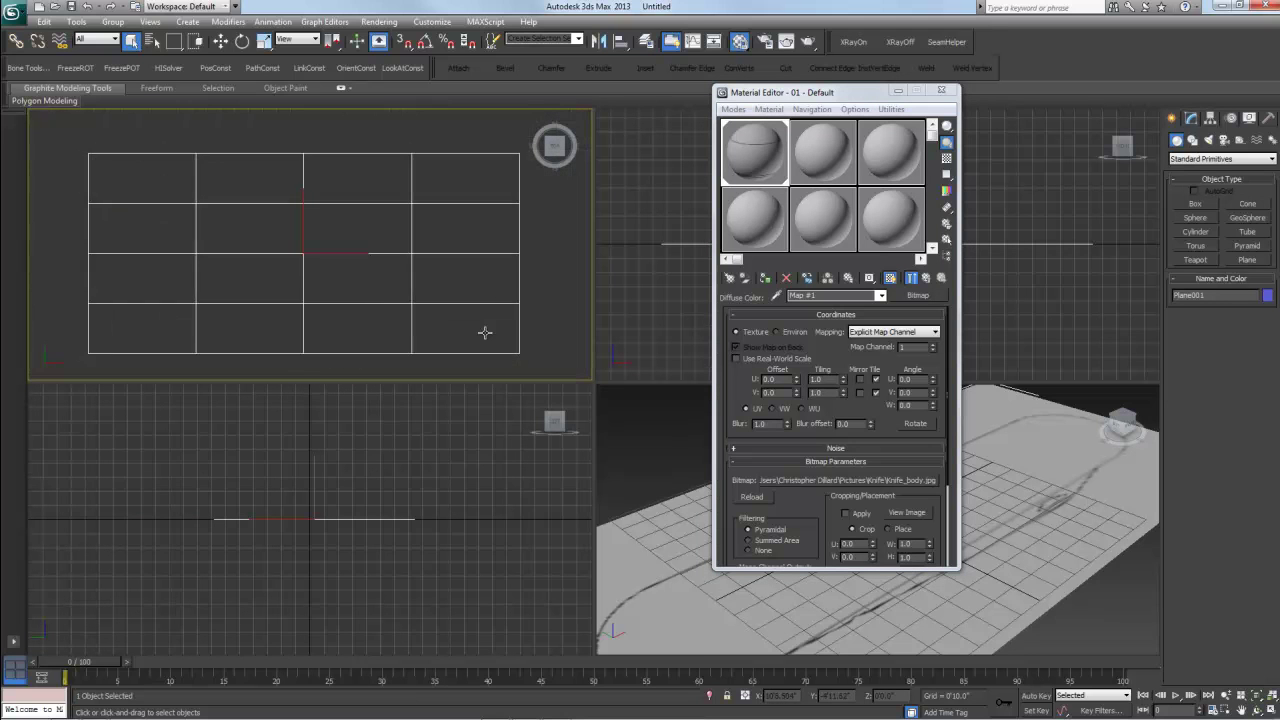
key("F3")
key("F3")
key("F3")
key("F4")
key("F4")
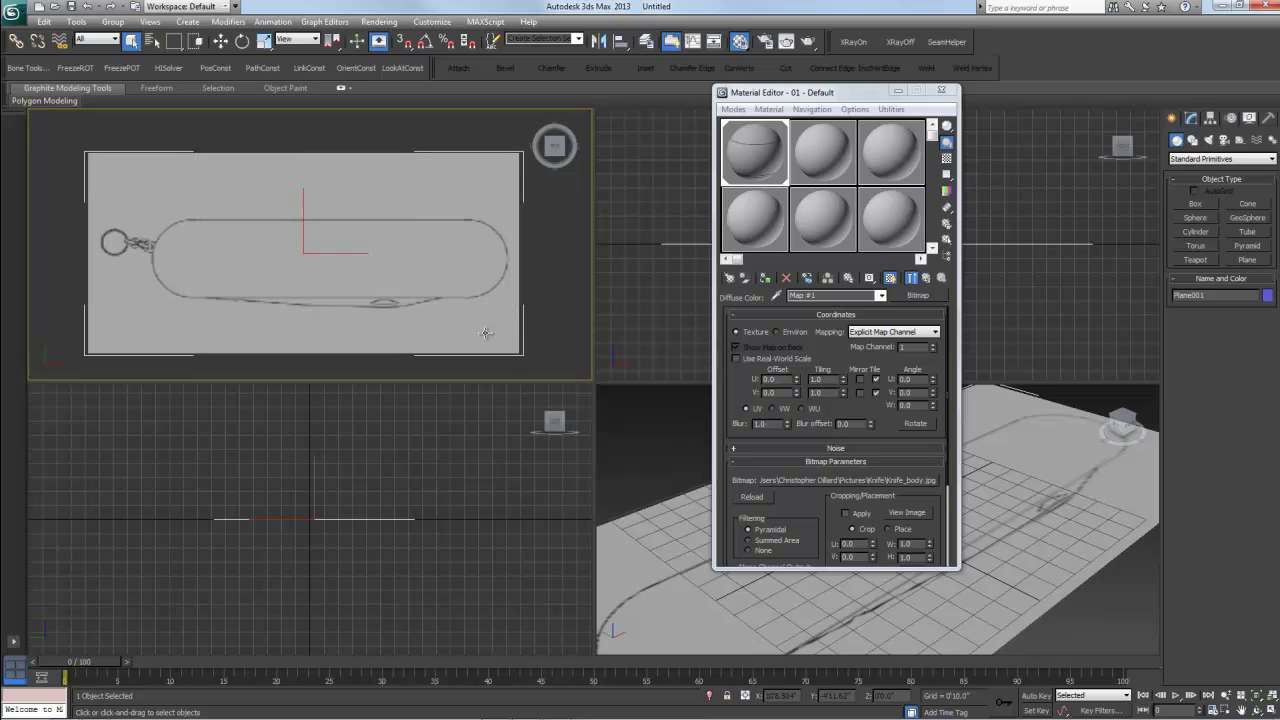
key("F4")
left_click(940, 91)
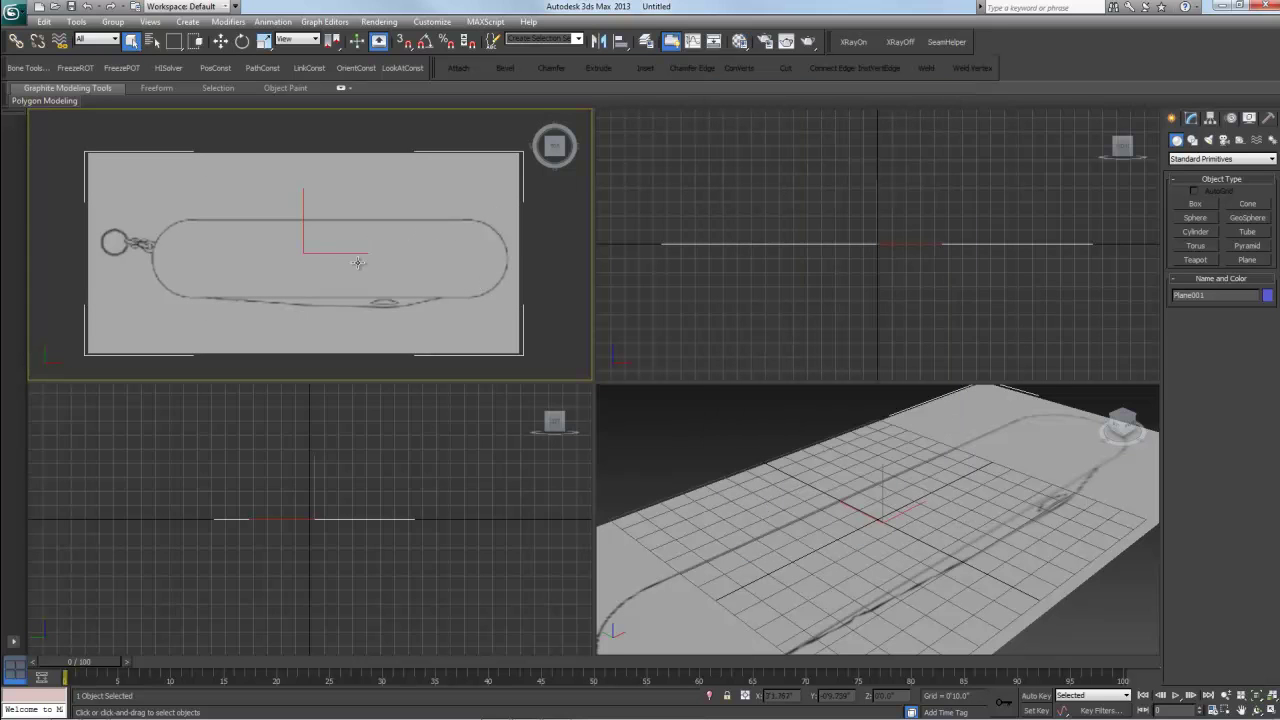
- Trace the rounded left end of the knife outline with a Line spline, from the upper edge around to the lower edge
left_click(1193, 141)
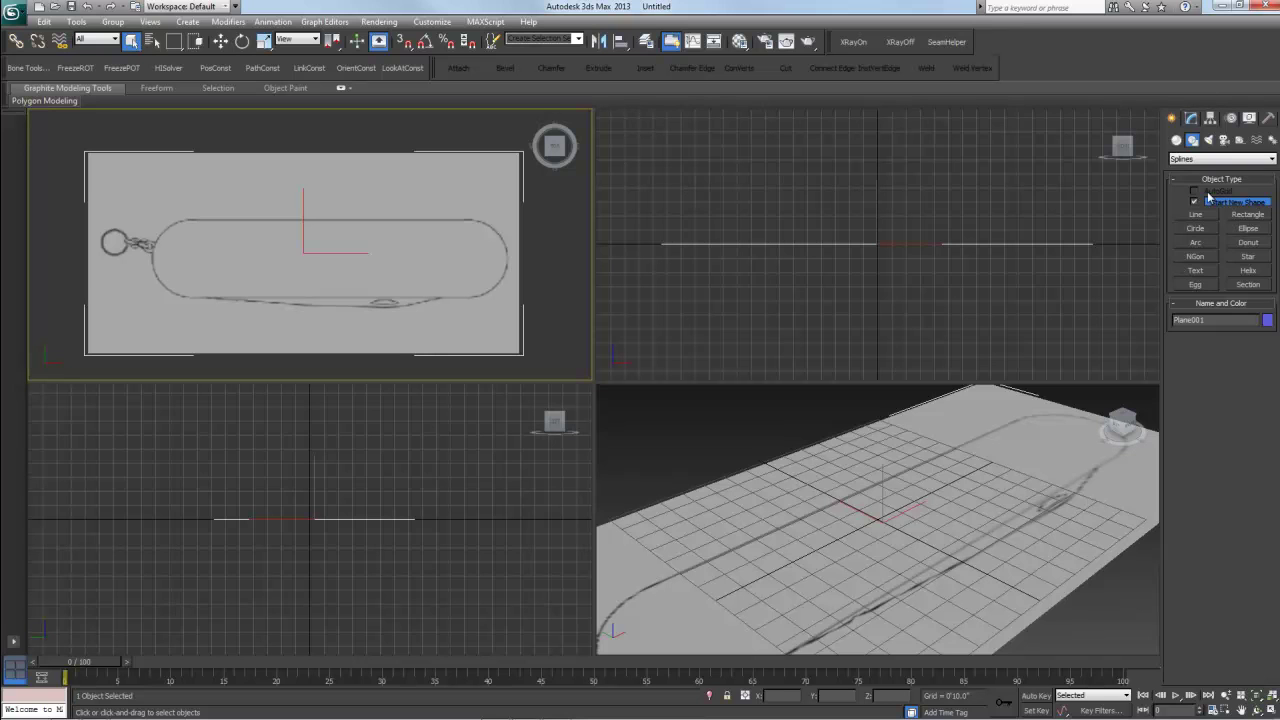
left_click(1196, 214)
left_click(179, 224)
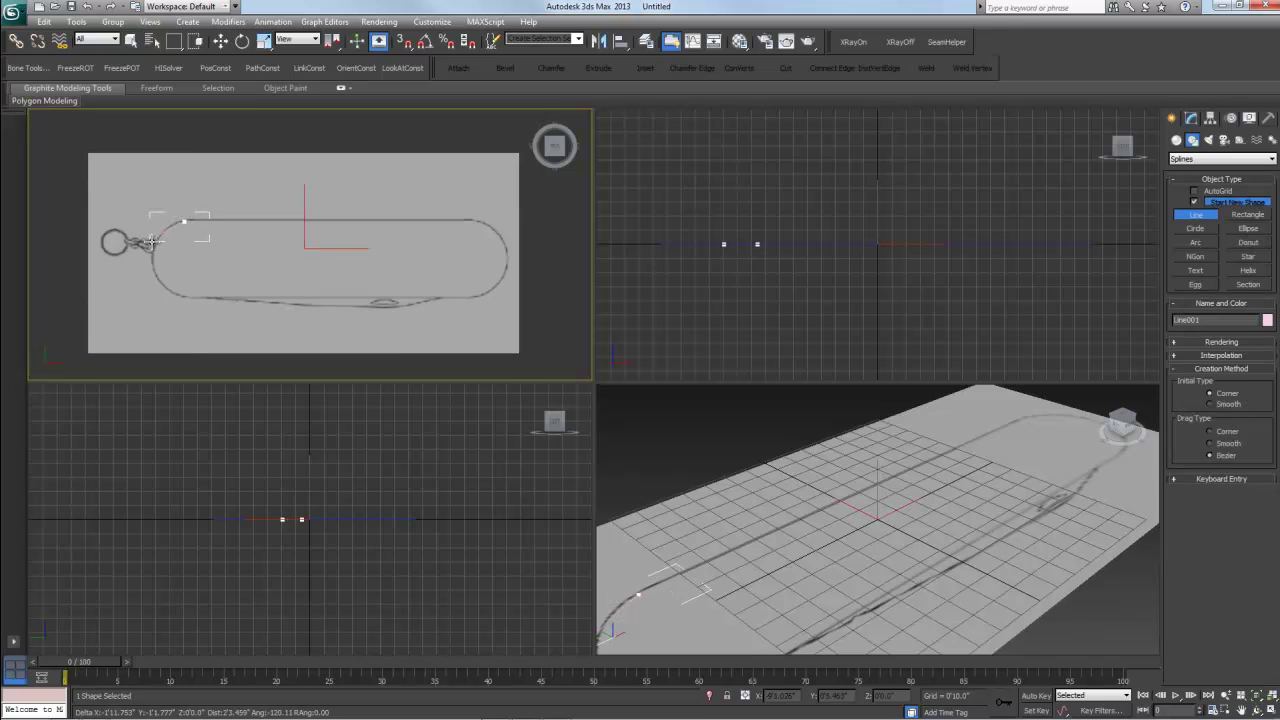
left_click(155, 254)
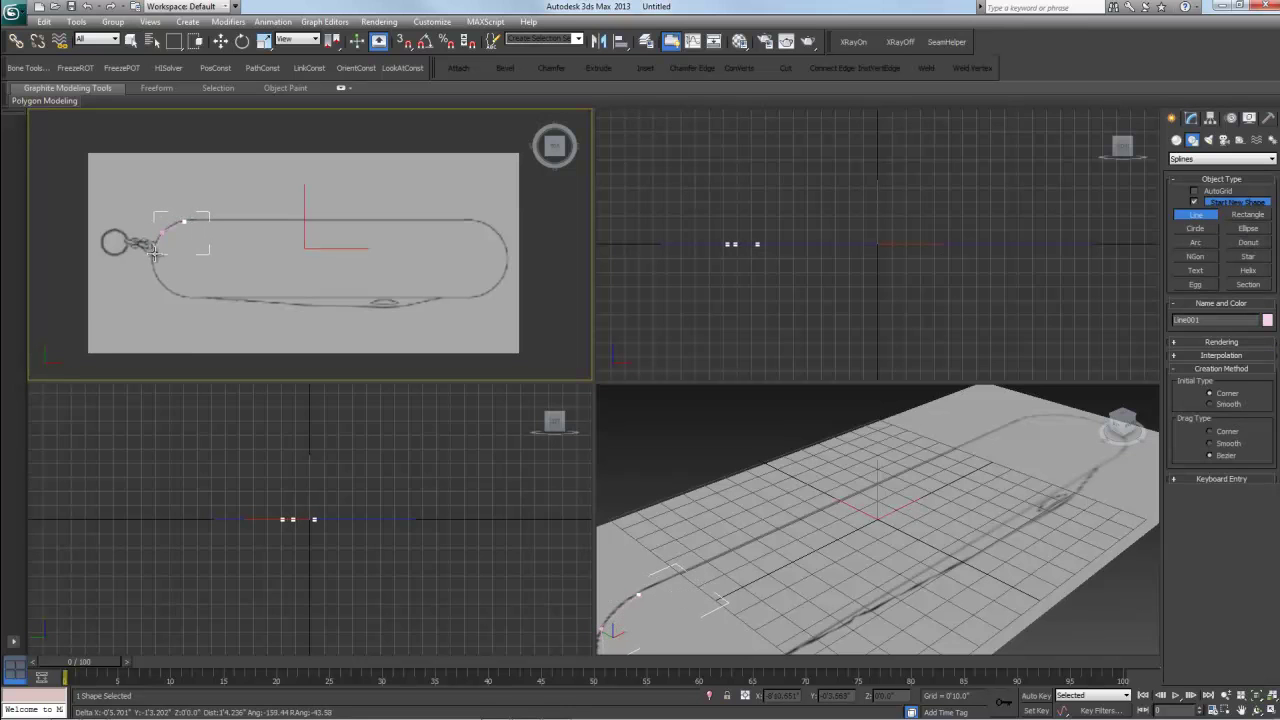
left_click(180, 296)
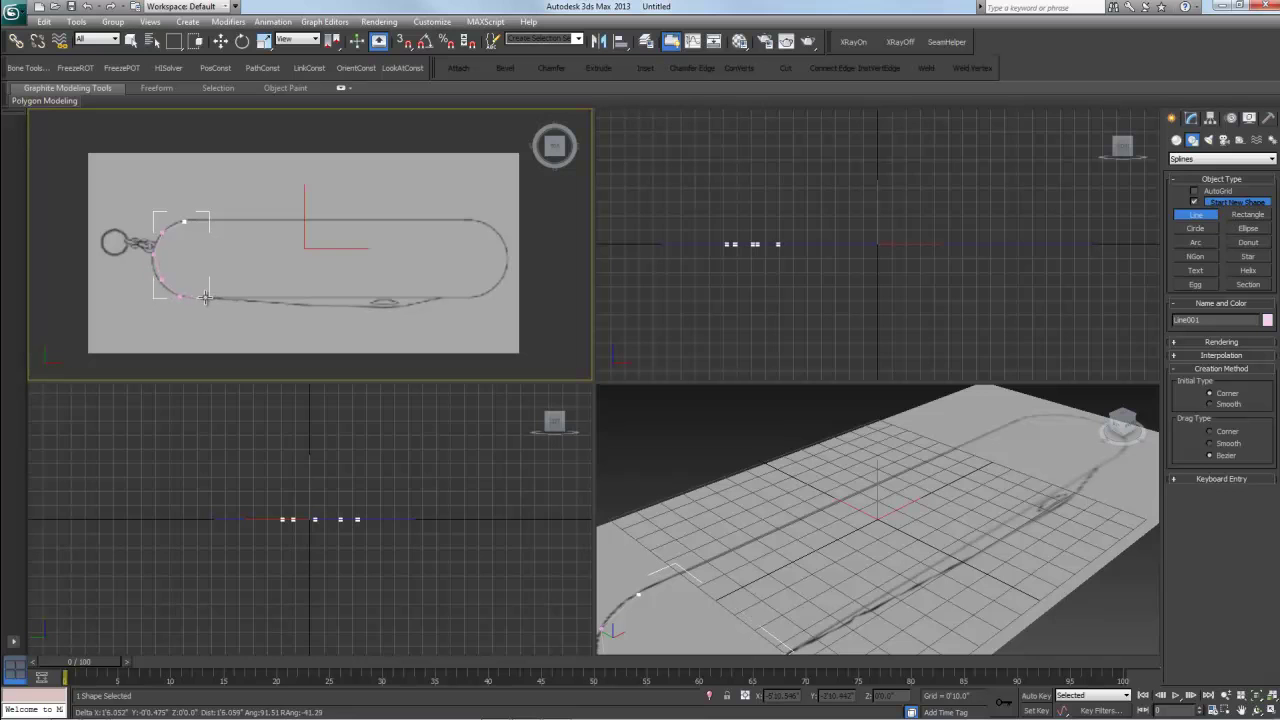
right_click(205, 295)
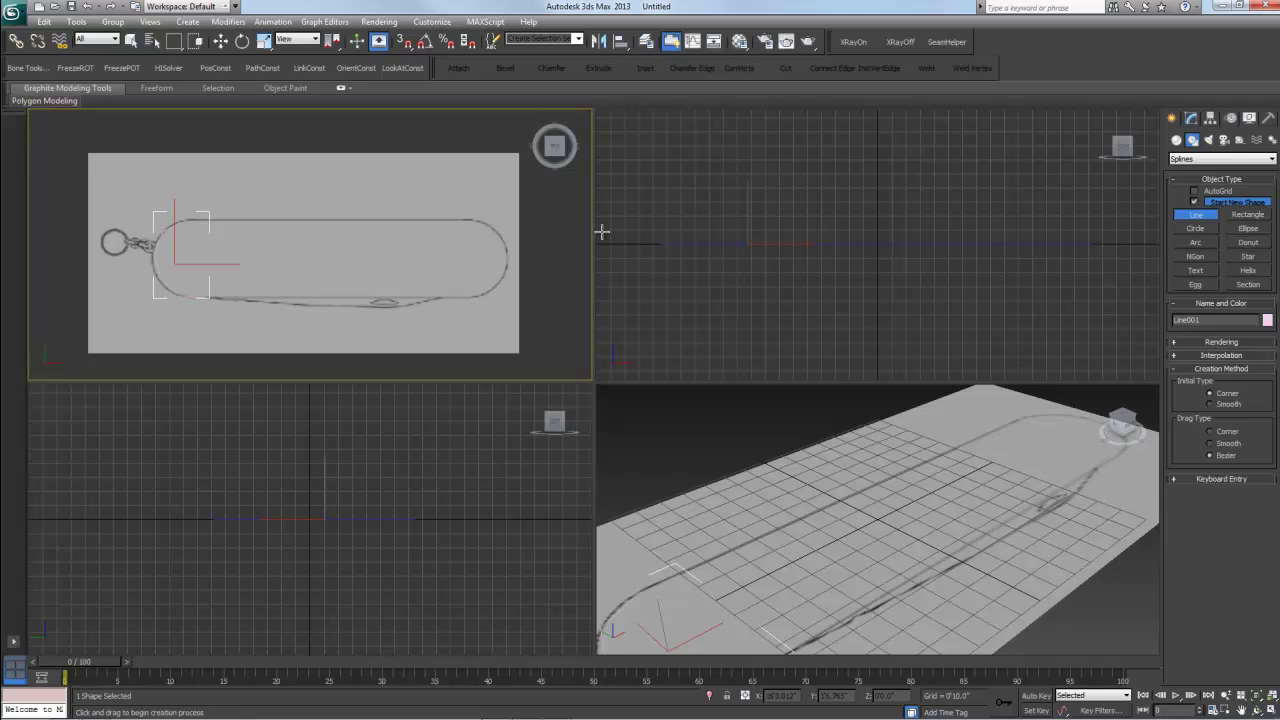
left_click(1192, 159)
left_click(1192, 168)
- Edit the line at Vertex level and move its first two vertices onto the upper edge and corner of the knife outline
left_click(1191, 117)
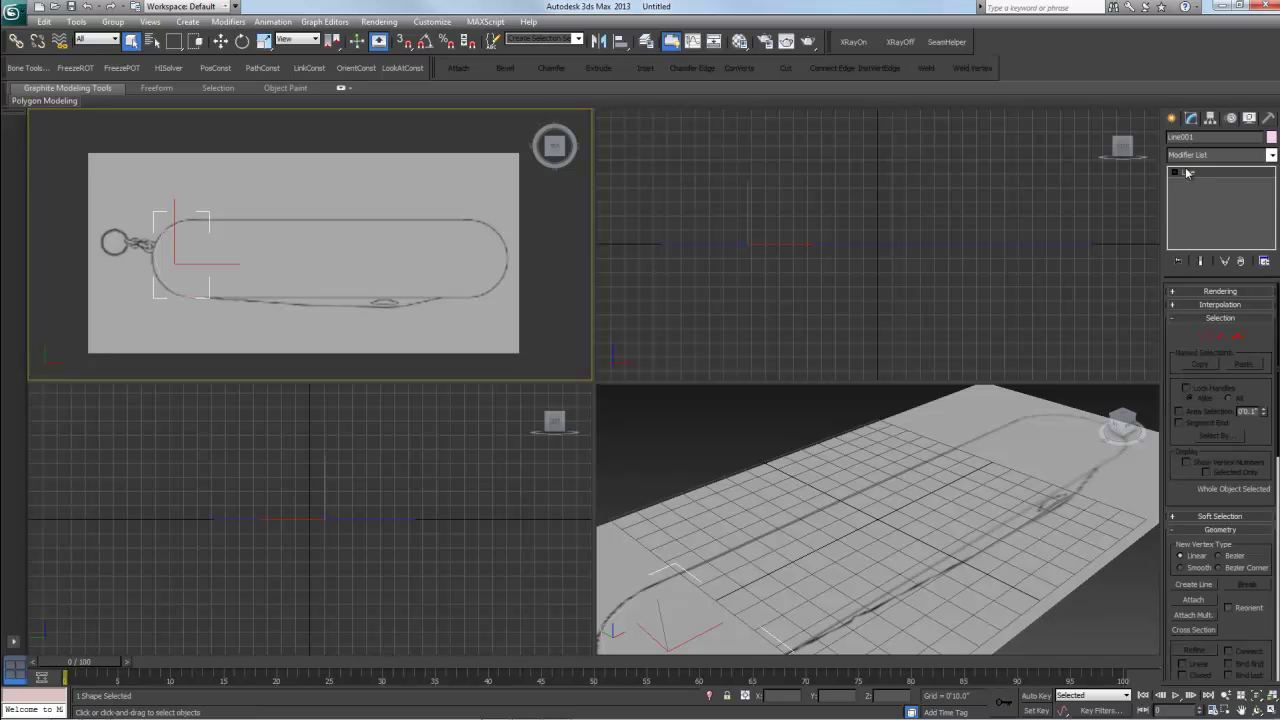
left_click(1175, 172)
left_click(1197, 184)
left_click_drag(172, 208, 204, 236)
key("w")
left_click_drag(204, 205, 177, 221)
left_click(184, 234)
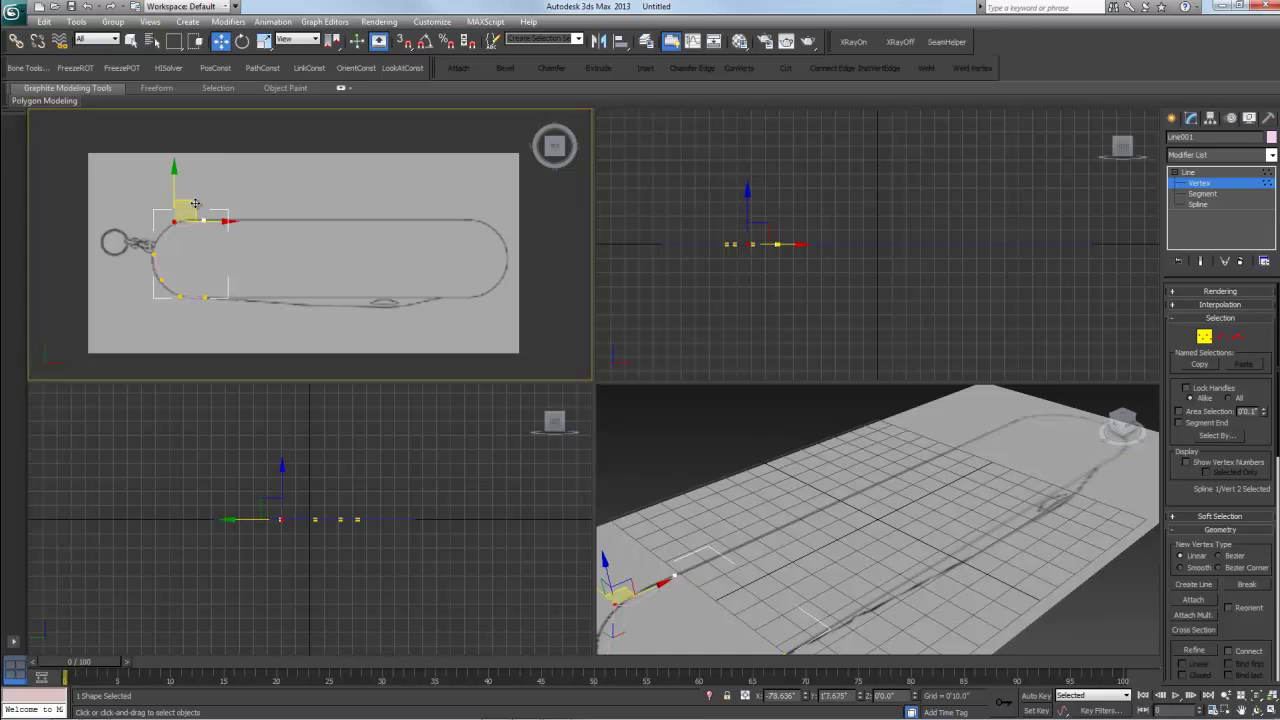
left_click(202, 221)
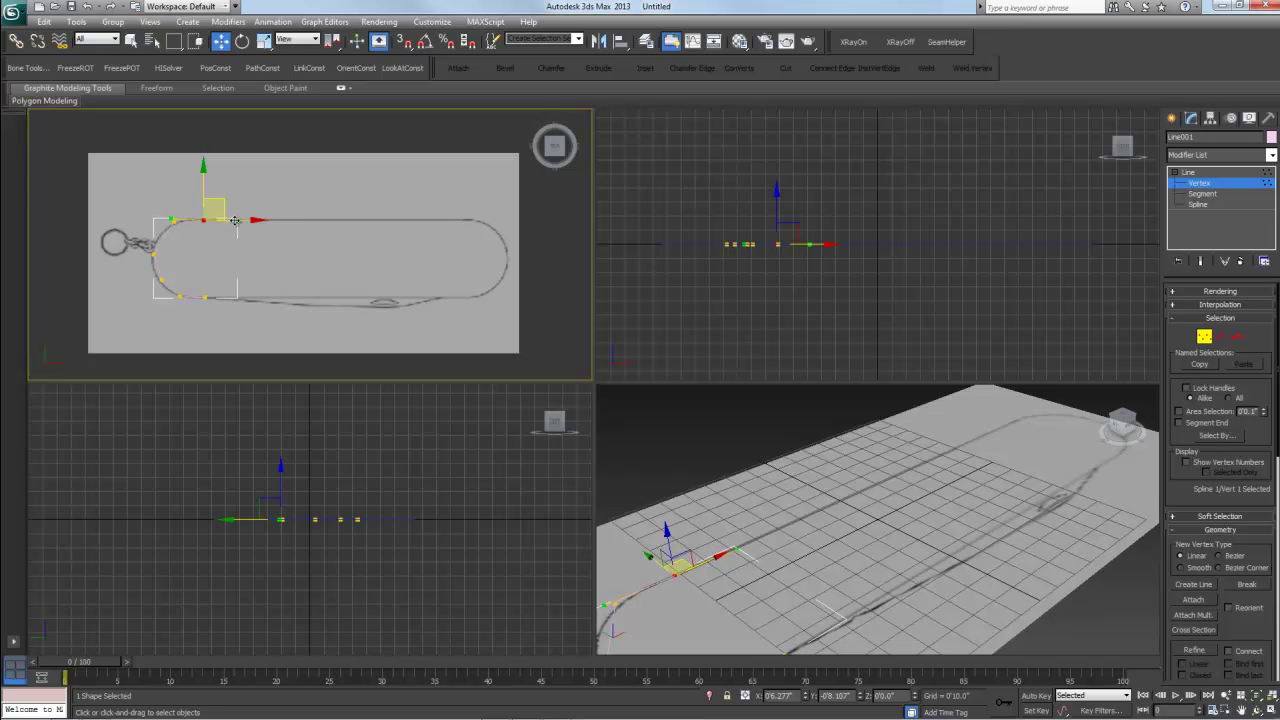
left_click(233, 246)
- Move the remaining vertices around the left curve and lower corner so the line follows the blueprint
left_click(153, 253)
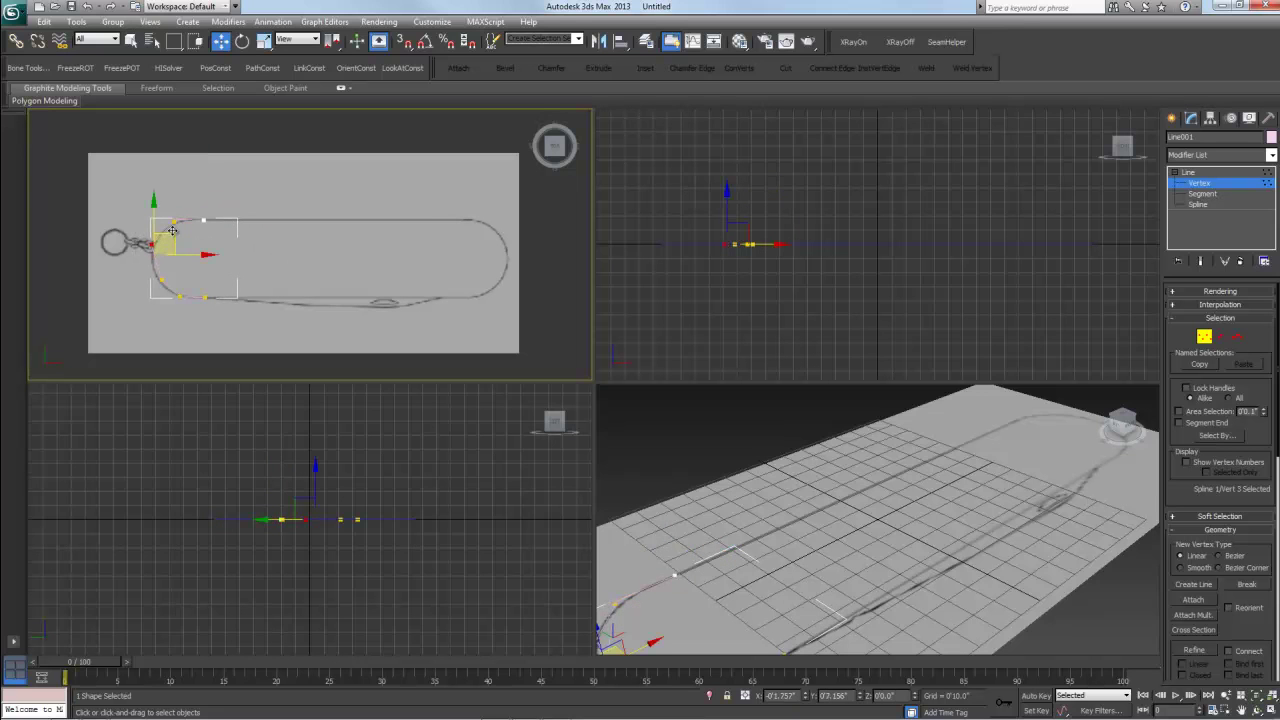
left_click_drag(174, 249, 173, 239)
left_click(158, 277)
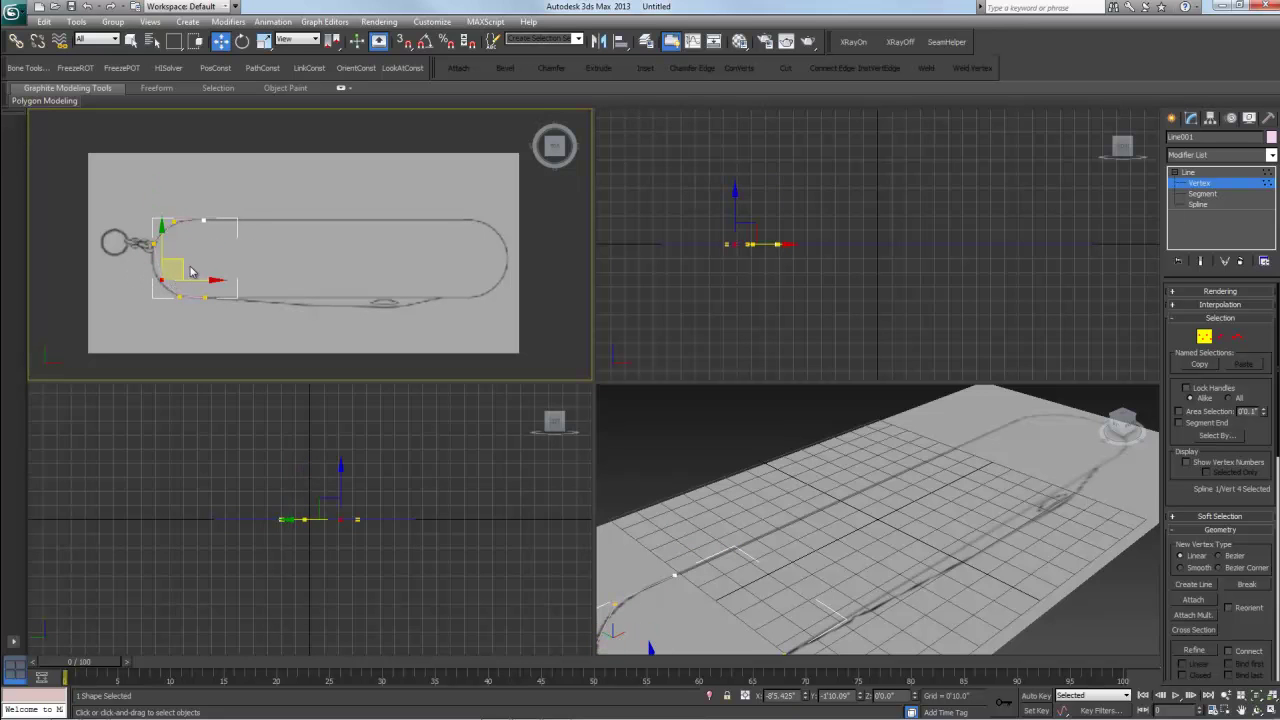
left_click_drag(178, 260, 172, 254)
left_click(179, 297)
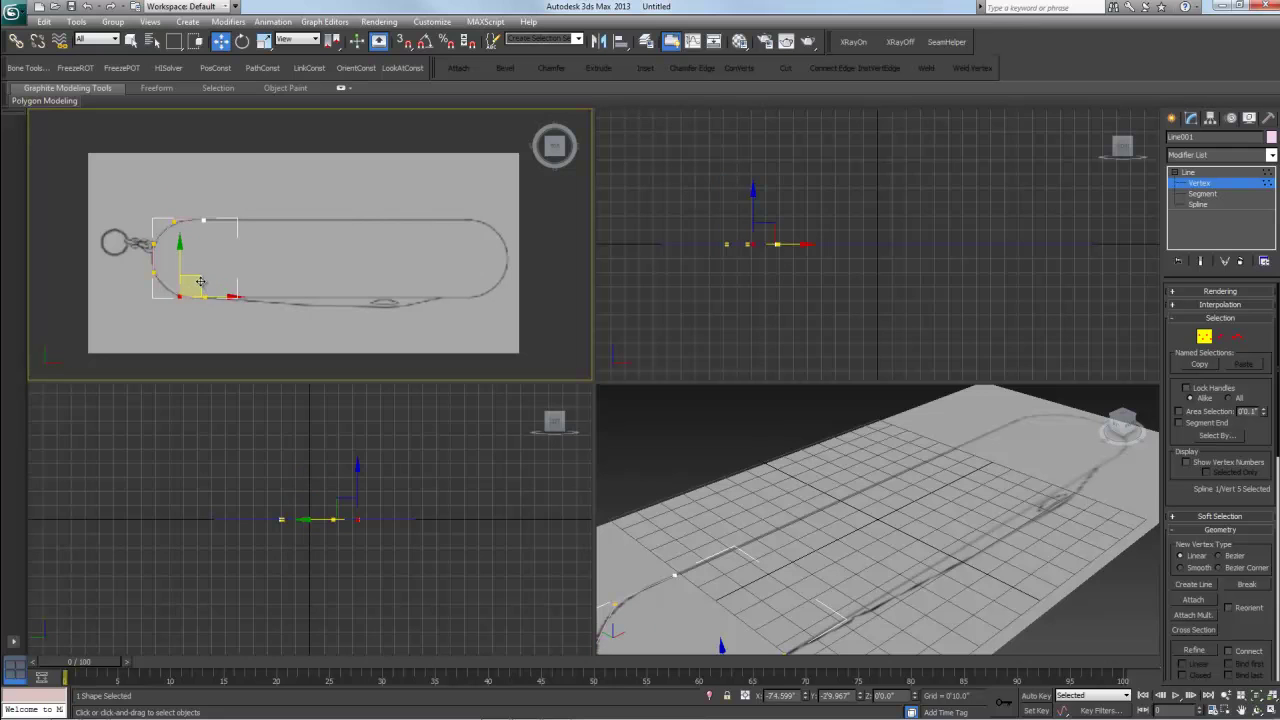
left_click(205, 297)
left_click_drag(224, 283, 220, 282)
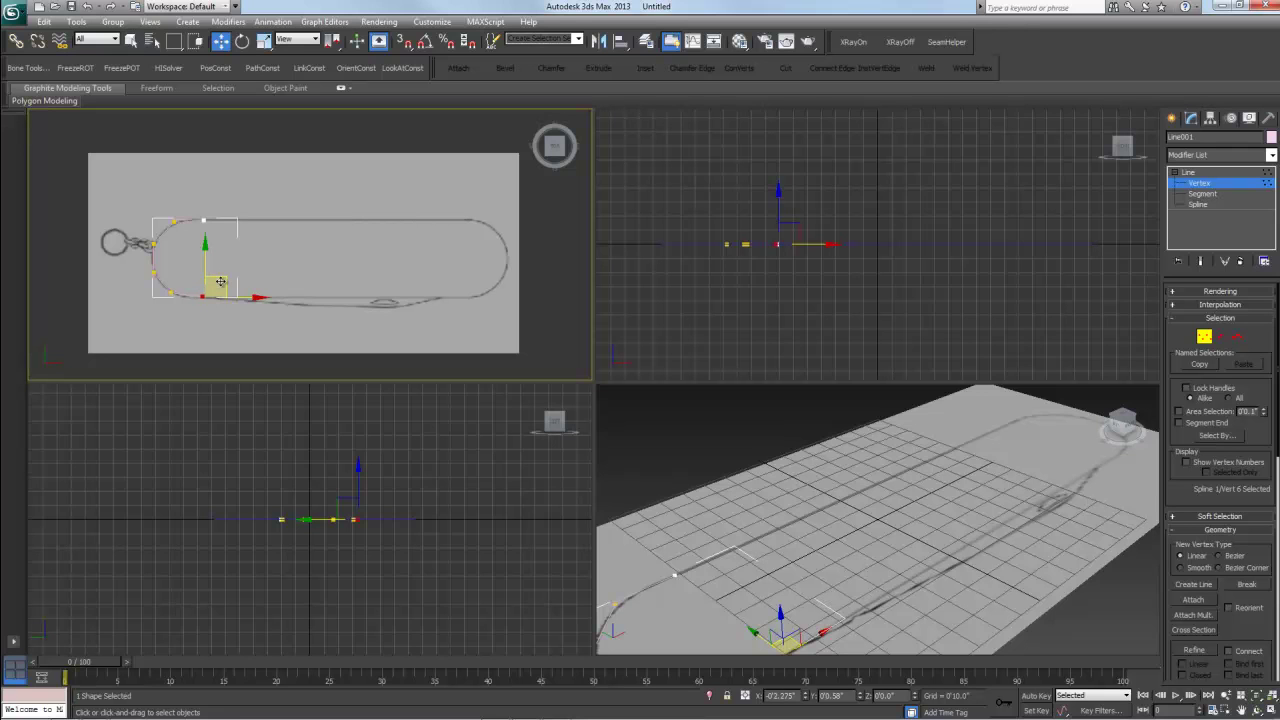
- Reposition the two upper vertices, convert the first one to Smooth, and finish vertex editing with the line deselected
left_click(216, 218)
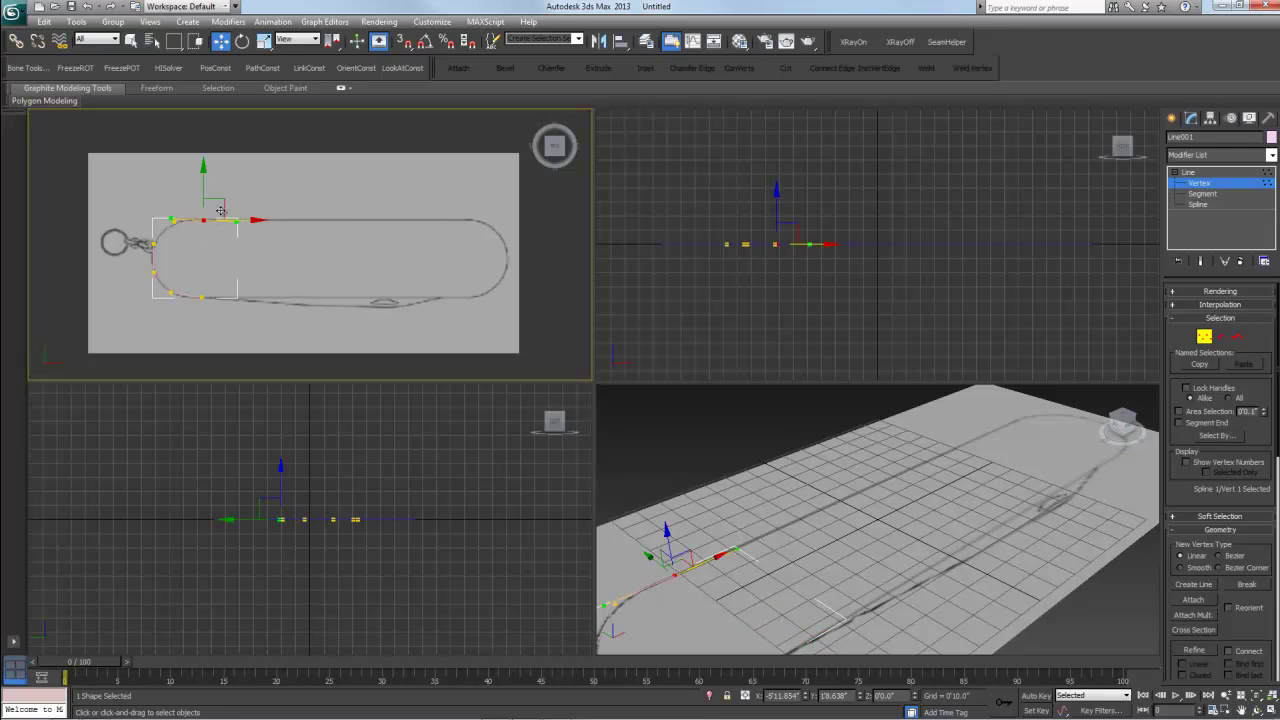
left_click_drag(214, 205, 182, 236)
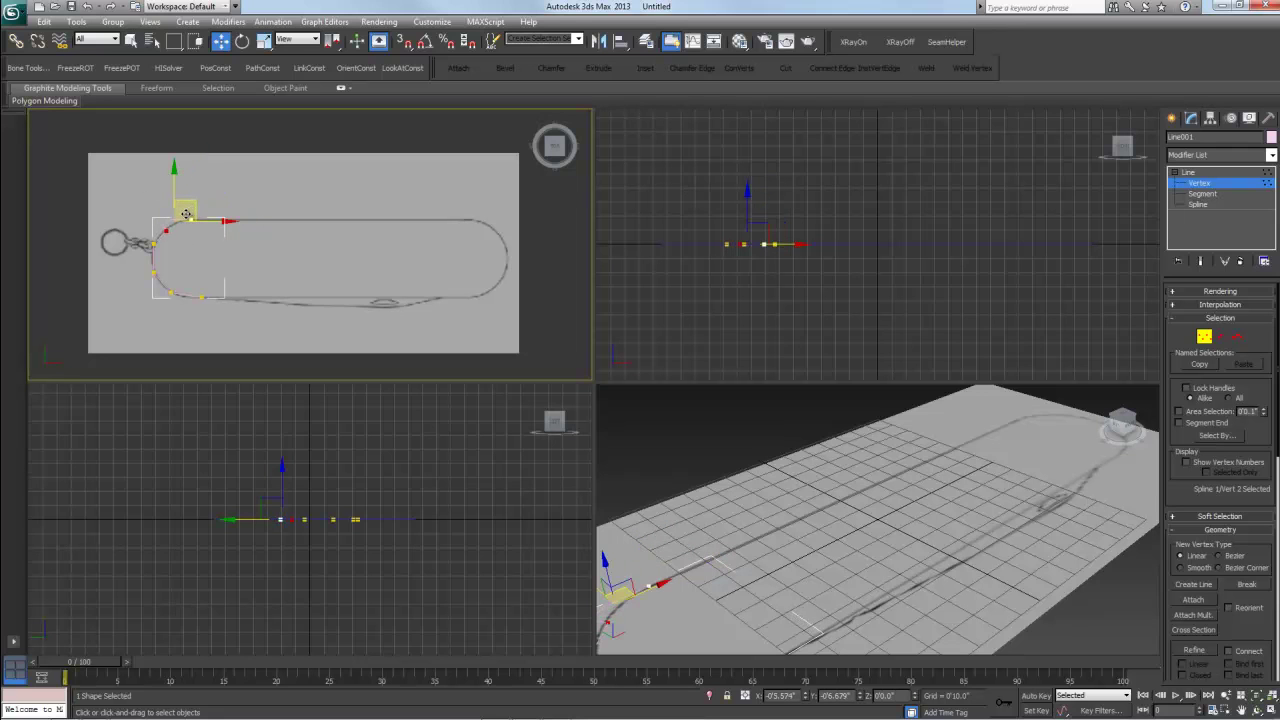
left_click(196, 221)
left_click(196, 221)
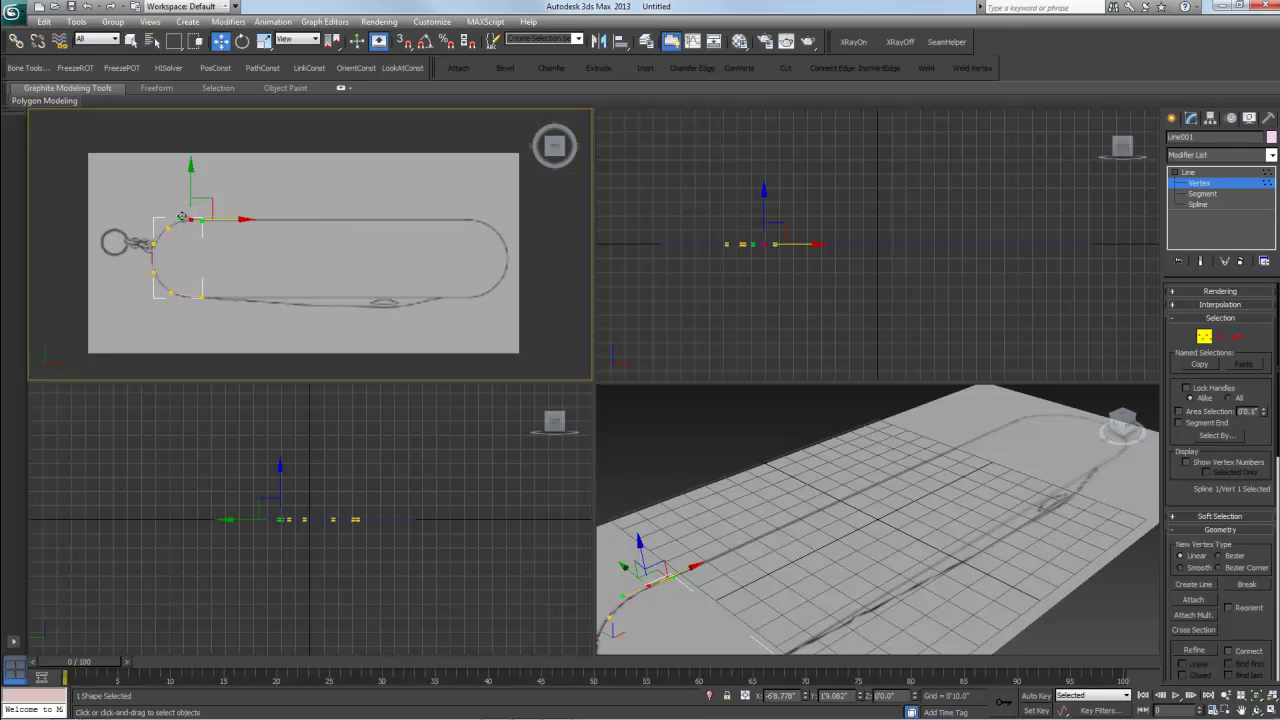
right_click(193, 225)
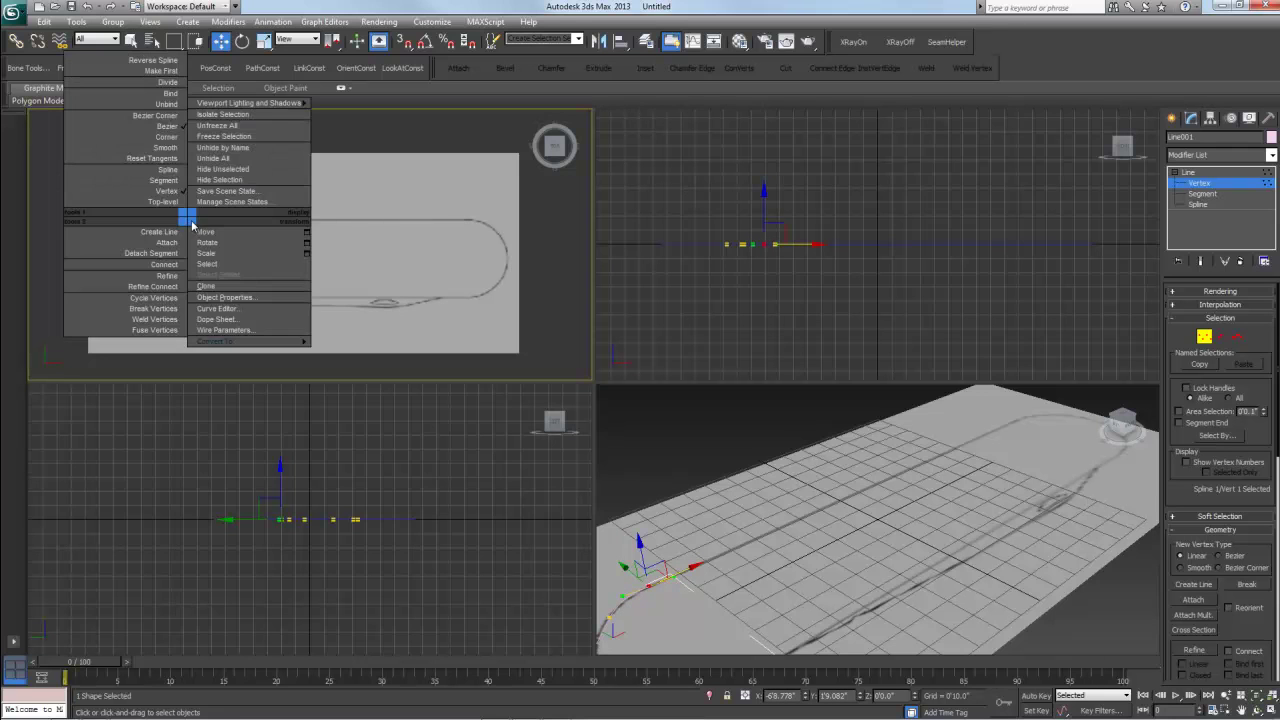
left_click(166, 148)
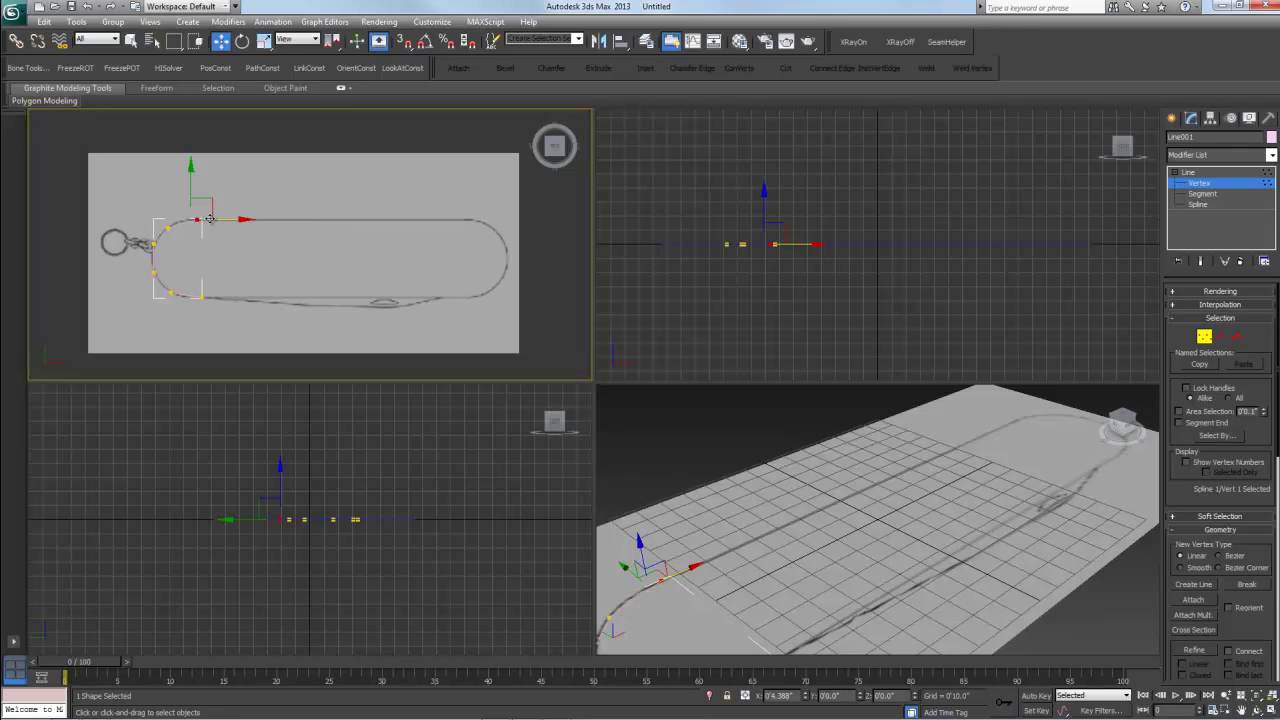
left_click_drag(187, 217, 185, 219)
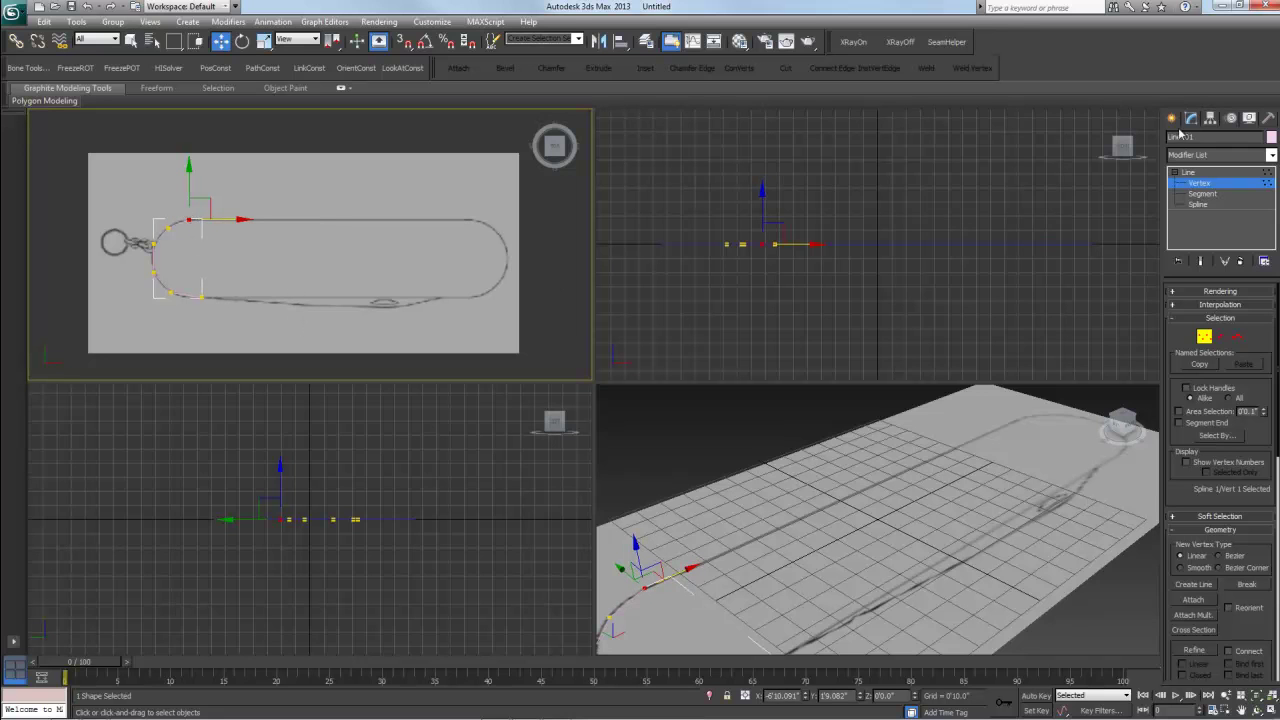
left_click(1200, 171)
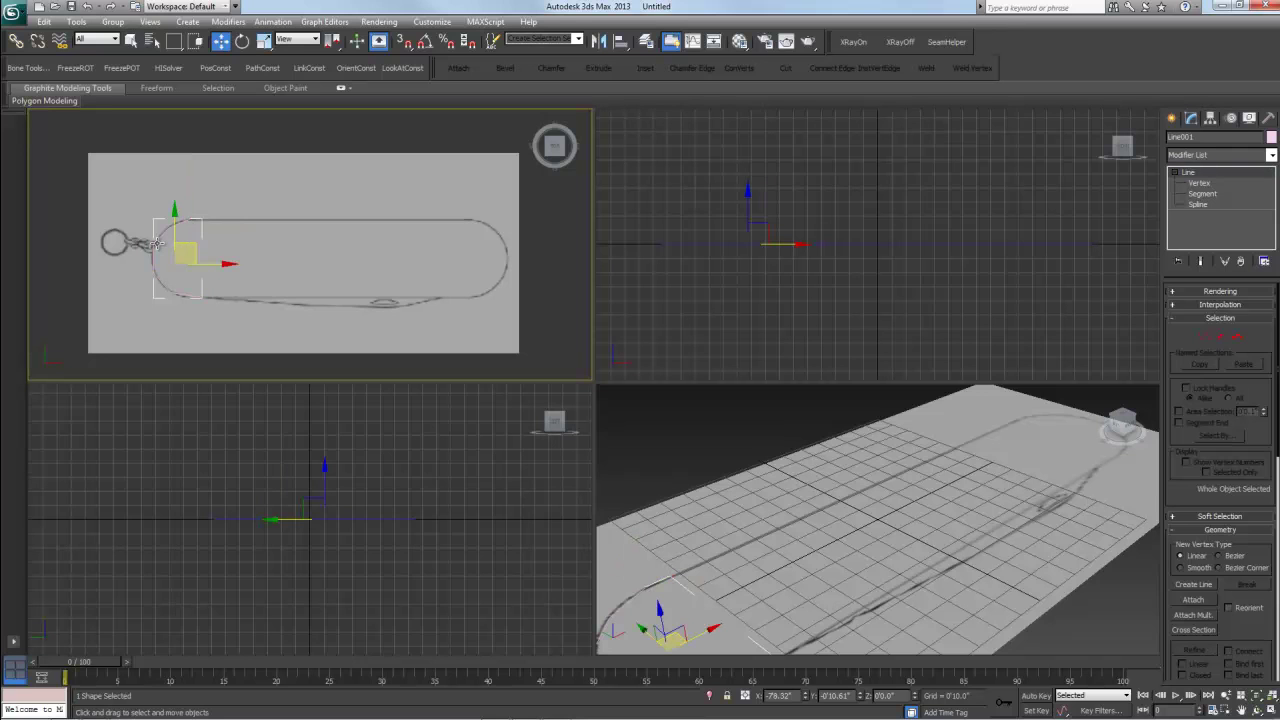
key("ctrl+d")
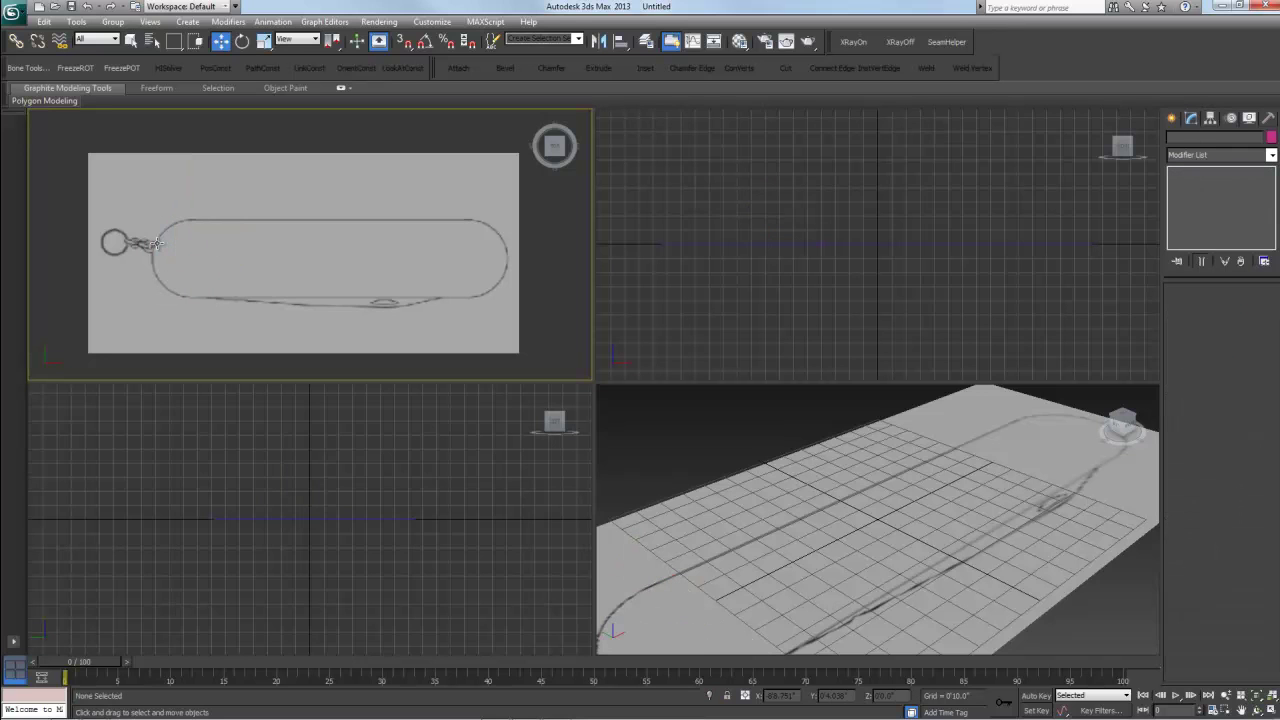
- Create a six-sided NGon with a radius of about 2'5.3" over the rounded left end of the knife outline
left_click(1171, 118)
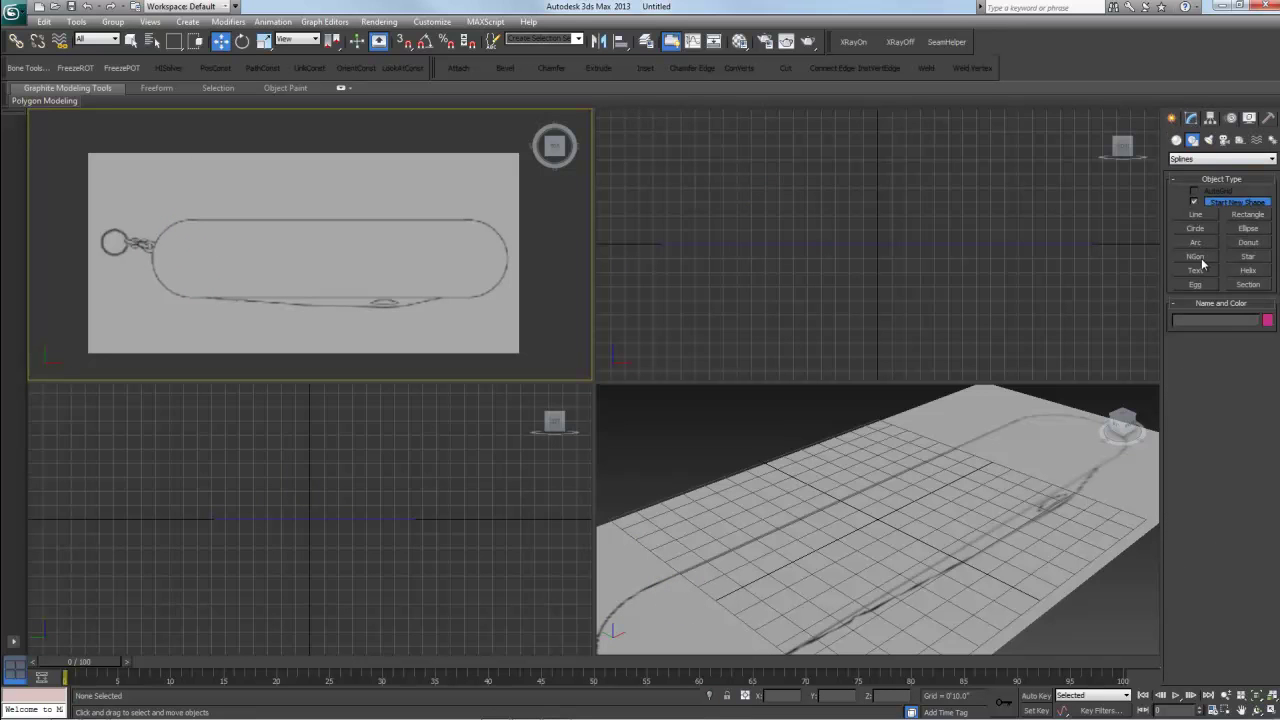
left_click(1196, 257)
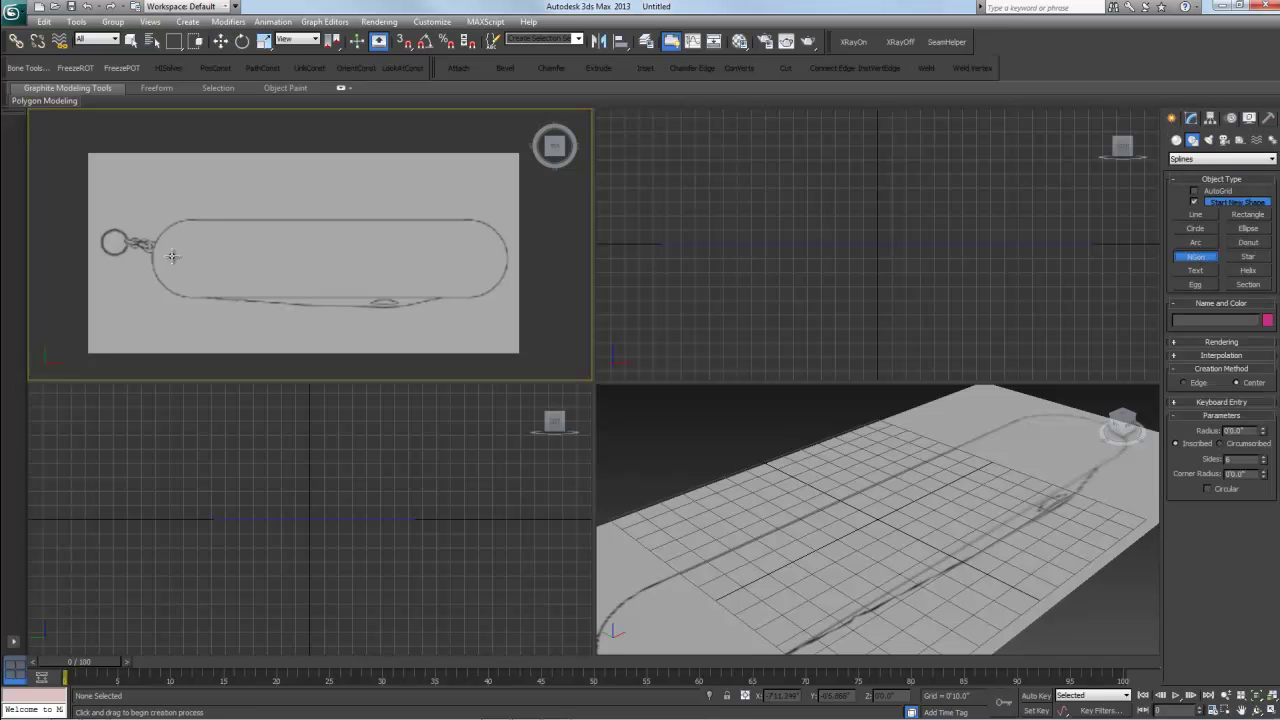
left_click_drag(185, 258, 226, 265)
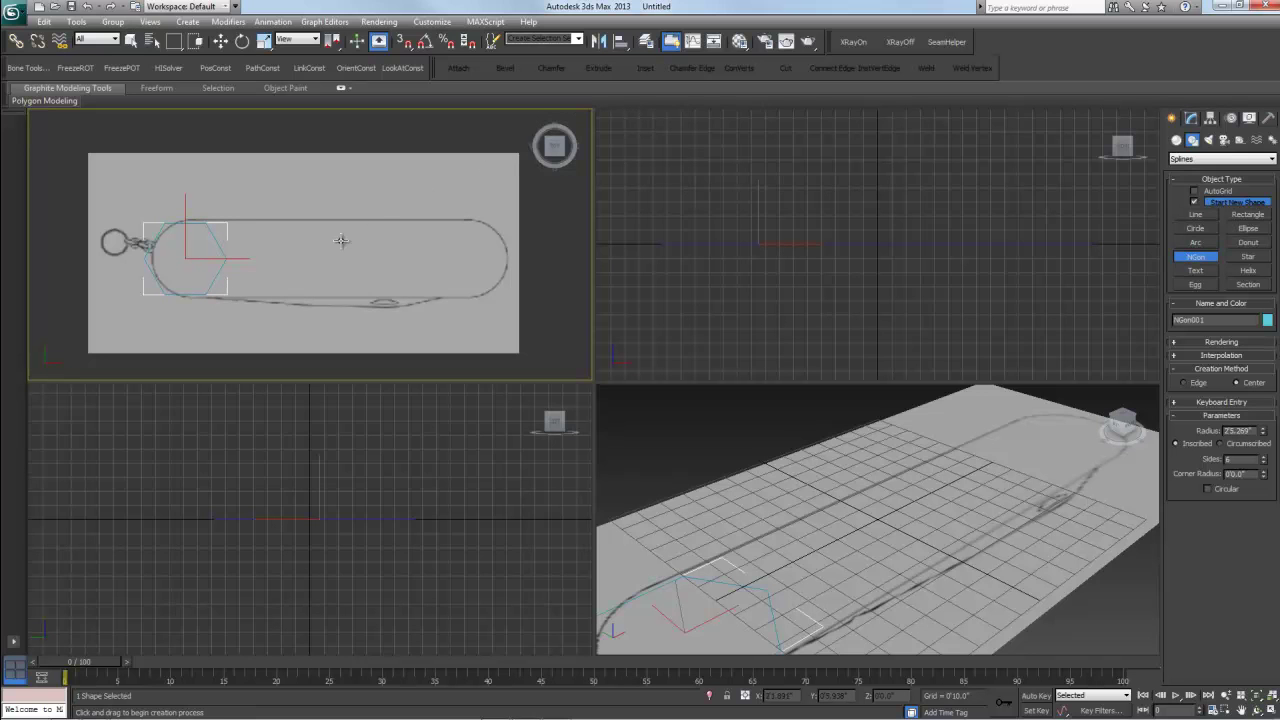
left_click_drag(320, 247, 395, 277)
left_click_drag(510, 325, 553, 333)
key("ctrl+z")
key("ctrl+z")
- Set the NGon's sides to 12 and move it along X to fit the rounded left end of the knife outline
key("w")
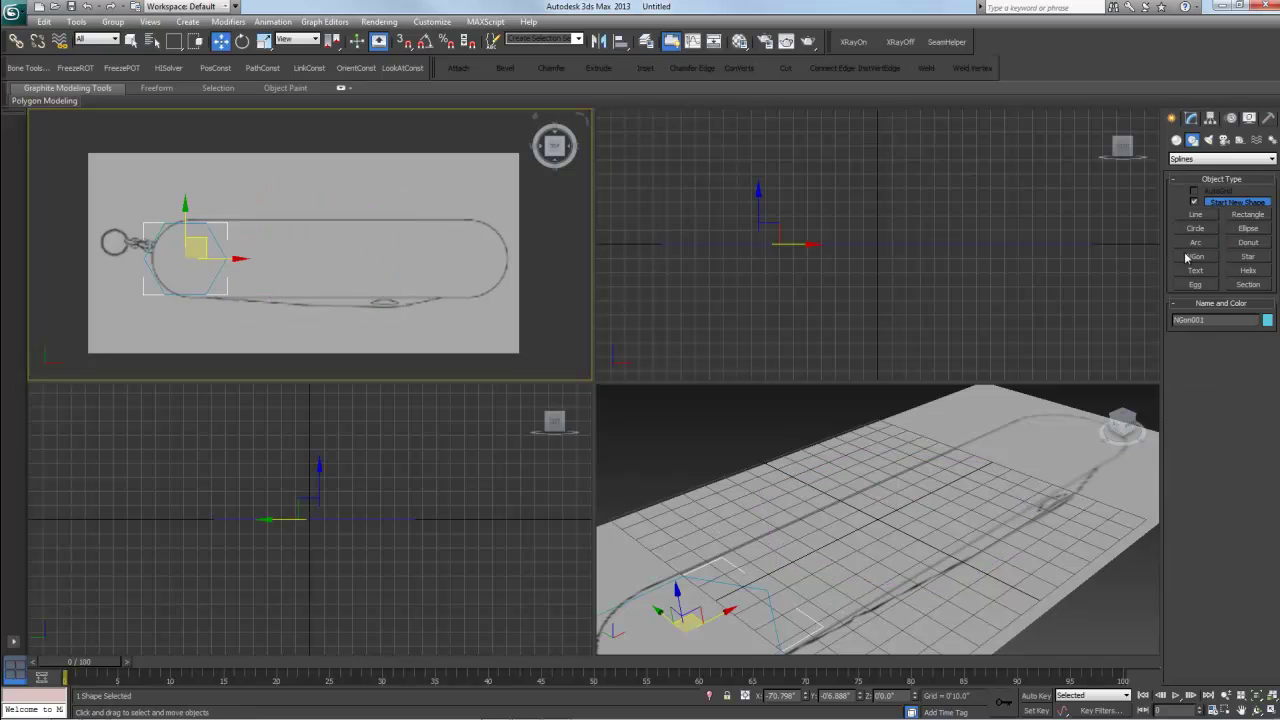
middle_click_drag(306, 217, 304, 228)
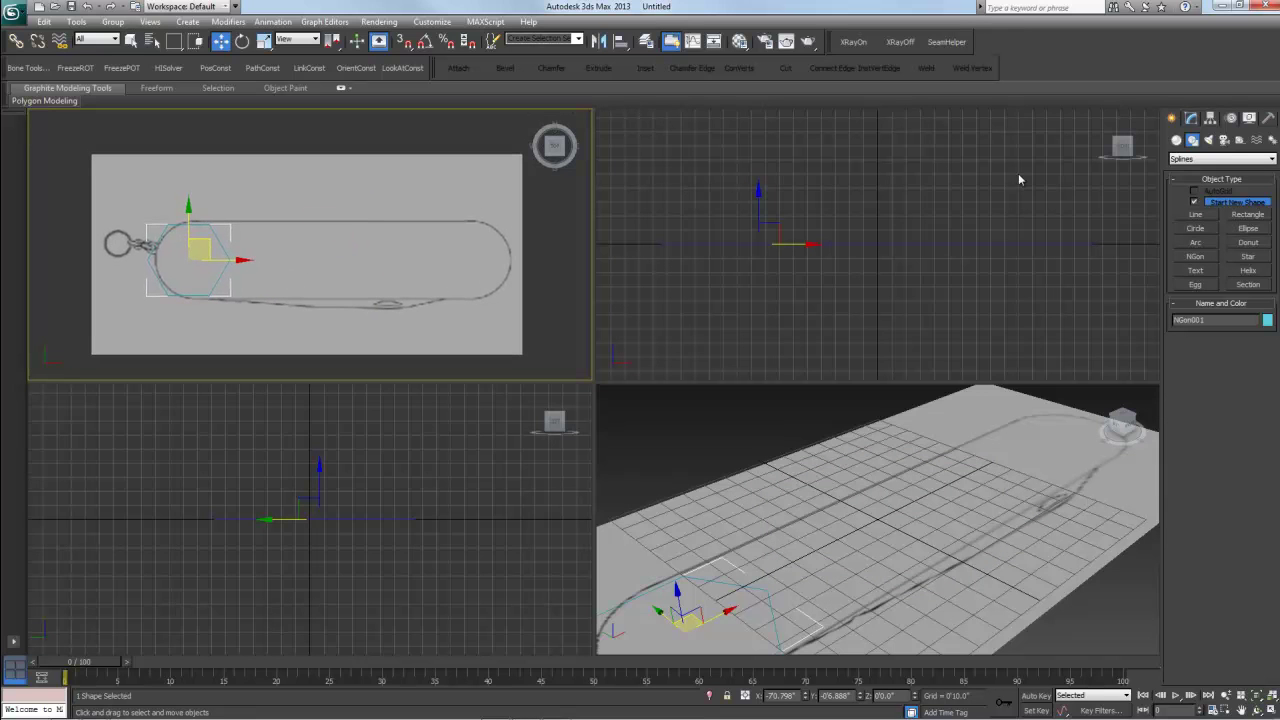
left_click(1192, 119)
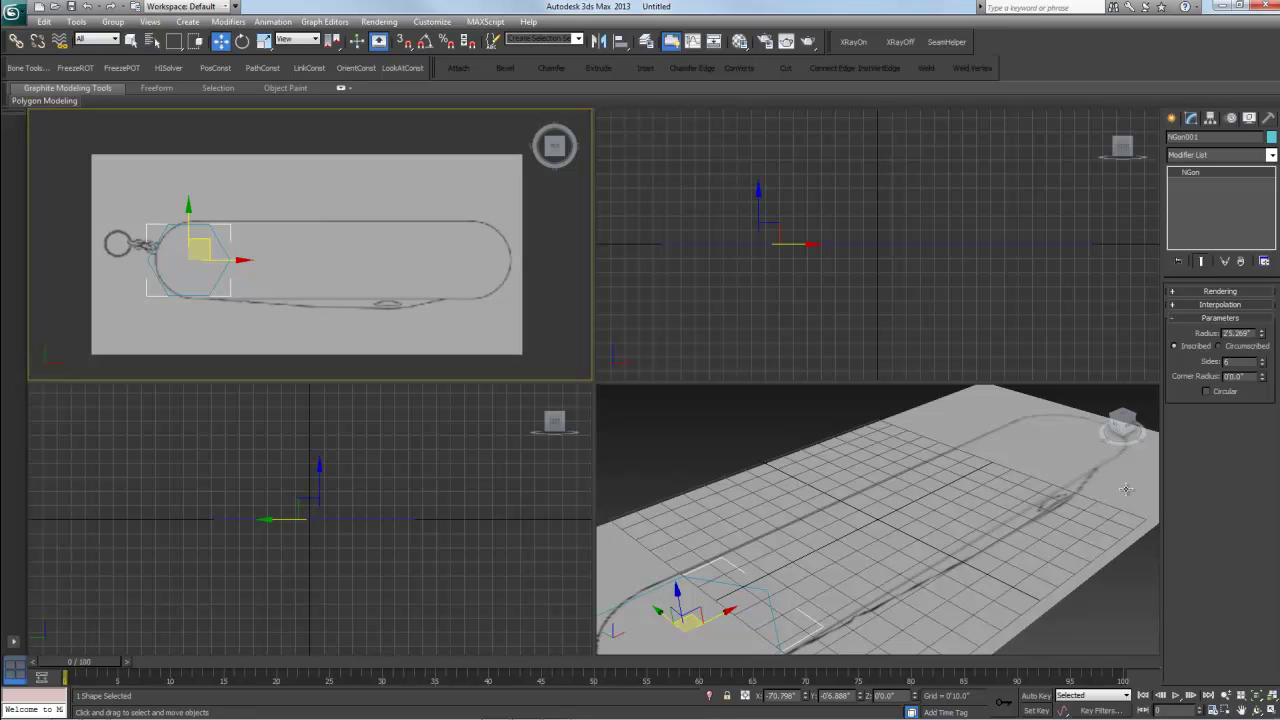
left_click(1263, 362)
left_click(1263, 362)
left_click(1263, 362)
left_click(1263, 362)
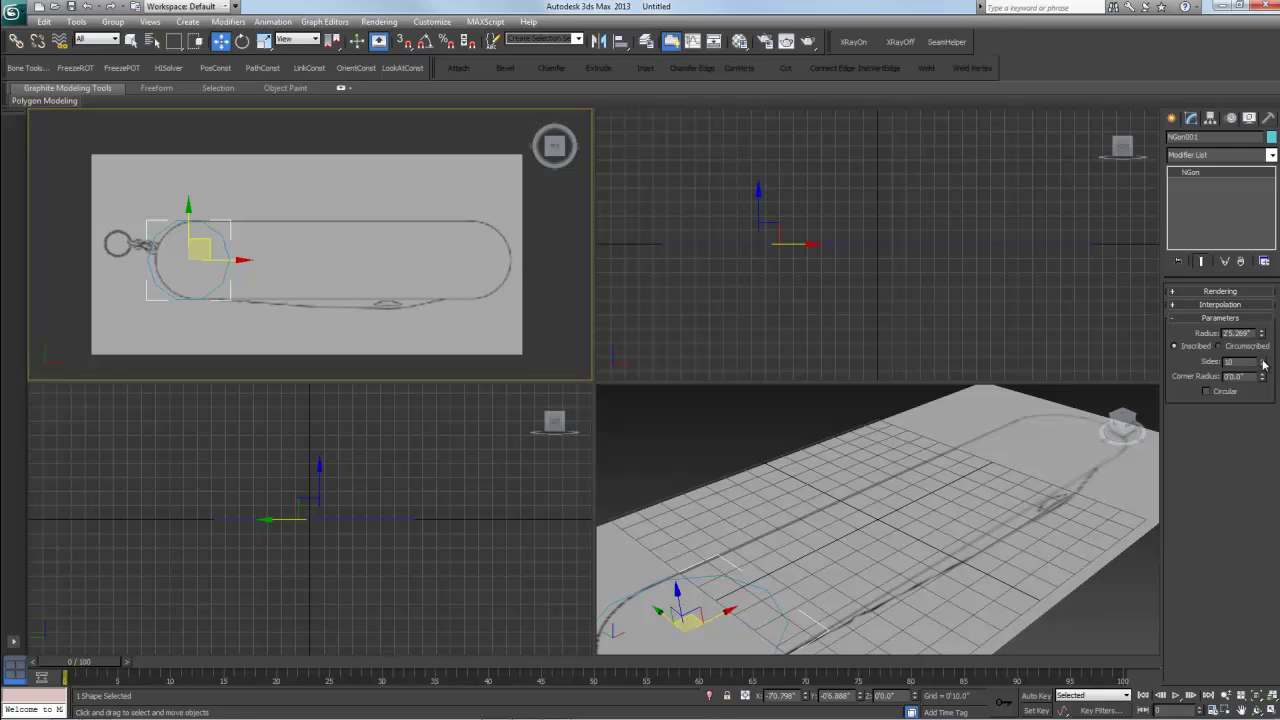
left_click(1263, 362)
left_click(1263, 362)
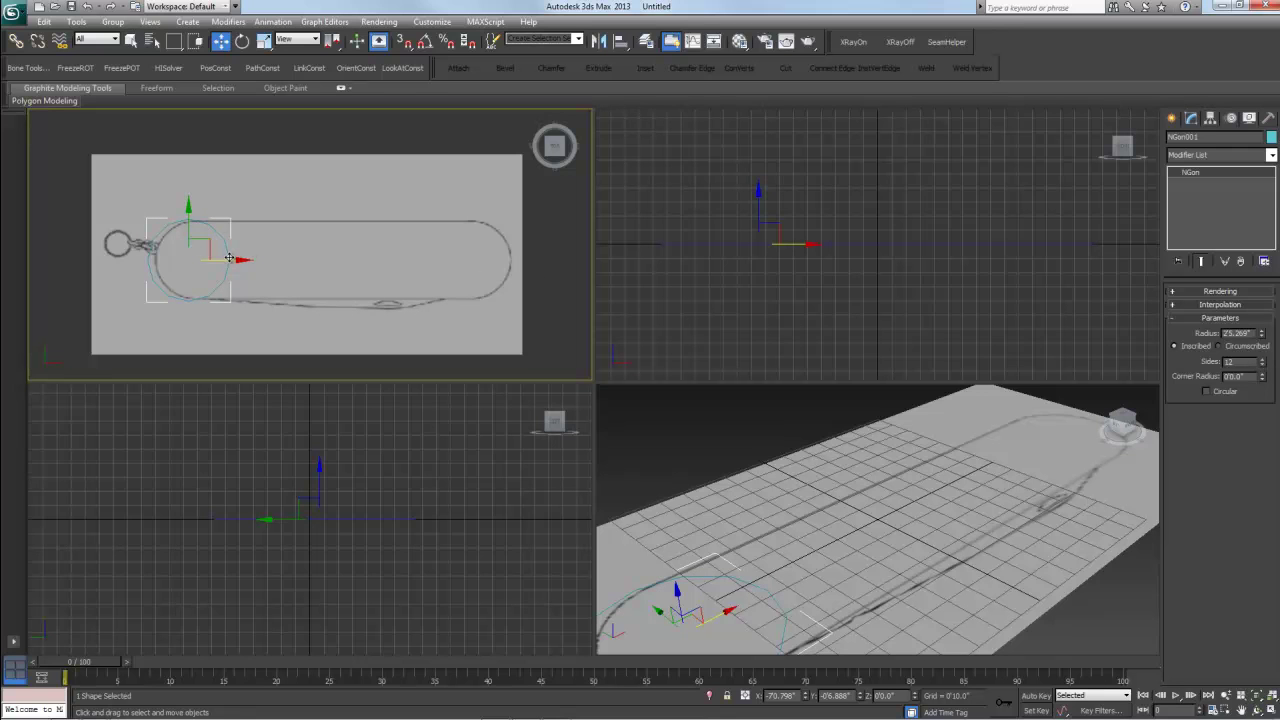
left_click_drag(242, 261, 251, 260)
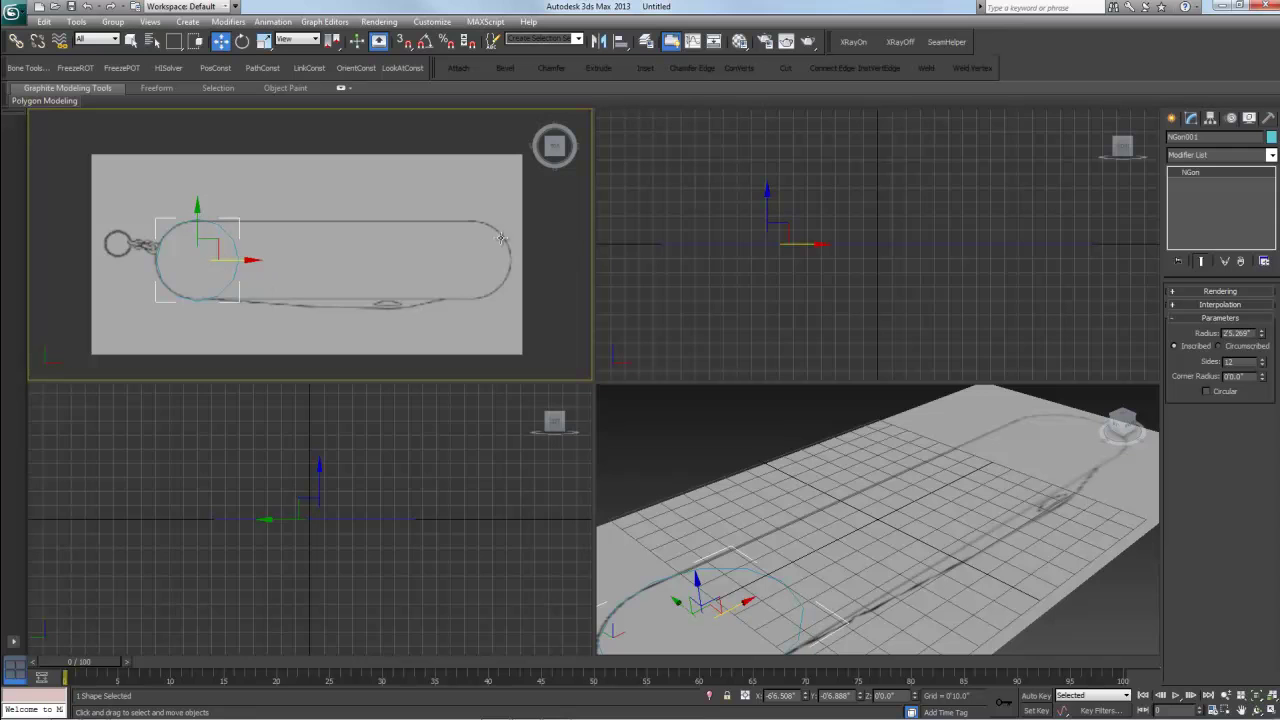
right_click(228, 236)
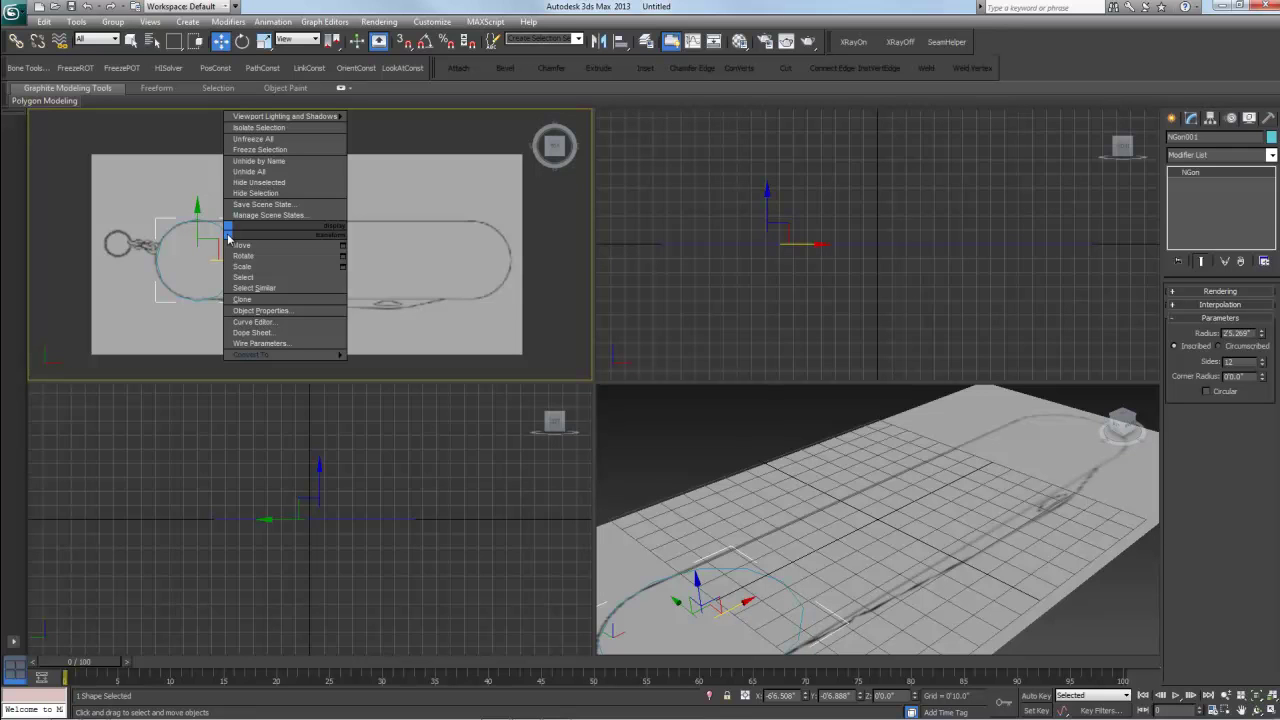
left_click(380, 365)
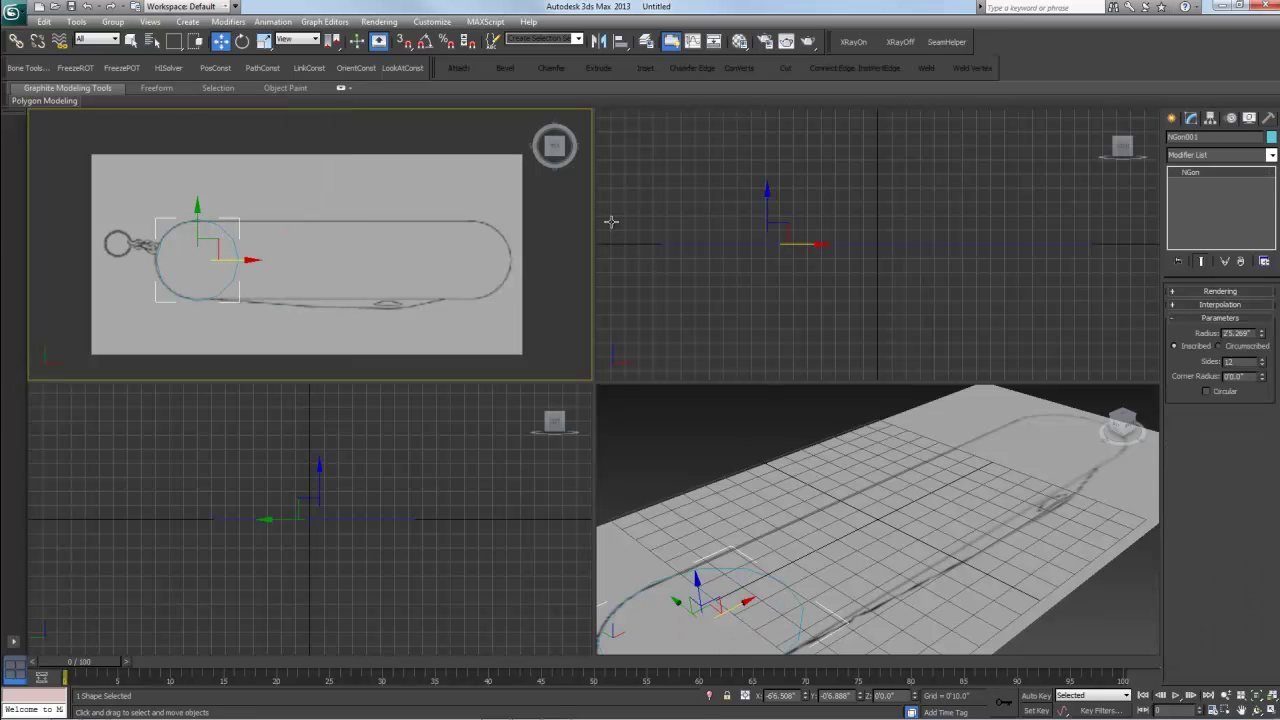
- Apply an Extrude modifier to the NGon, try an amount of 0'5.5", and undo that amount
left_click(1270, 155)
left_click_drag(1272, 203, 1272, 236)
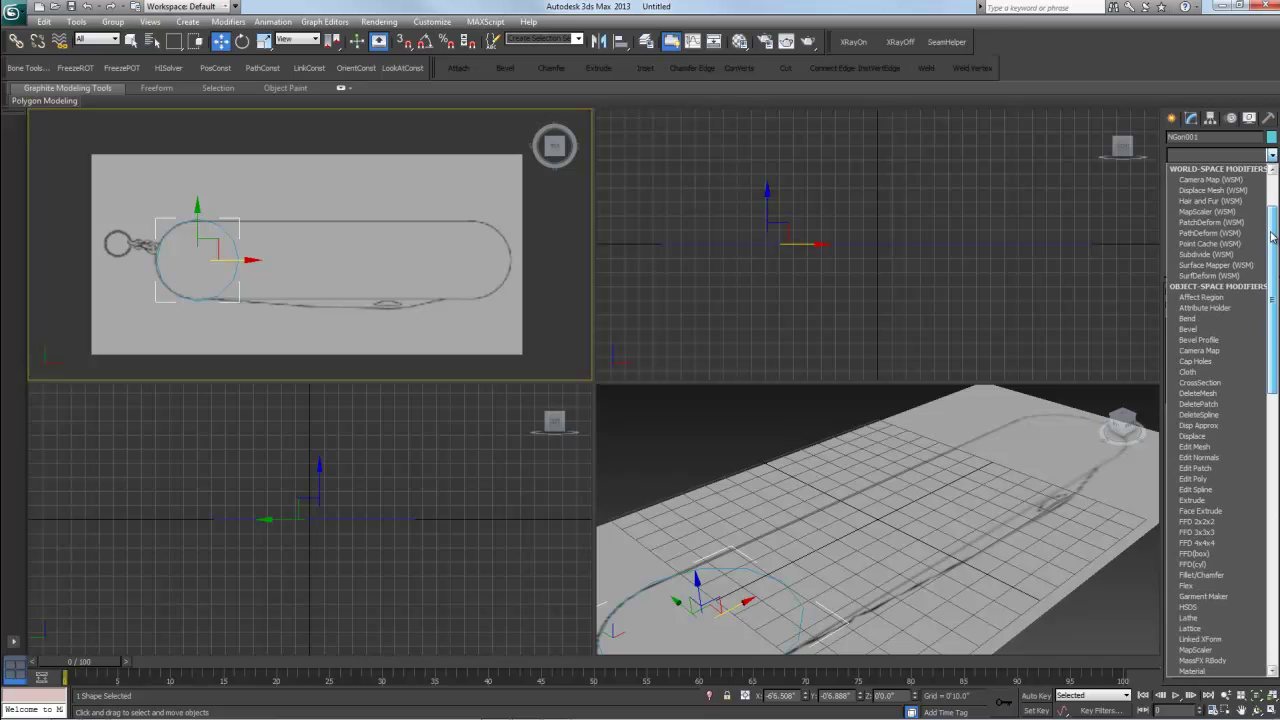
left_click(1200, 500)
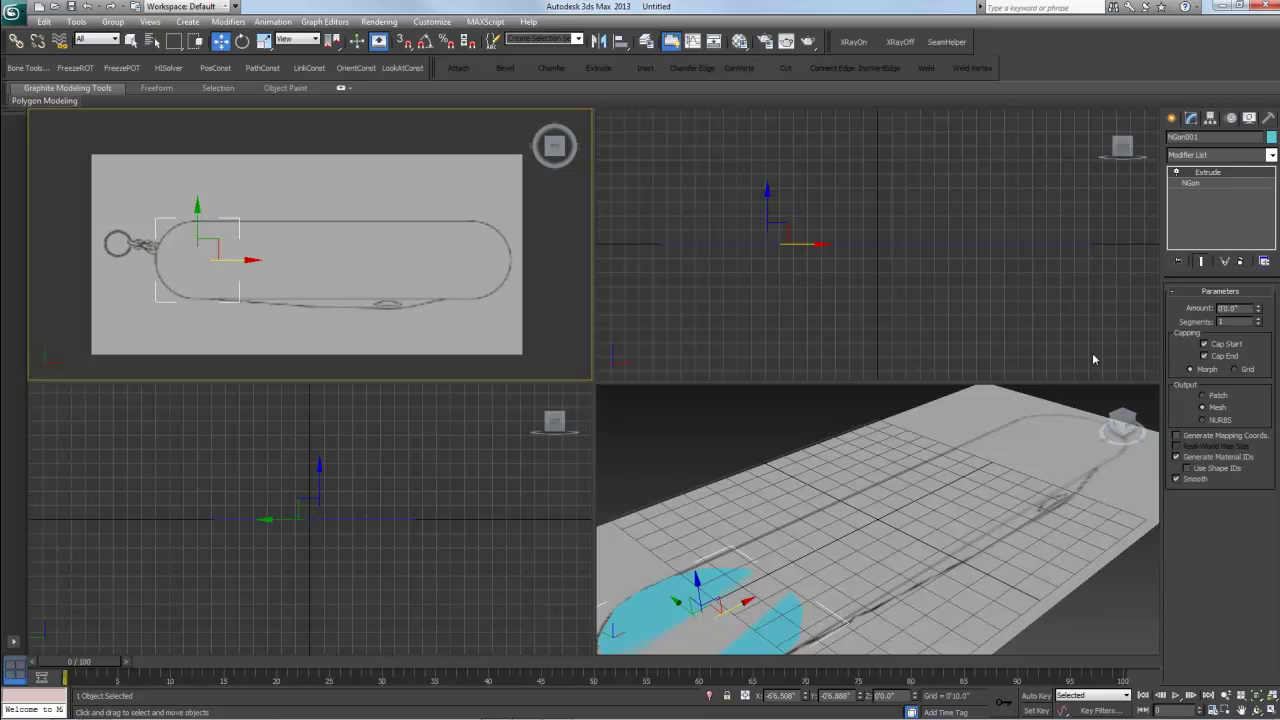
left_click_drag(1260, 311, 1258, 302)
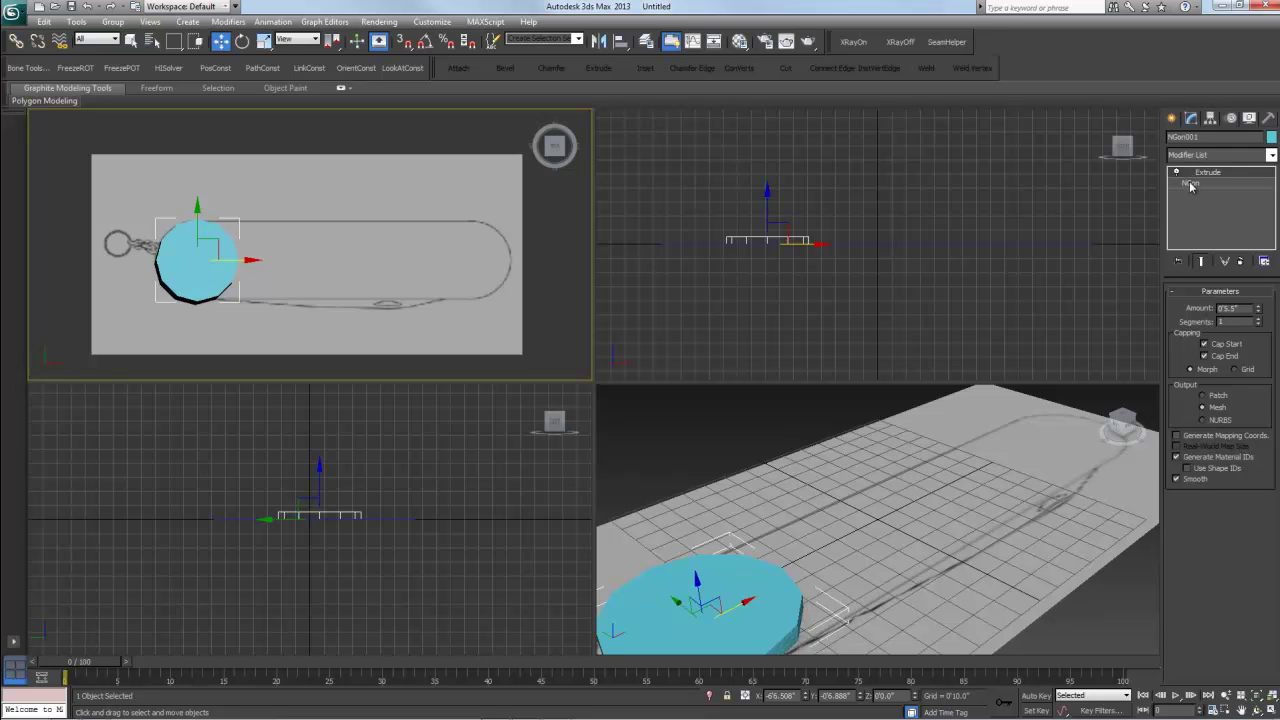
key("alt+x")
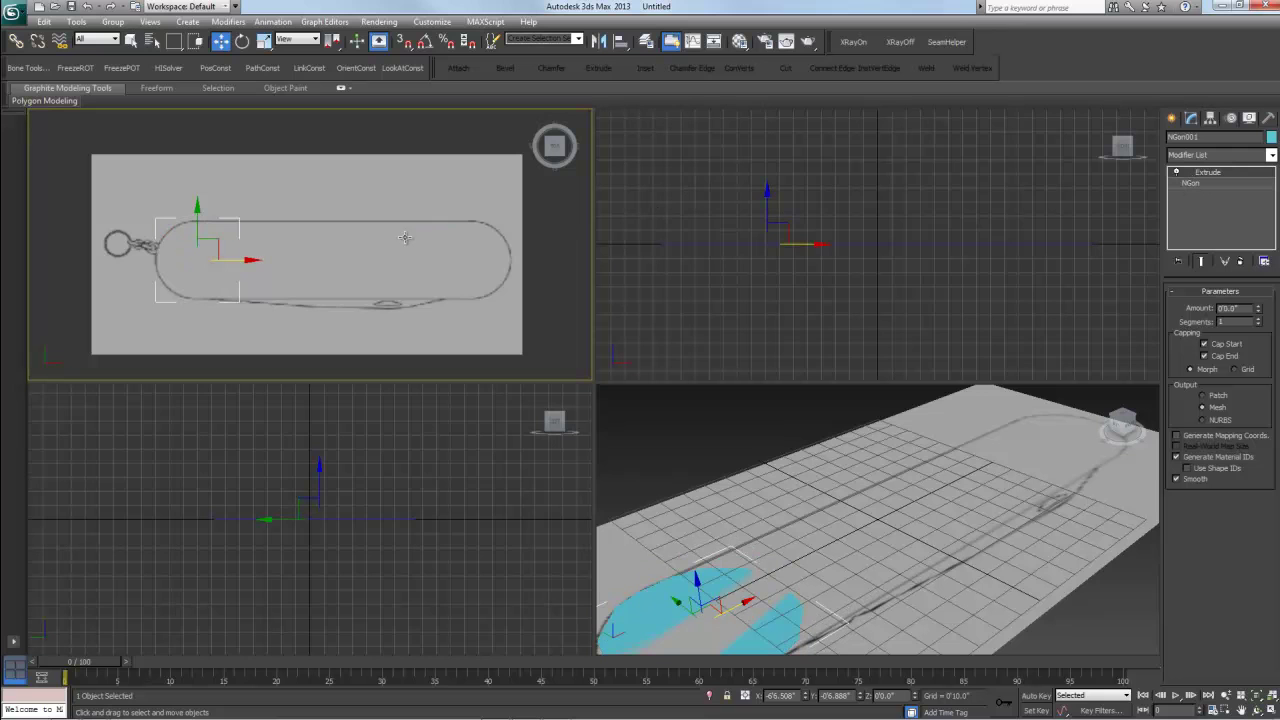
- Undo the Extrude modifier, convert the NGon to an Editable Spline, and enter its Vertex level
key("ctrl+z")
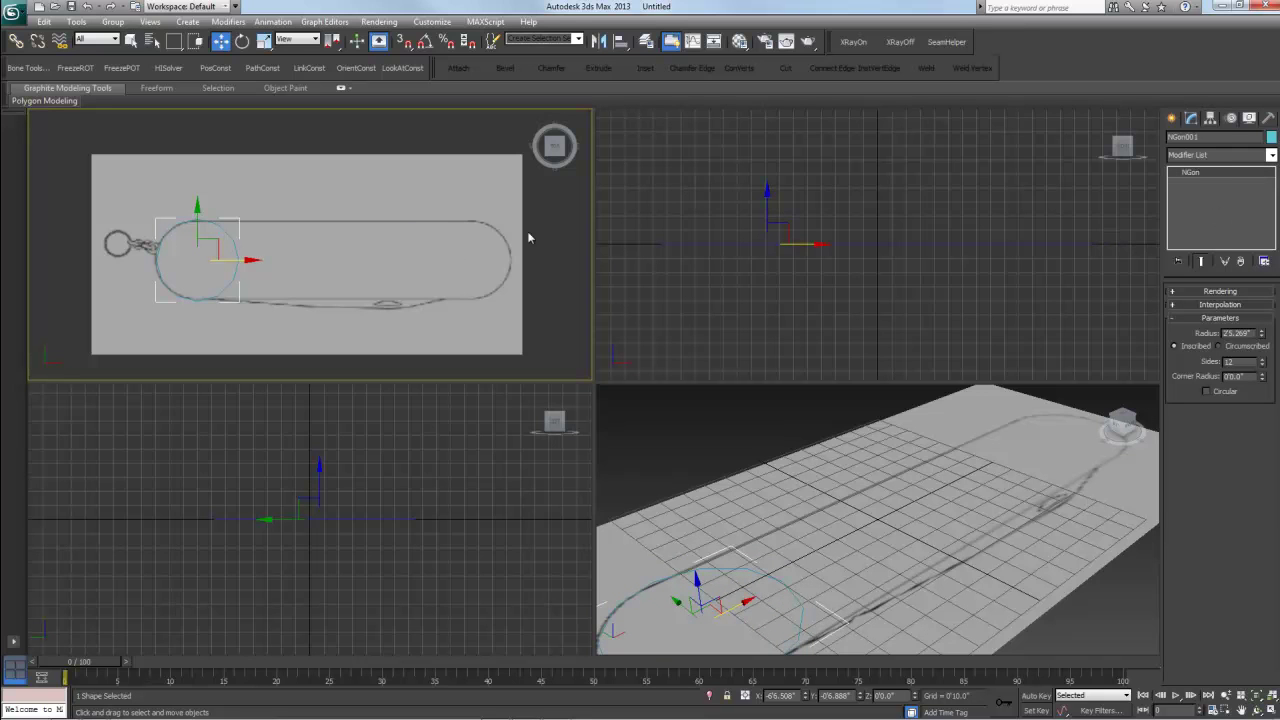
right_click(233, 242)
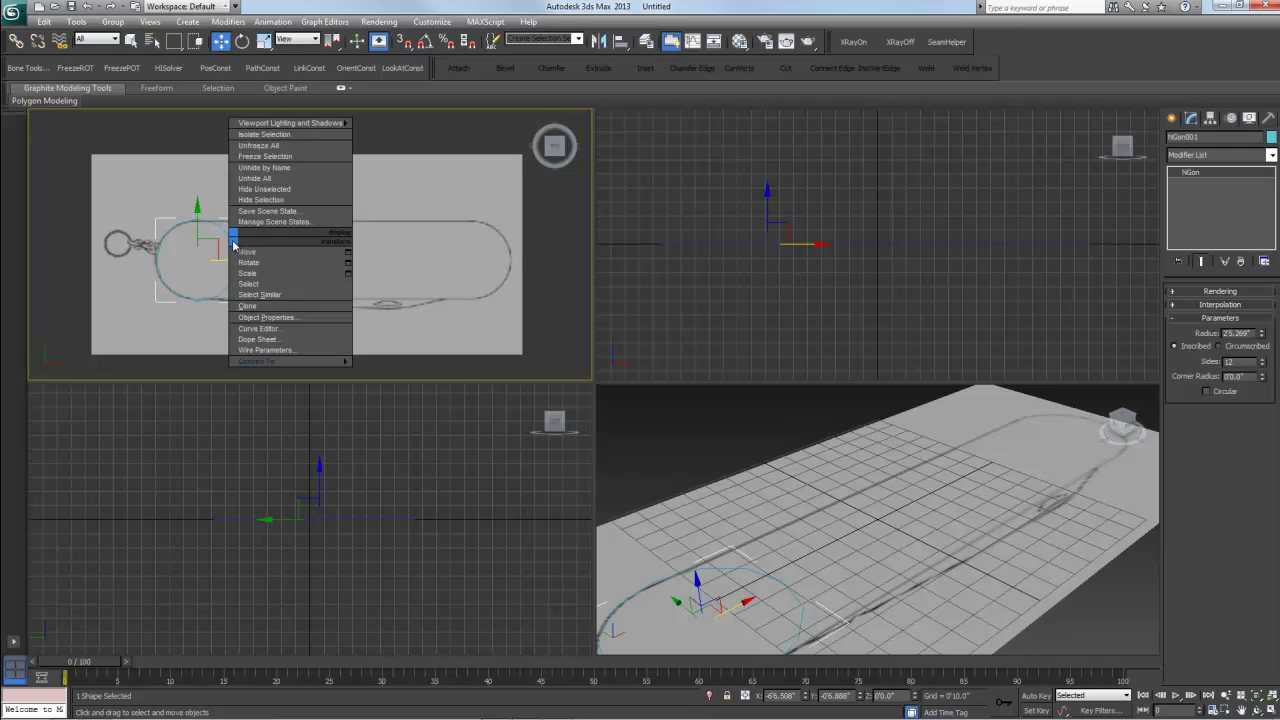
mouse_move(262, 360)
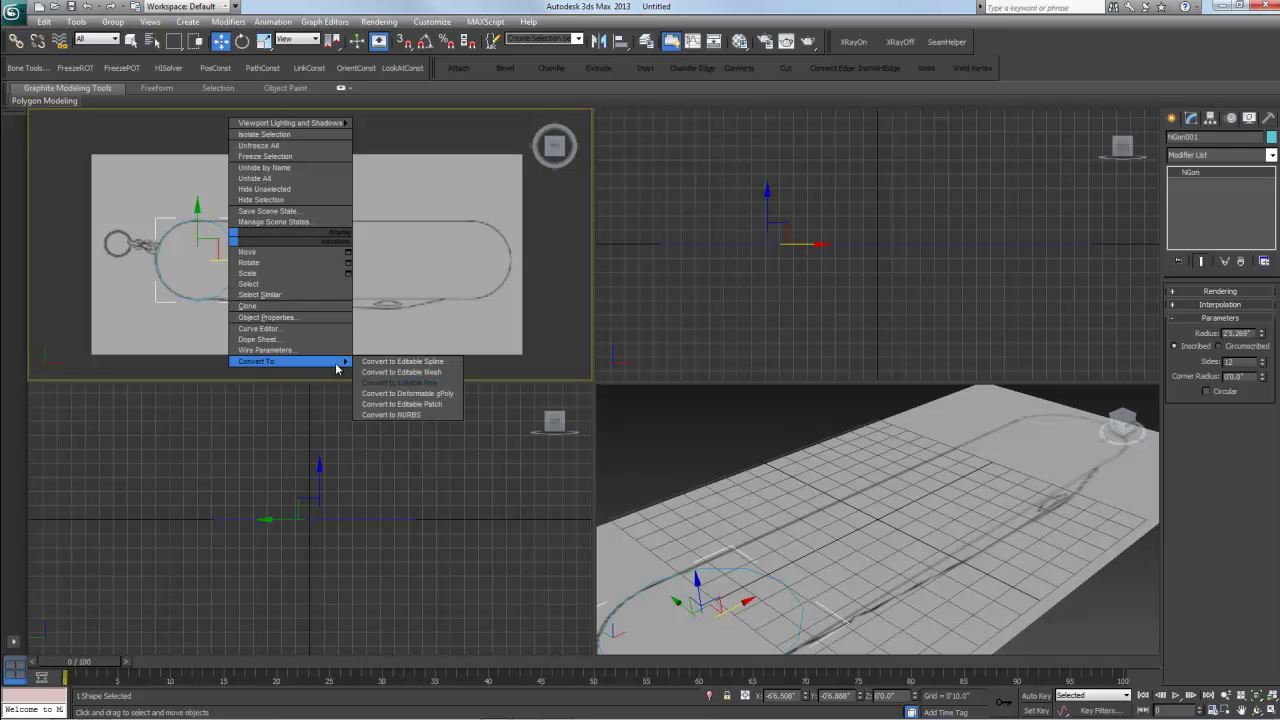
left_click(401, 363)
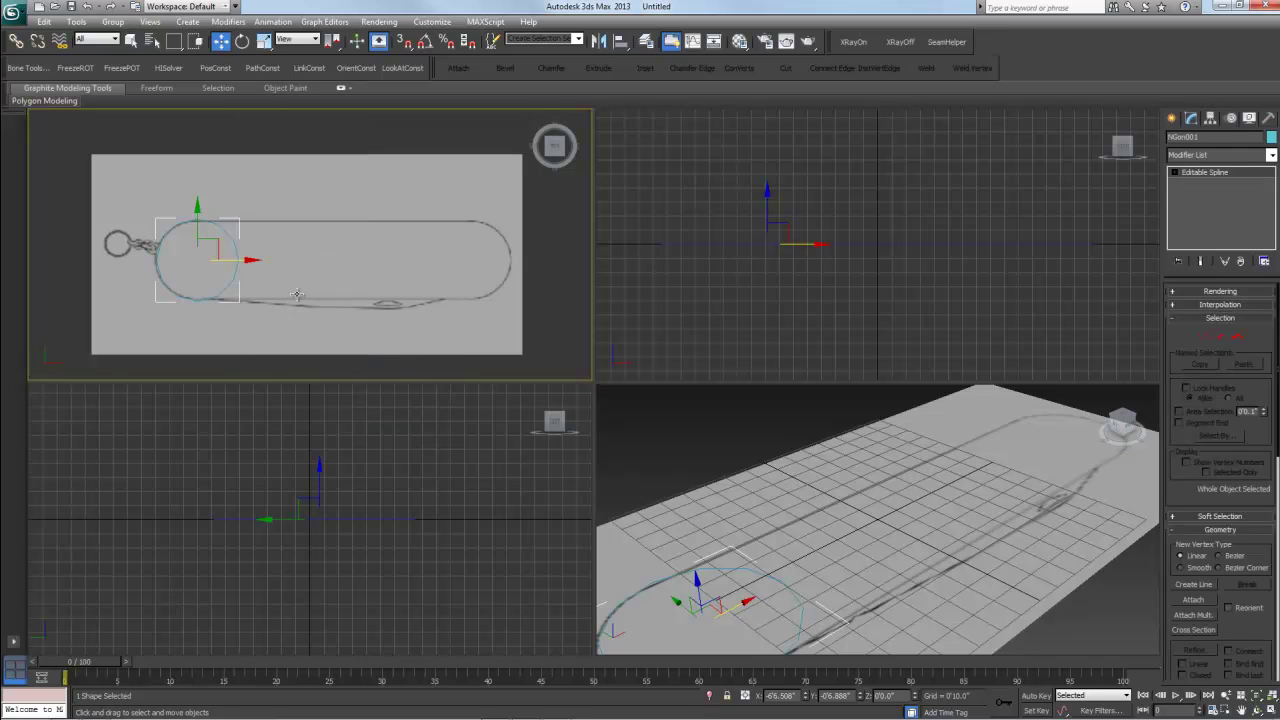
left_click(1175, 173)
left_click(1198, 183)
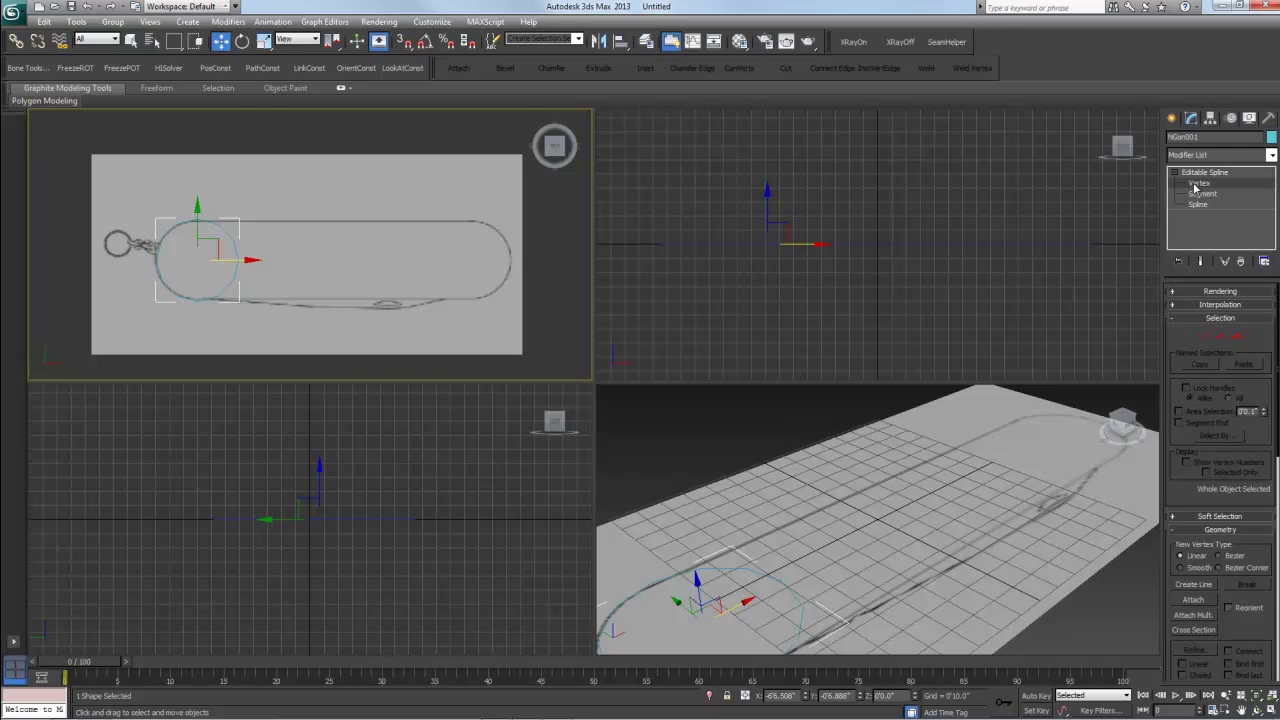
- Move the NGon's lower-right and upper-right vertices vertically toward the straight edges of the knife outline in the Top viewport
left_click_drag(177, 203, 236, 242)
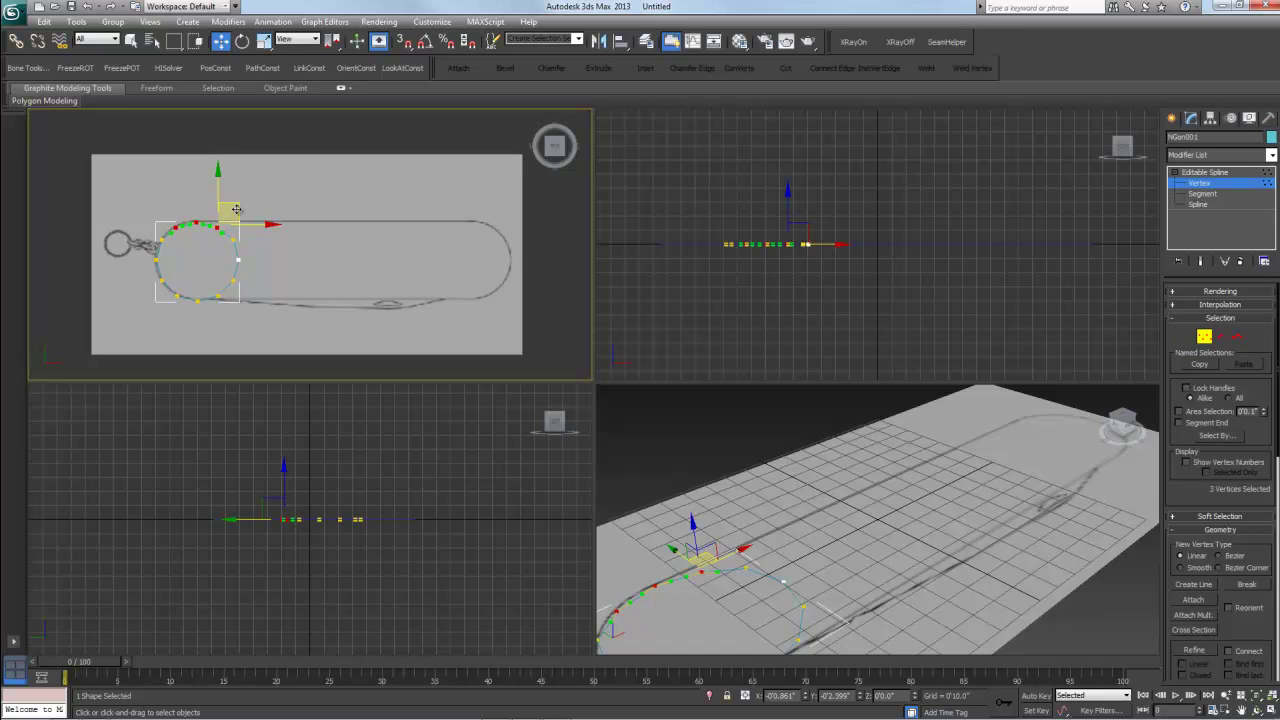
left_click(160, 212)
left_click_drag(170, 203, 194, 212)
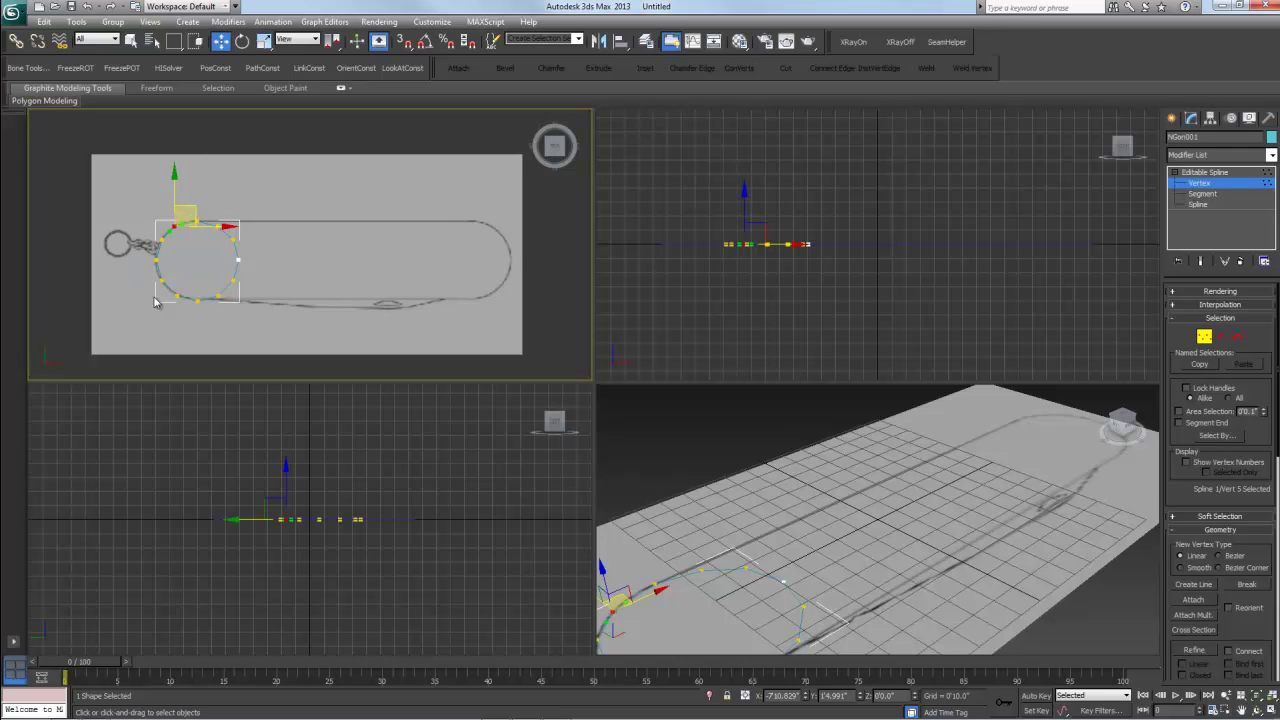
left_click(219, 297)
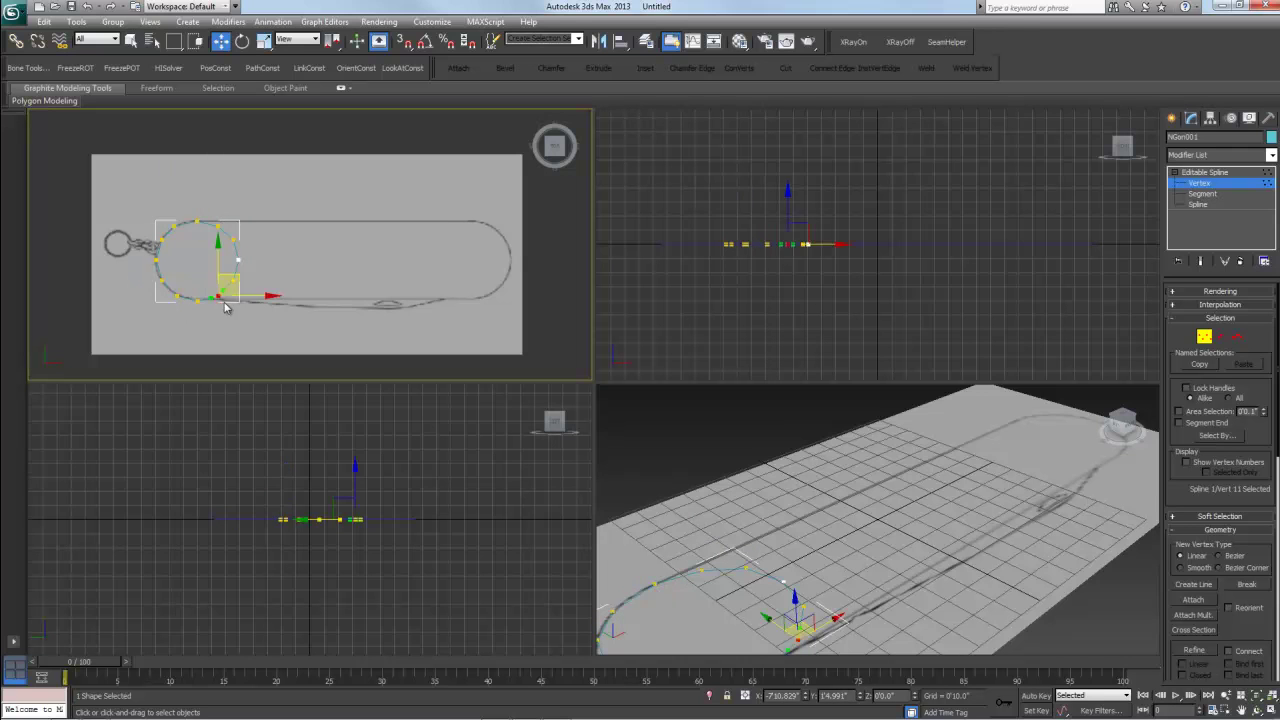
left_click_drag(219, 243, 219, 248)
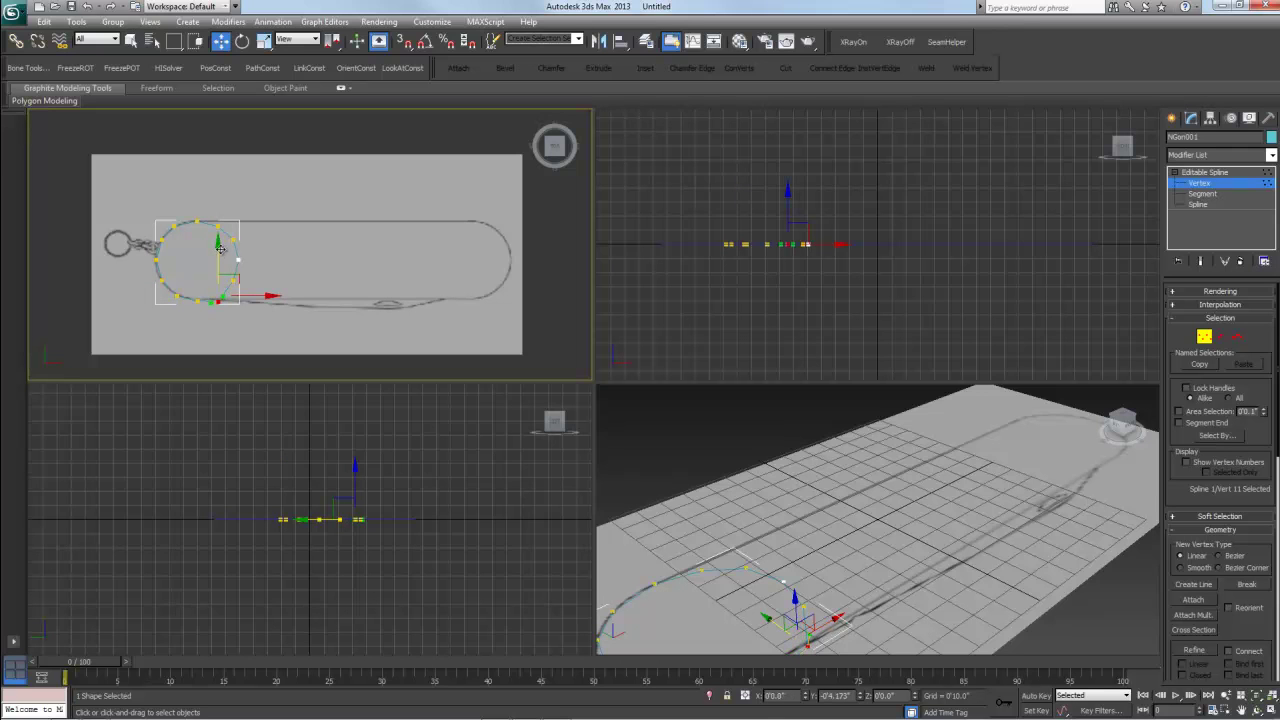
left_click(218, 225)
left_click_drag(218, 185, 218, 179)
left_click(304, 212)
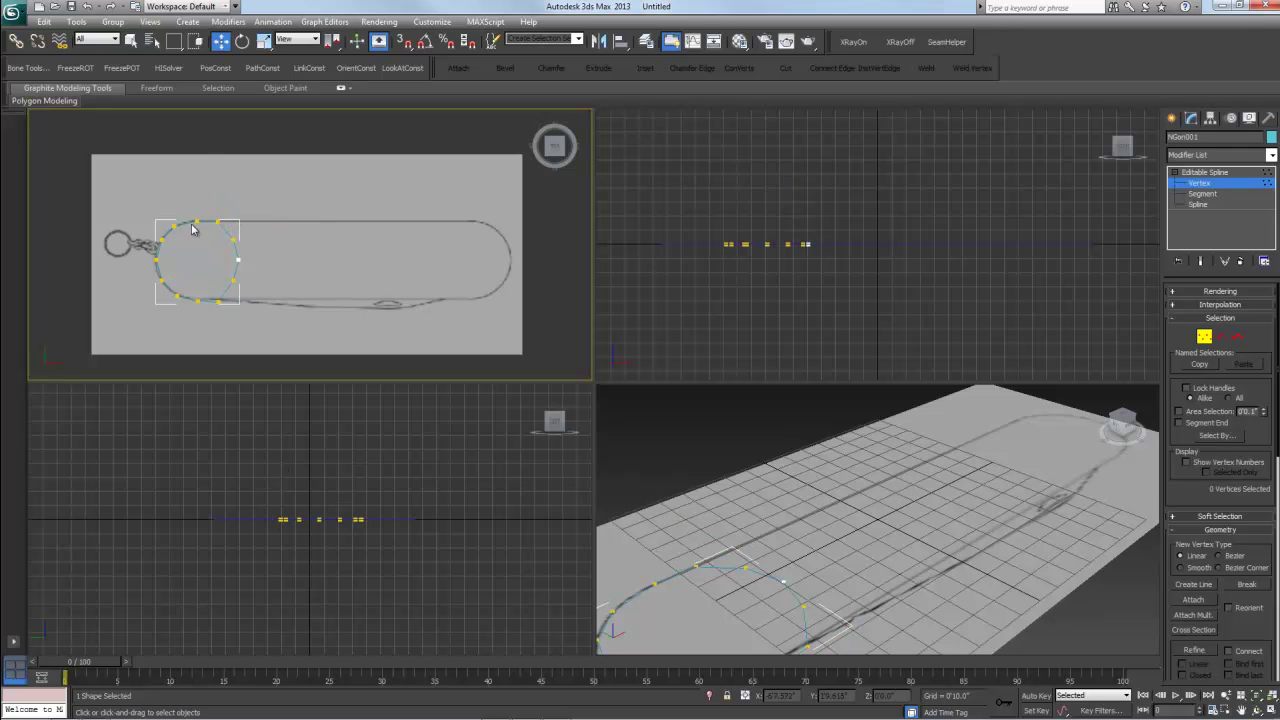
- Fine-tune the NGon's bottom vertices against the knife's lower edge, placing the lower-right one at Y about -2'11.1", and deselect them
left_click(218, 300)
left_click_drag(217, 251, 197, 247)
left_click(199, 298)
left_click(234, 260)
left_click(216, 298)
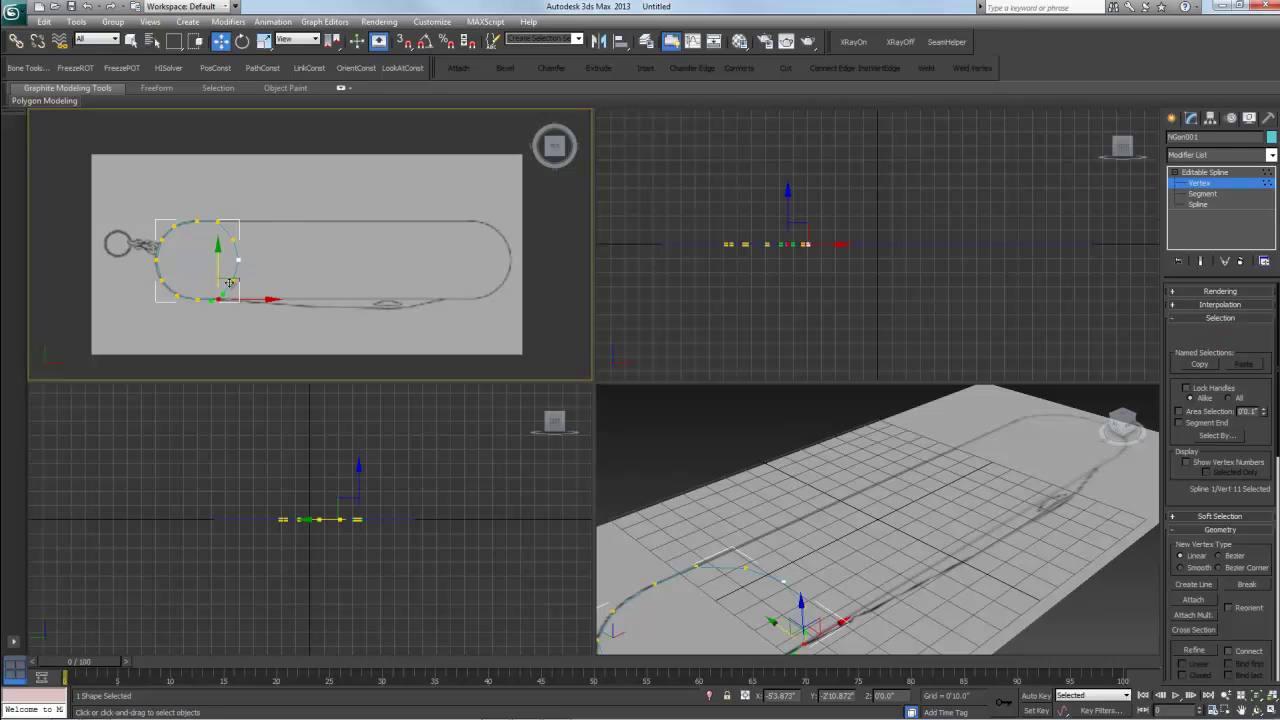
left_click_drag(217, 247, 219, 250)
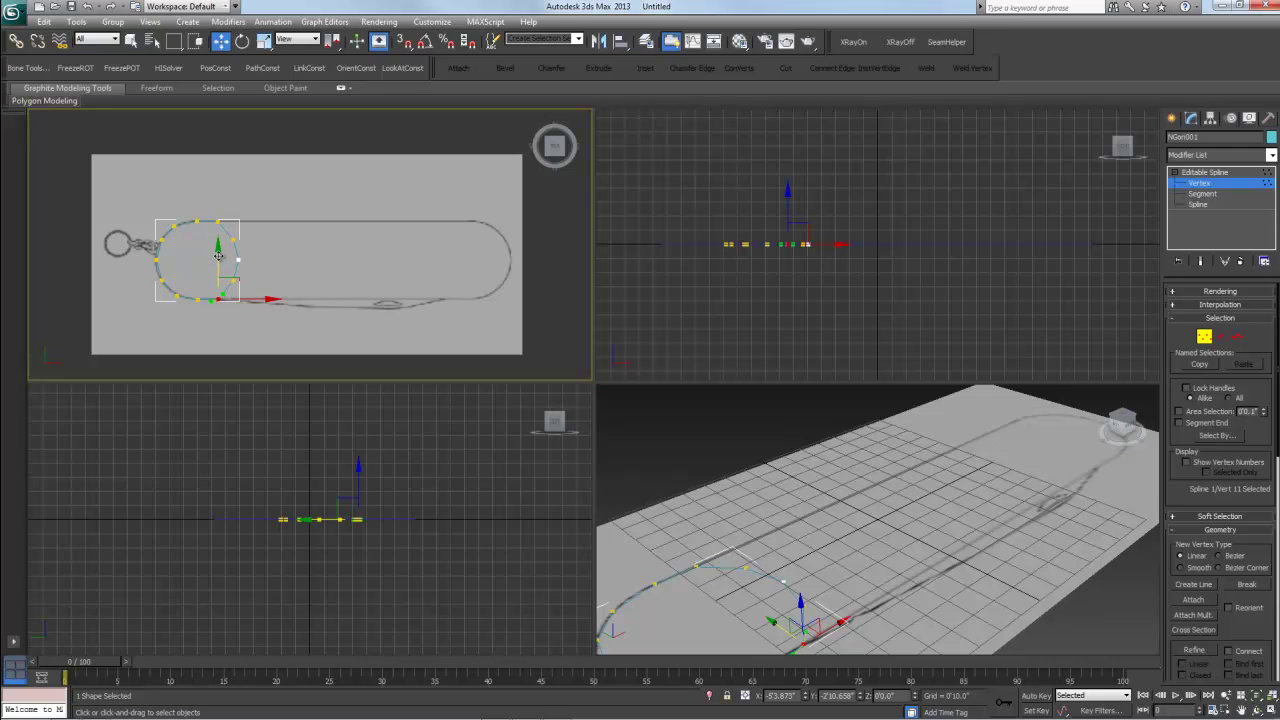
left_click_drag(217, 245, 226, 246)
mouse_move(861, 696)
left_mouse_down()
mouse_move(860, 680)
mouse_move(861, 691)
left_mouse_up()
left_click(879, 698)
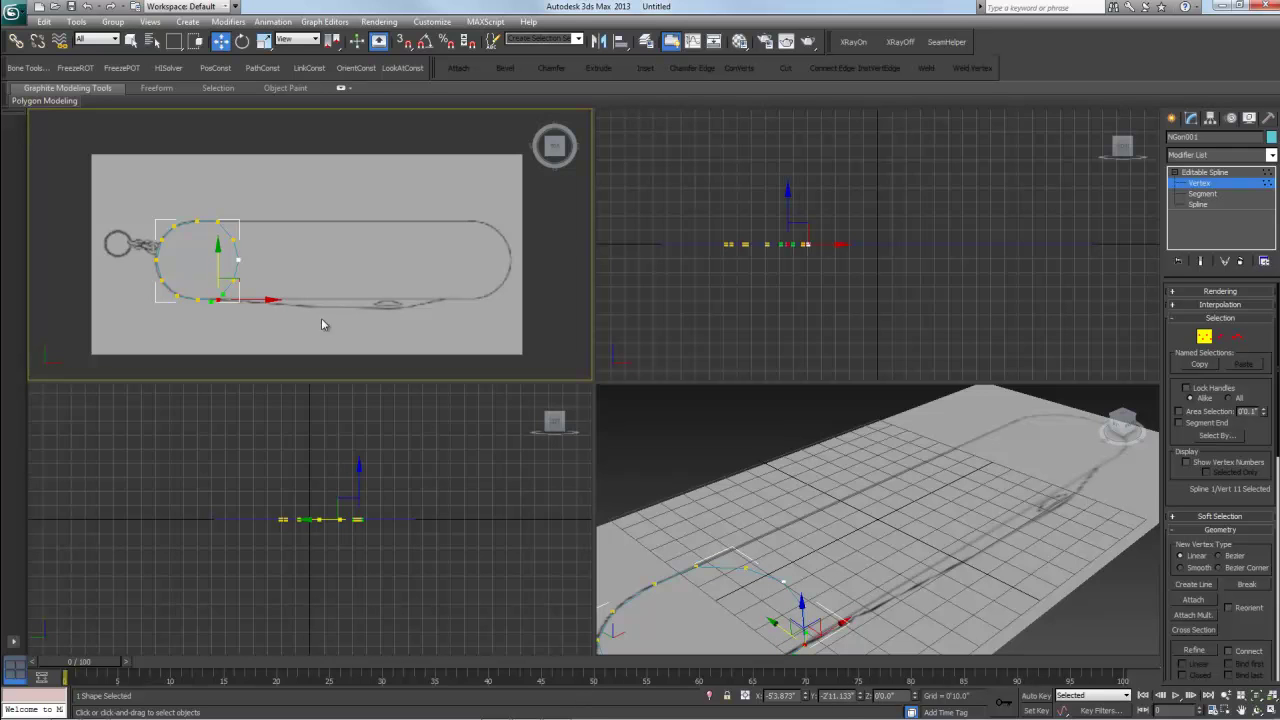
left_click(259, 195)
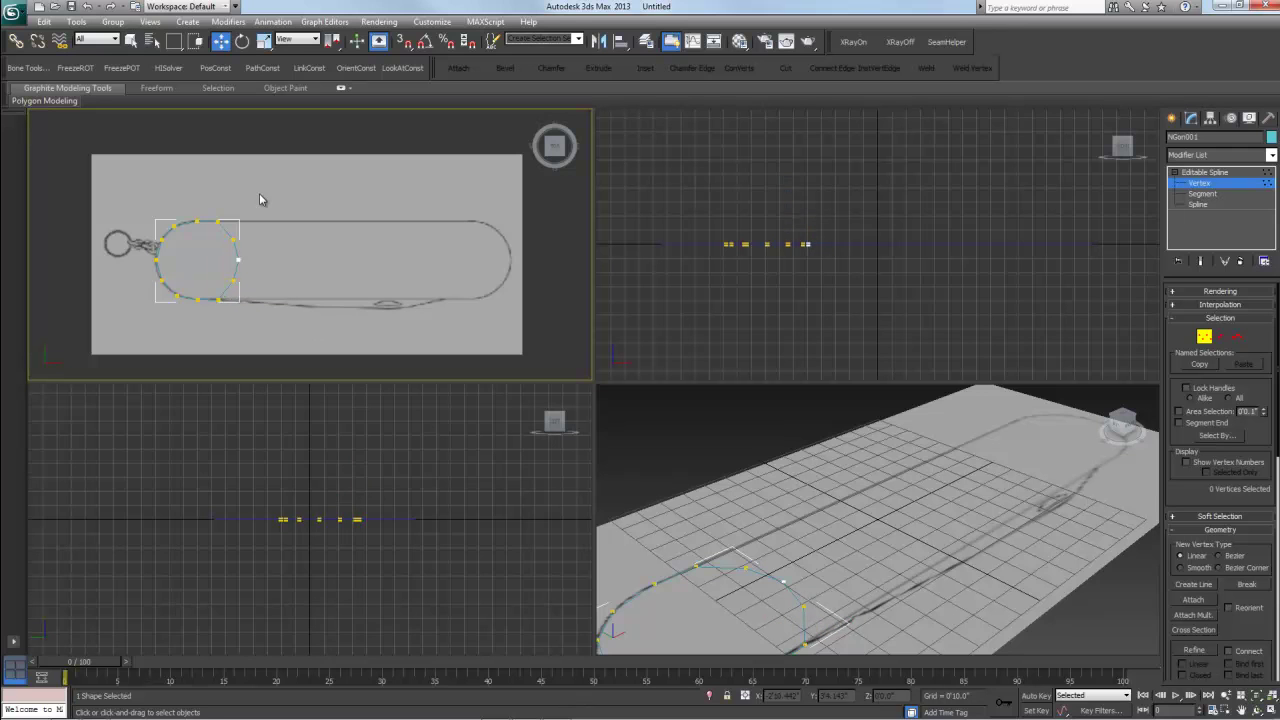
- Leave vertex editing, apply an Extrude modifier to the reshaped NGon, and raise the object along Z to about 0'9.2"
left_click(1207, 173)
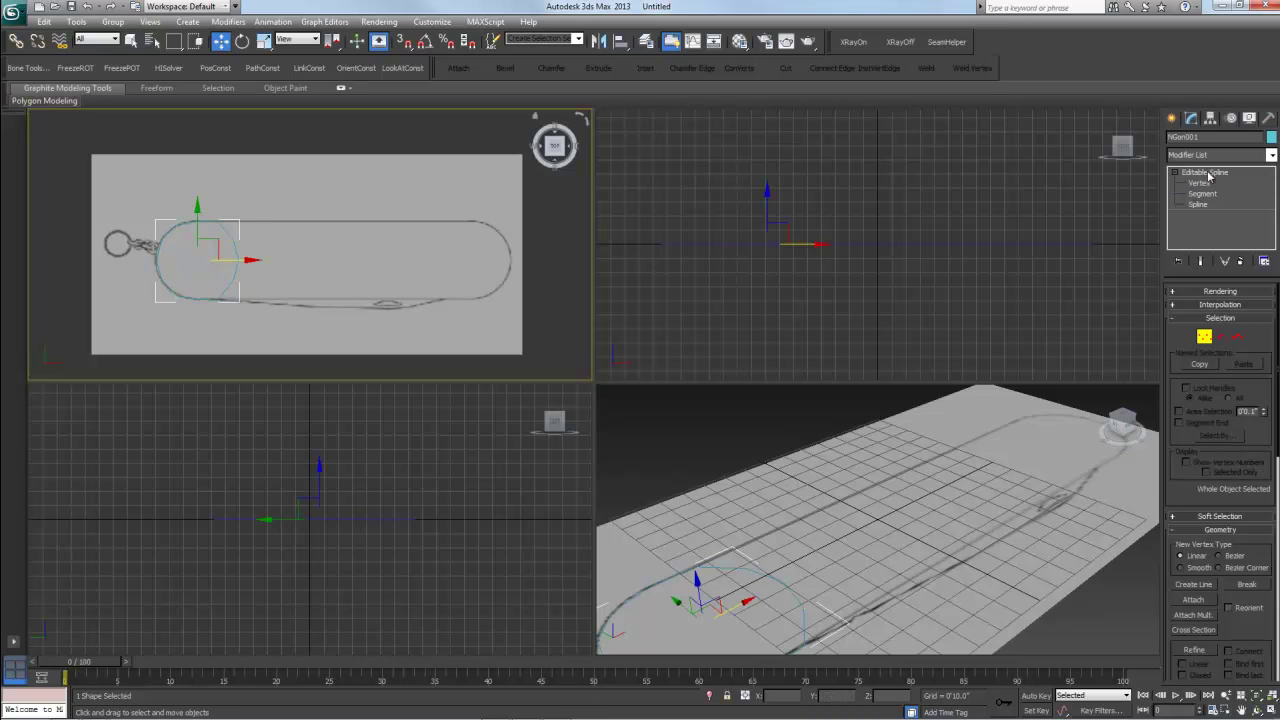
left_click(1272, 155)
scroll(1232, 428, "down", 2)
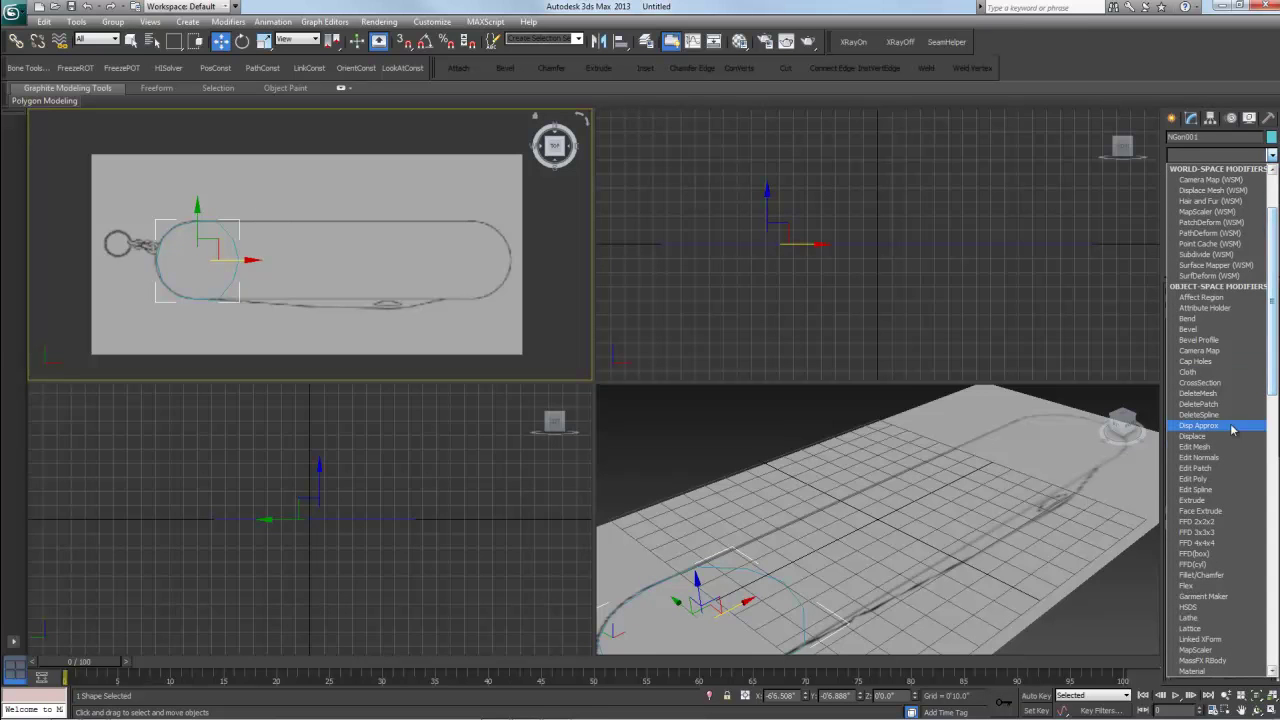
left_click(1208, 500)
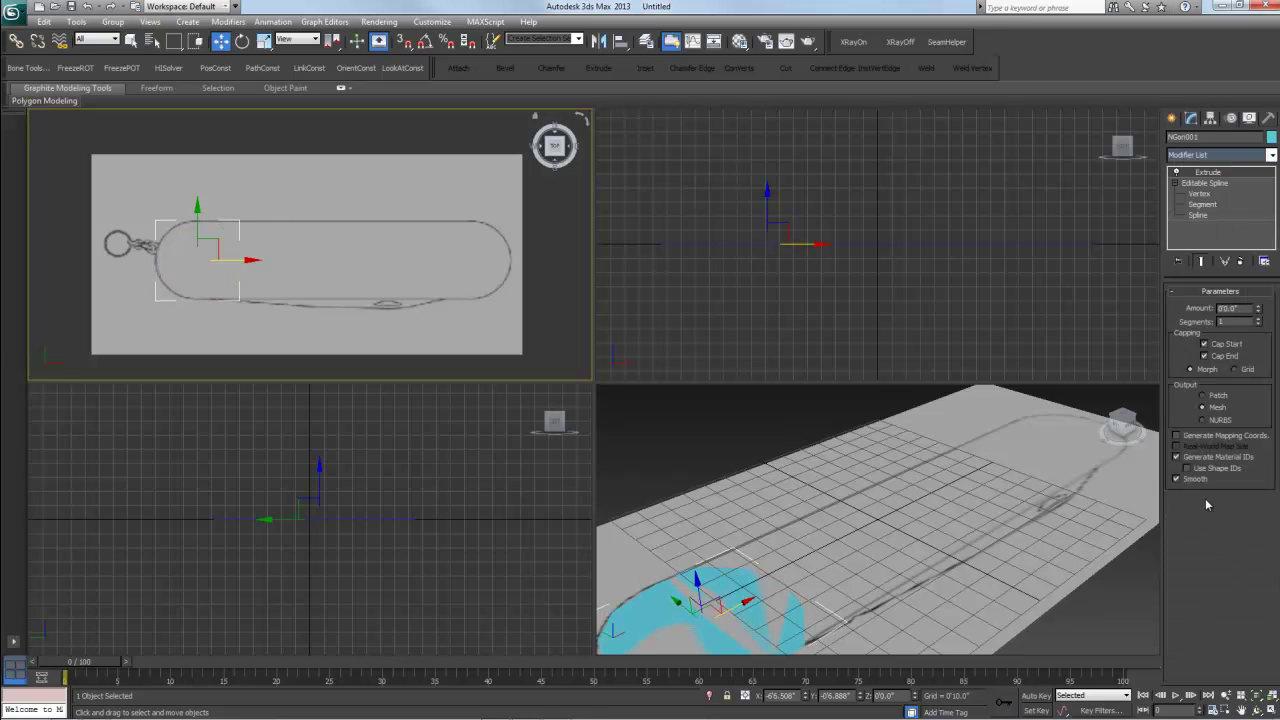
left_click_drag(697, 580, 689, 561)
middle_click_drag(689, 561, 837, 486, "alt")
- Set the NGon's extrusion amount to 0'10.0"
left_click_drag(1258, 311, 1258, 285)
middle_click_drag(916, 446, 829, 552, "alt")
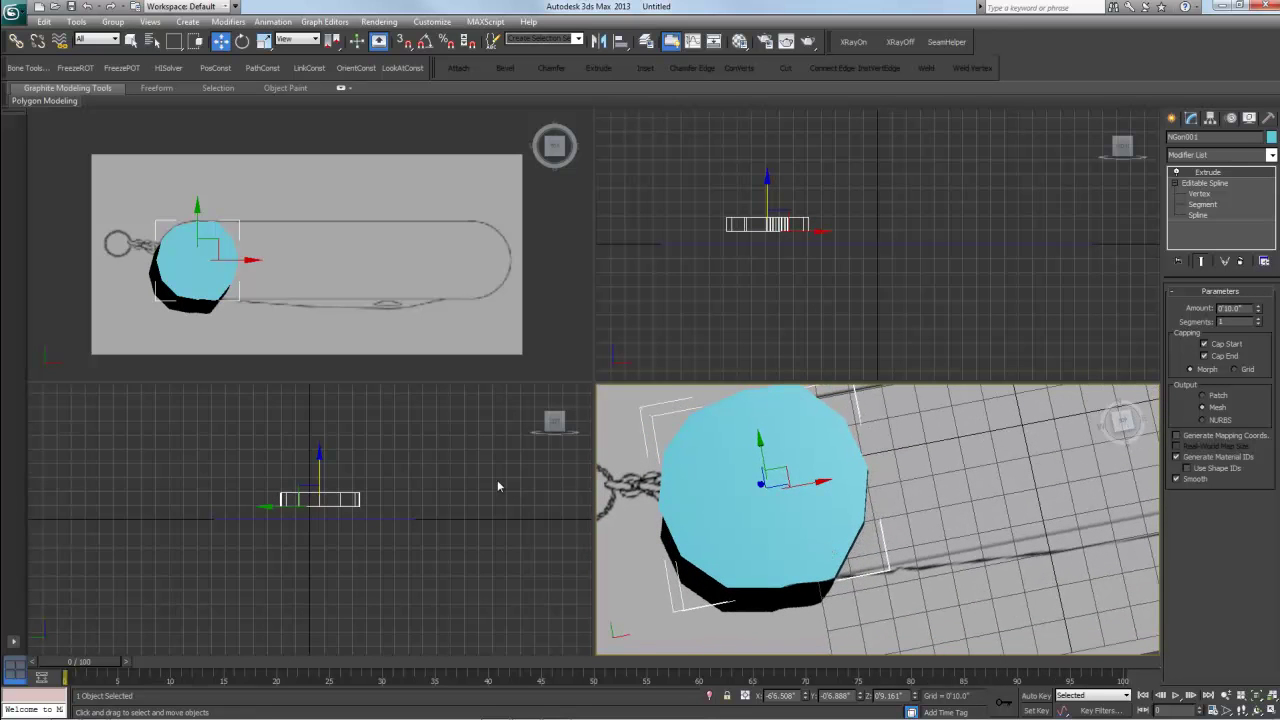
middle_click_drag(815, 528, 818, 470, "alt")
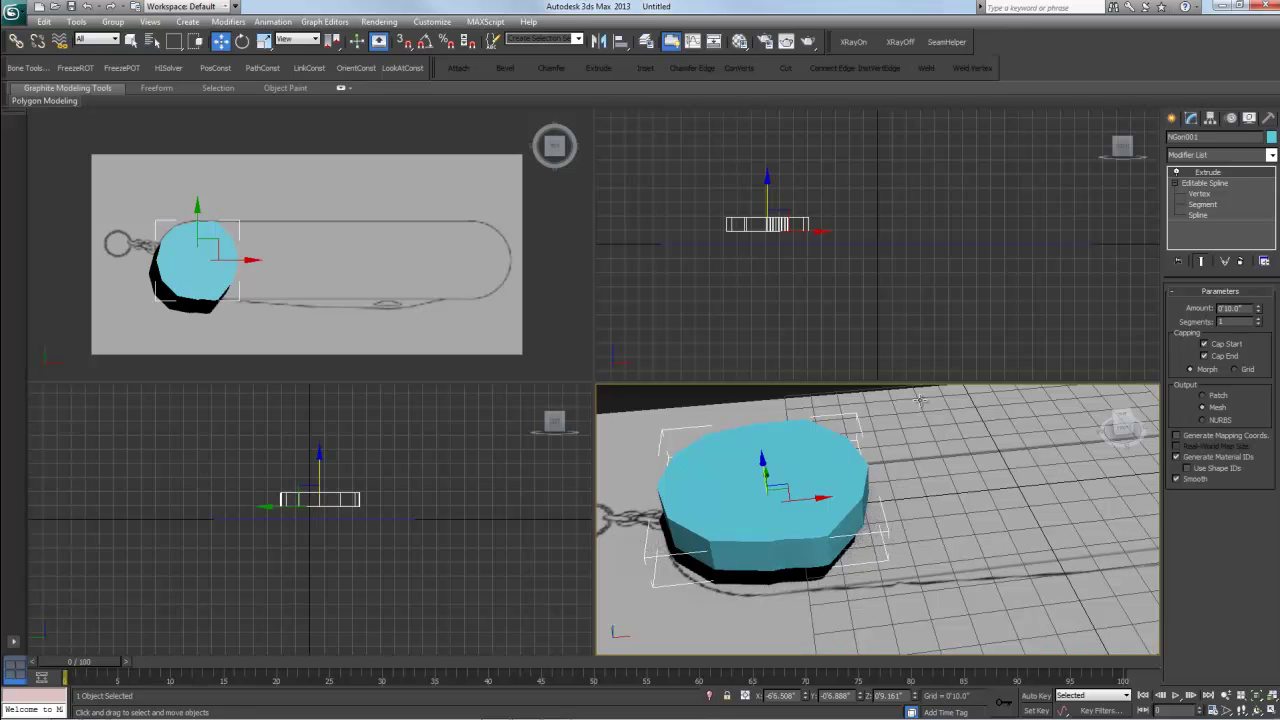
- Turn on edged-face display in the Perspective viewport and set the extrusion's segments to 2
left_click(1258, 319)
key("F4")
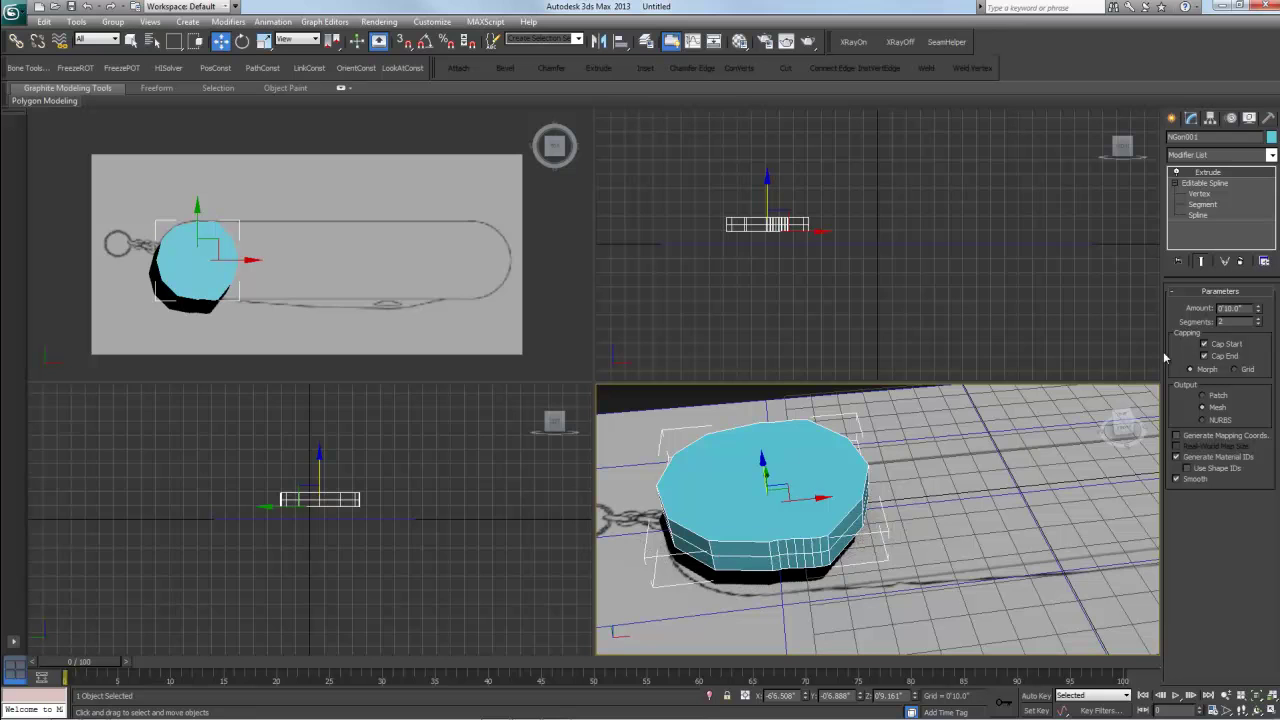
left_click(1258, 320)
left_click(1259, 320)
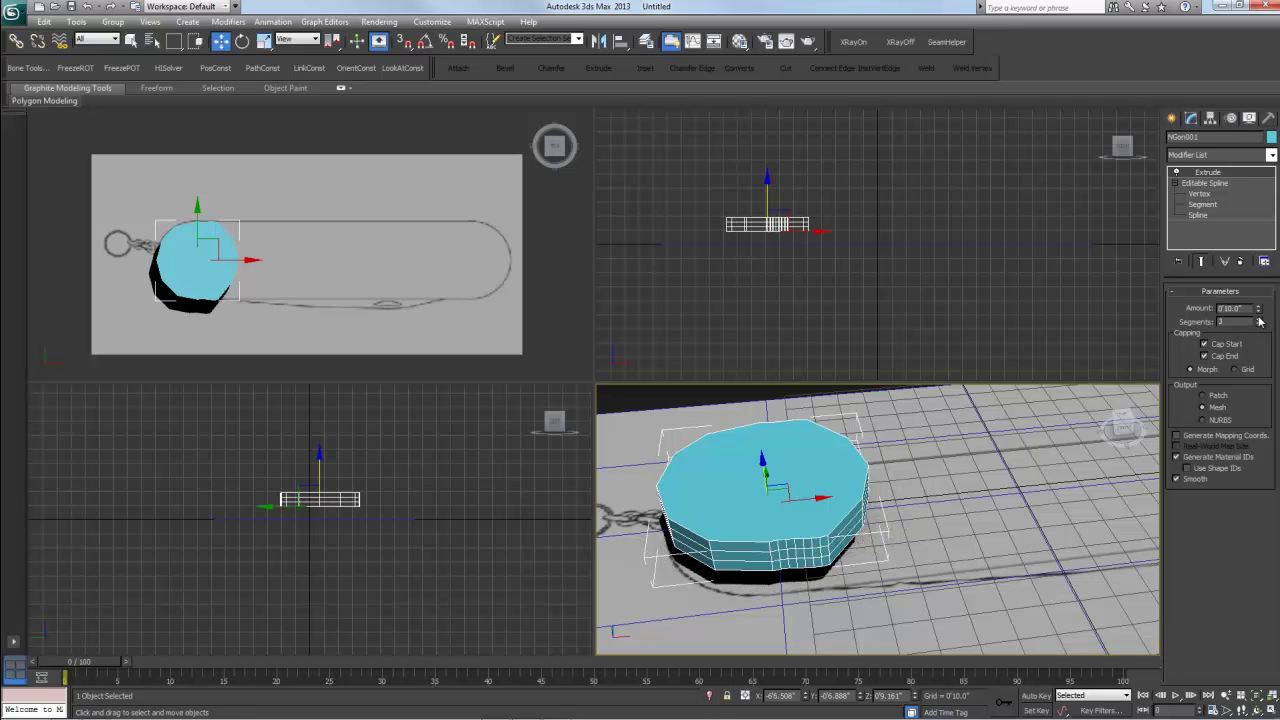
left_click(1259, 320)
left_click(1258, 328)
left_click(1258, 328)
left_click(1258, 328)
left_click(1258, 328)
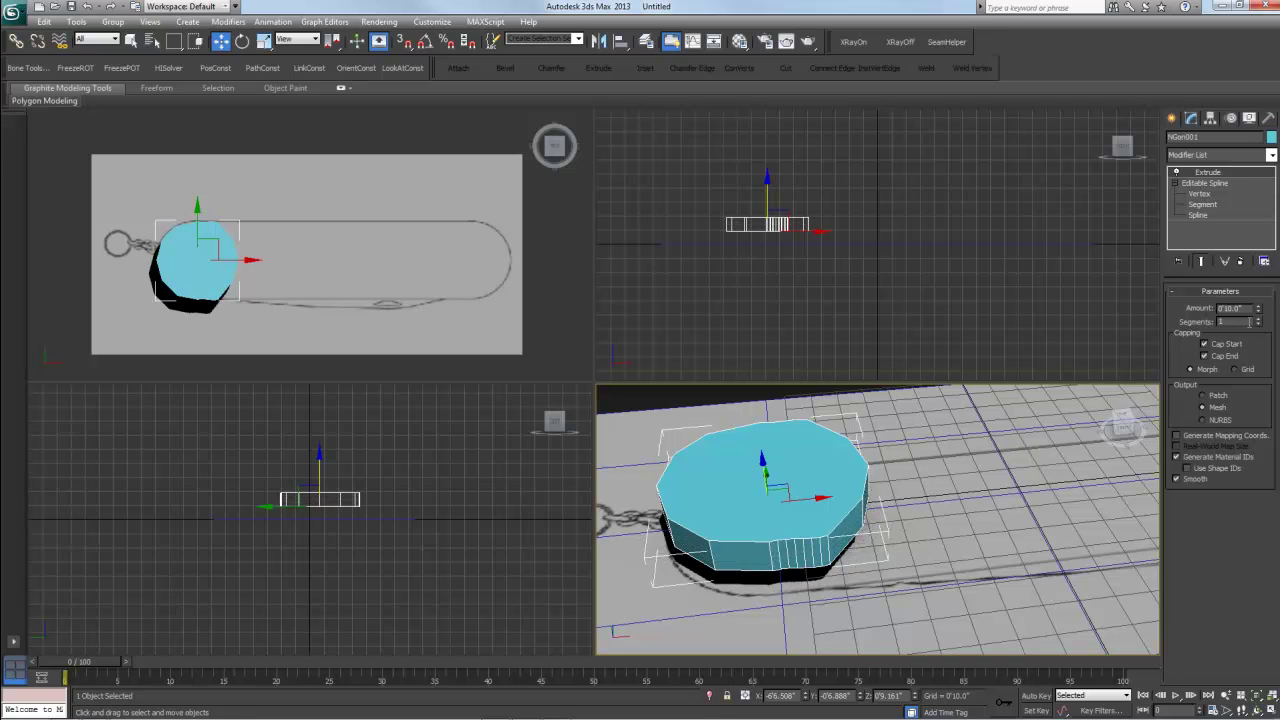
left_click(1258, 320)
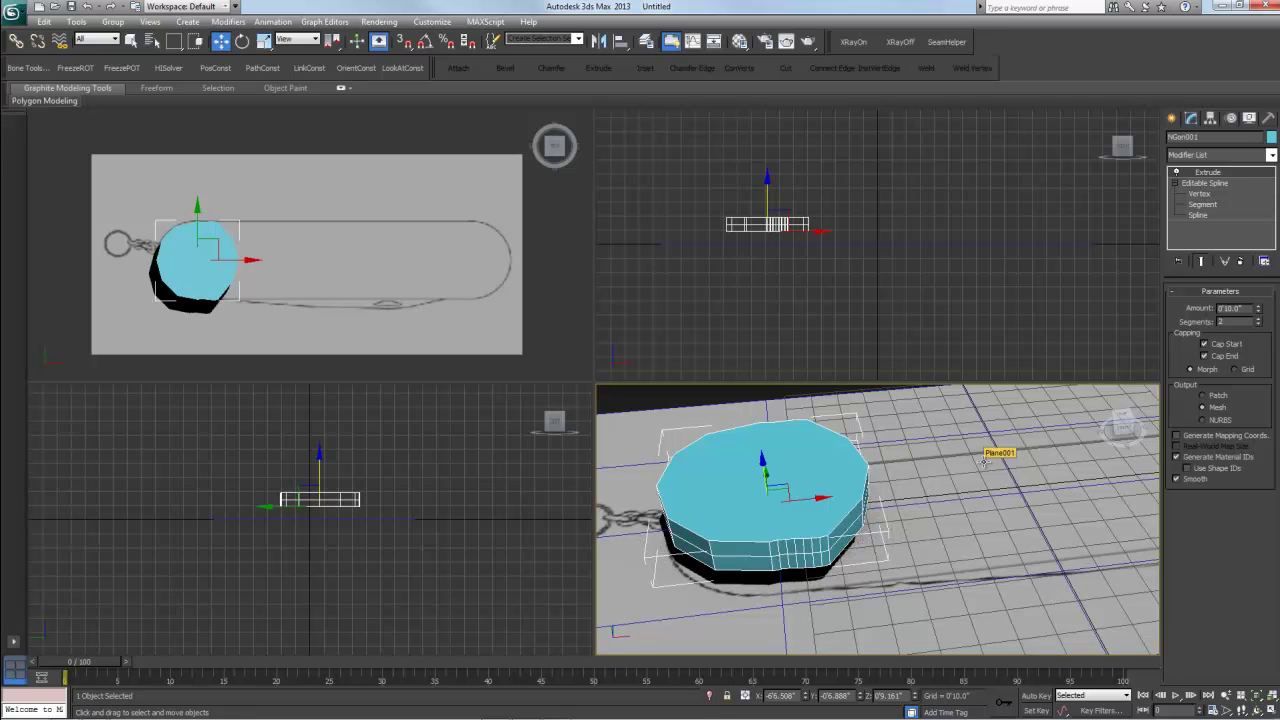
key("F3")
key("F3")
key("F4")
key("F4")
- Collapse the NGon's entire modifier stack into an Editable Mesh
right_click(1208, 174)
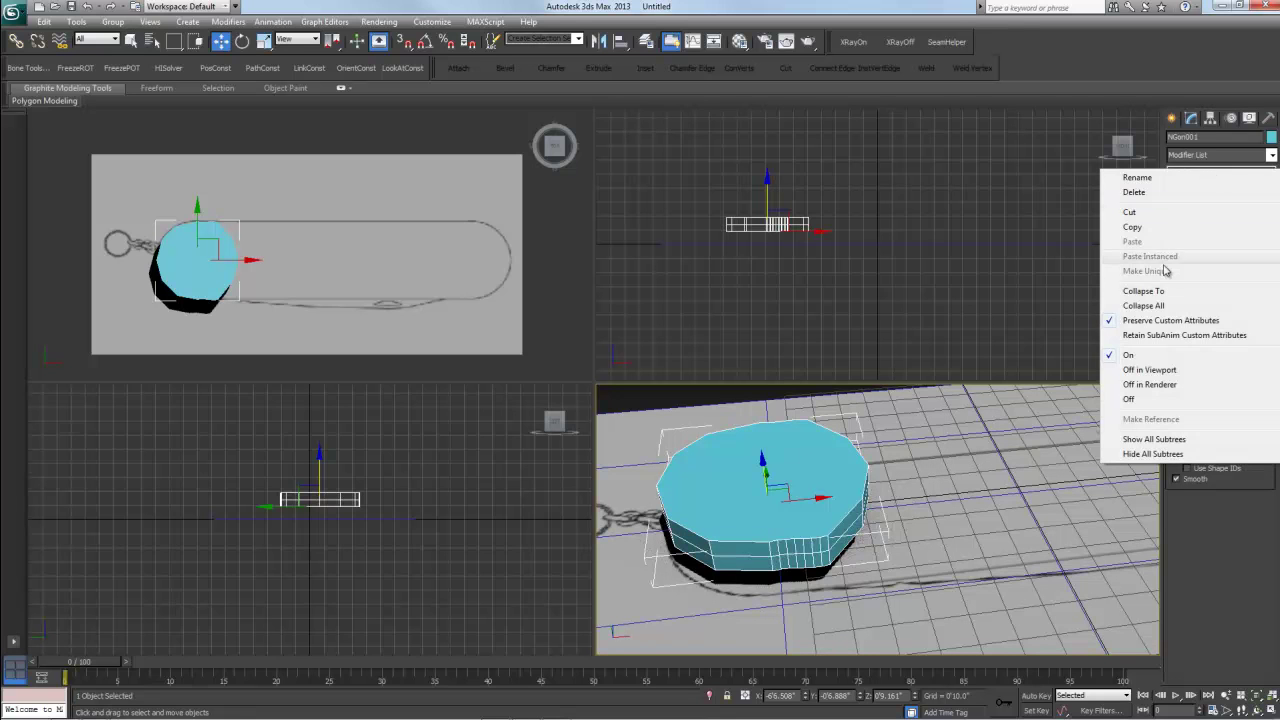
left_click(1158, 306)
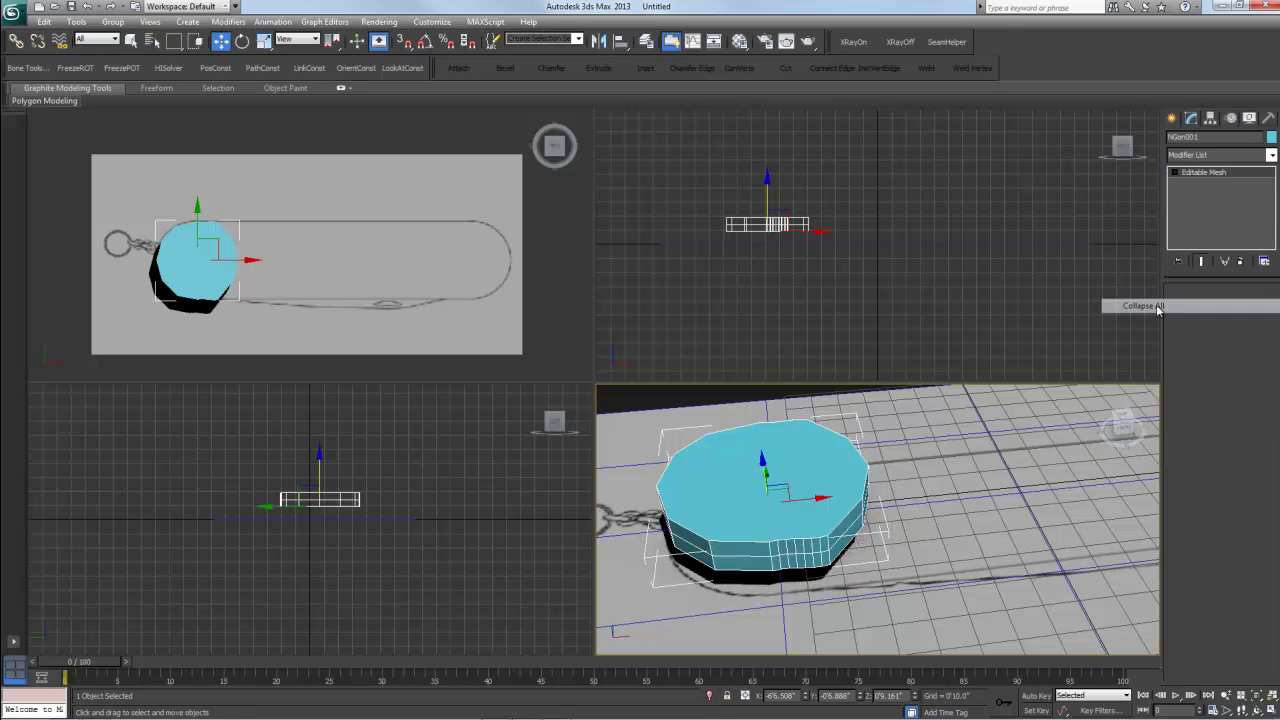
right_click(1208, 174)
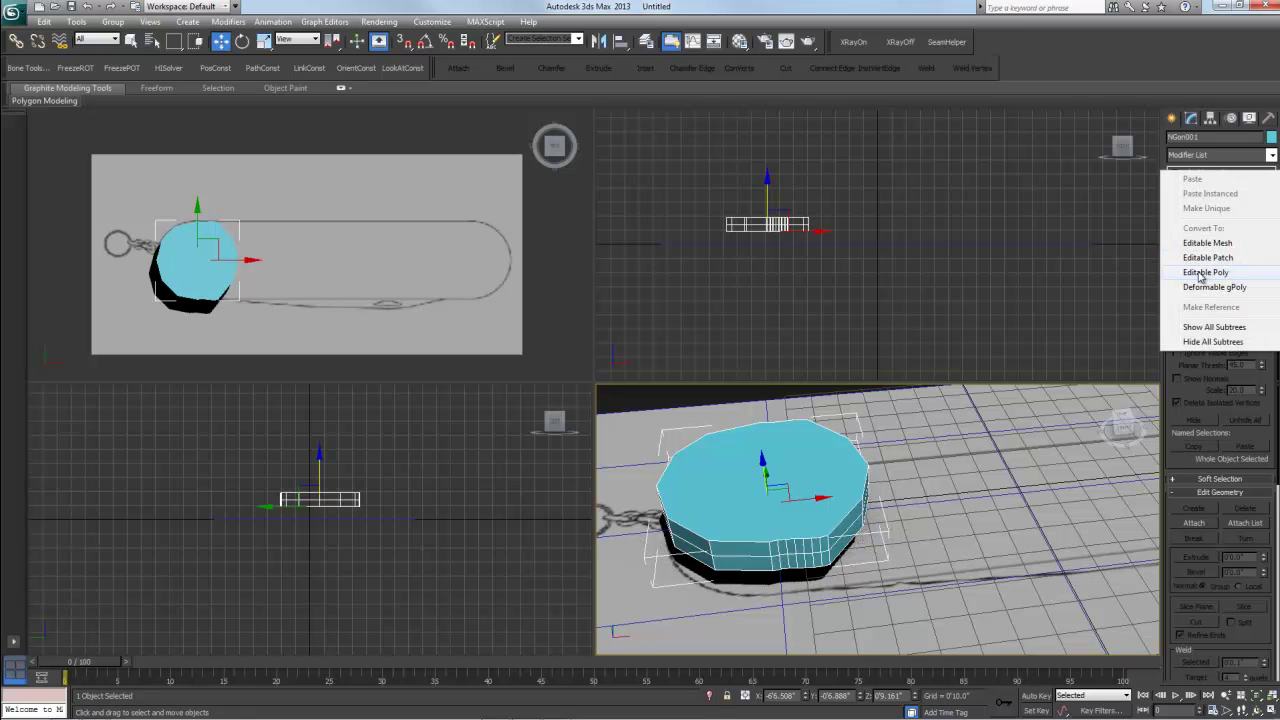
left_click(1001, 426)
left_click(866, 478)
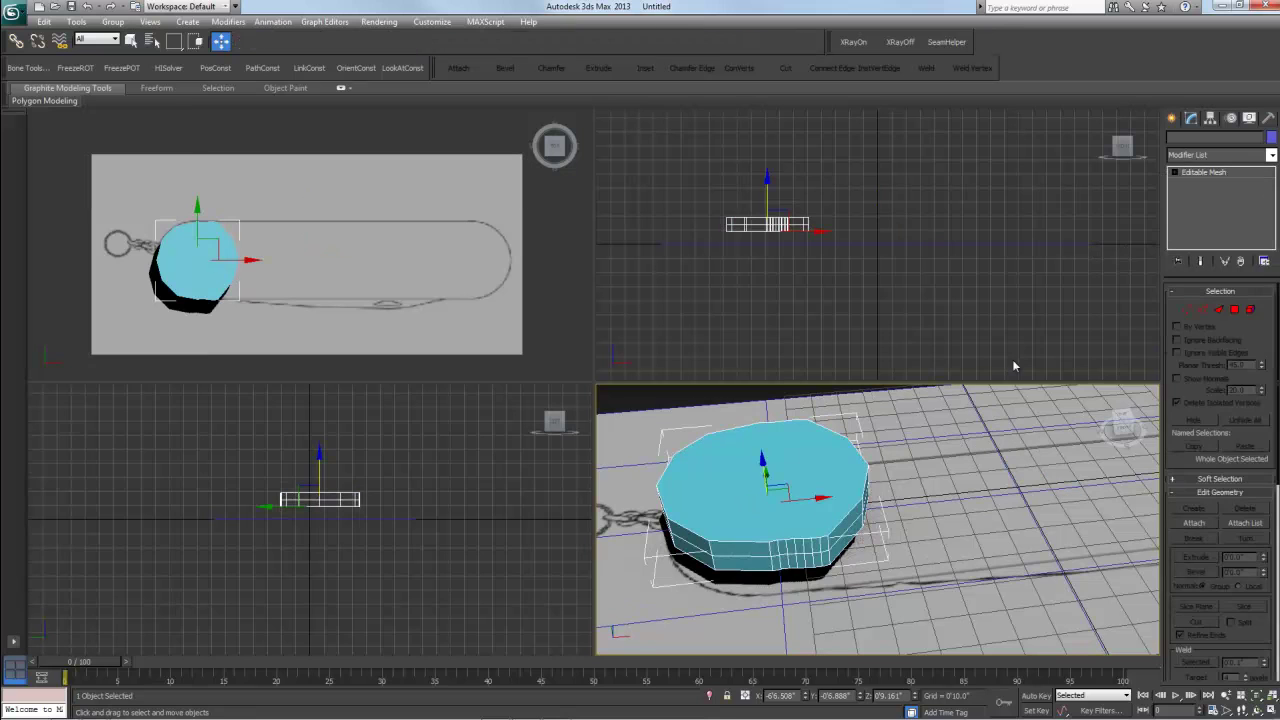
- Examine the sub-object levels and geometry editing options available for the Editable Mesh
left_click(1176, 173)
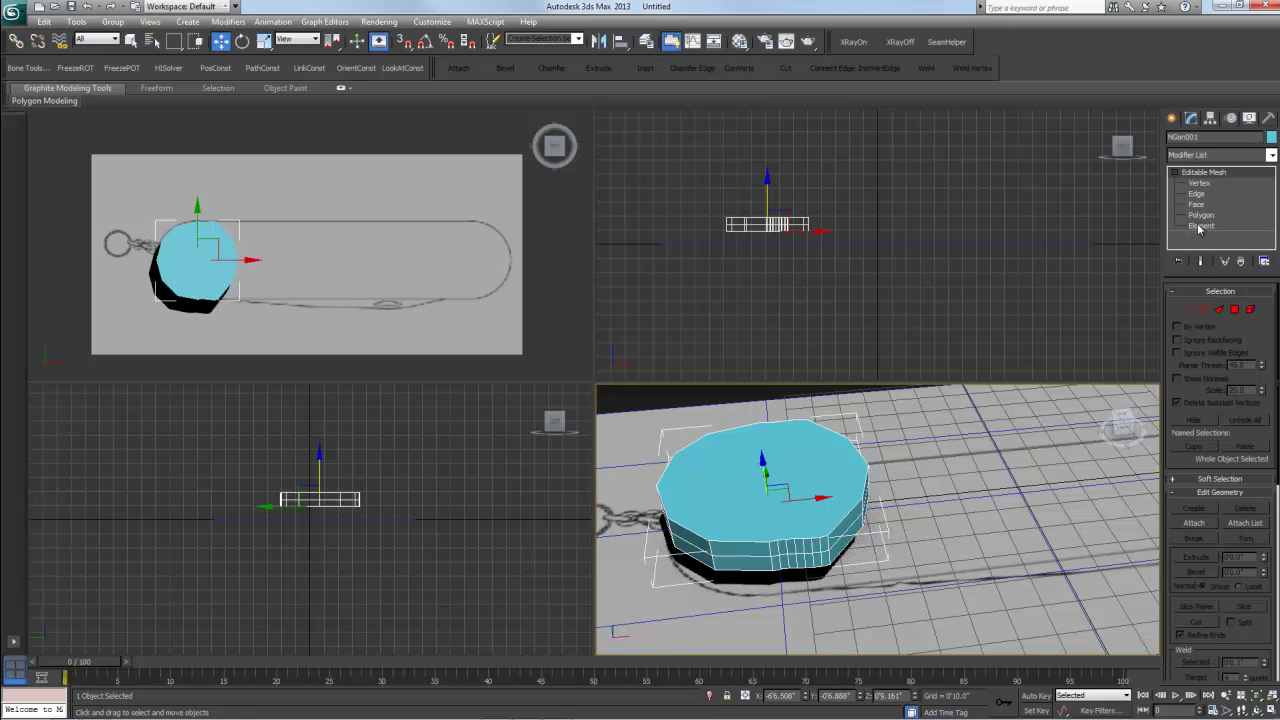
scroll(1276, 423, "down", 1)
left_click_drag(1276, 423, 1277, 518)
scroll(1268, 360, "up", 1)
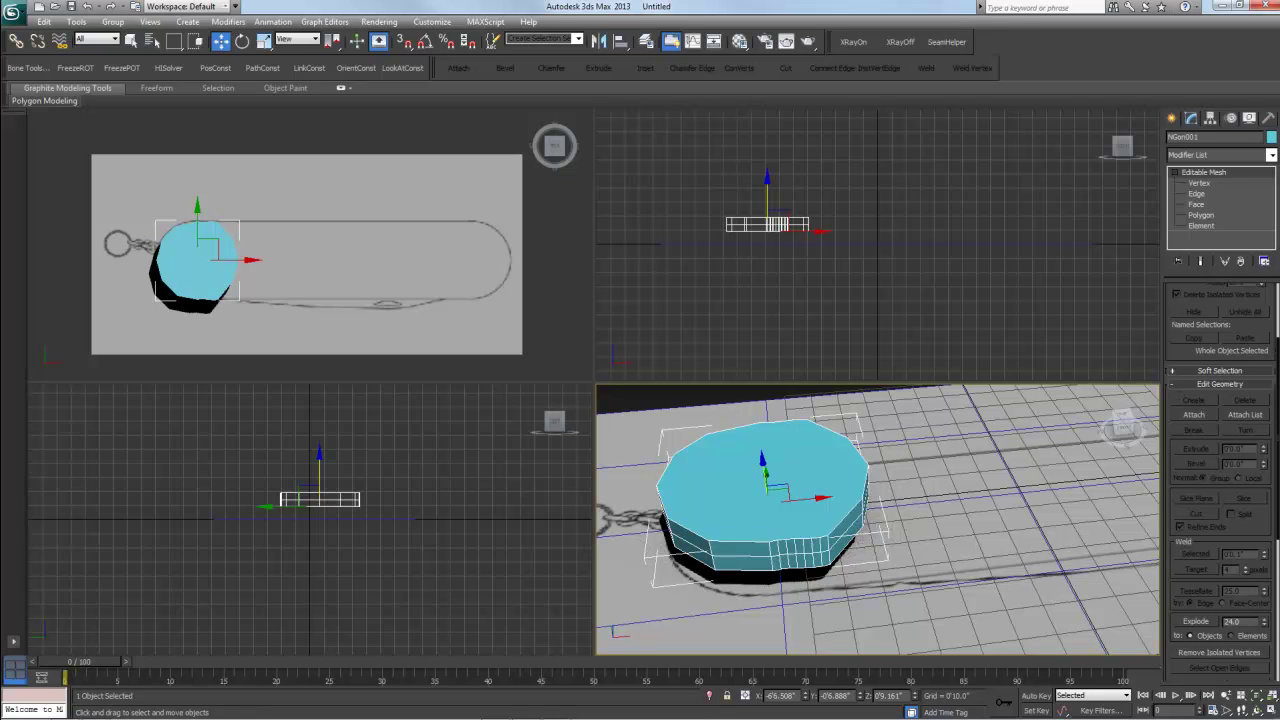
scroll(1275, 318, "up", 2)
scroll(1273, 322, "down", 1)
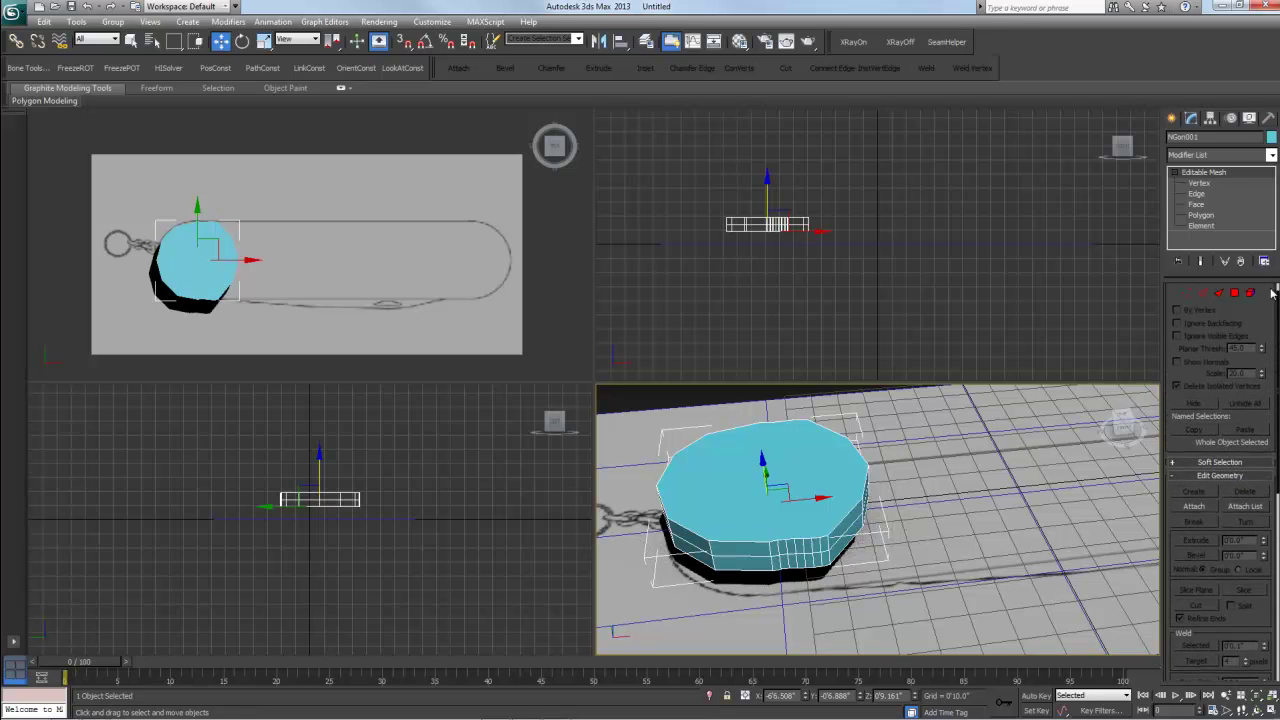
scroll(1270, 330, "down", 1)
scroll(1273, 322, "up", 2)
scroll(1273, 322, "up", 2)
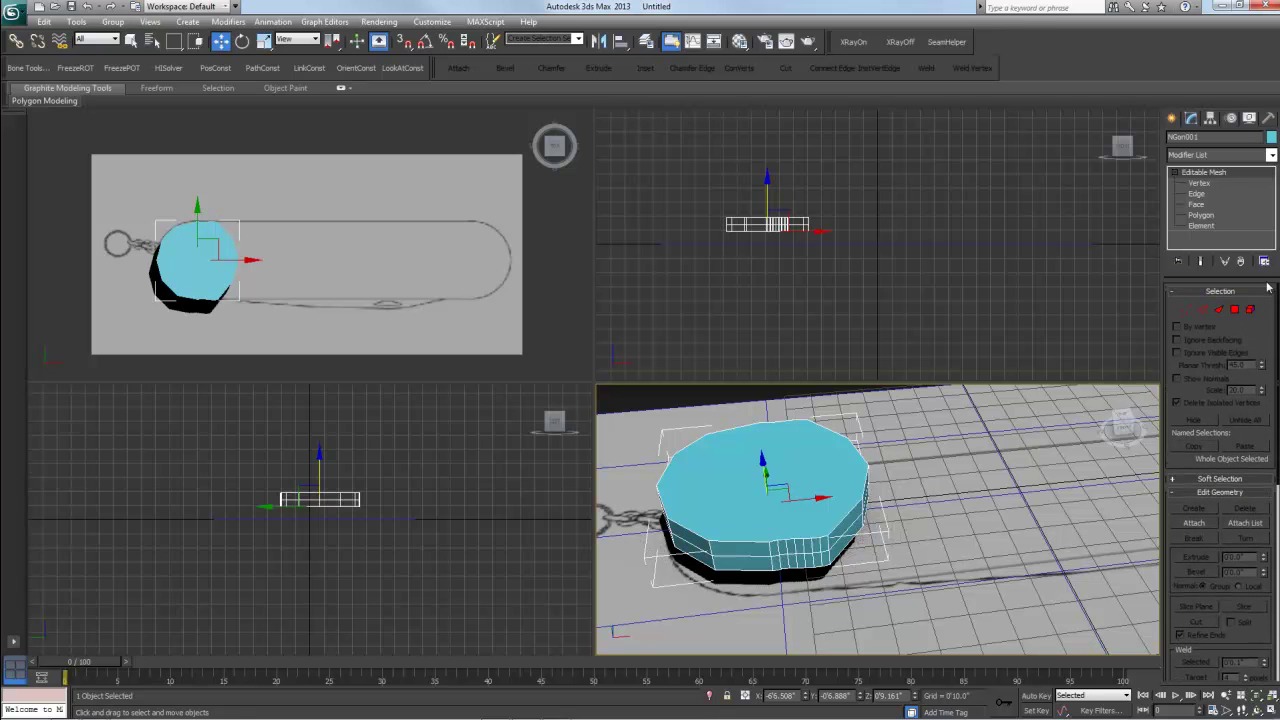
- Convert the mesh to an Editable Poly and expand its sub-object levels
right_click(1192, 176)
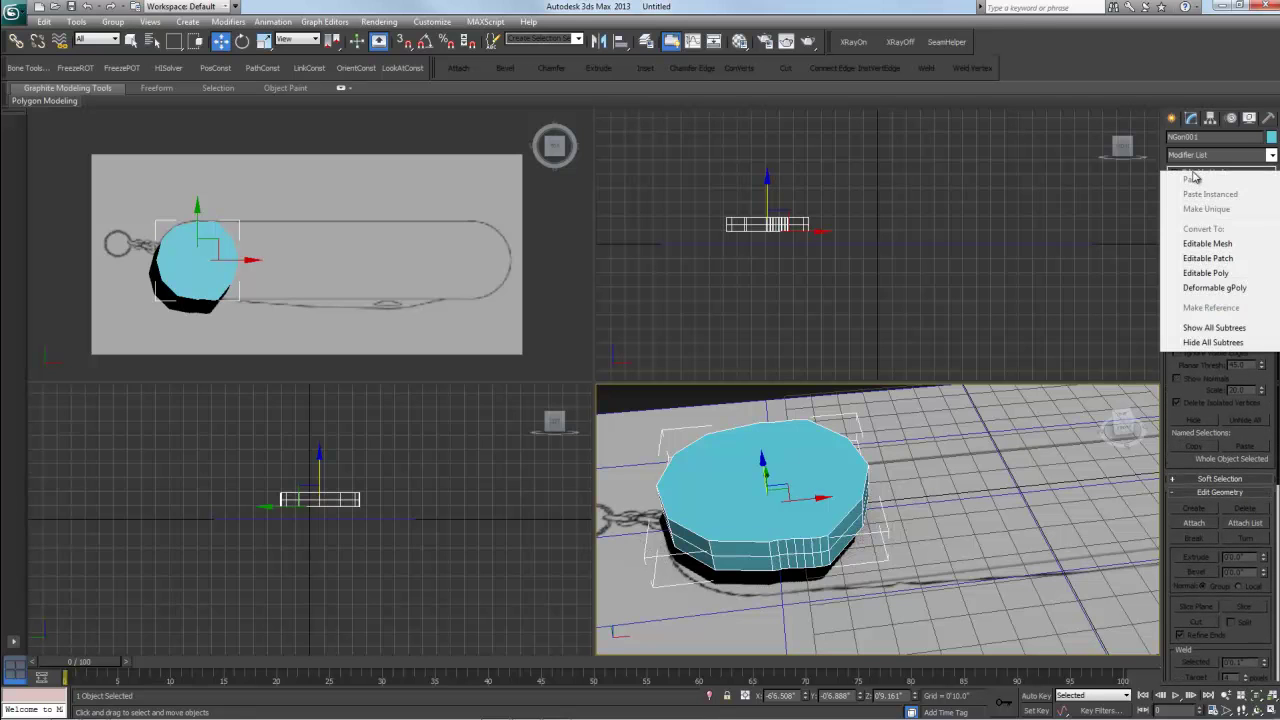
left_click(1210, 273)
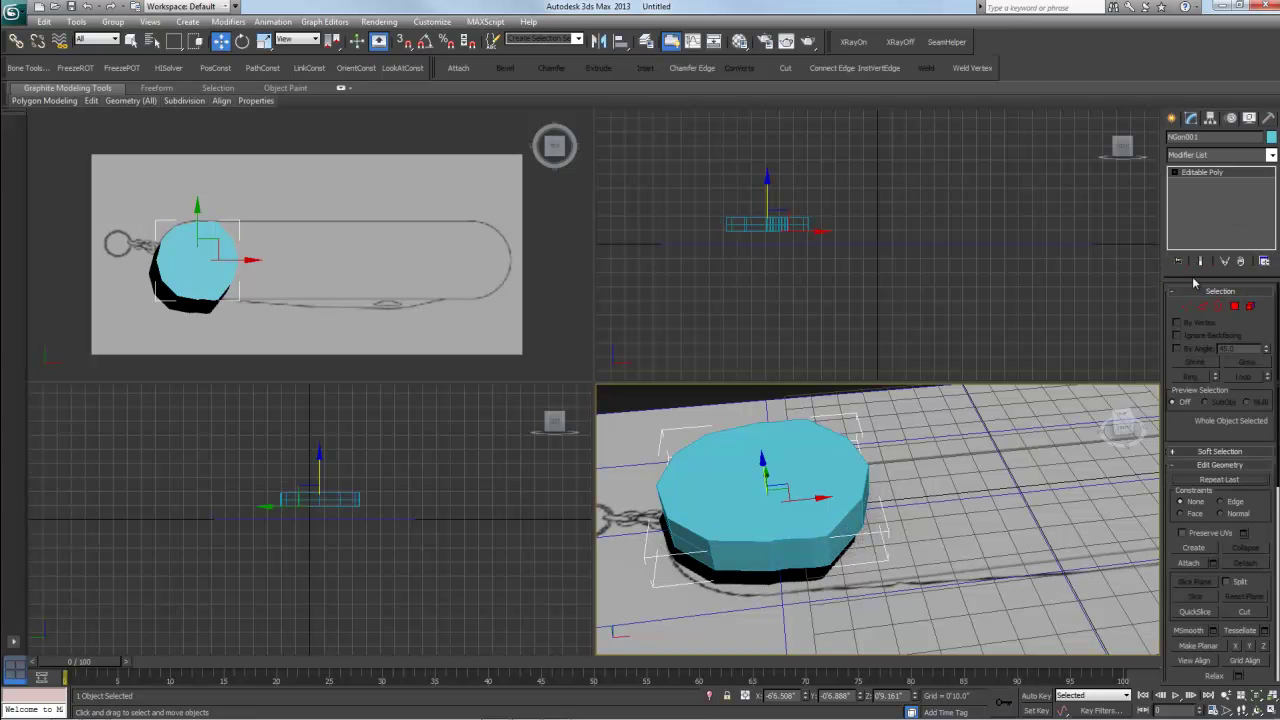
scroll(1235, 300, "down", 5)
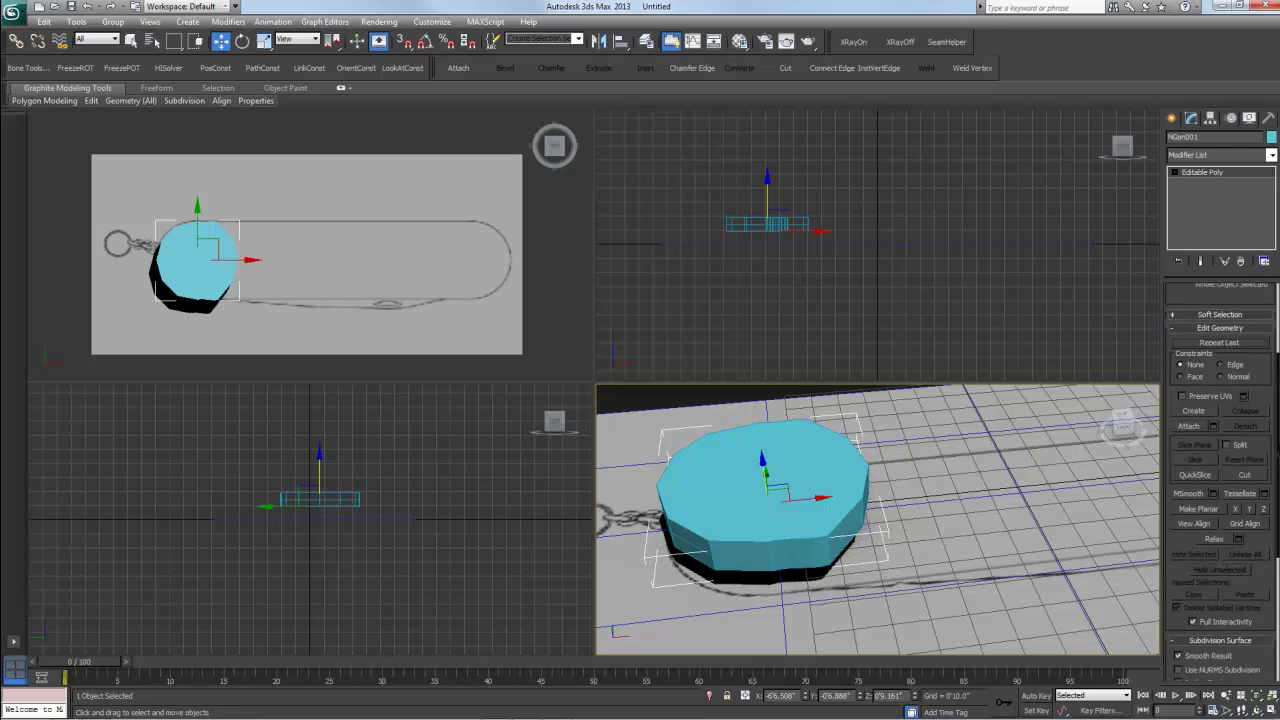
left_click(1175, 172)
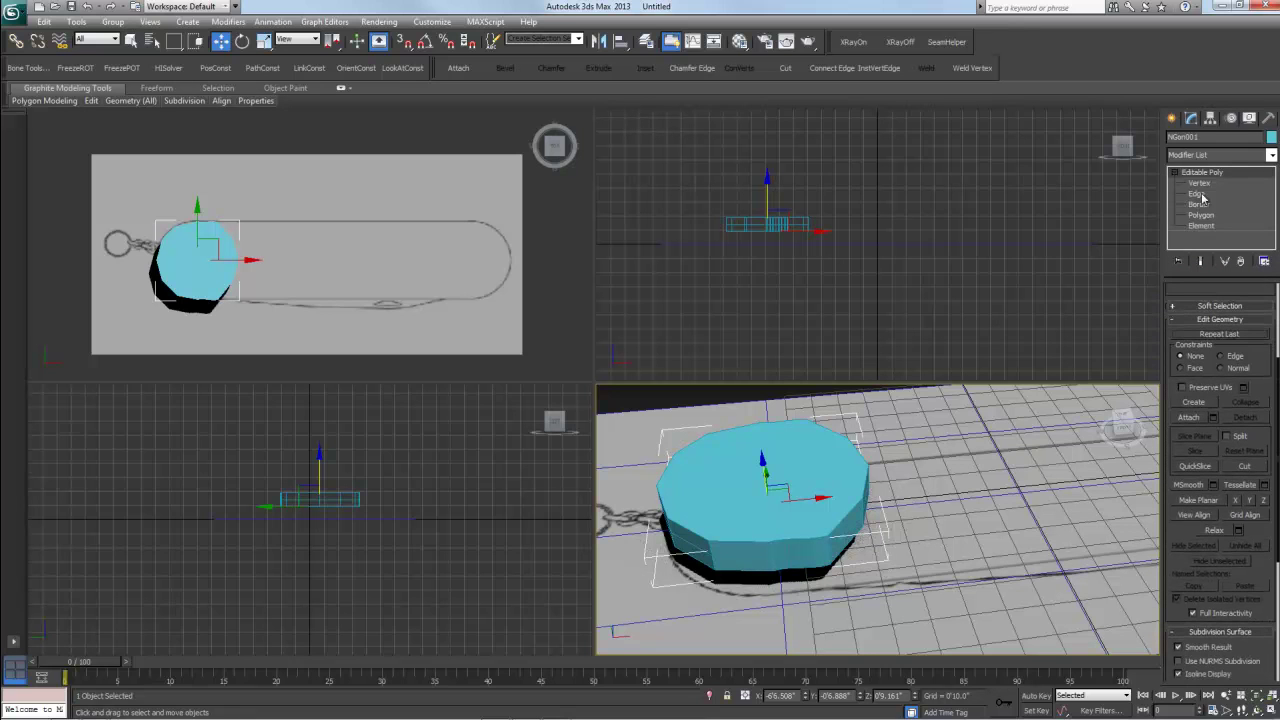
- Look through the edge, whole-object and polygon editing options of the Editable Poly
left_click(1198, 194)
scroll(1277, 316, "down", 3)
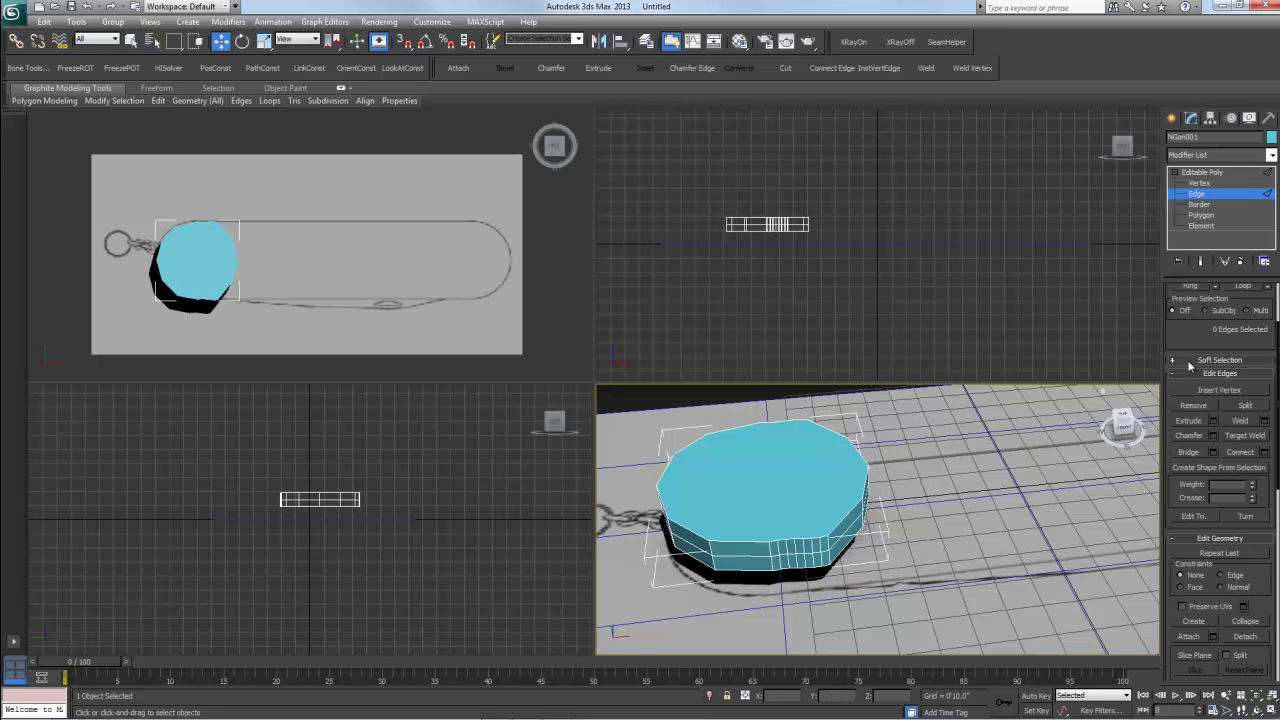
left_click(1190, 174)
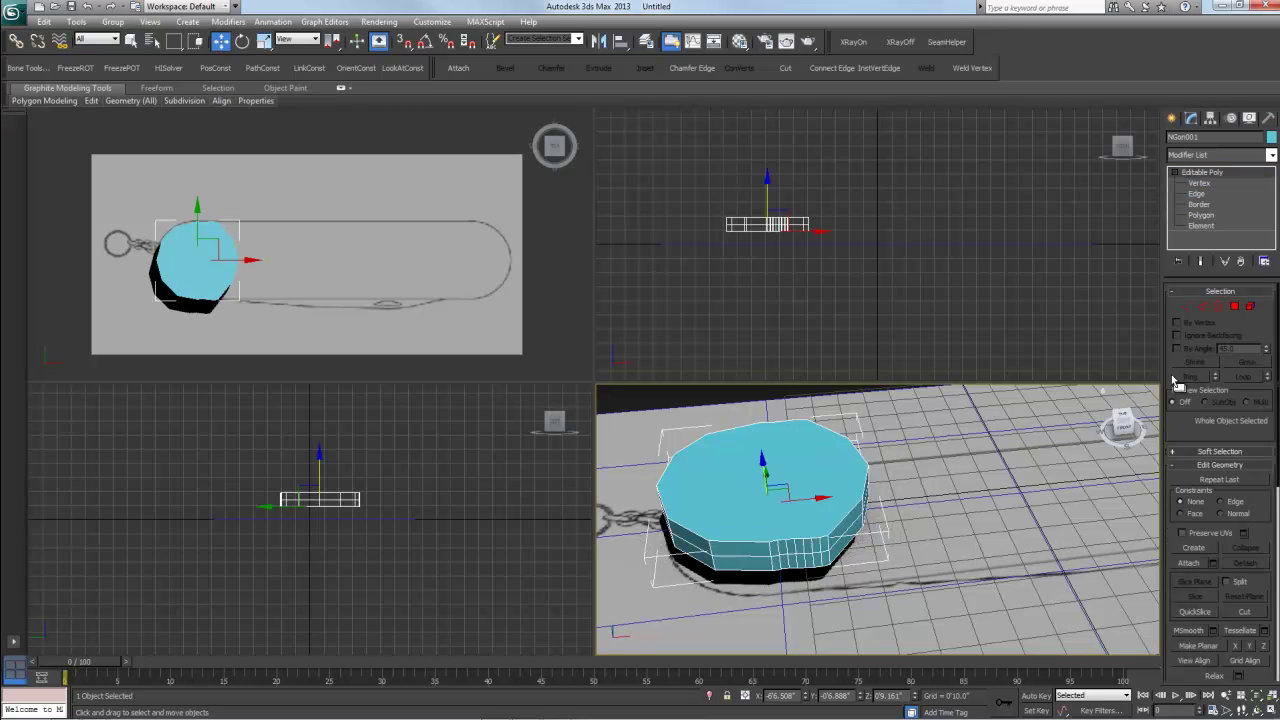
scroll(1277, 390, "down", 1)
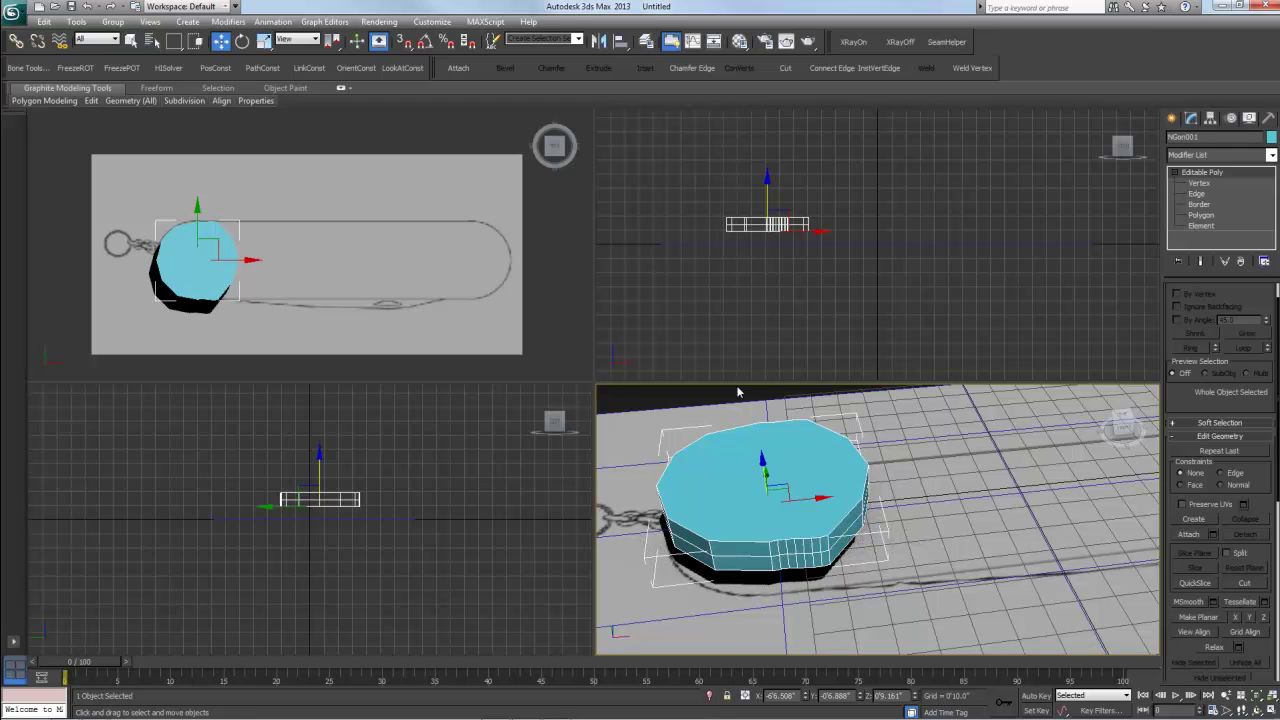
left_click(1203, 216)
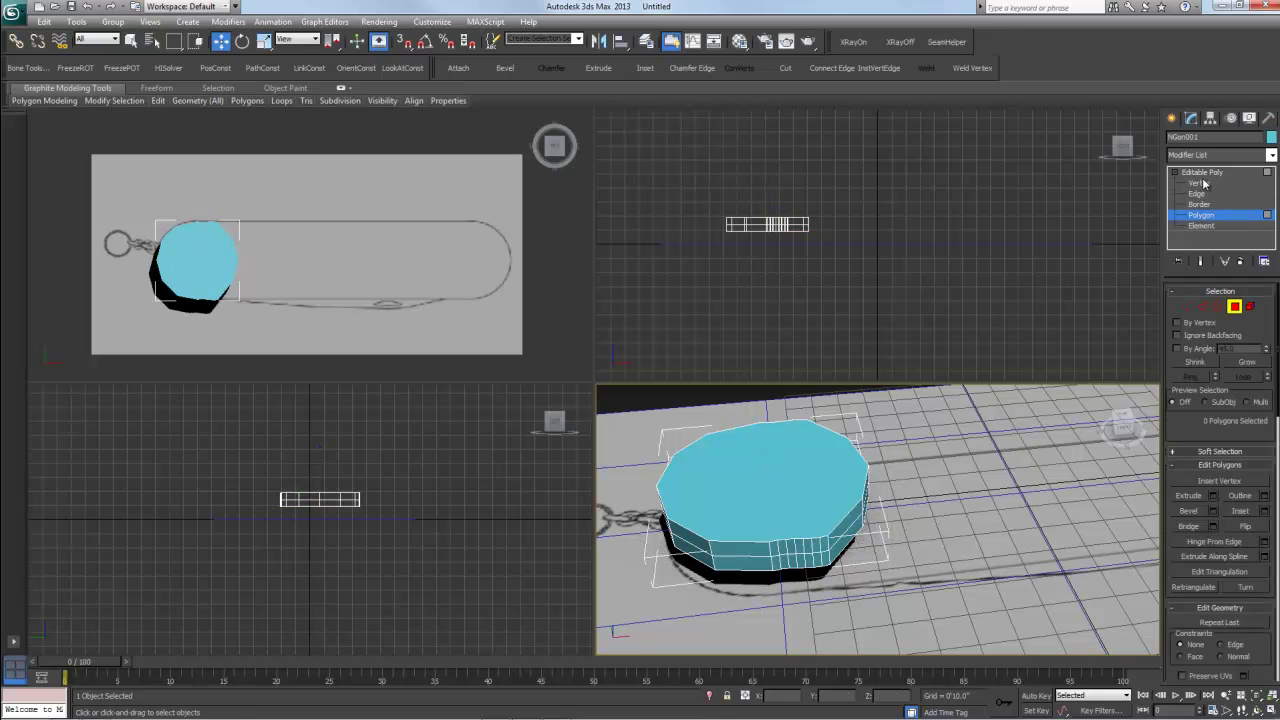
- Flatten the lower row of closely spaced vertices into a straight line by scaling them to about 4 percent along Y
key("1")
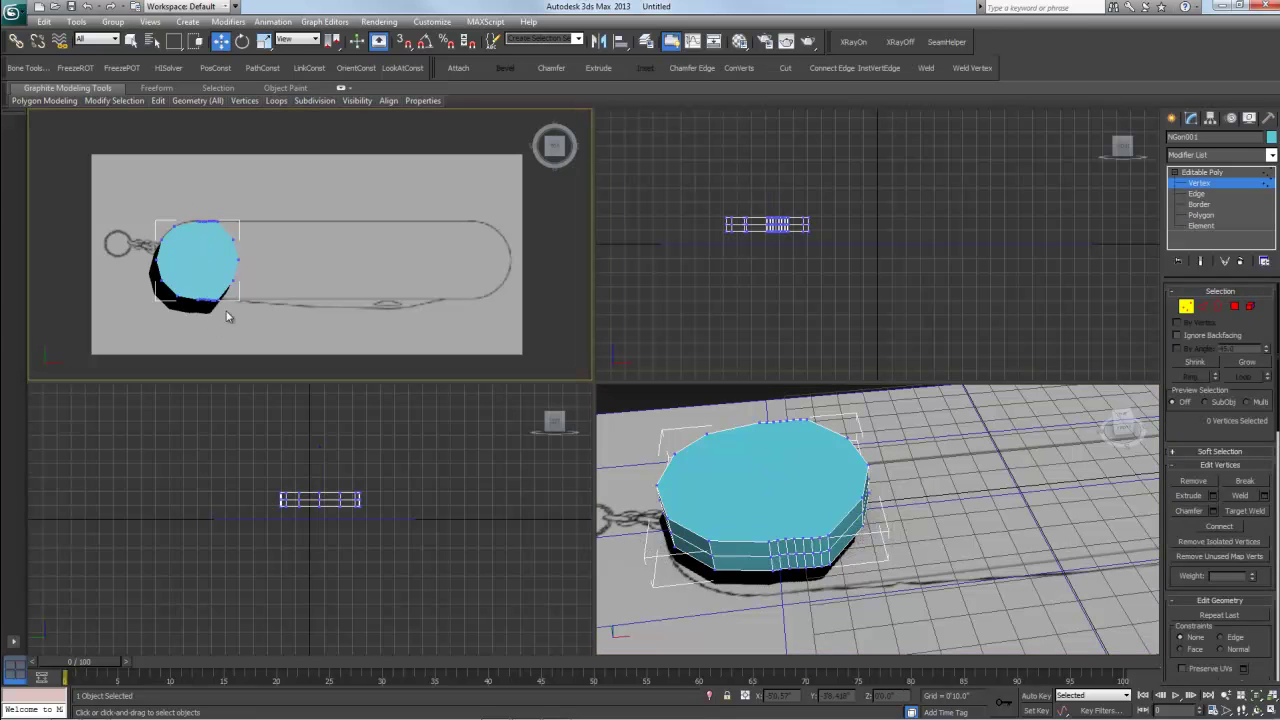
scroll(288, 328, "up", 4)
scroll(332, 285, "up", 2)
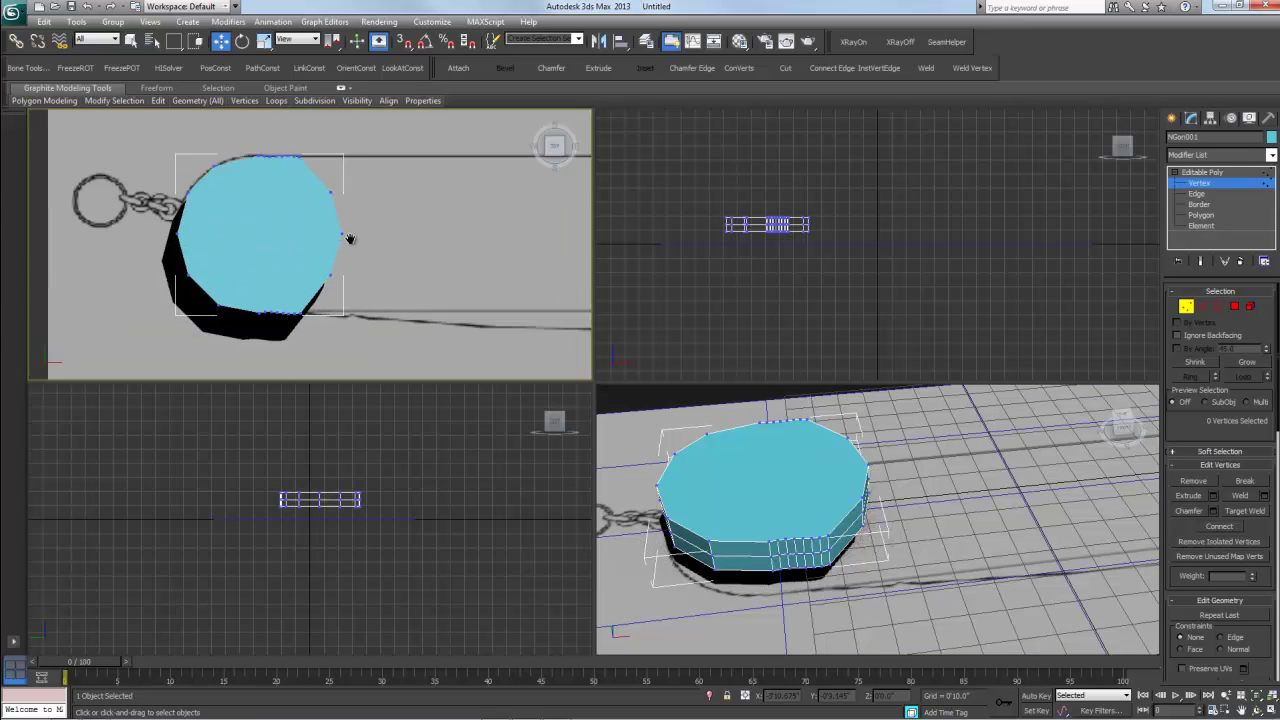
scroll(317, 346, "up", 2)
middle_click_drag(317, 346, 320, 318)
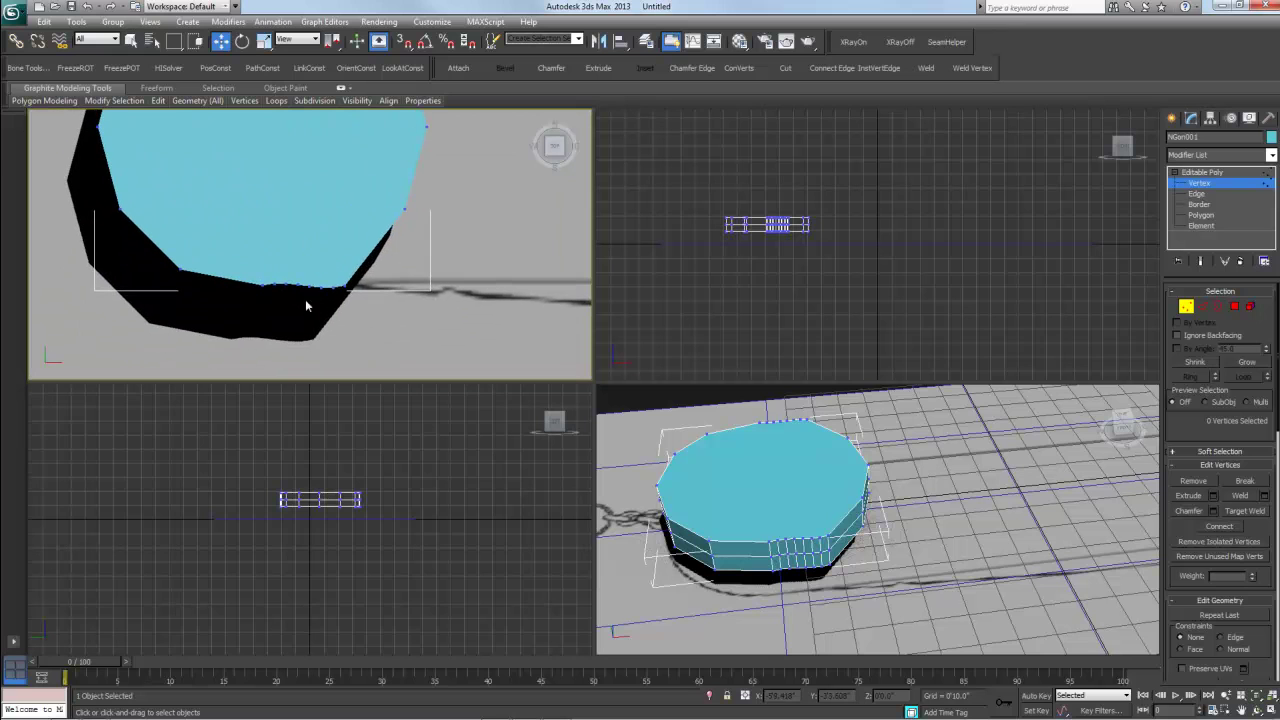
left_click_drag(263, 267, 357, 308)
key("r")
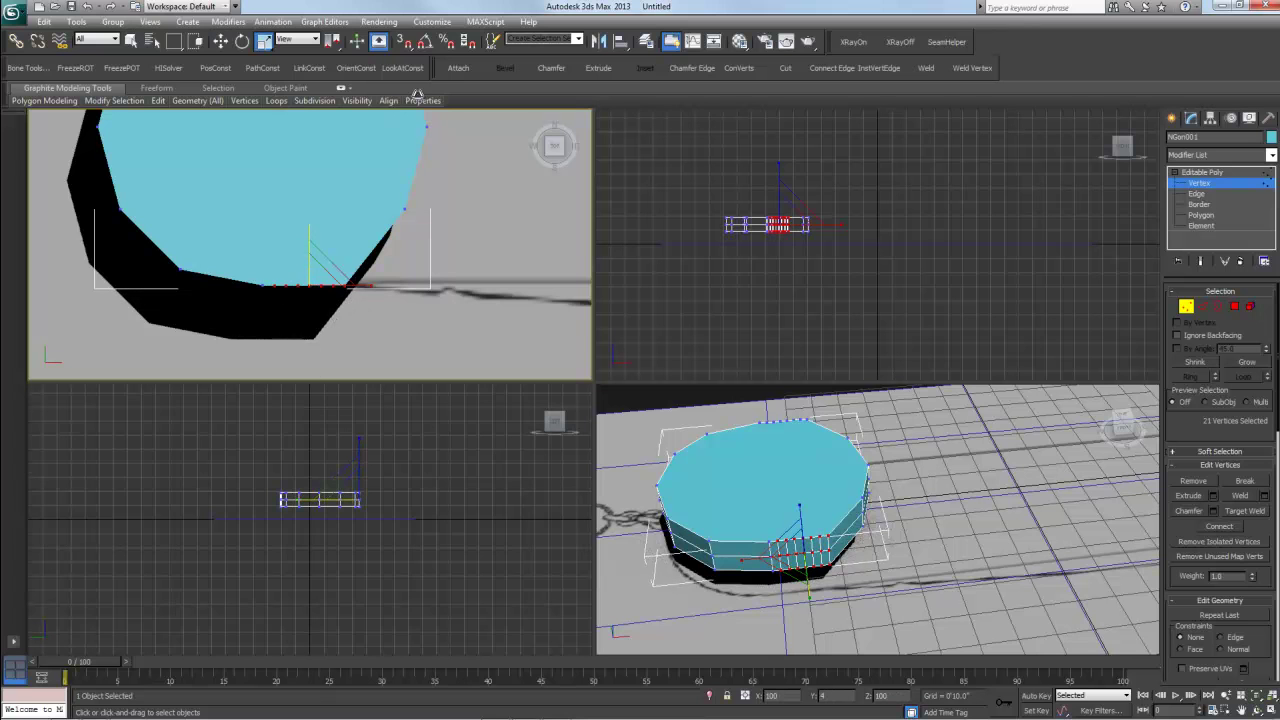
left_click(278, 338)
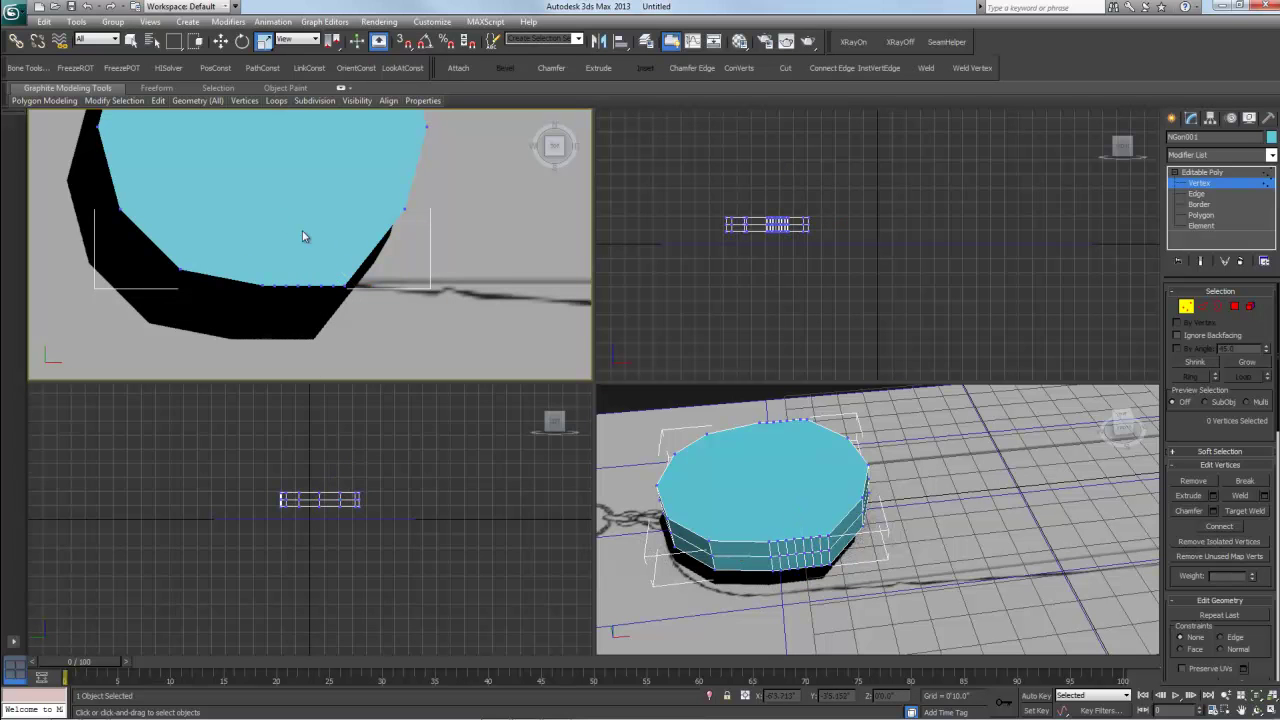
- Flatten the upper row of closely spaced vertices by scaling them to about 4 percent along Y
scroll(305, 268, "down", 6)
middle_click_drag(331, 295, 331, 296)
left_click_drag(354, 227, 360, 225)
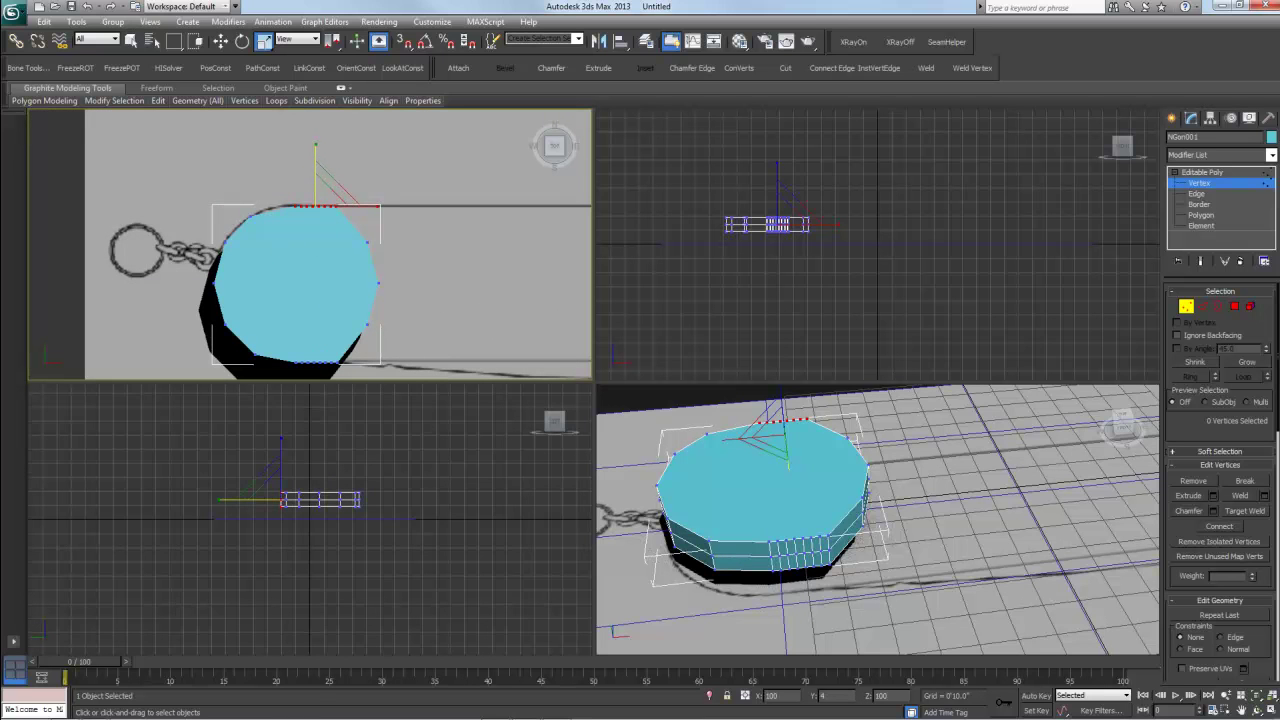
- Delete the inner-side polygons together with the top and bottom caps, keeping only the curved wall at the knife's keyring end
left_click(1201, 215)
middle_click_drag(482, 237, 471, 213)
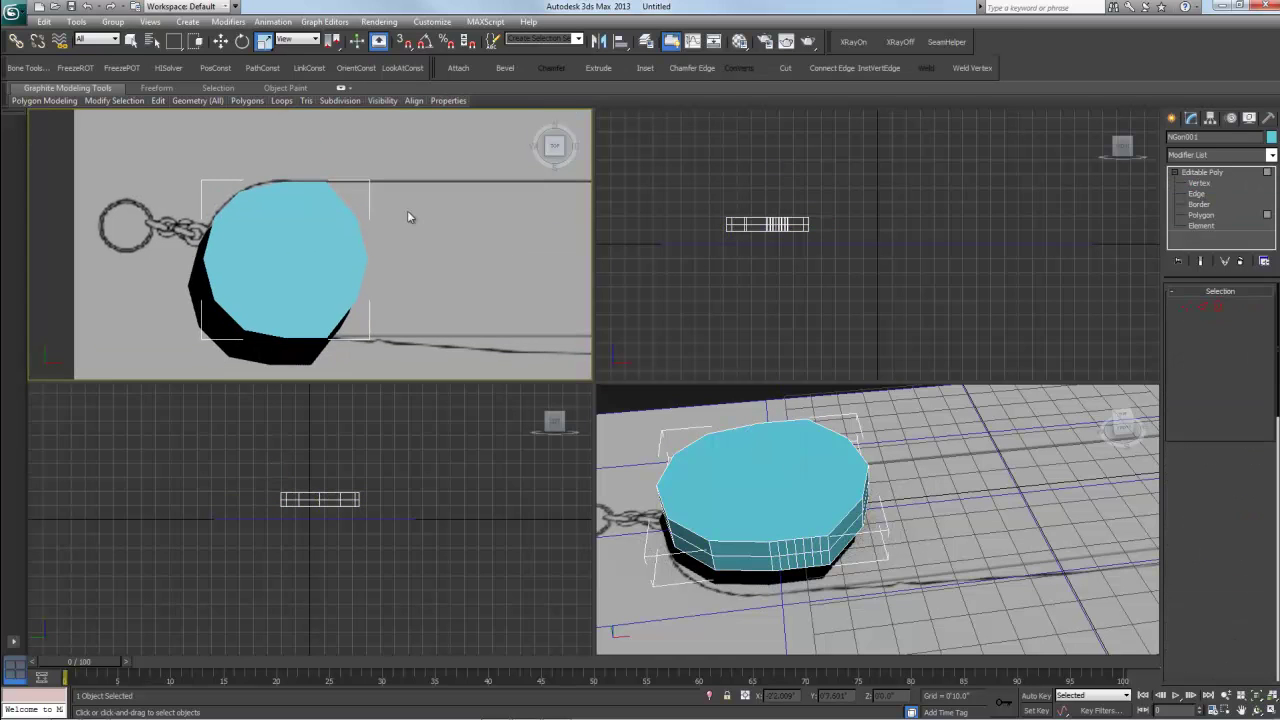
left_click_drag(417, 359, 453, 378)
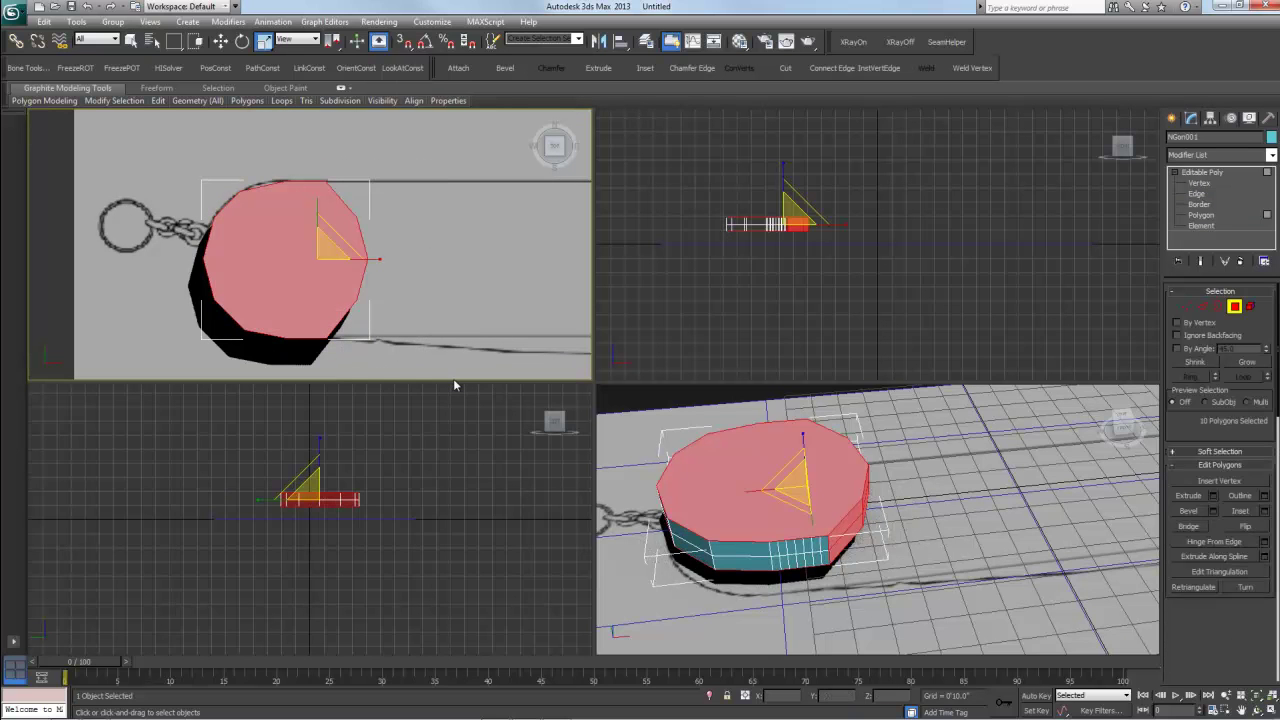
middle_click_drag(813, 549, 787, 522, "alt")
key("Delete")
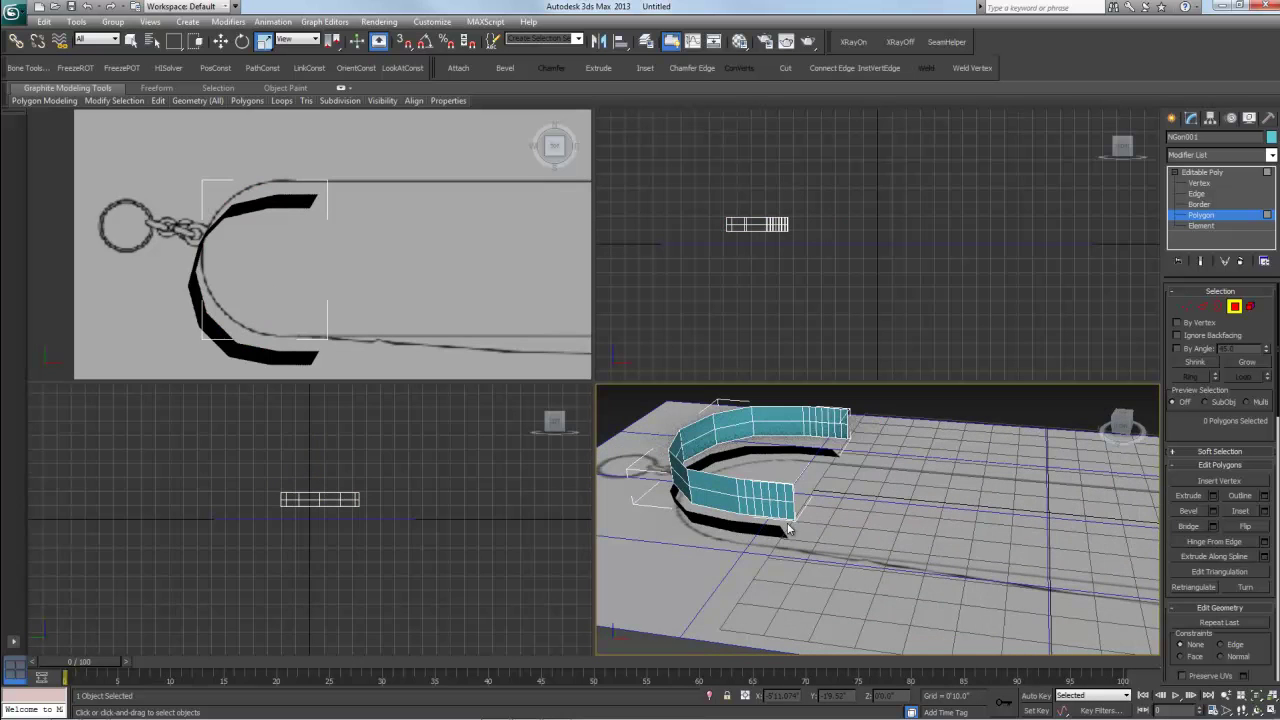
- Examine the remaining curved wall from several angles and compare all its vertices with the blueprint's rounded end
middle_click_drag(695, 490, 808, 524, "alt")
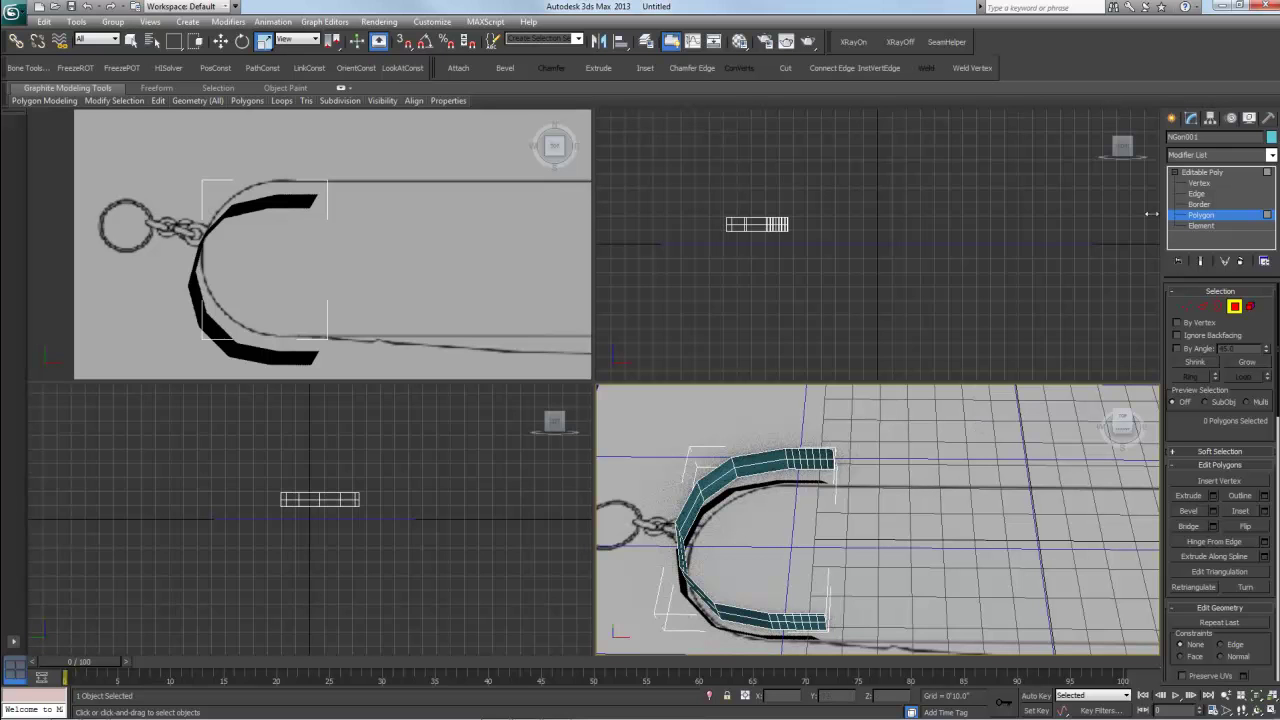
middle_click_drag(846, 492, 869, 409)
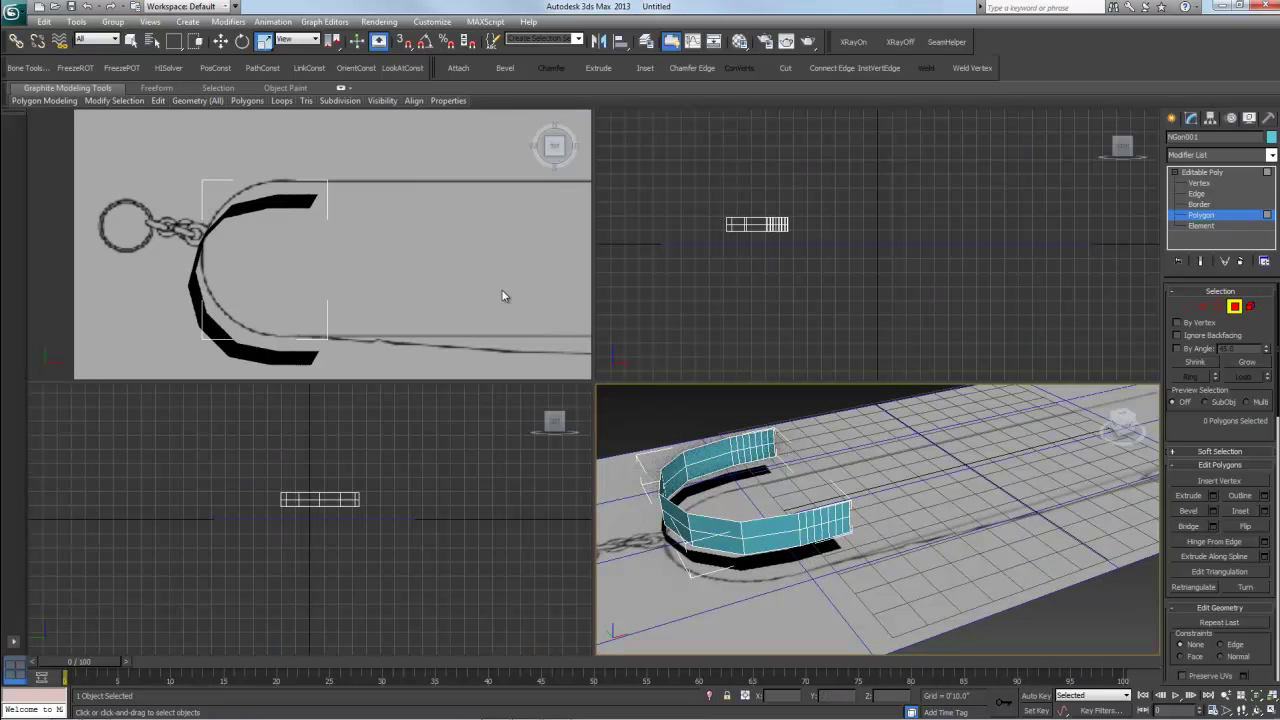
middle_click_drag(428, 314, 425, 268)
scroll(394, 323, "down", 2)
mouse_move(557, 147)
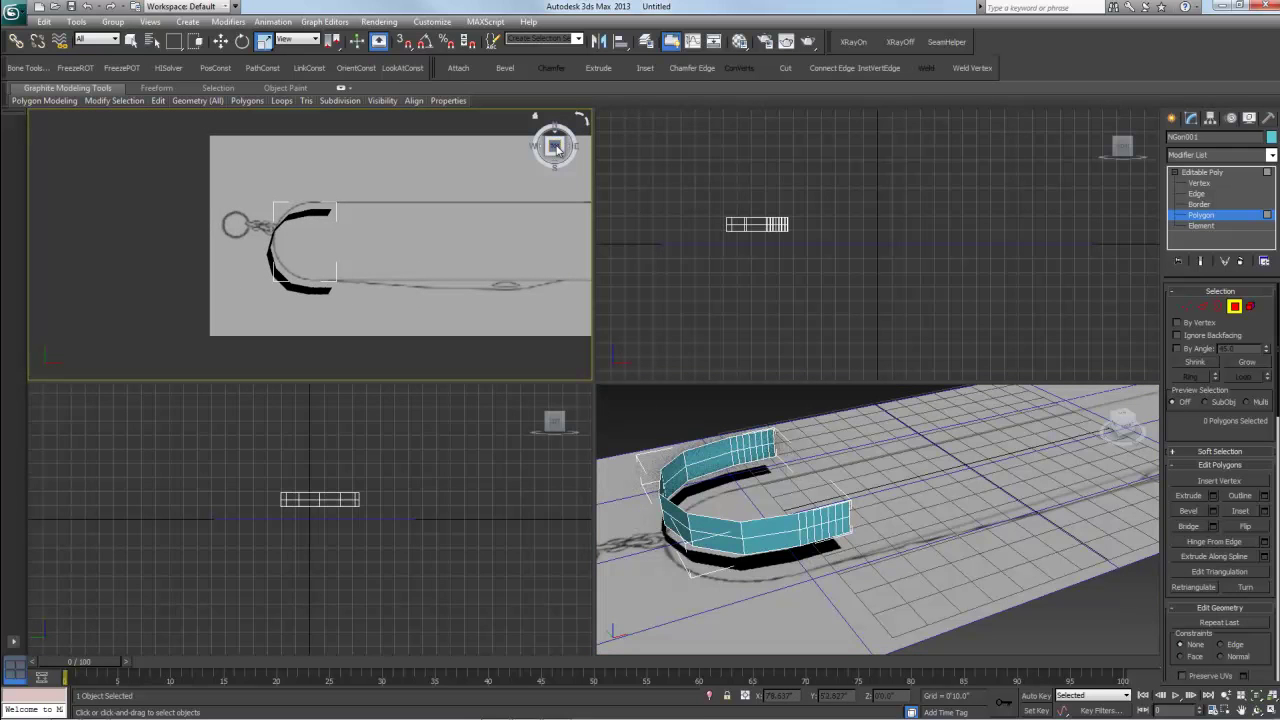
left_click(1199, 183)
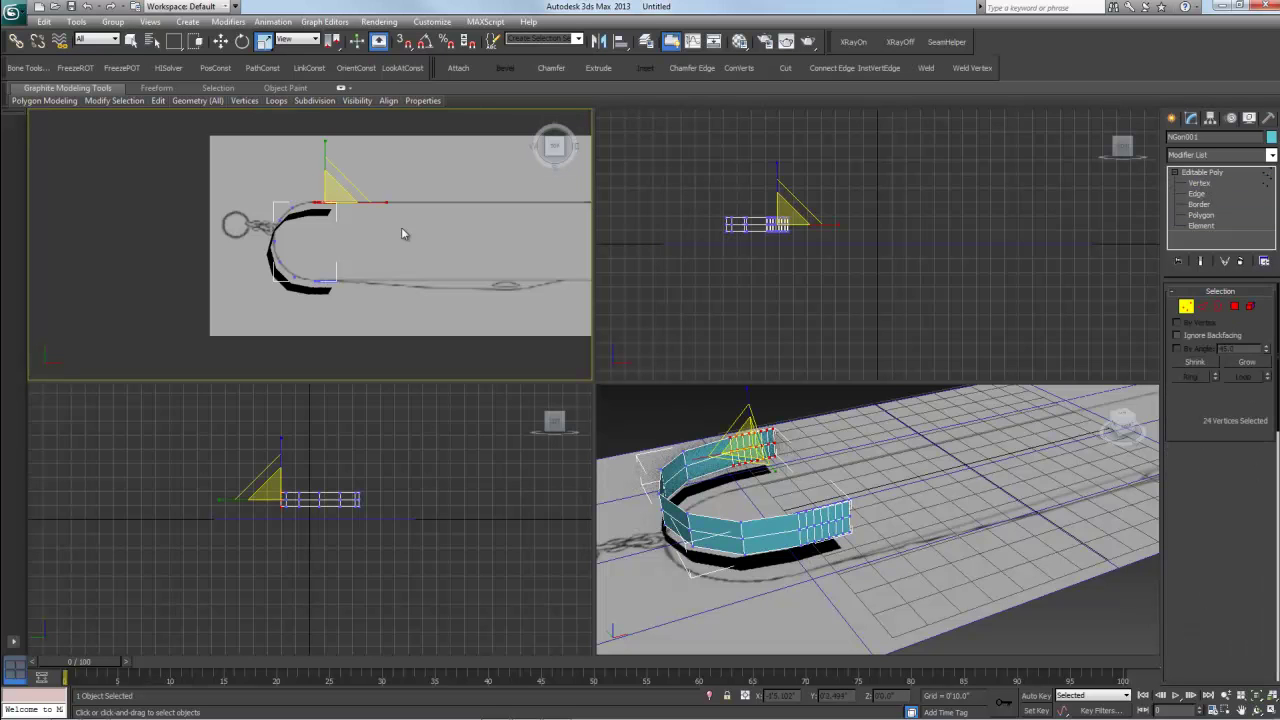
left_click_drag(198, 143, 396, 298)
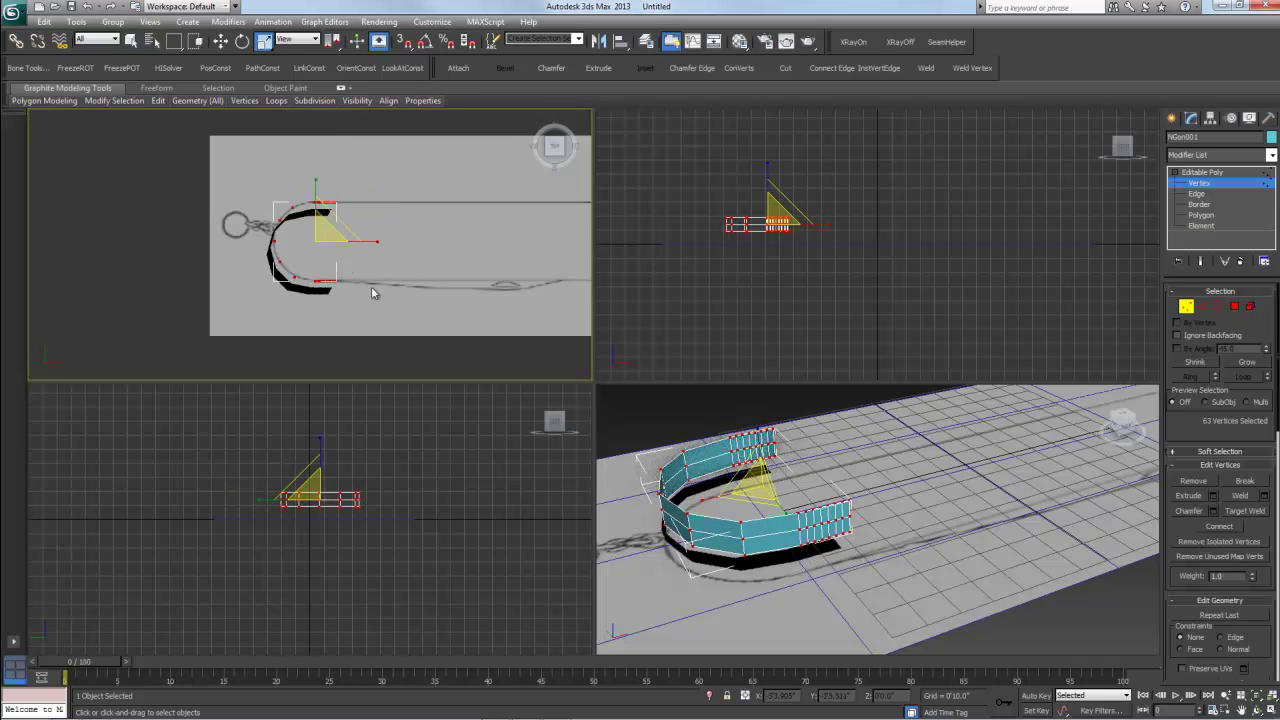
scroll(396, 296, "up", 5)
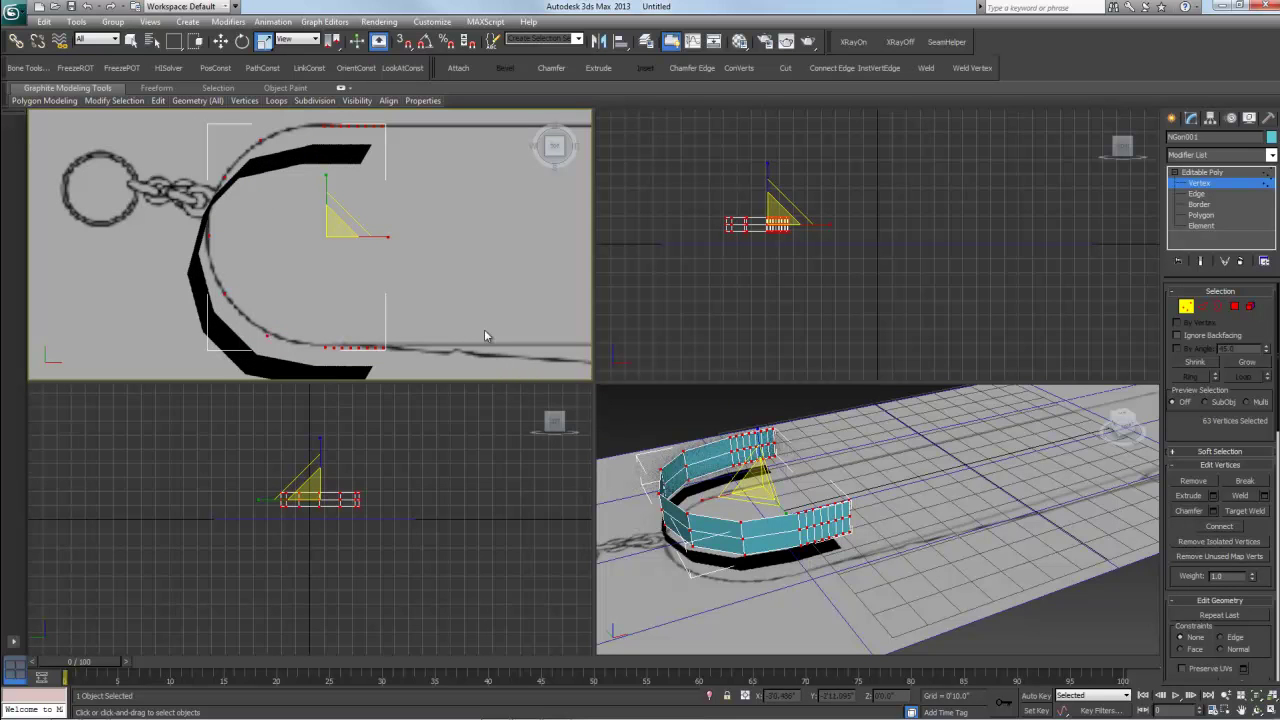
middle_click_drag(474, 276, 470, 302)
scroll(460, 296, "down", 2)
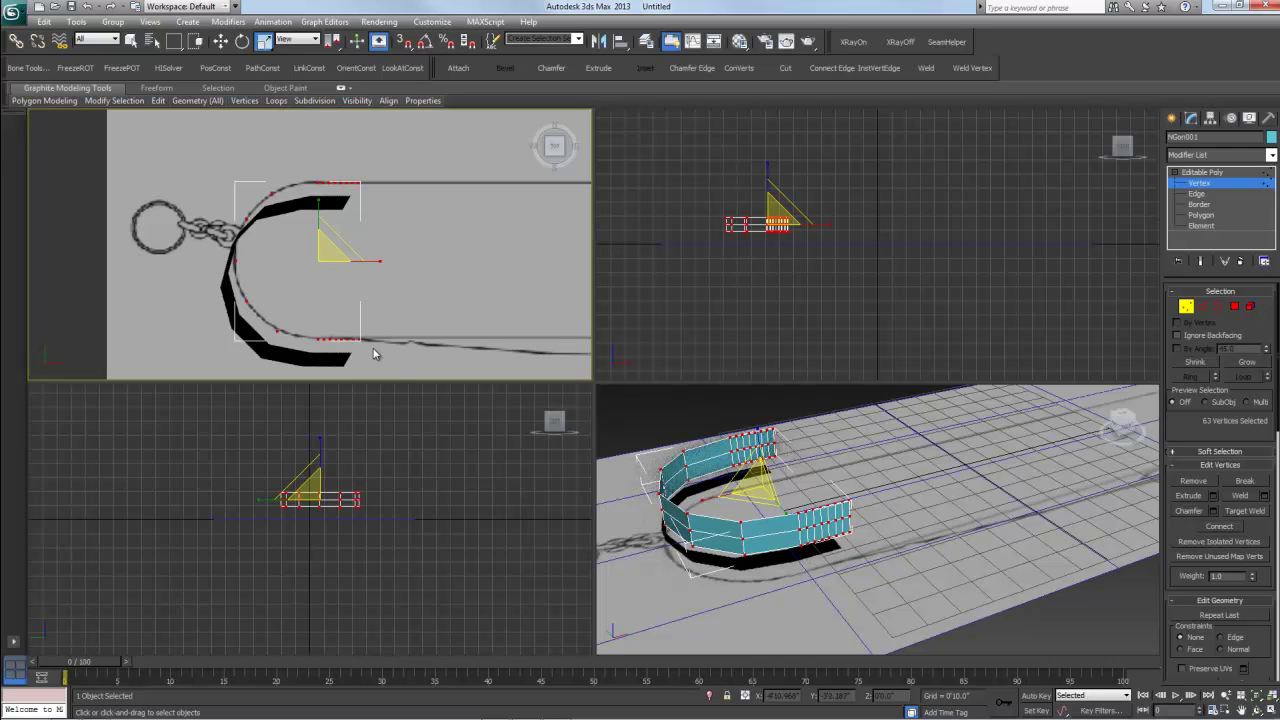
middle_click_drag(428, 298, 407, 318)
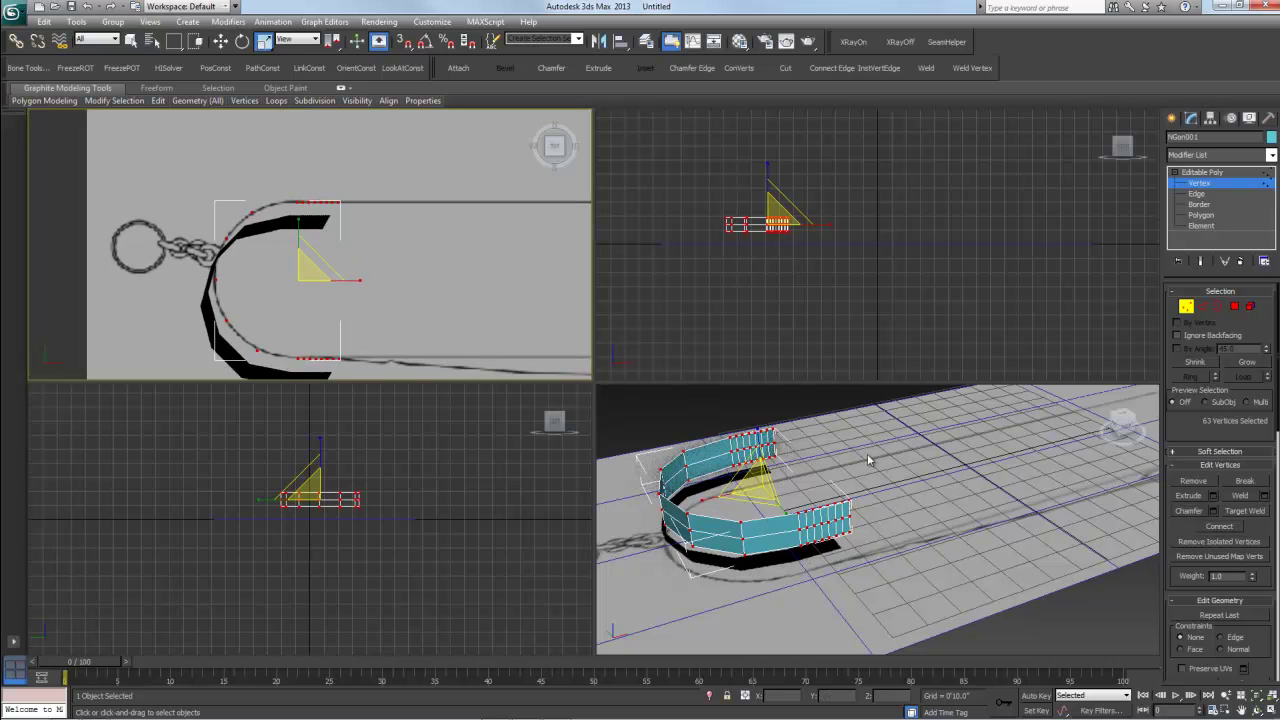
- Leave vertex editing and raise the blueprint plane to a Z height of about 0'2.332"
left_click(1200, 173)
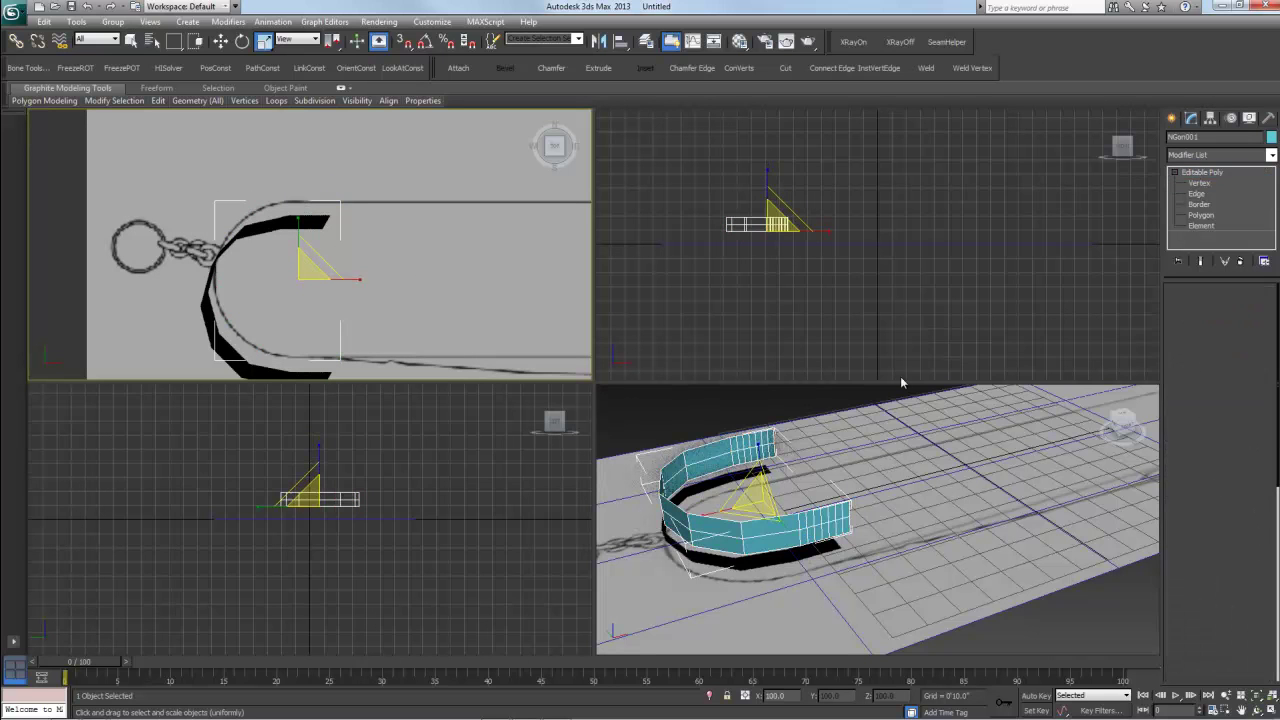
left_click(899, 497)
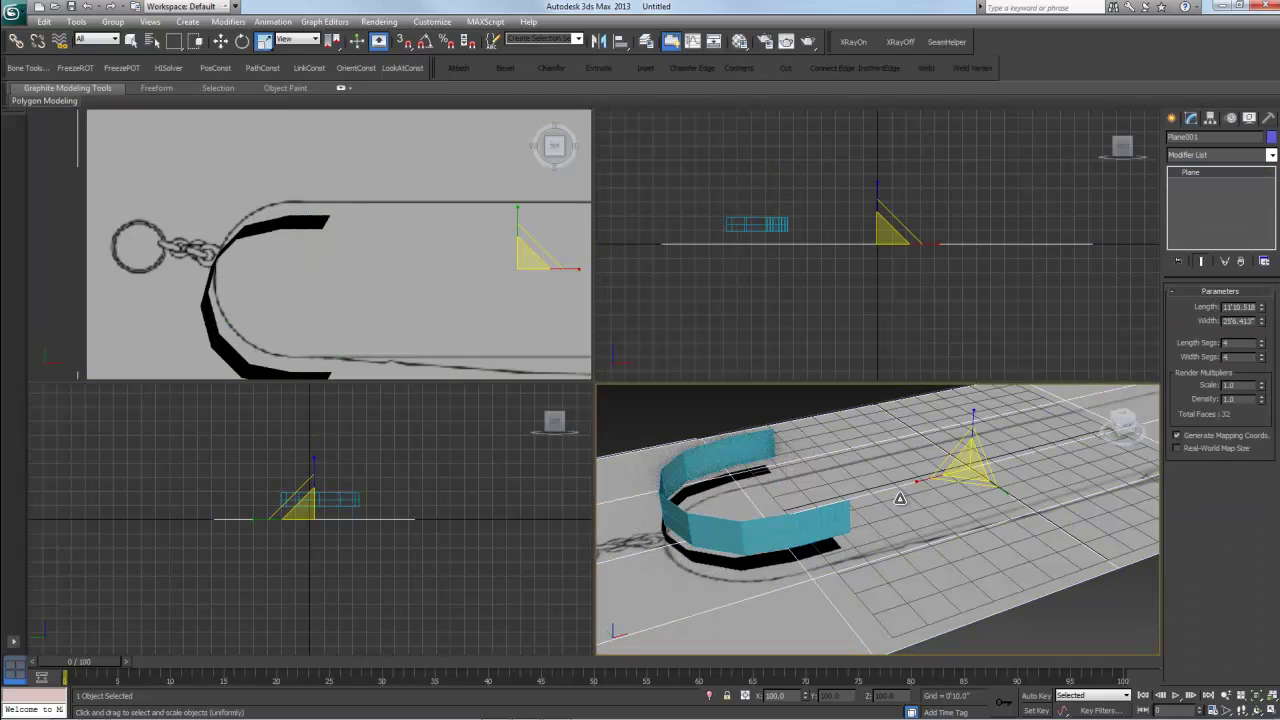
key("w")
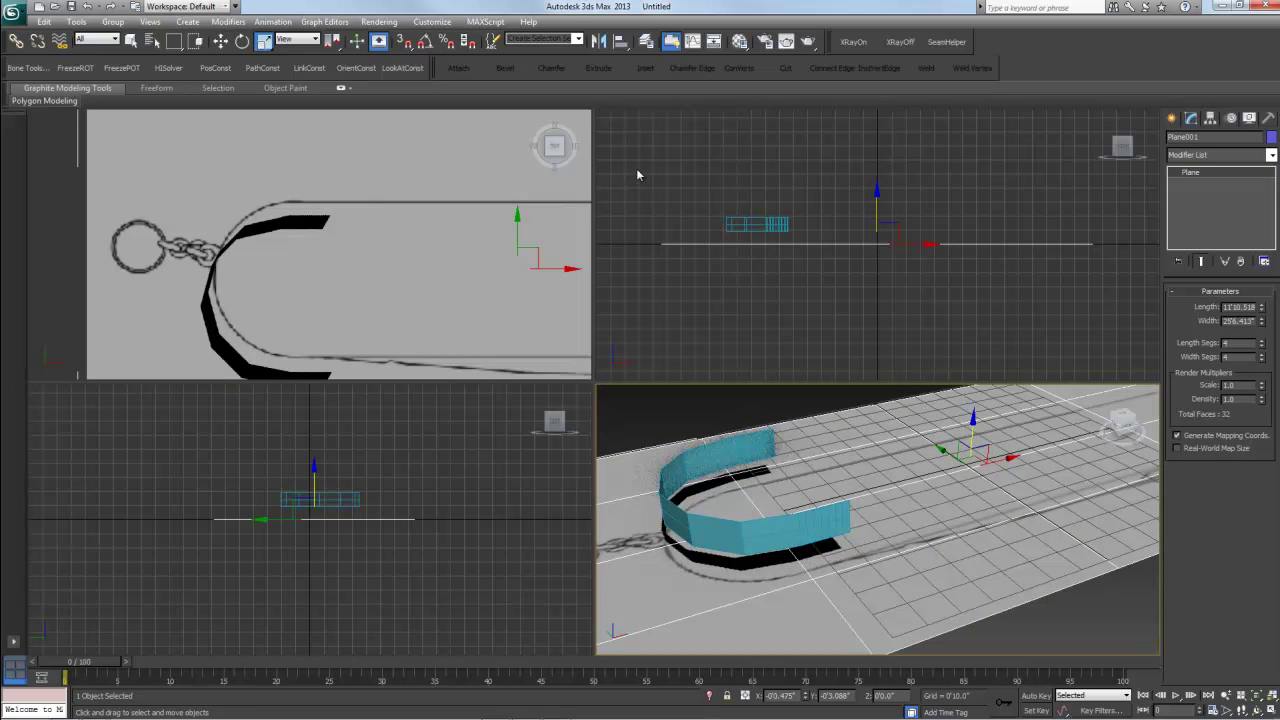
mouse_move(971, 424)
left_mouse_down()
mouse_move(960, 392)
mouse_move(951, 423)
left_mouse_up()
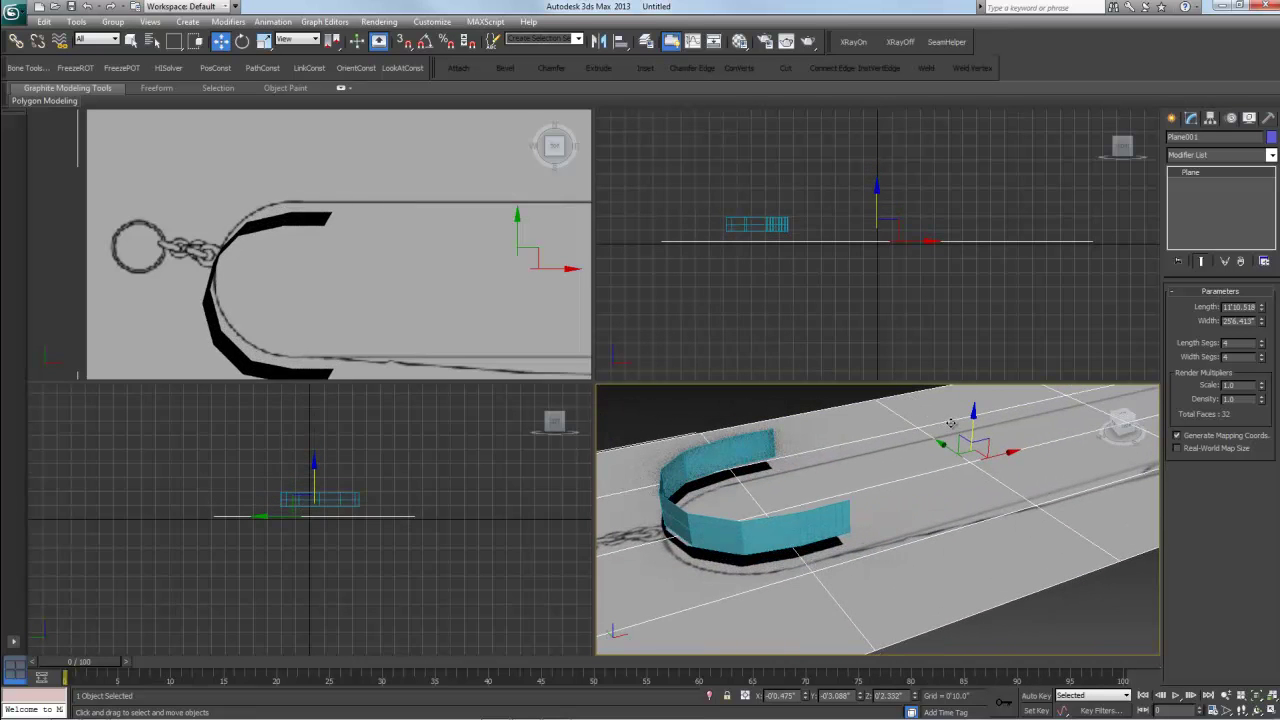
- Turn off Show Frozen in Gray for the blueprint plane and freeze it
right_click(899, 474)
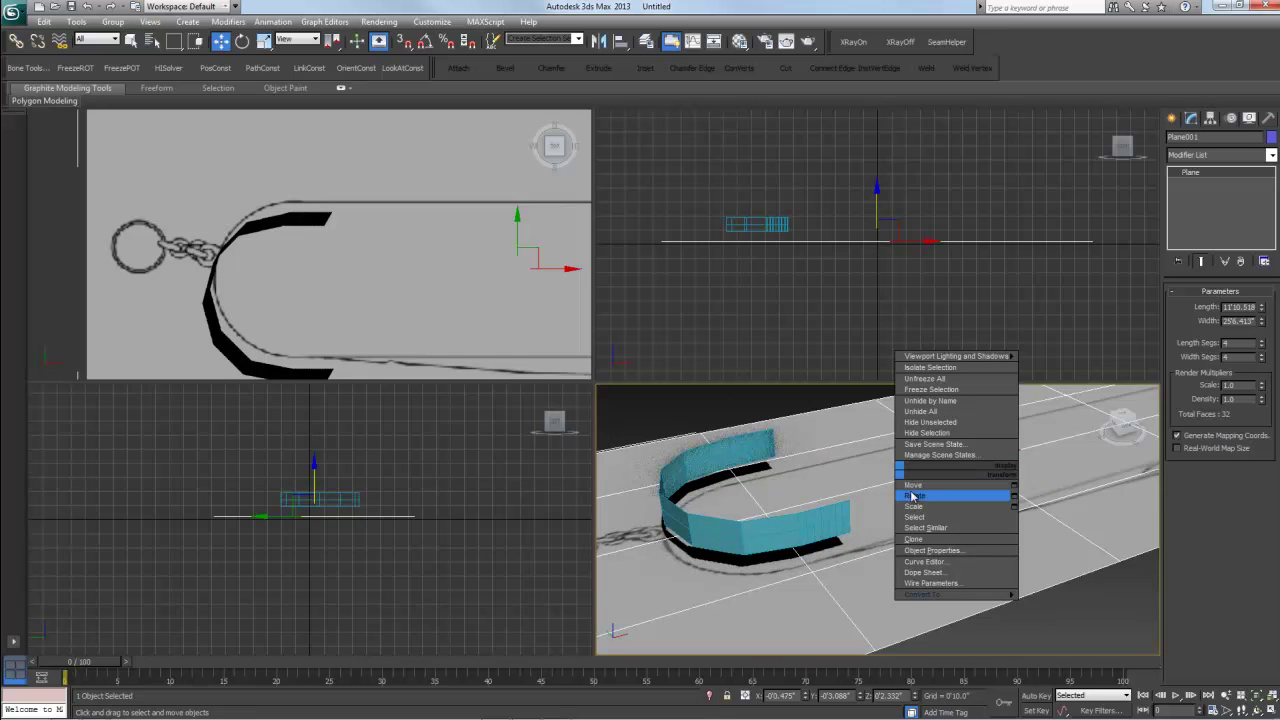
left_click(926, 550)
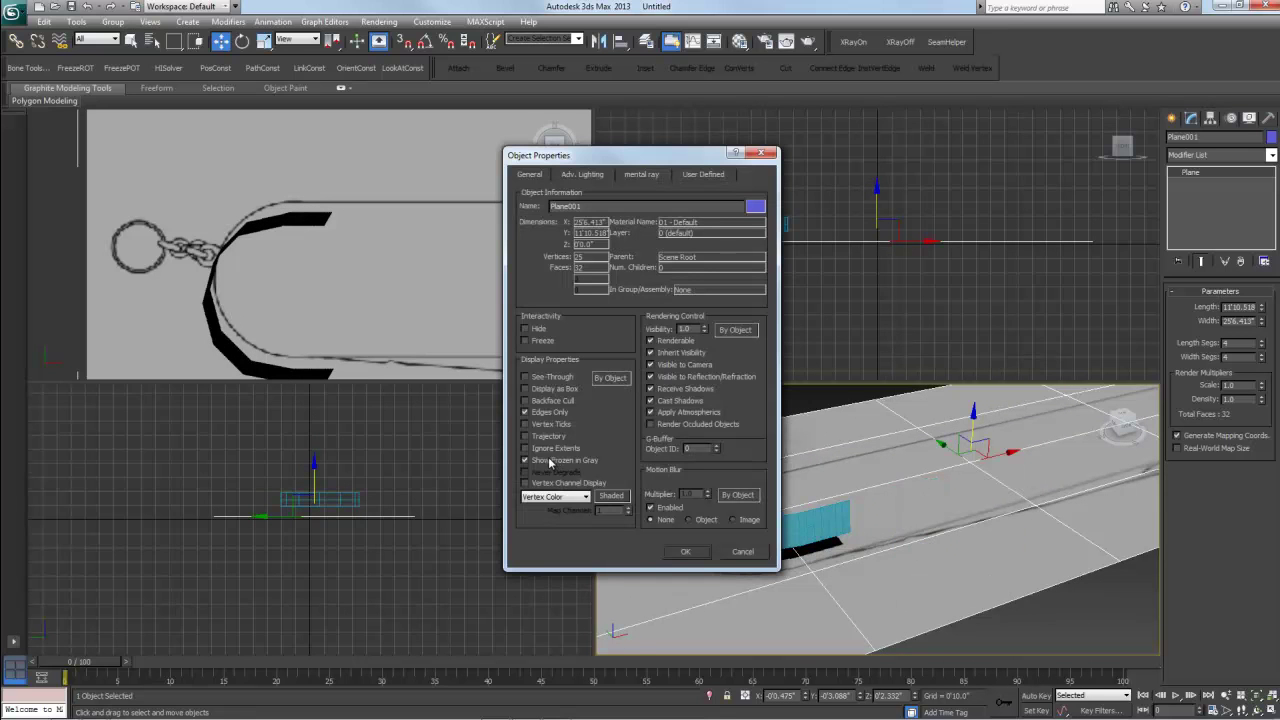
left_click(684, 553)
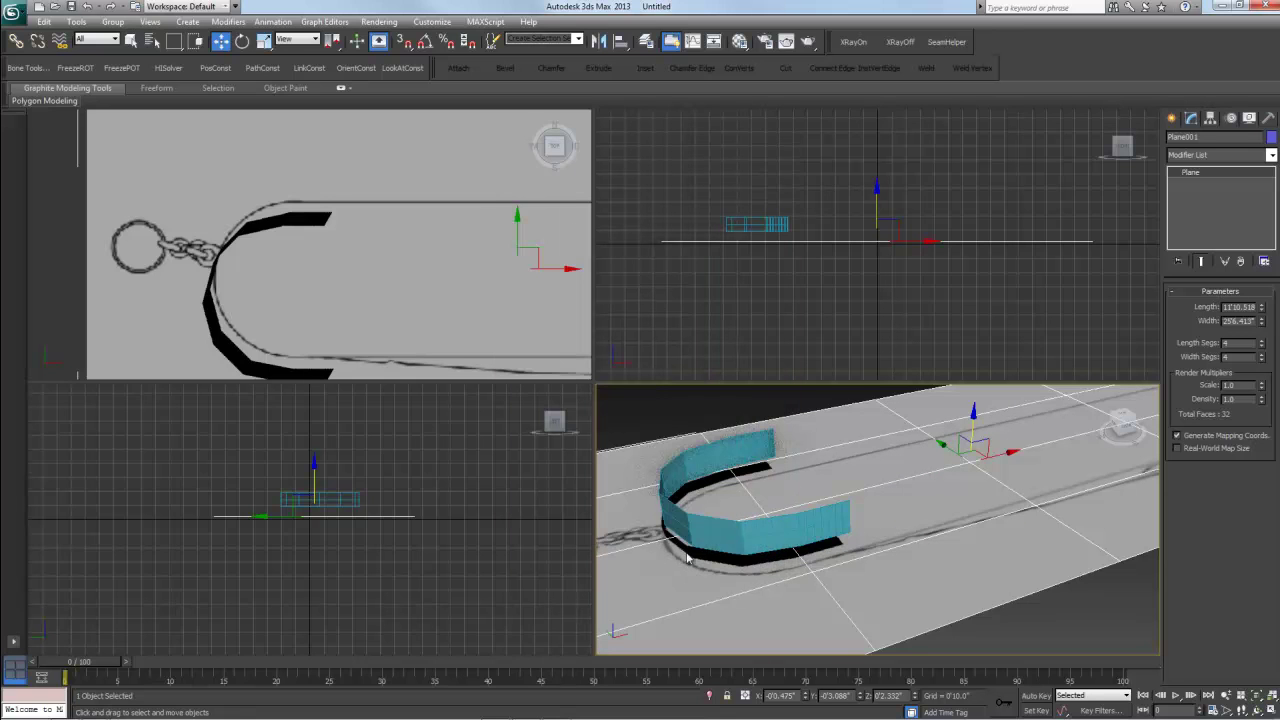
right_click(864, 480)
left_click(896, 392)
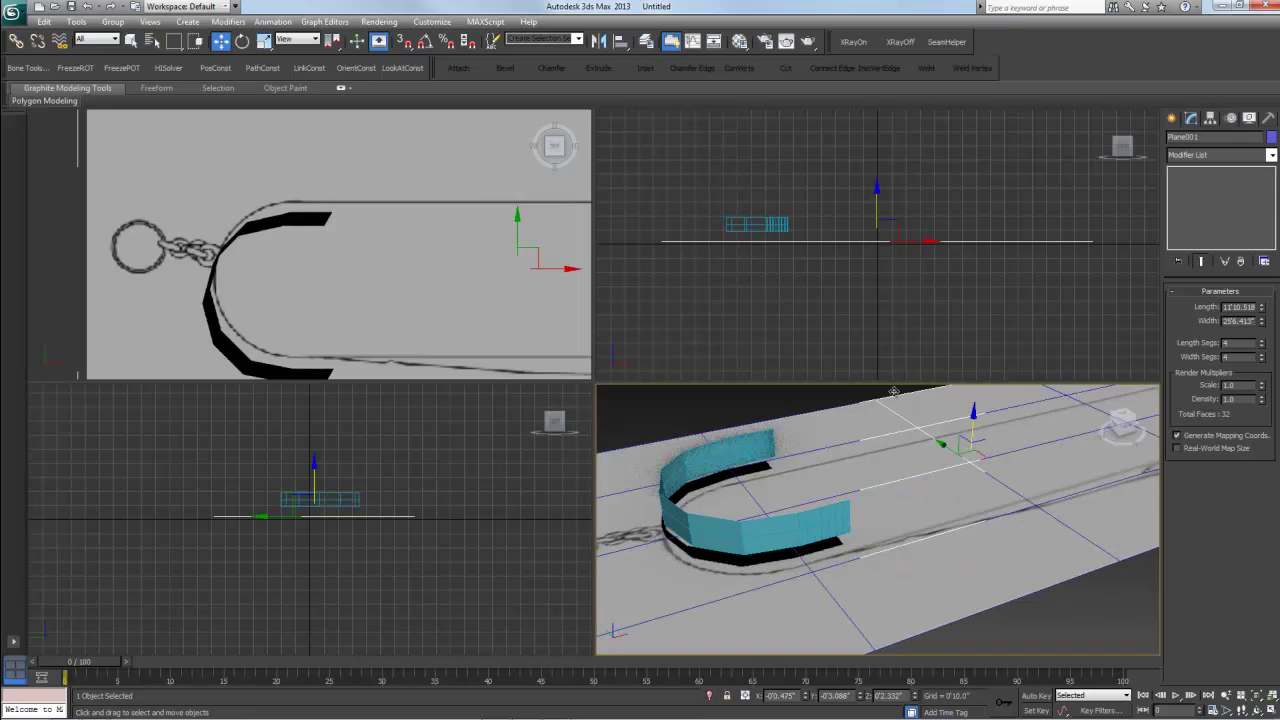
- Select the curved wall mesh and turn on edged-face display in the Top viewport, seen from an angle
left_click(700, 466)
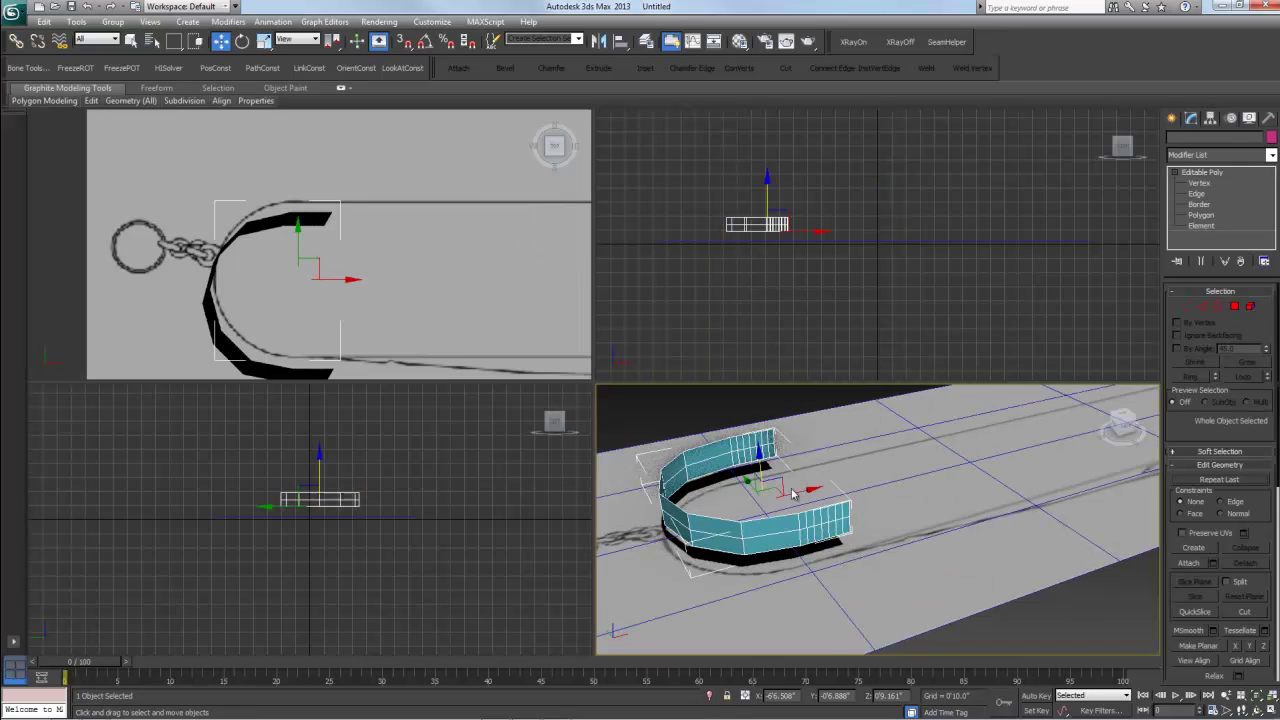
scroll(802, 469, "down", 8)
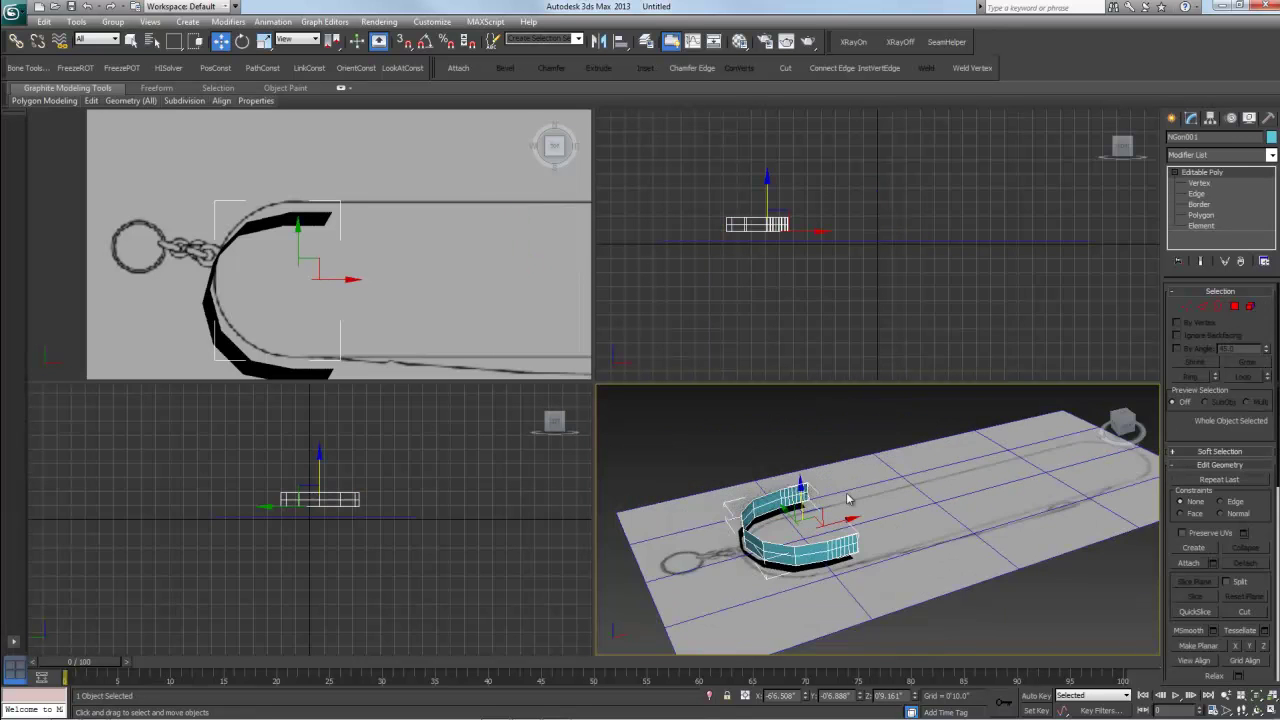
scroll(847, 498, "up", 2)
middle_click_drag(880, 508, 842, 508)
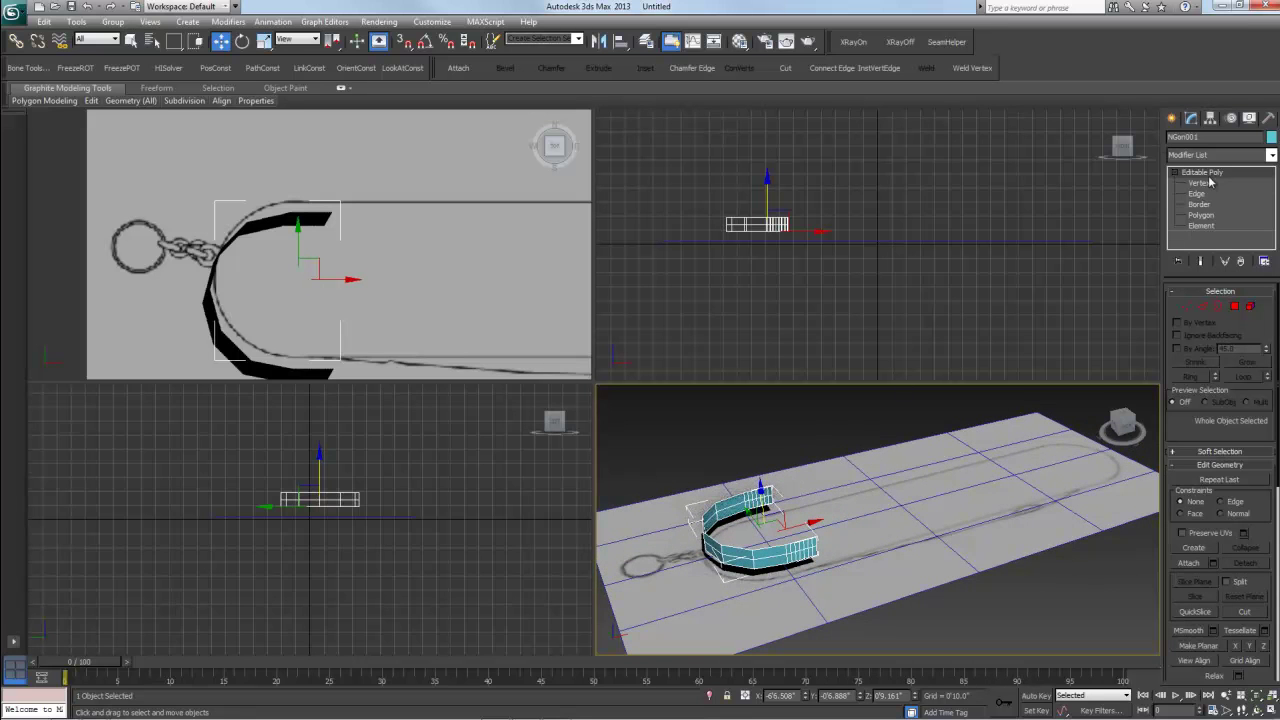
middle_click_drag(509, 307, 437, 316)
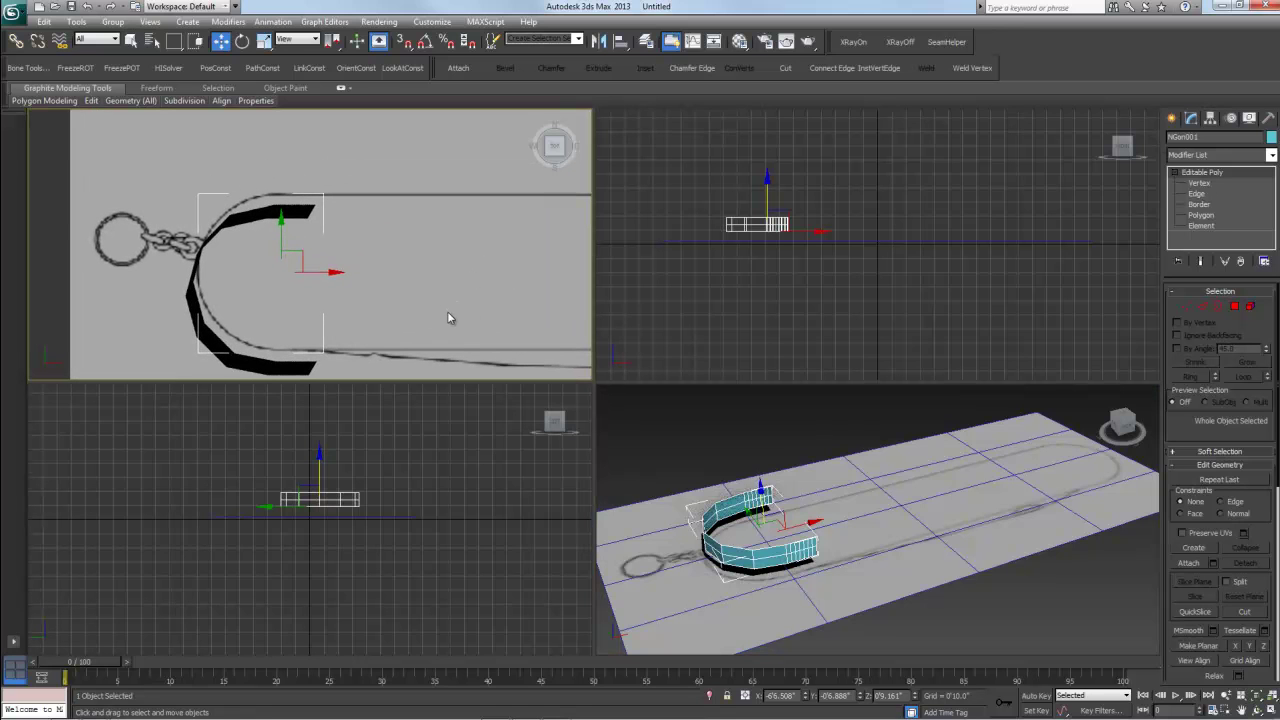
middle_click_drag(440, 324, 404, 246, "alt")
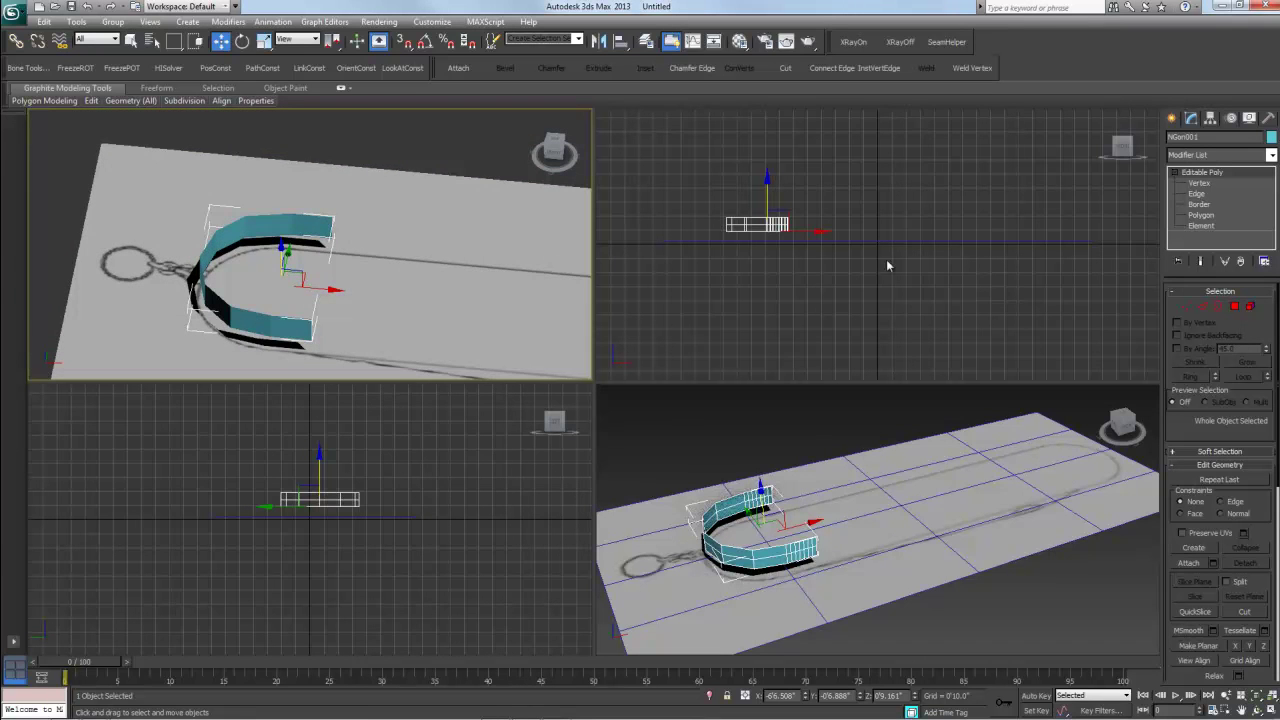
key("F3")
key("F4")
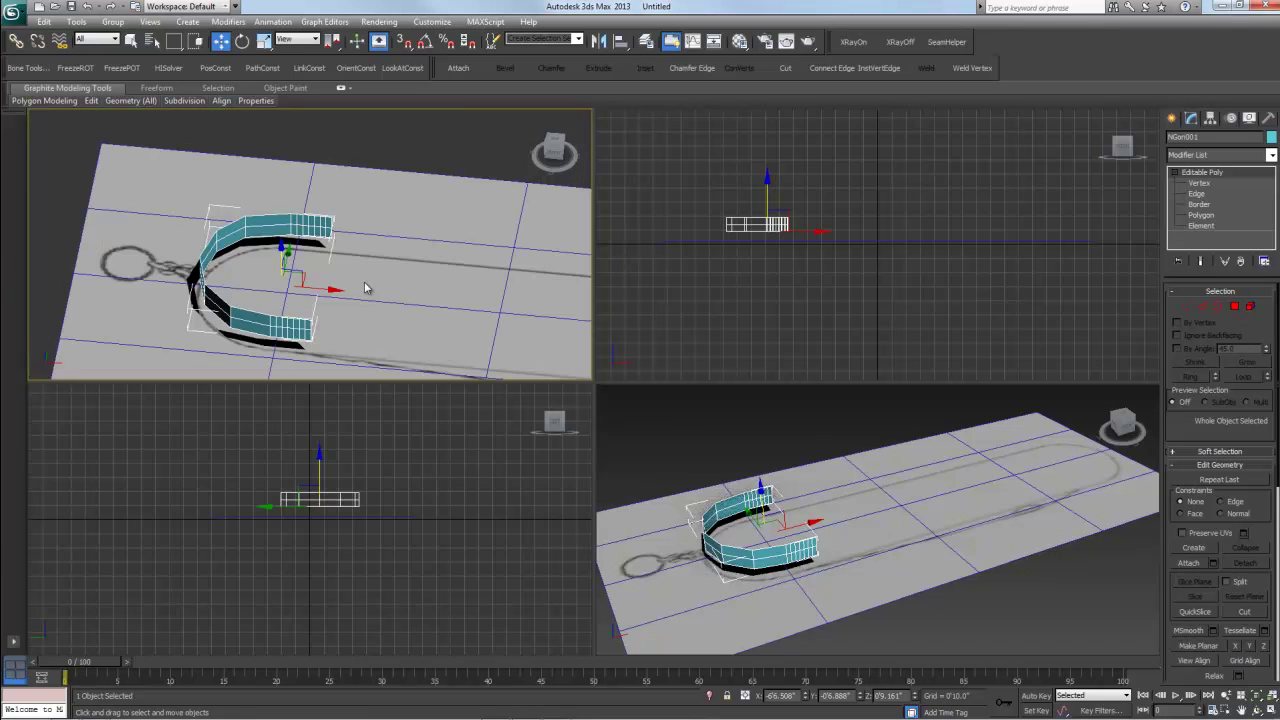
- Enter Edge sub-object mode and select the upper vertical edge at the open end of the curved wall's near arm
middle_click_drag(363, 300, 369, 241, "alt")
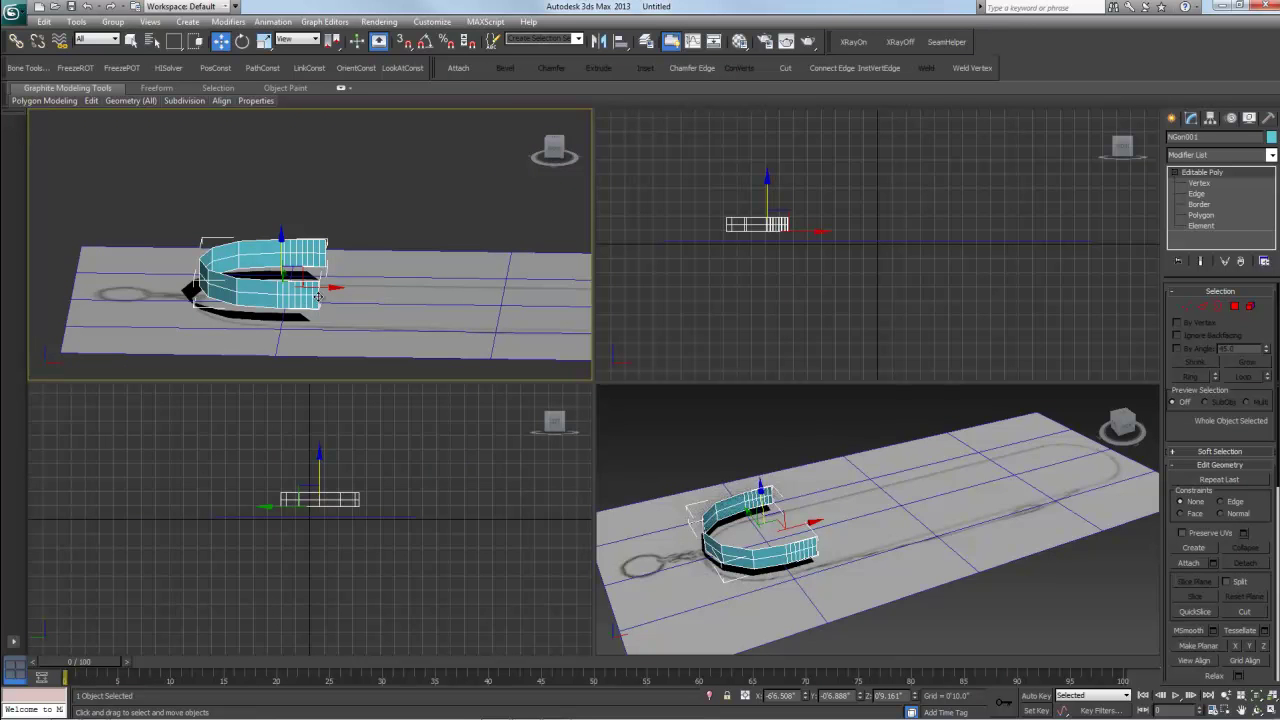
middle_click_drag(378, 257, 362, 288, "alt")
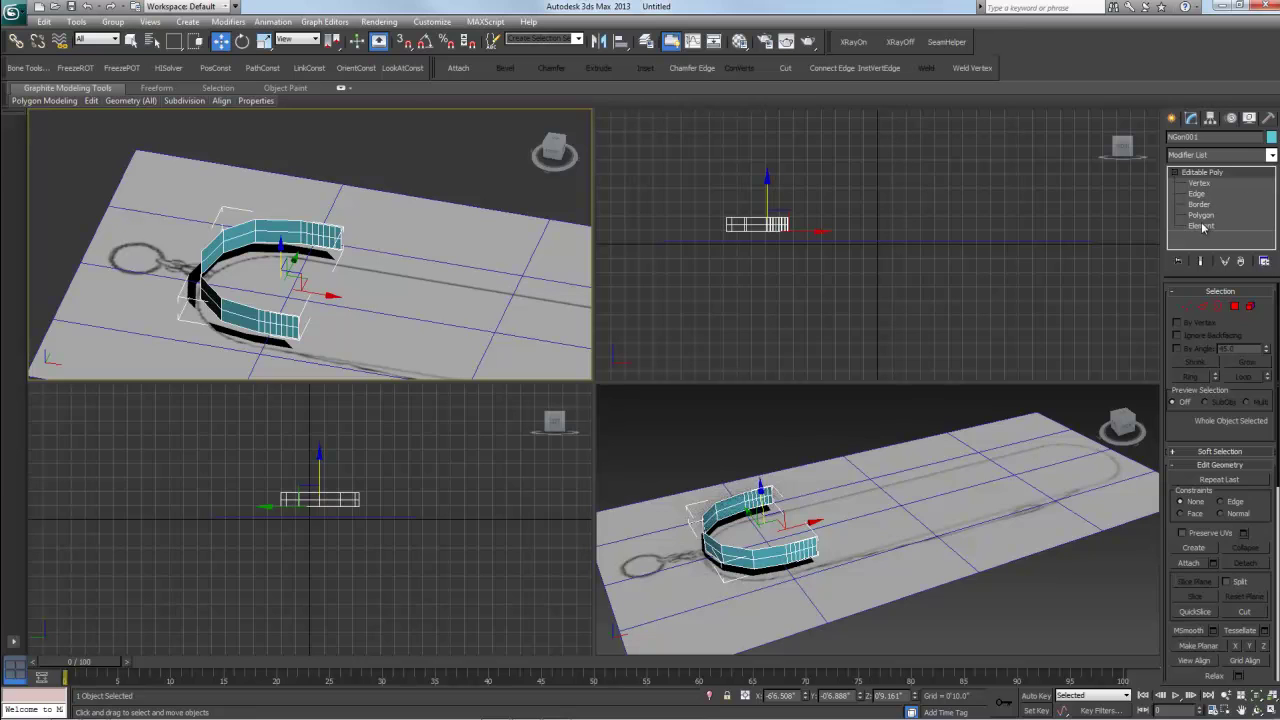
left_click(1198, 193)
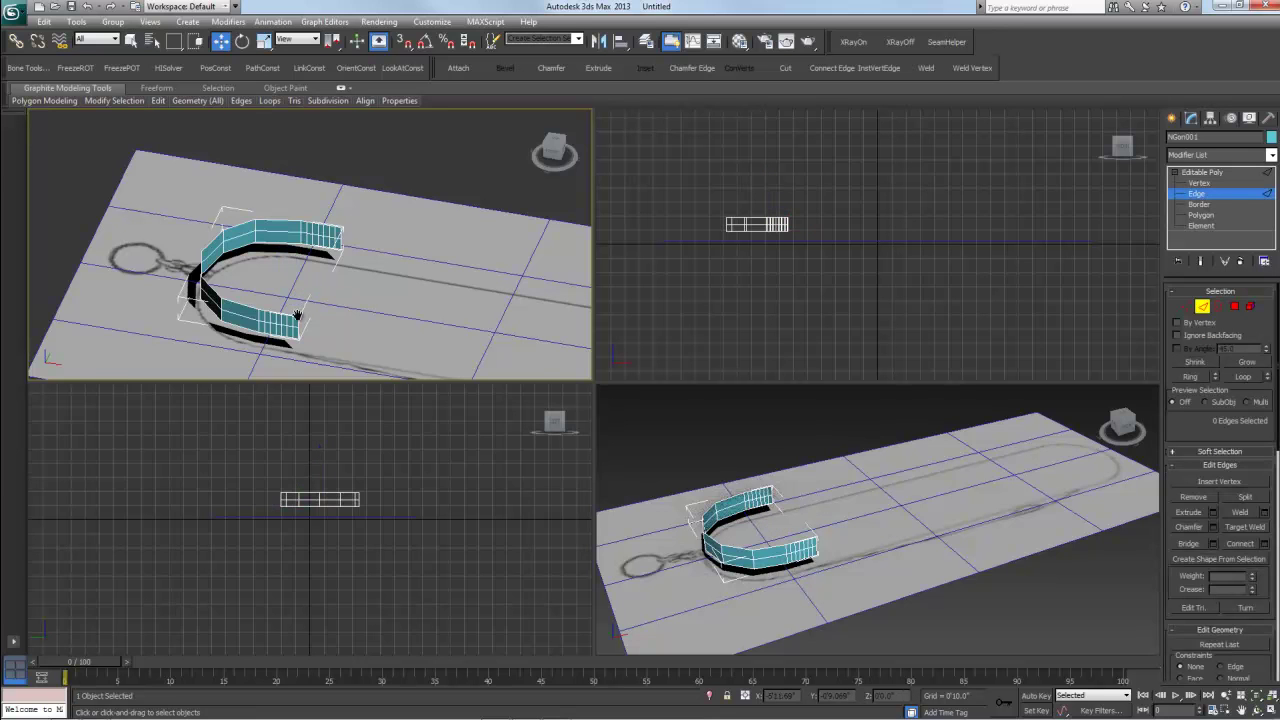
scroll(297, 313, "up", 2)
scroll(305, 316, "up", 4)
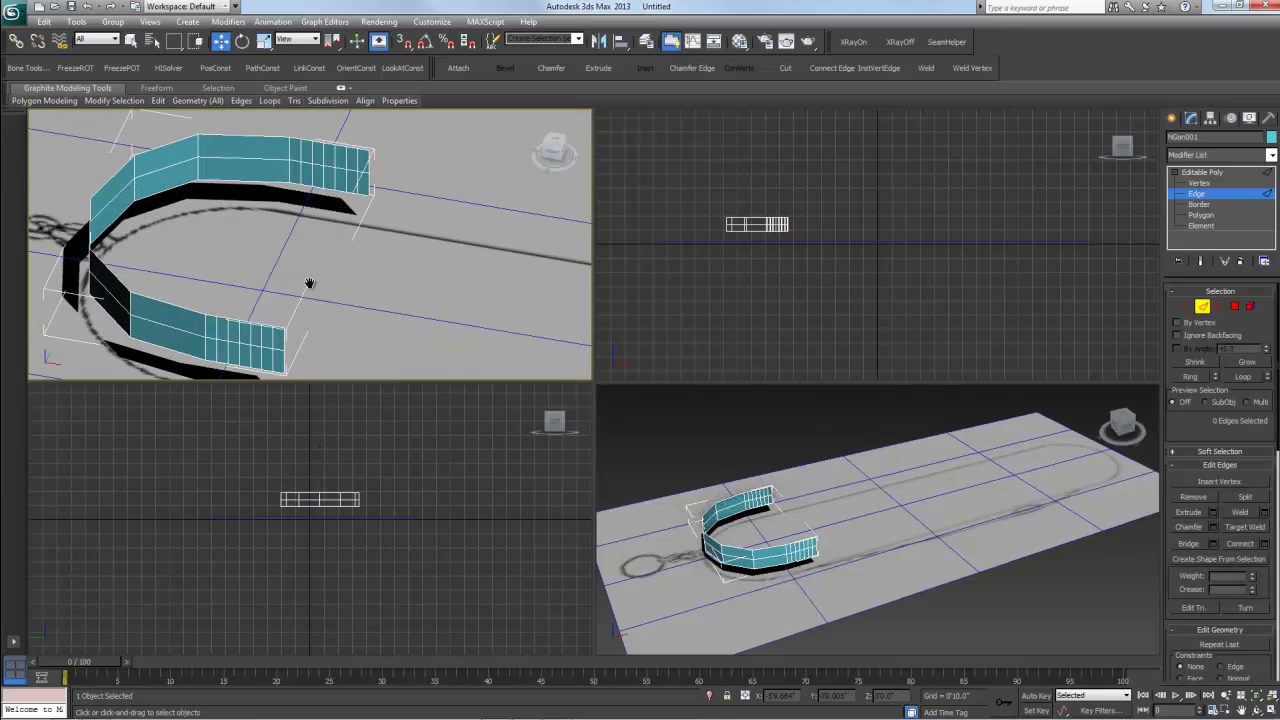
scroll(305, 300, "up", 3)
scroll(302, 311, "up", 3)
key("alt+w")
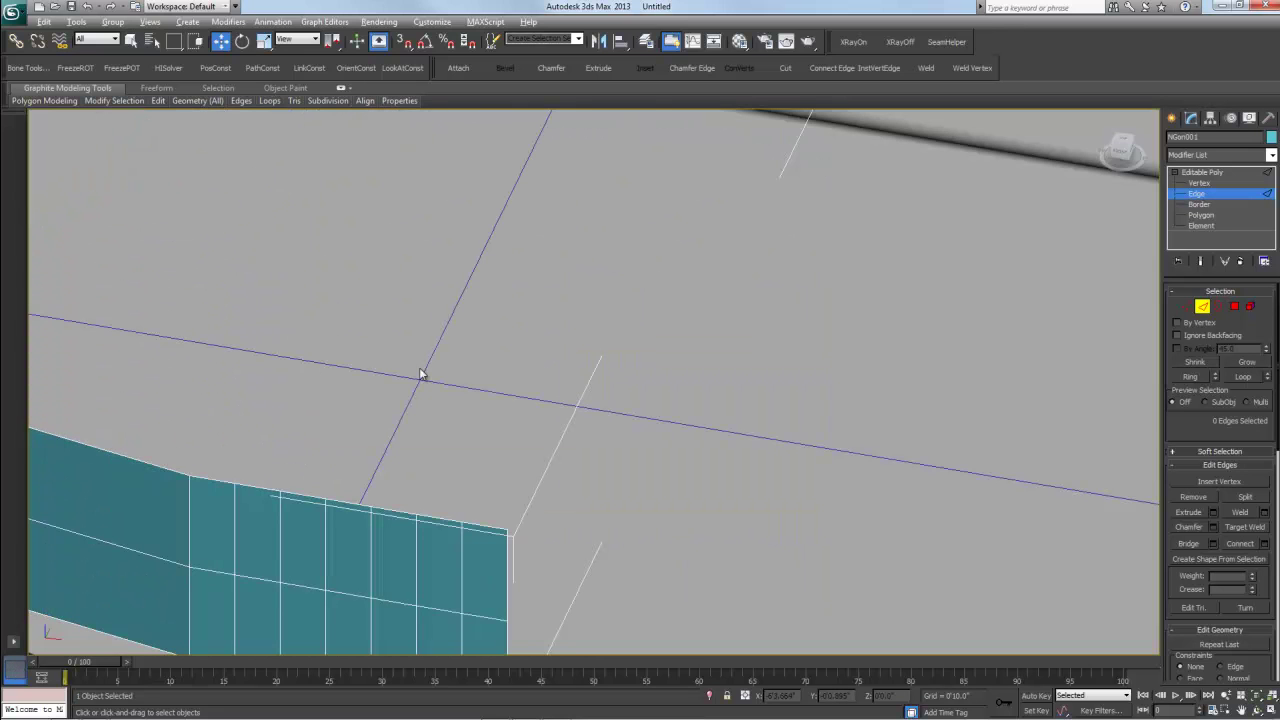
scroll(468, 366, "down", 6)
scroll(576, 413, "up", 4)
left_click(550, 485)
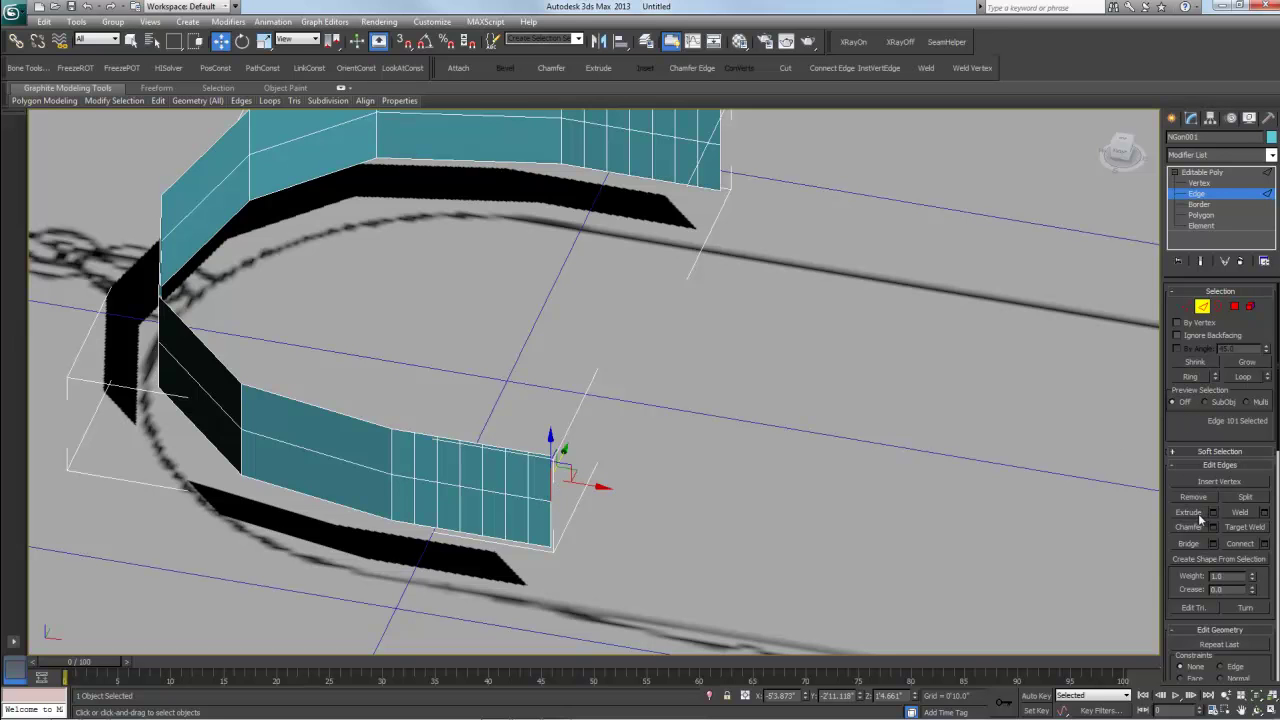
- Try to extrude the selected end edge with a height of 0'10.0" and a width of about 0'7.787", then cancel
key("shift+e")
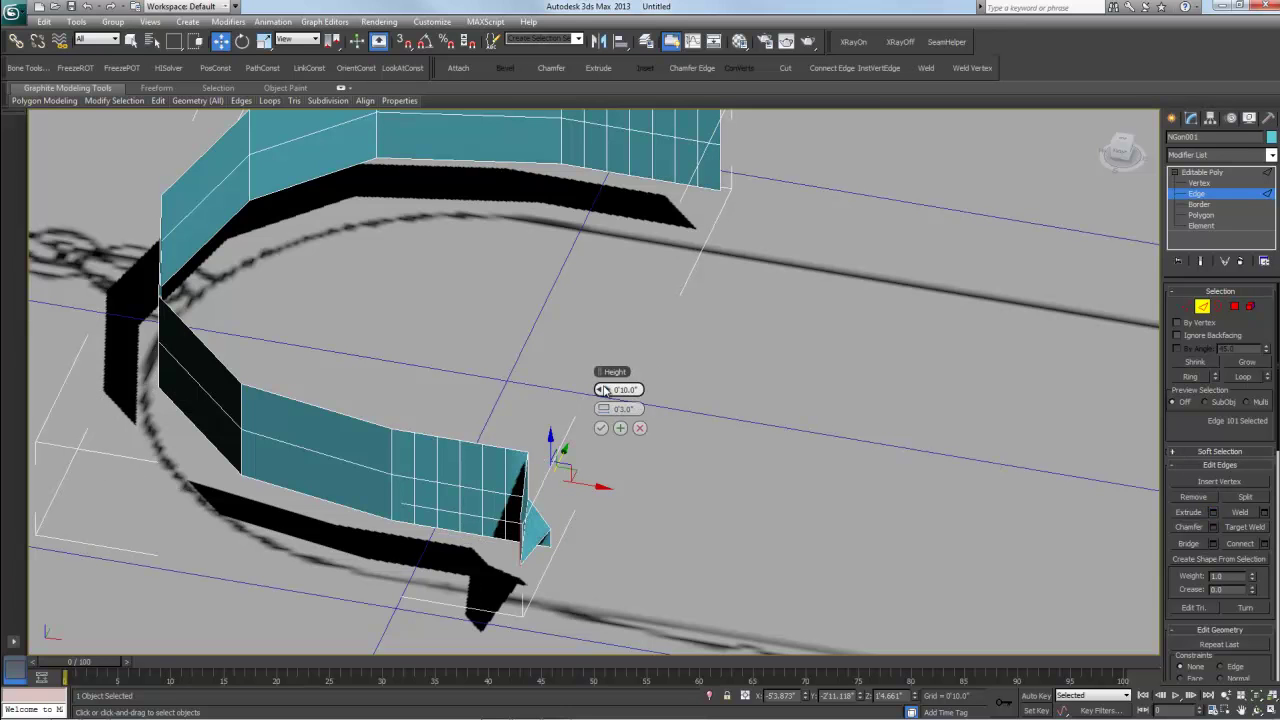
left_click_drag(605, 389, 482, 383)
type("10")
key("Return")
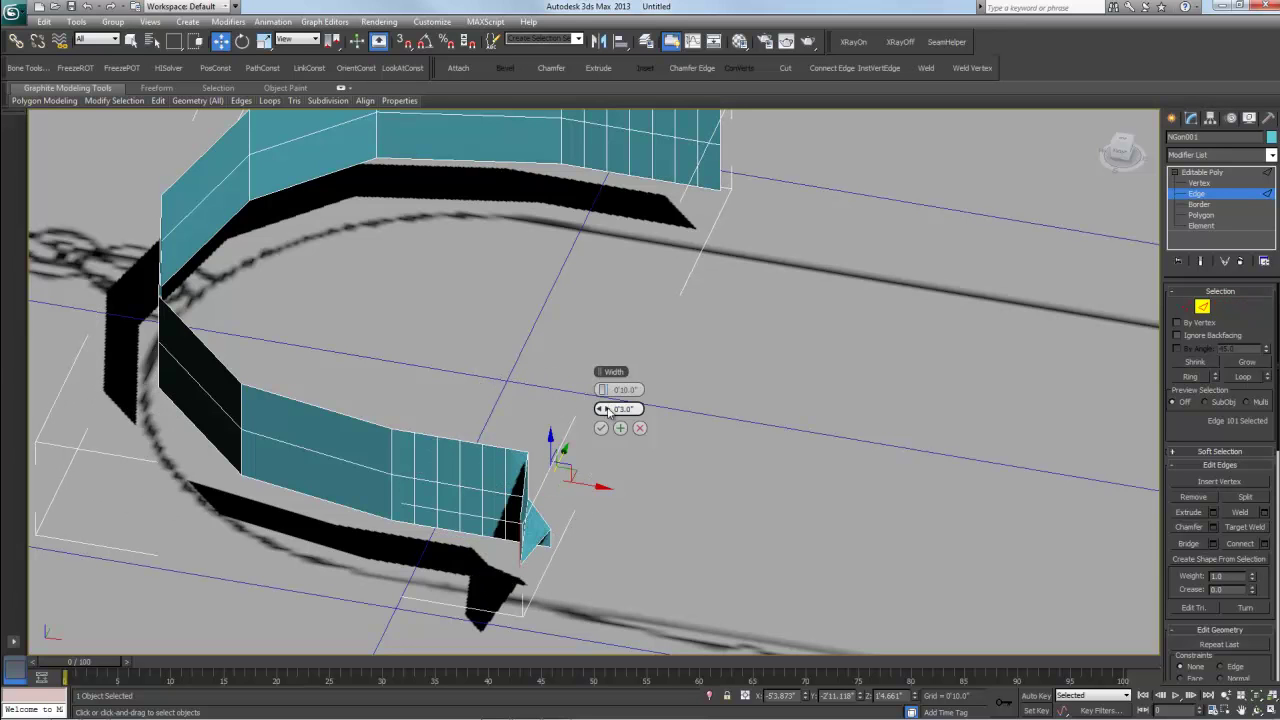
left_click_drag(607, 412, 661, 420)
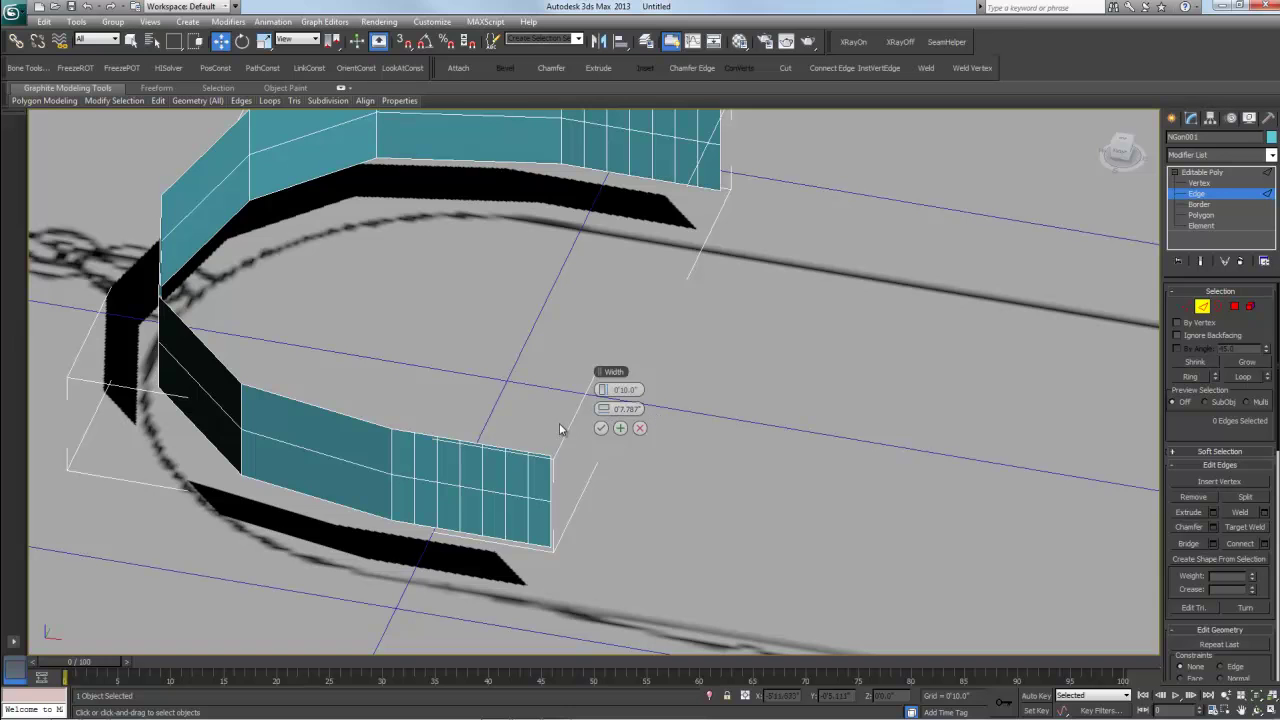
left_click(640, 430)
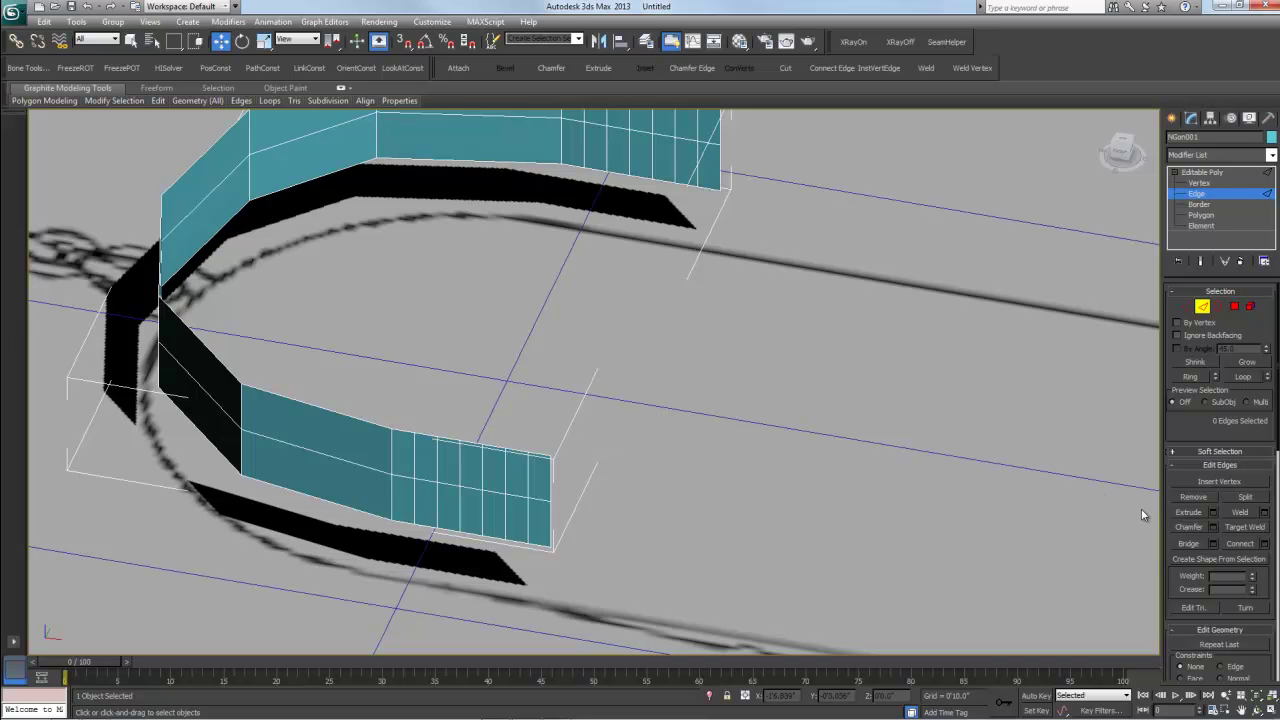
- Try a freehand Extrude on the near arm's upper end edge, inspect its direction, and undo it
left_click(1188, 512)
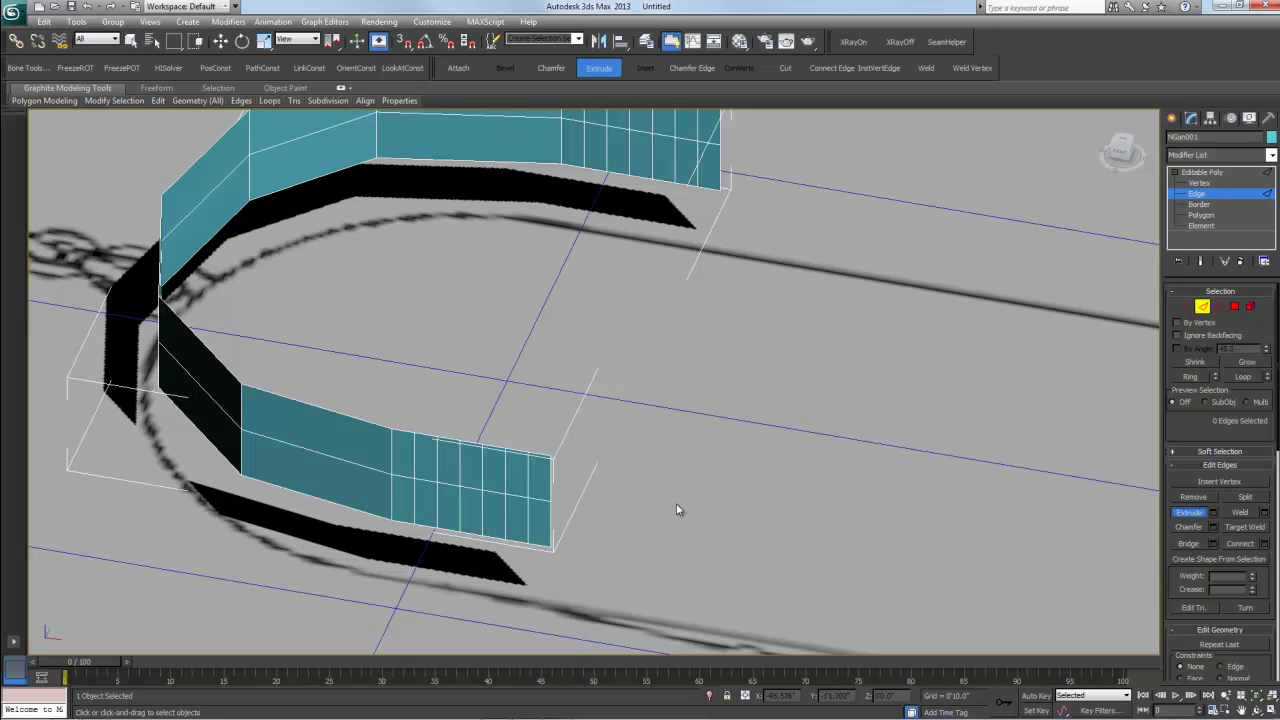
left_click(549, 477)
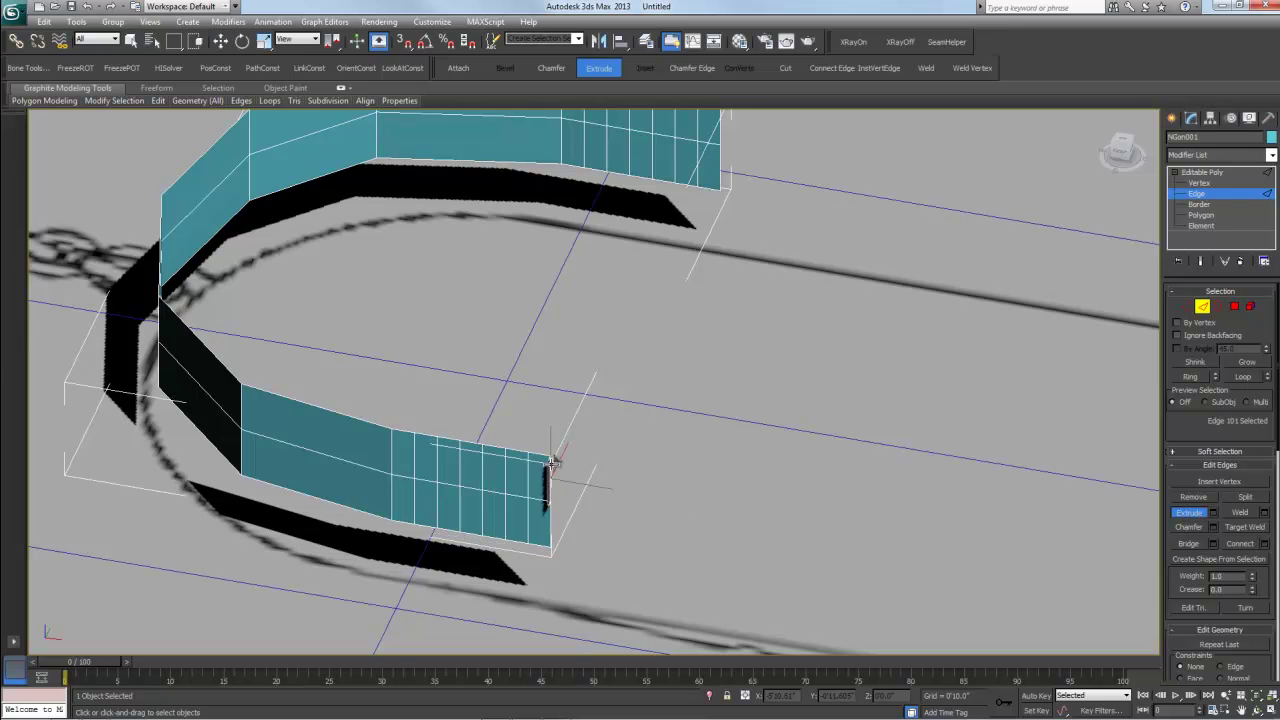
mouse_move(549, 487)
left_mouse_down()
mouse_move(540, 515)
mouse_move(546, 475)
left_mouse_up()
middle_click_drag(598, 495, 537, 497, "alt")
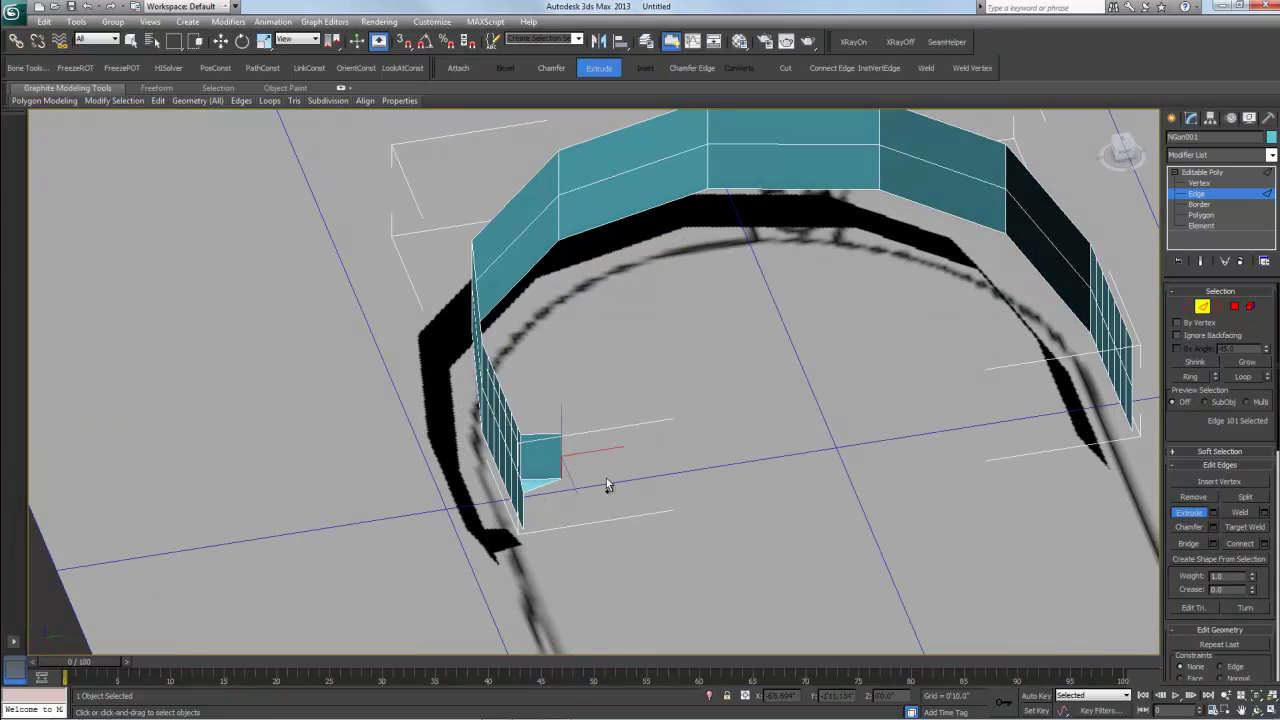
key("ctrl+z")
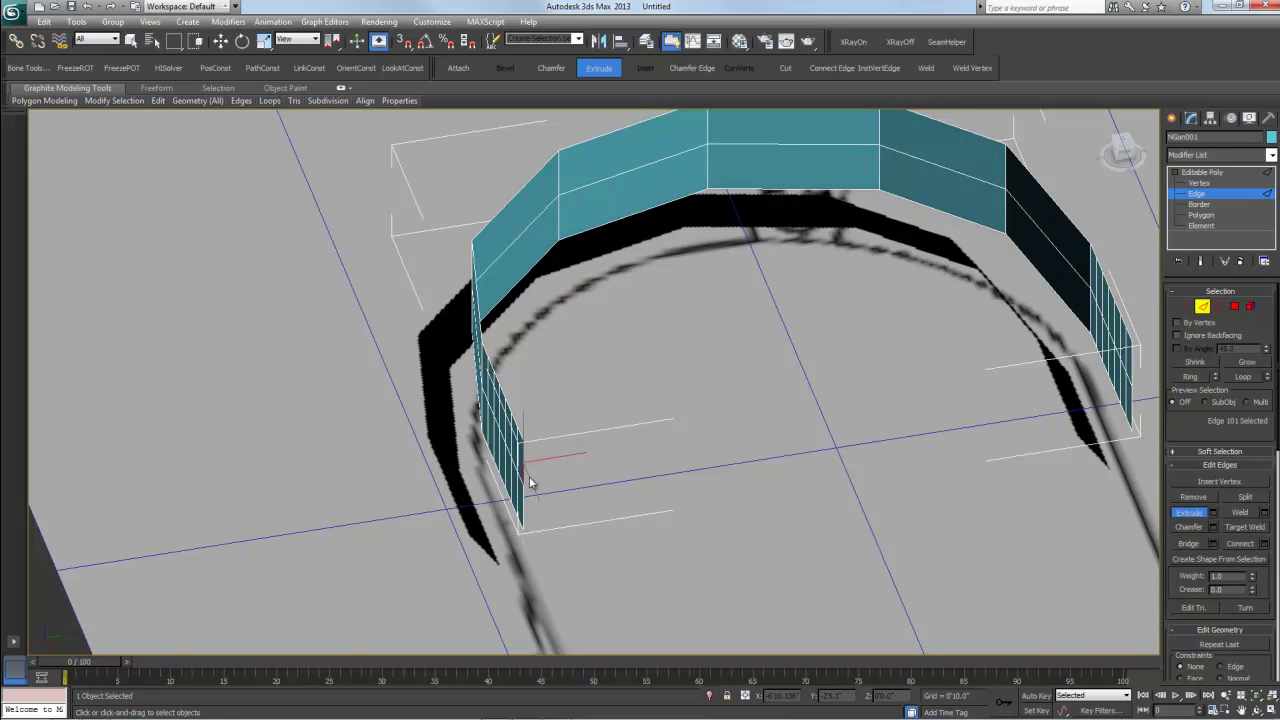
- Leave Extrude for the Move tool and select both vertical edges at the near arm's open end
middle_click_drag(579, 490, 639, 490, "alt")
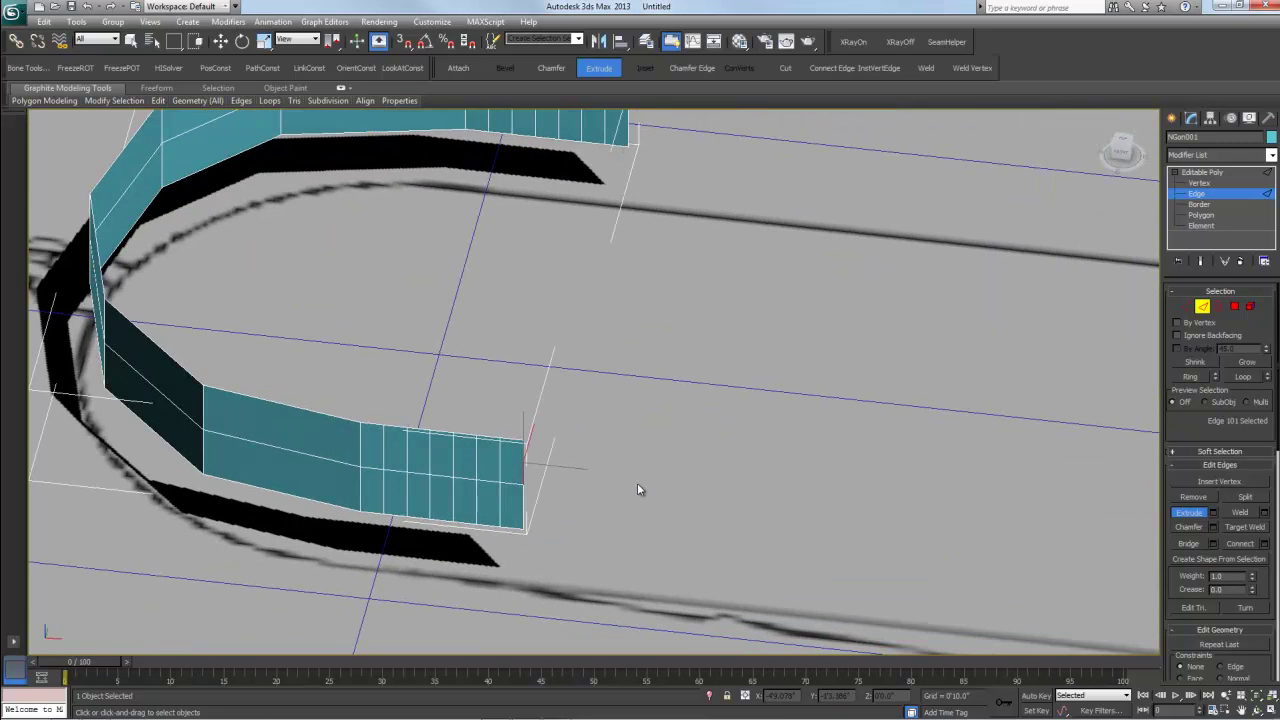
left_click(525, 500, "ctrl")
middle_click_drag(613, 523, 568, 544)
scroll(613, 545, "down", 2)
scroll(566, 543, "up", 4)
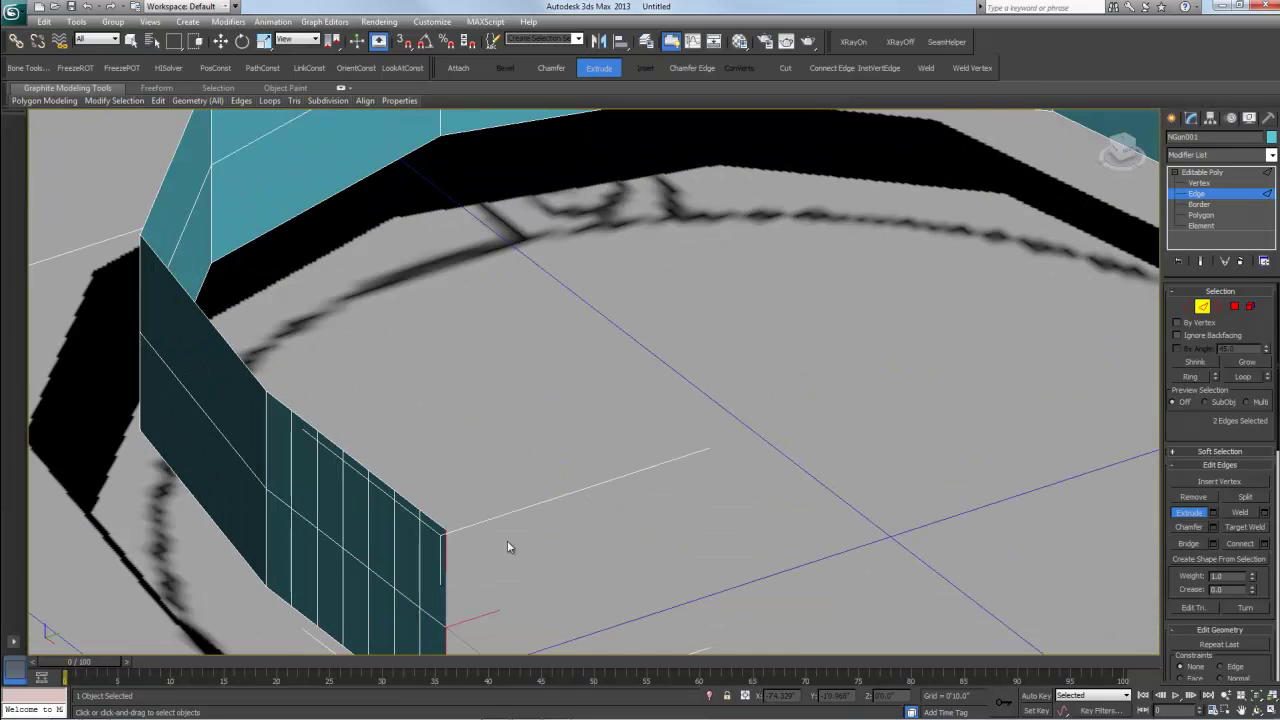
scroll(496, 560, "down", 3)
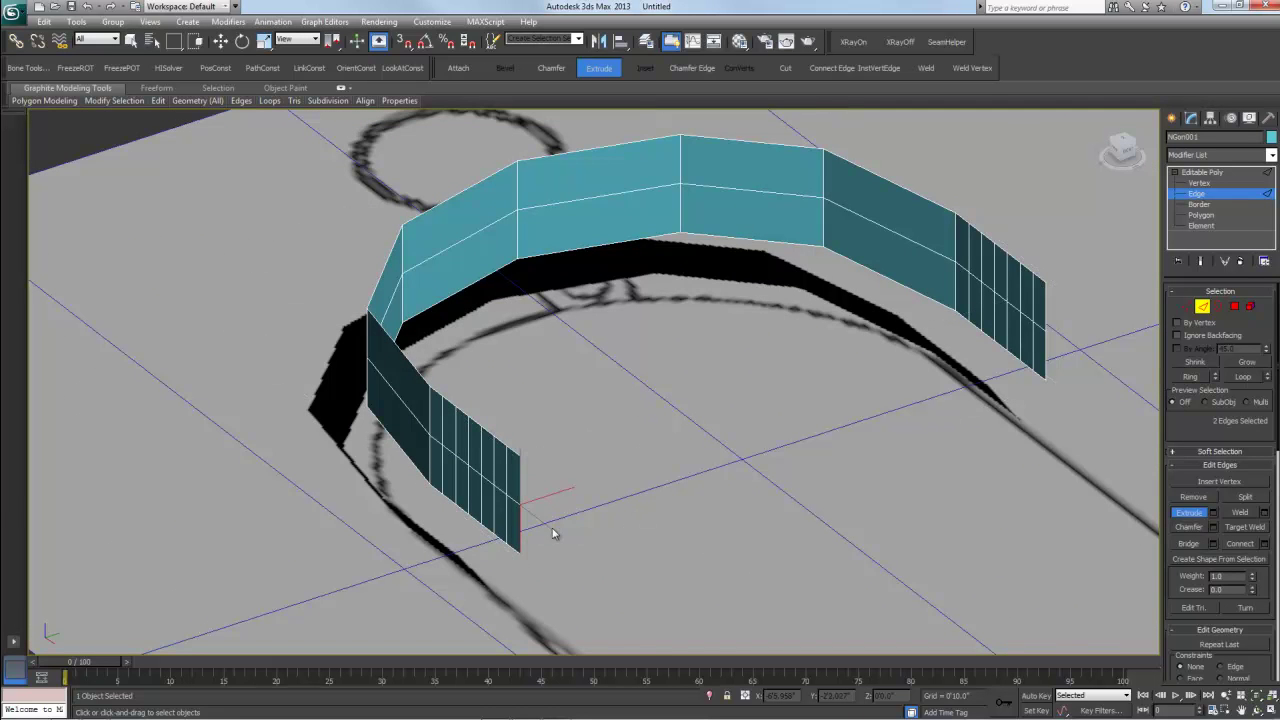
scroll(612, 538, "down", 3)
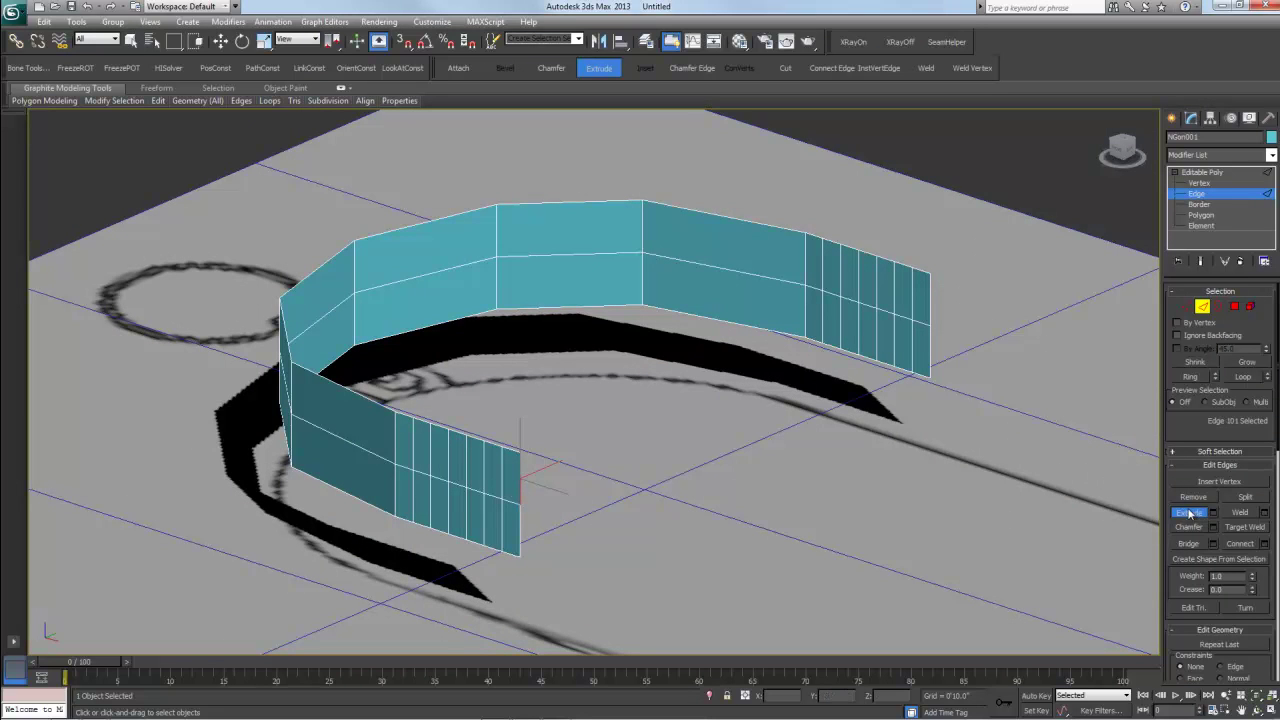
key("w")
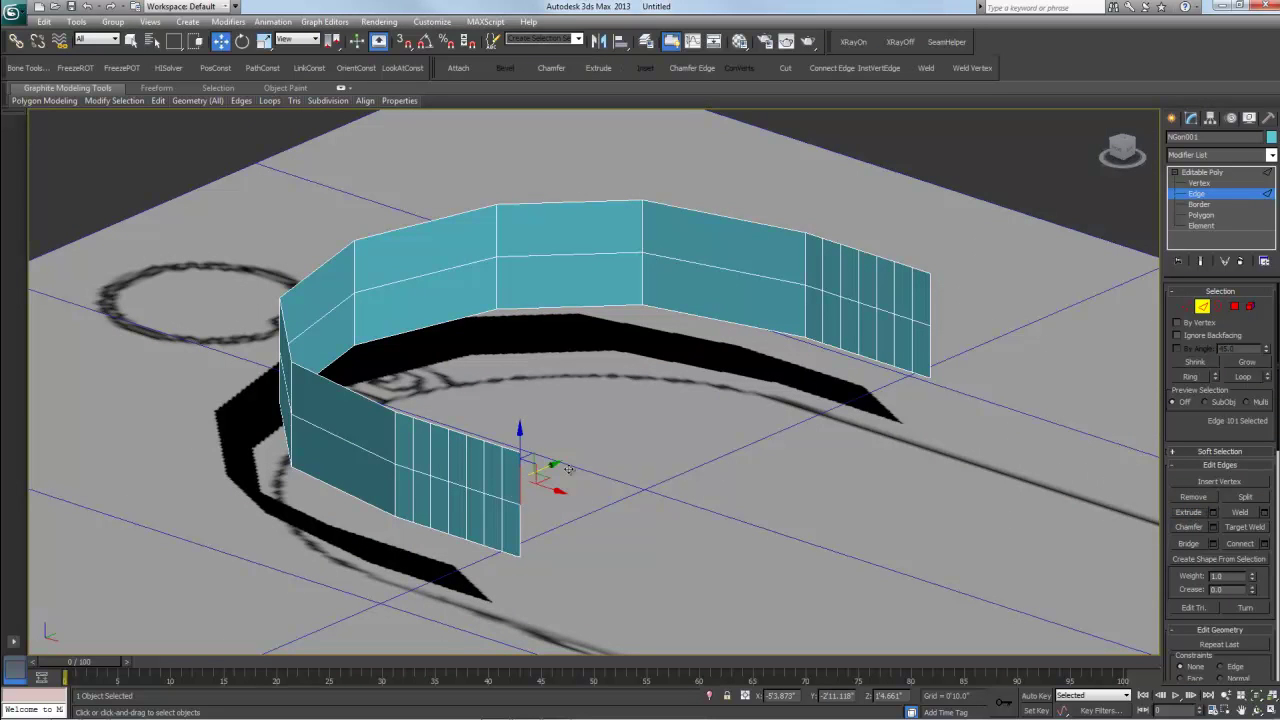
left_click(519, 520, "ctrl")
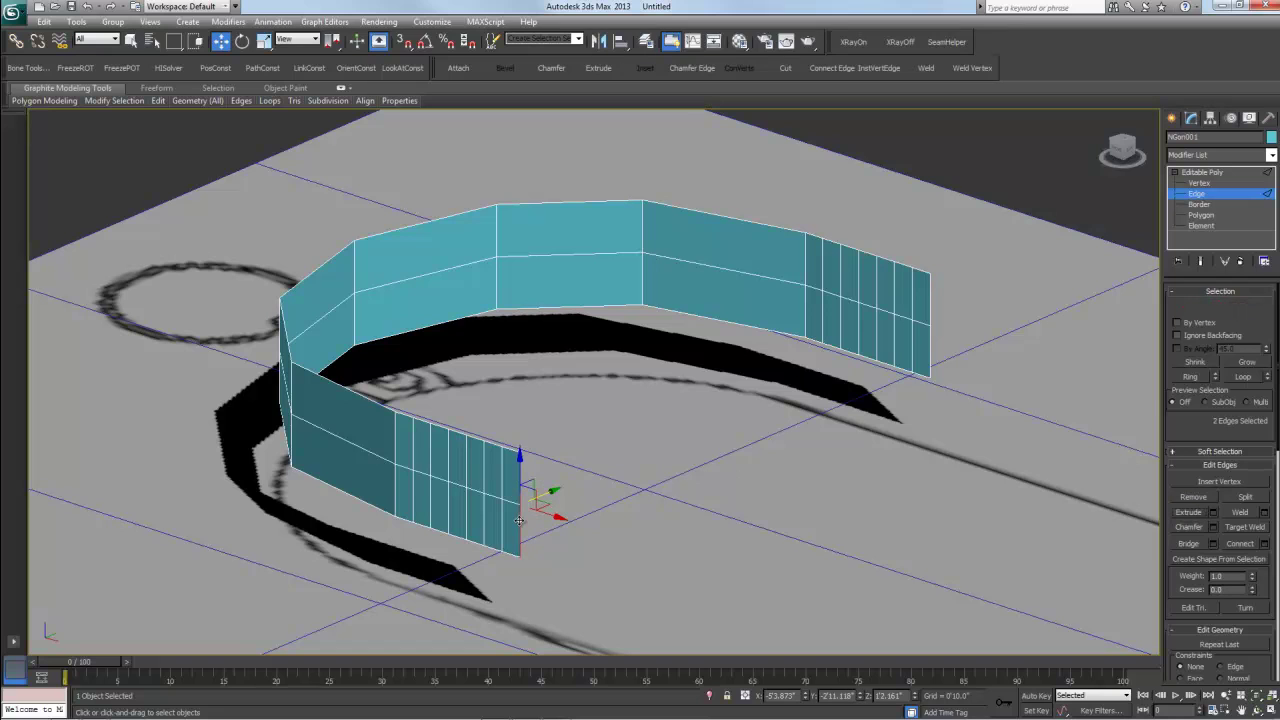
left_click(522, 524, "ctrl")
left_click(522, 524)
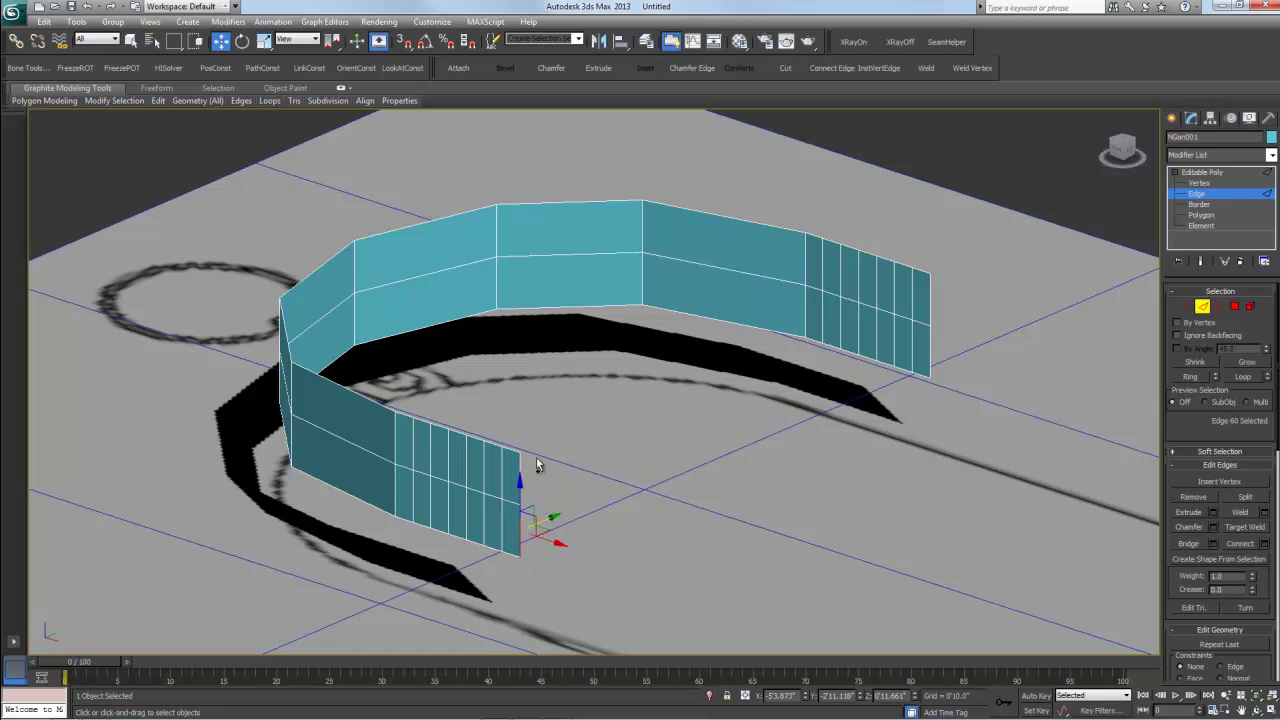
left_click(519, 462)
- Try to move the near arm's two end edges outward along the X axis, and undo the move
left_click_drag(558, 516, 602, 543)
key("ctrl+z")
scroll(558, 520, "up", 3)
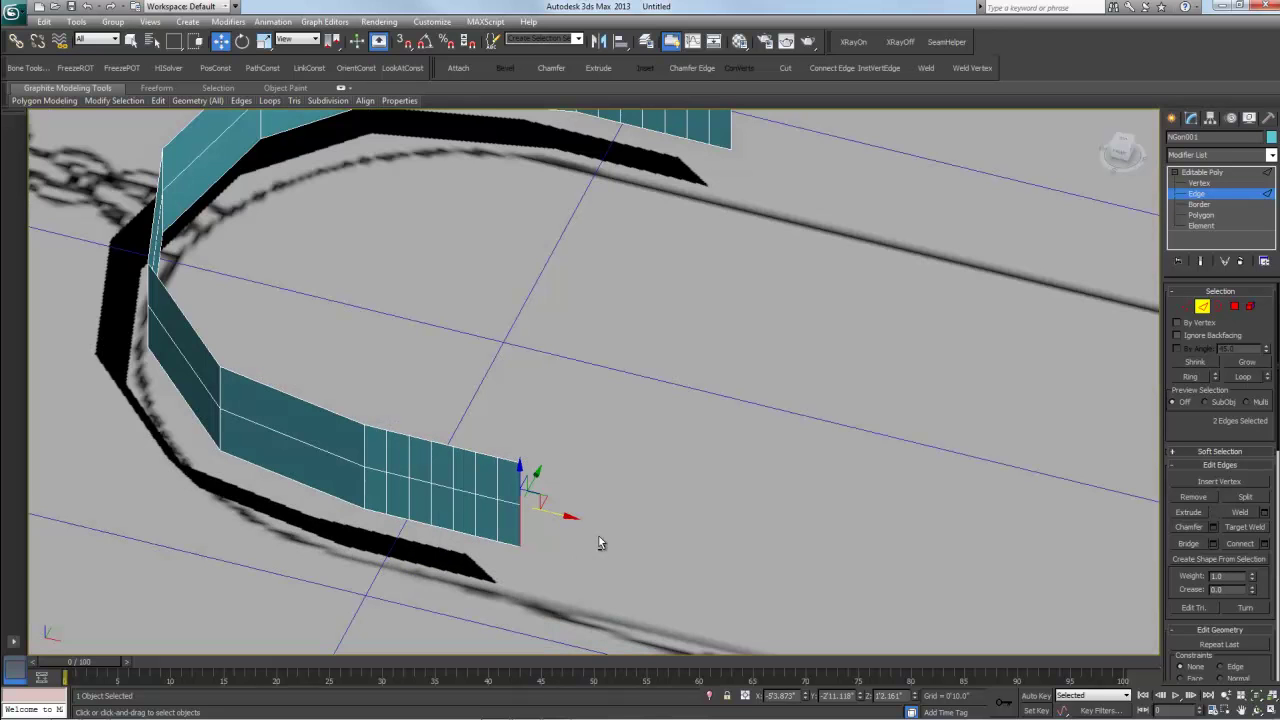
- Add the two vertical edges at the far arm's open end to the edge selection
key("alt+w")
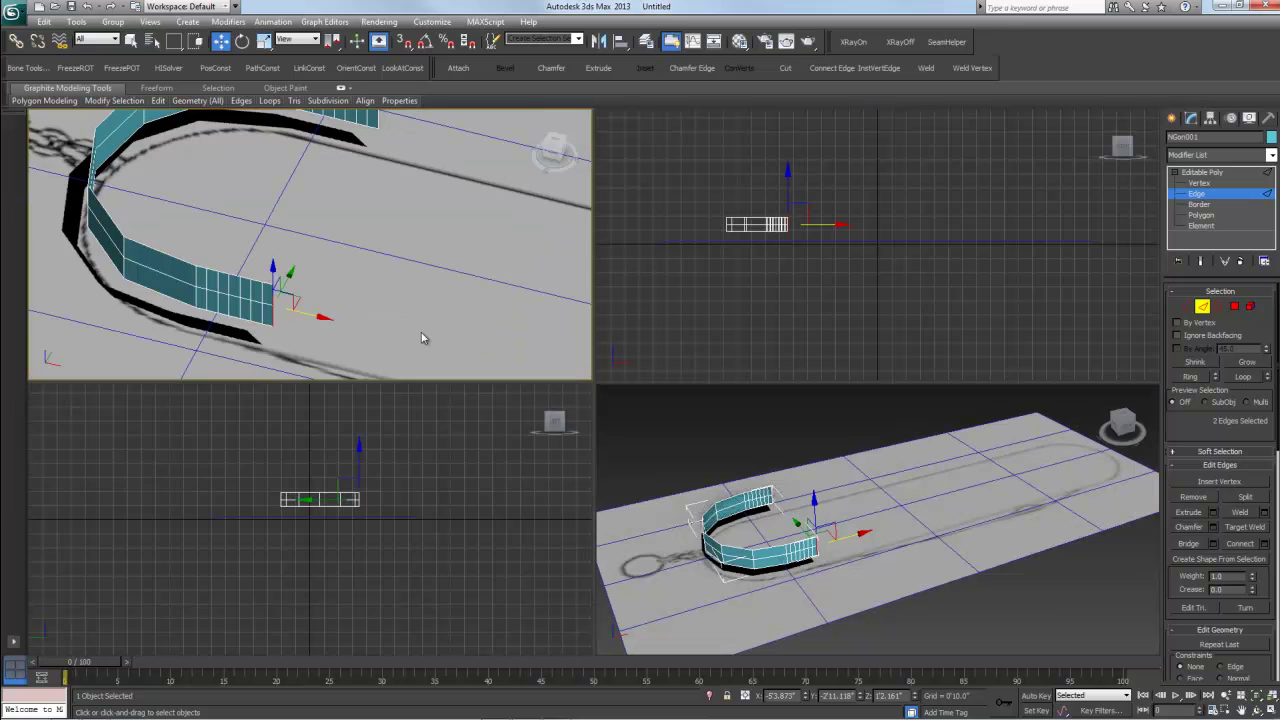
left_click(553, 147)
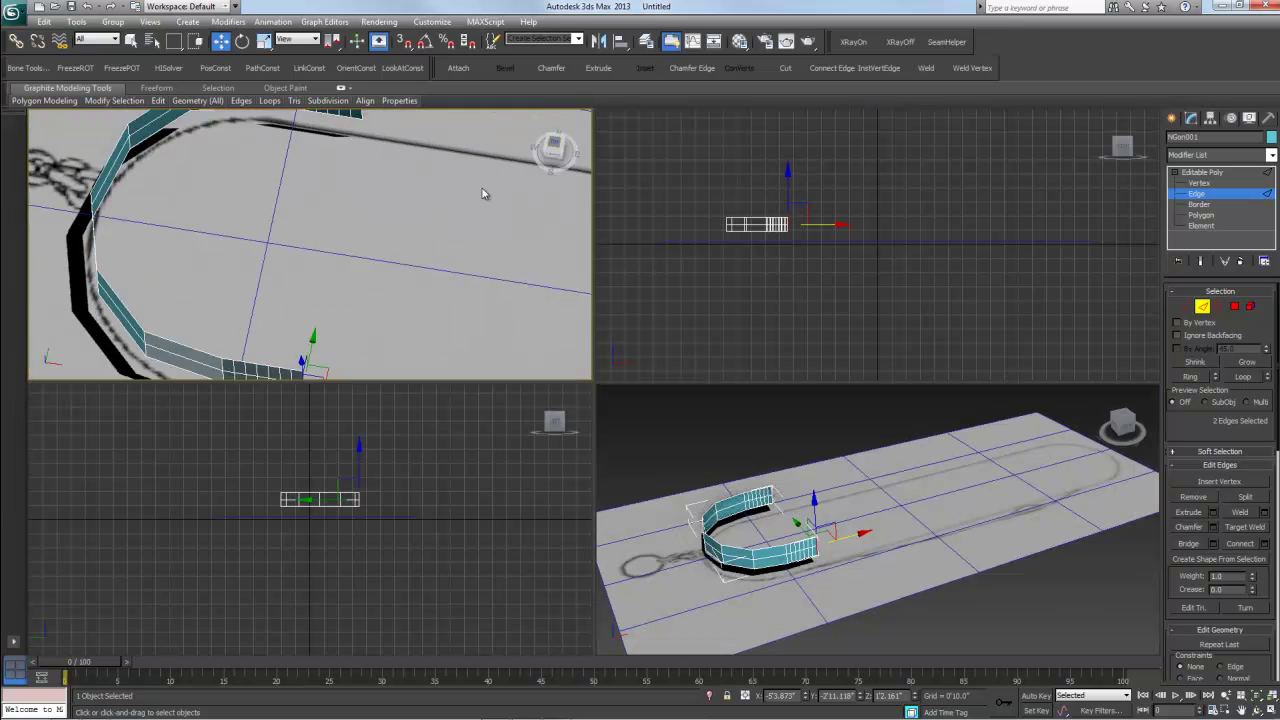
scroll(383, 237, "down", 6)
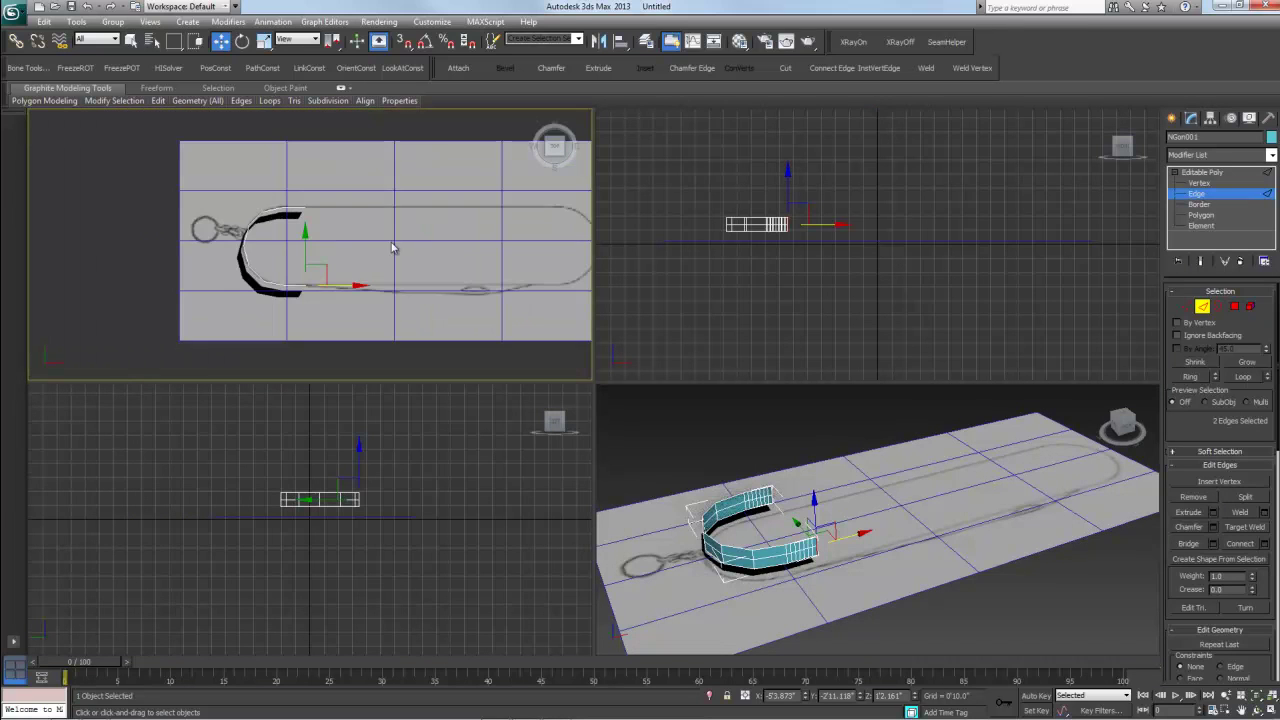
middle_click_drag(417, 258, 413, 258)
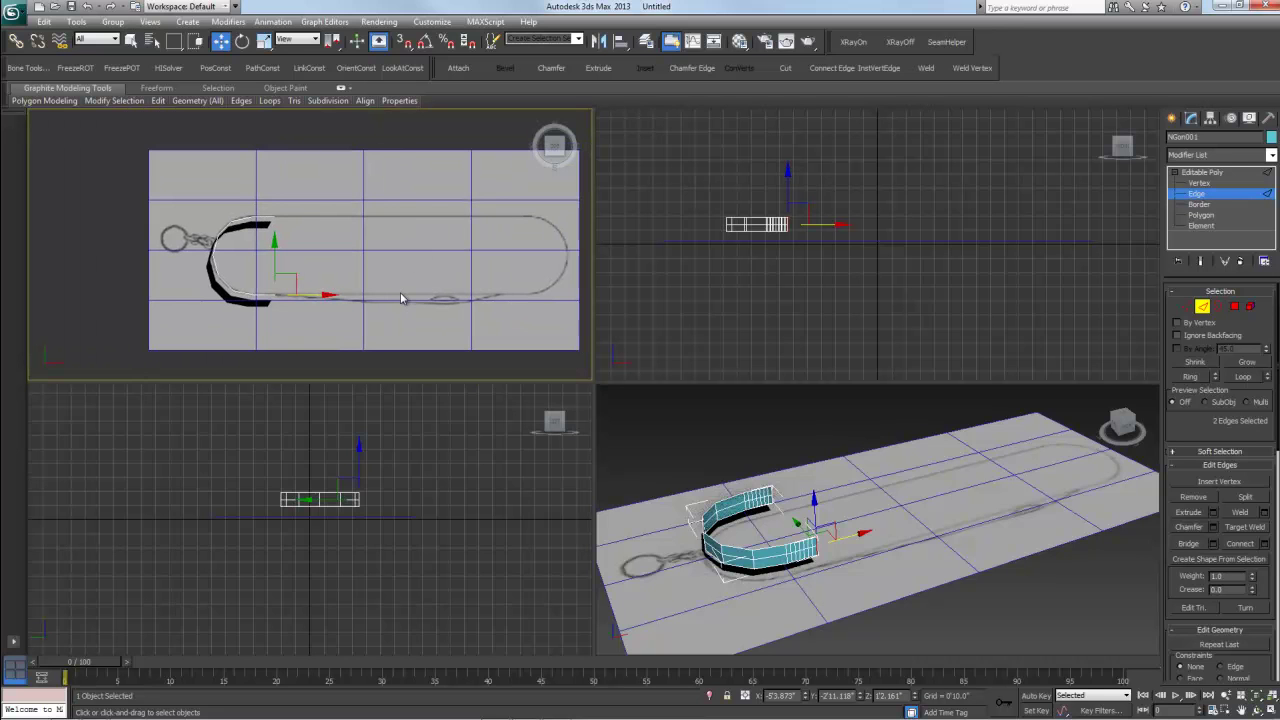
middle_click_drag(316, 281, 305, 253, "alt")
scroll(305, 253, "up", 8)
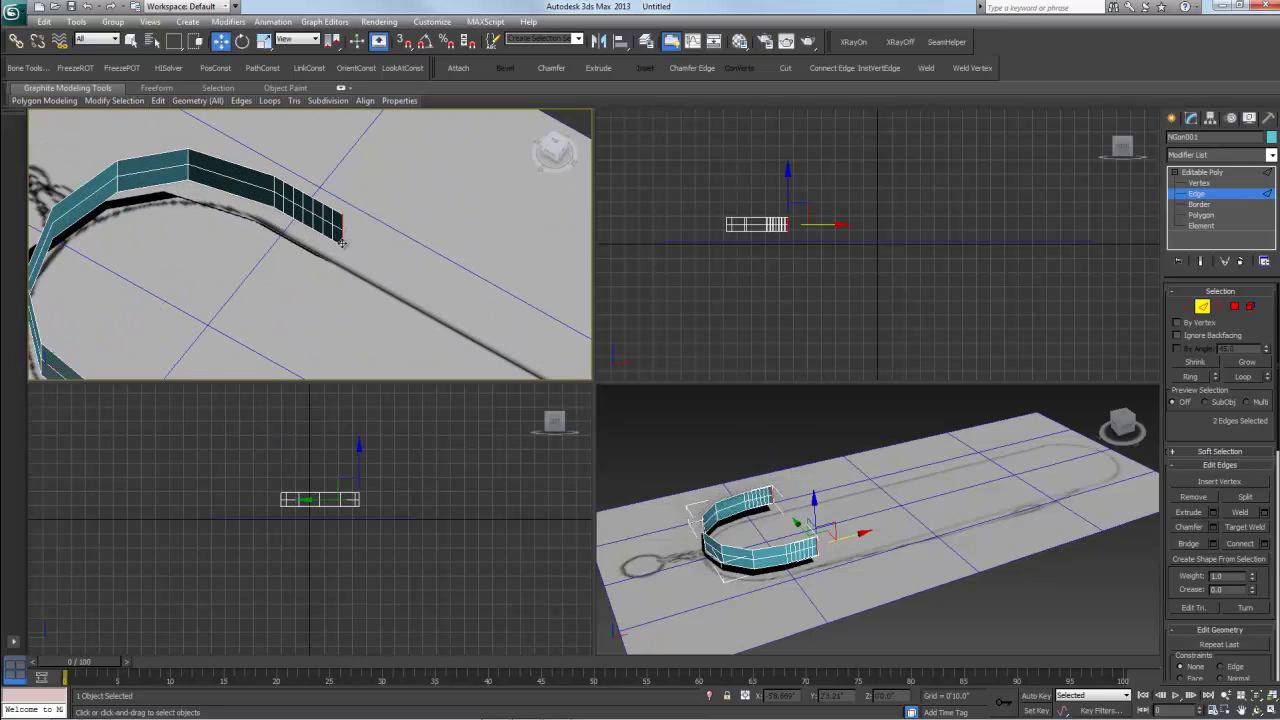
scroll(334, 296, "down", 6)
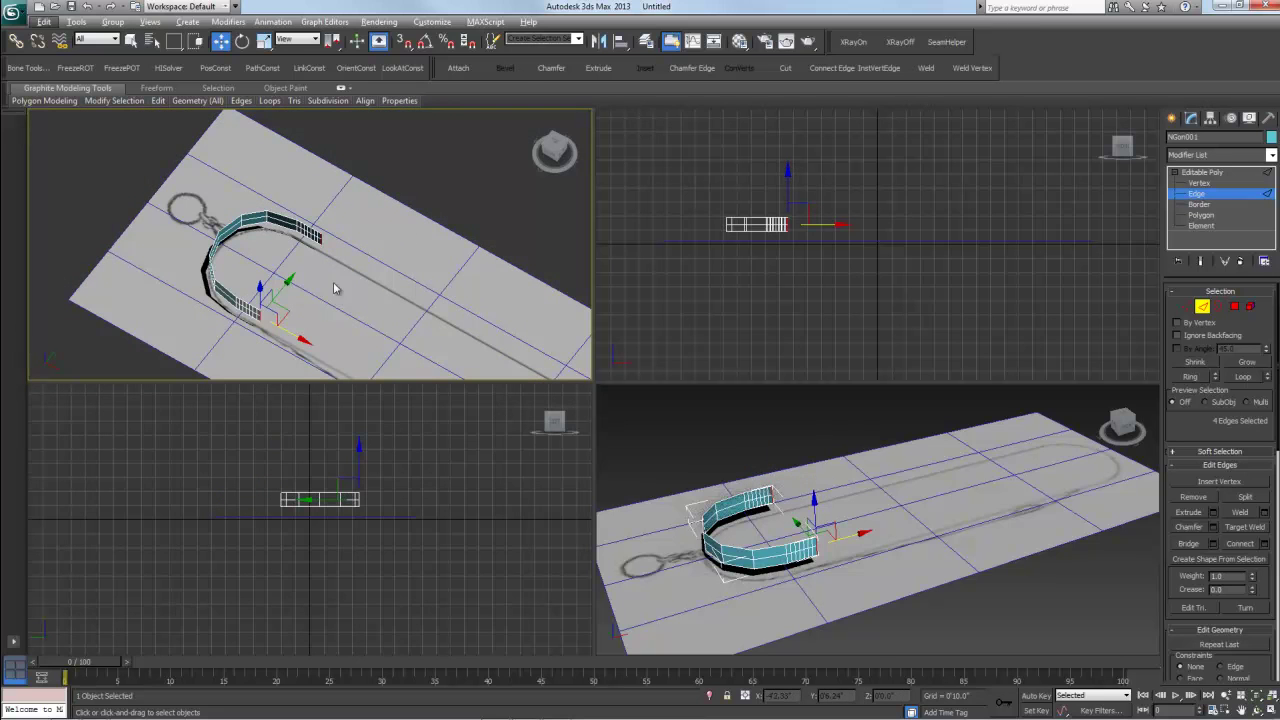
- Try to extrude the selected end edges in the Top view with a height of -0'1.487" and a width of 0'0.887"
left_click(556, 147)
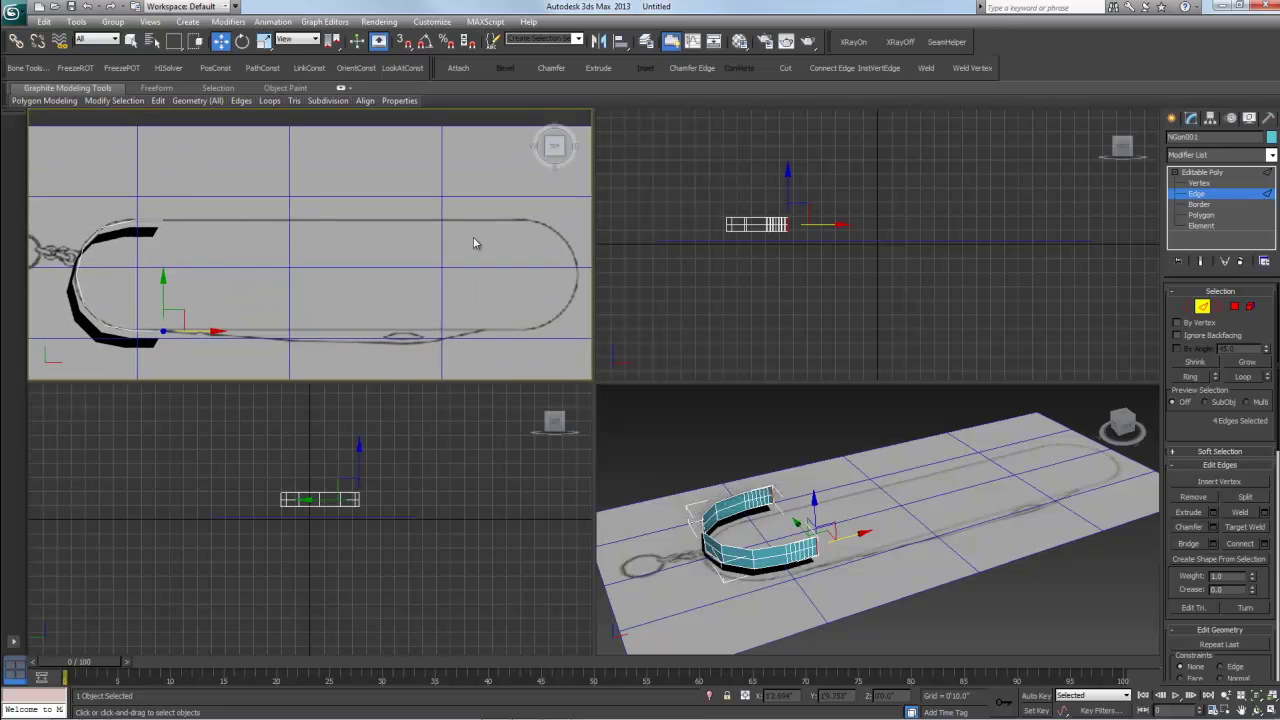
left_click(1213, 514)
right_click(321, 277)
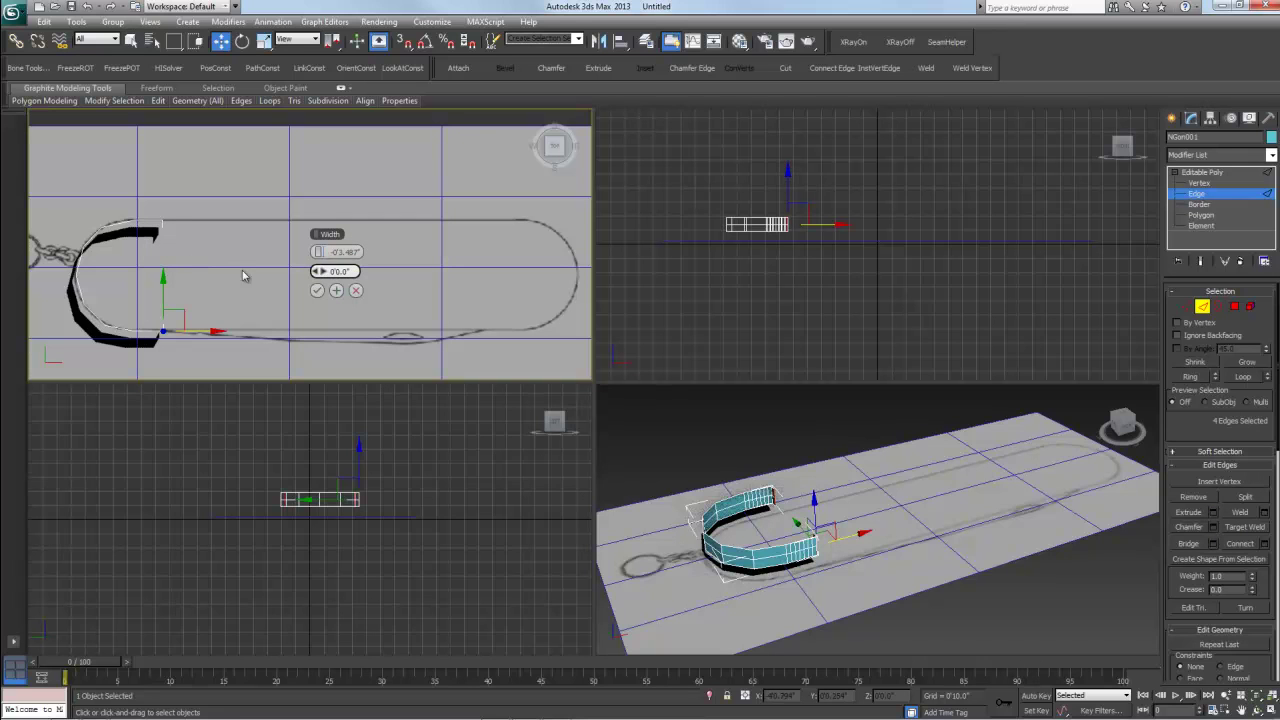
left_click_drag(318, 252, 357, 303)
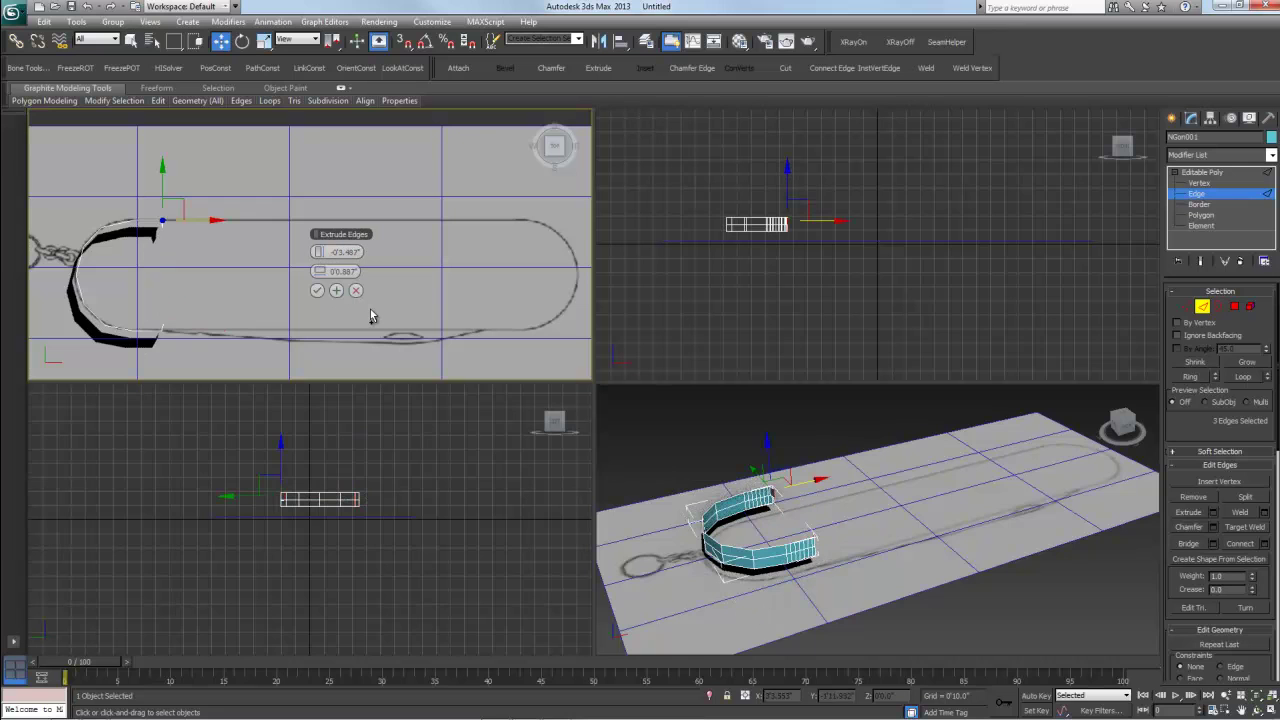
- Set the reference coordinate system to World, retry the extrusion on the near arm's two end edges, and cancel it
left_click(297, 39)
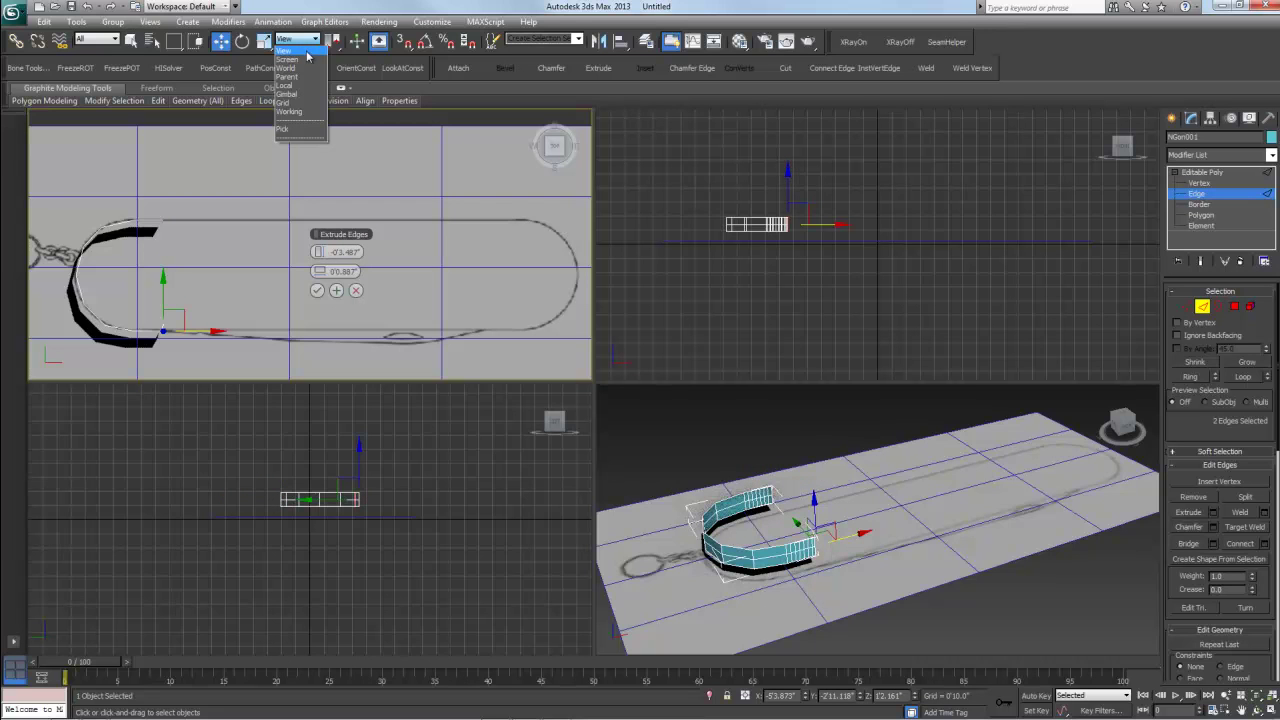
left_click(287, 68)
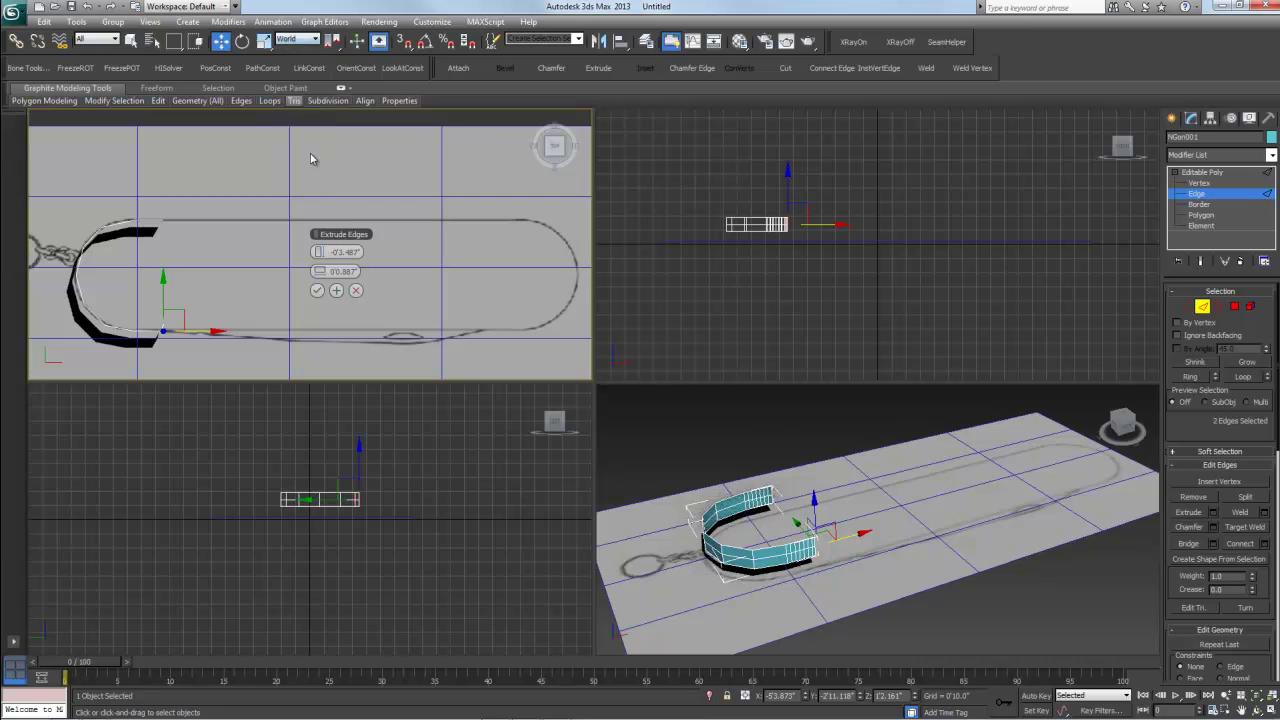
left_click_drag(323, 257, 415, 285)
left_click(354, 291)
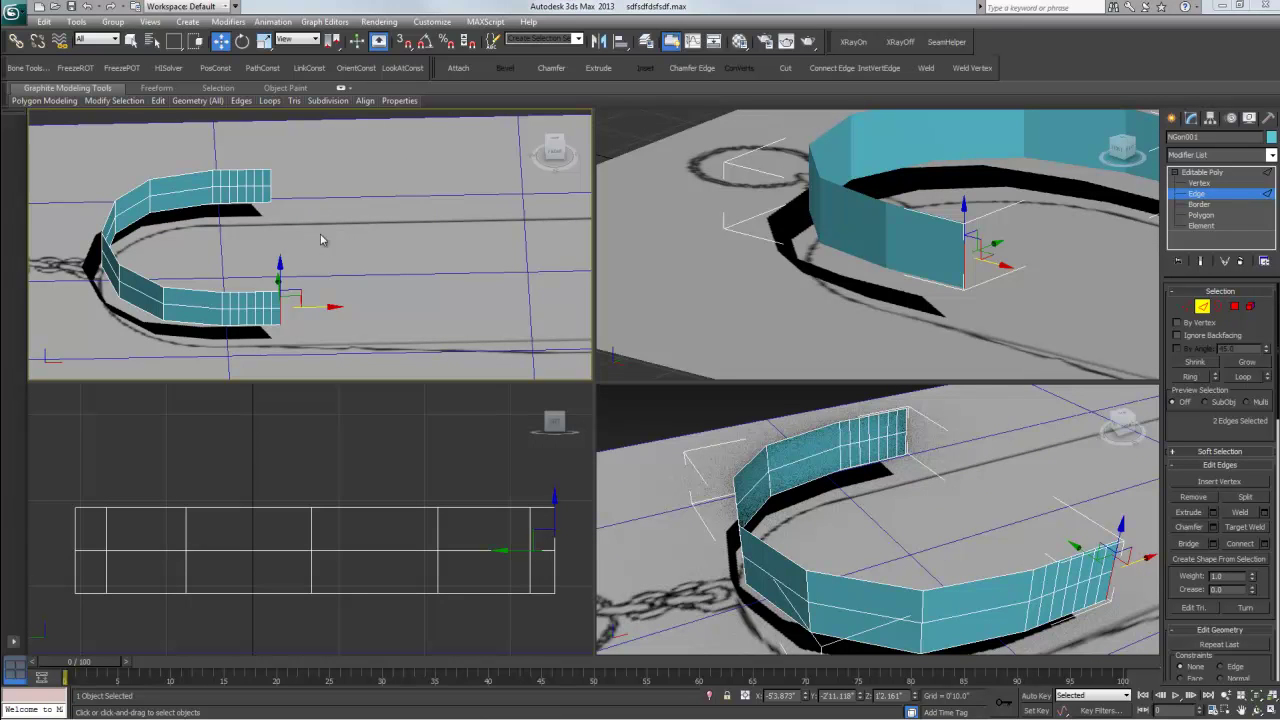
scroll(344, 288, "up", 4)
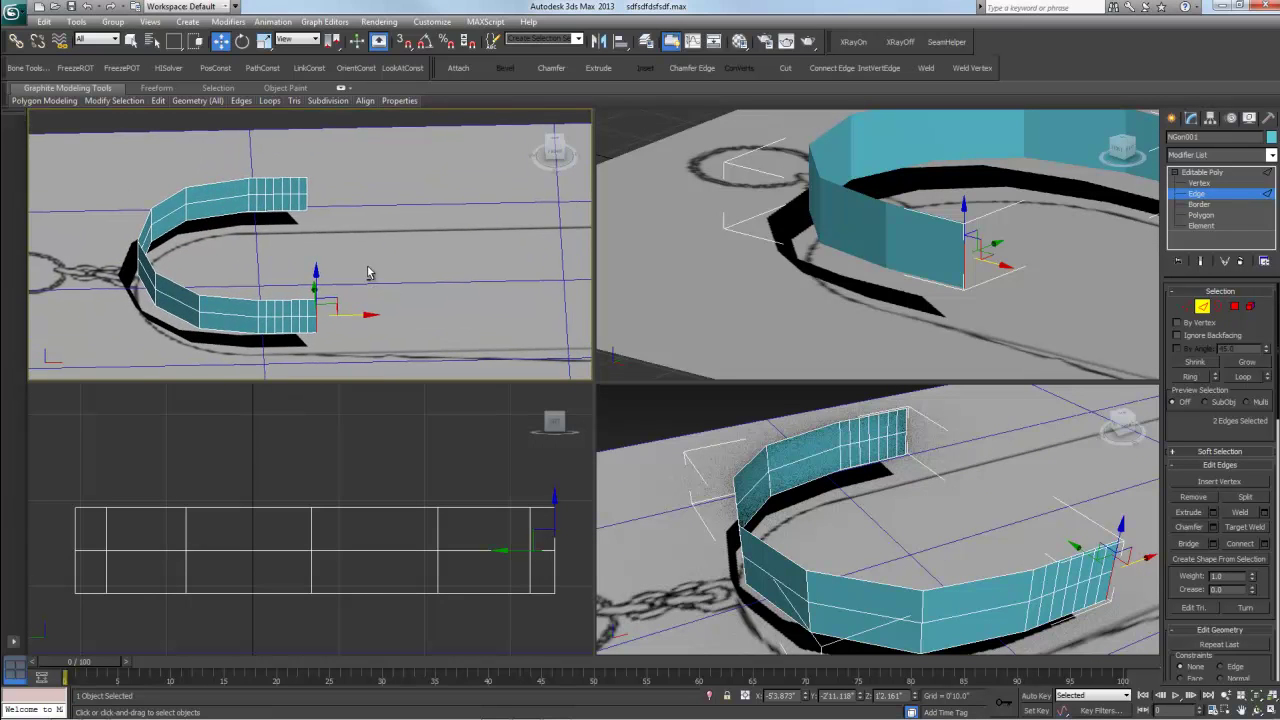
- Add the upper vertical edge at the far arm's open end to the edge selection and deselect the stray edges
middle_click_drag(363, 274, 312, 289)
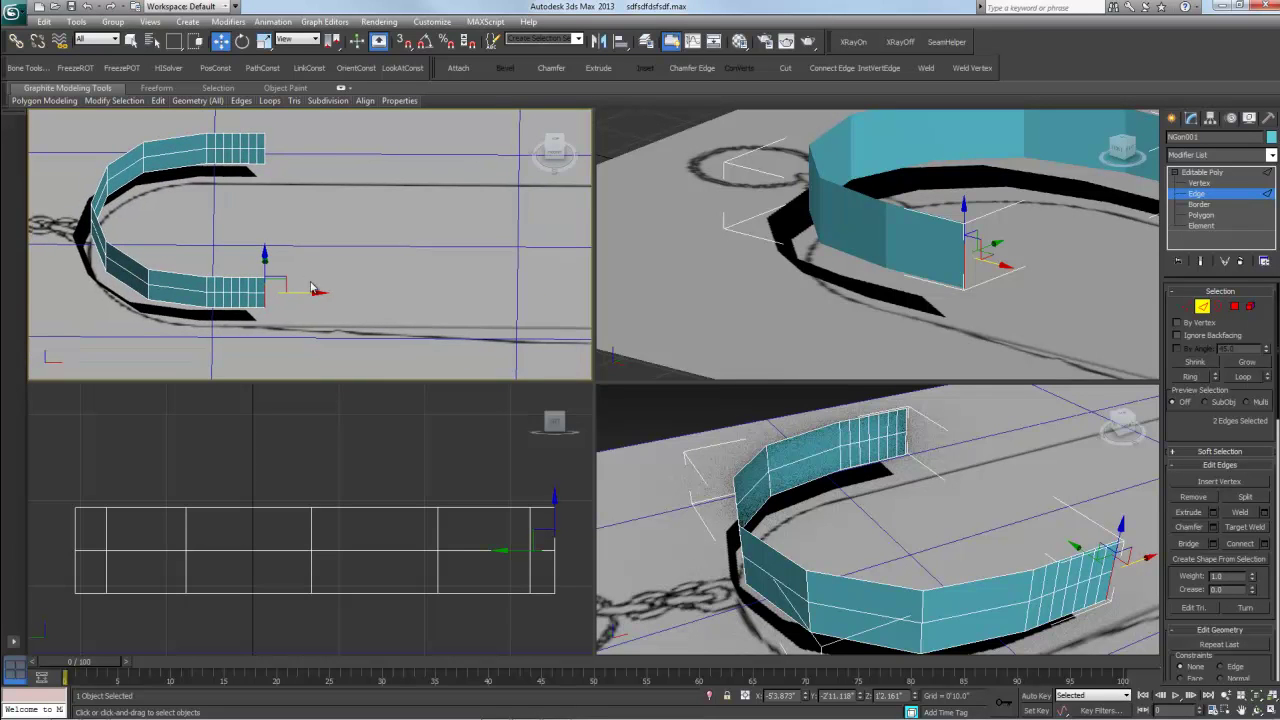
scroll(309, 290, "up", 2)
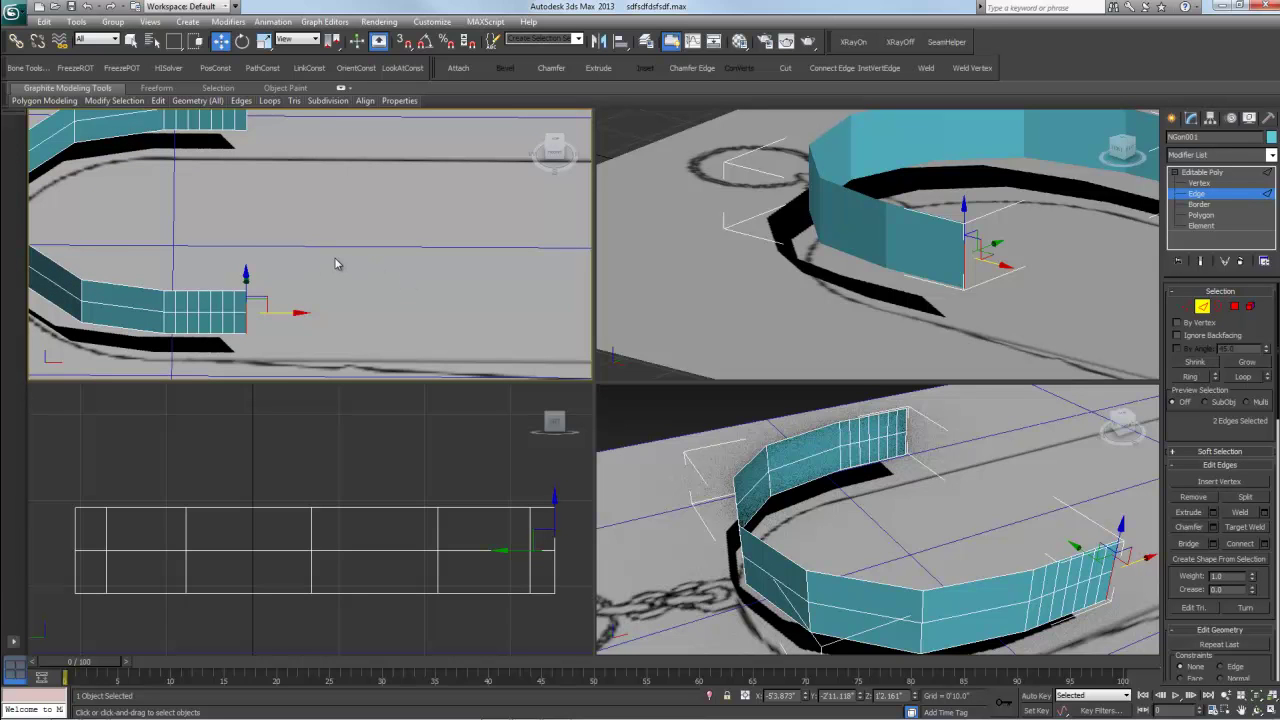
key("t")
scroll(283, 265, "up", 6)
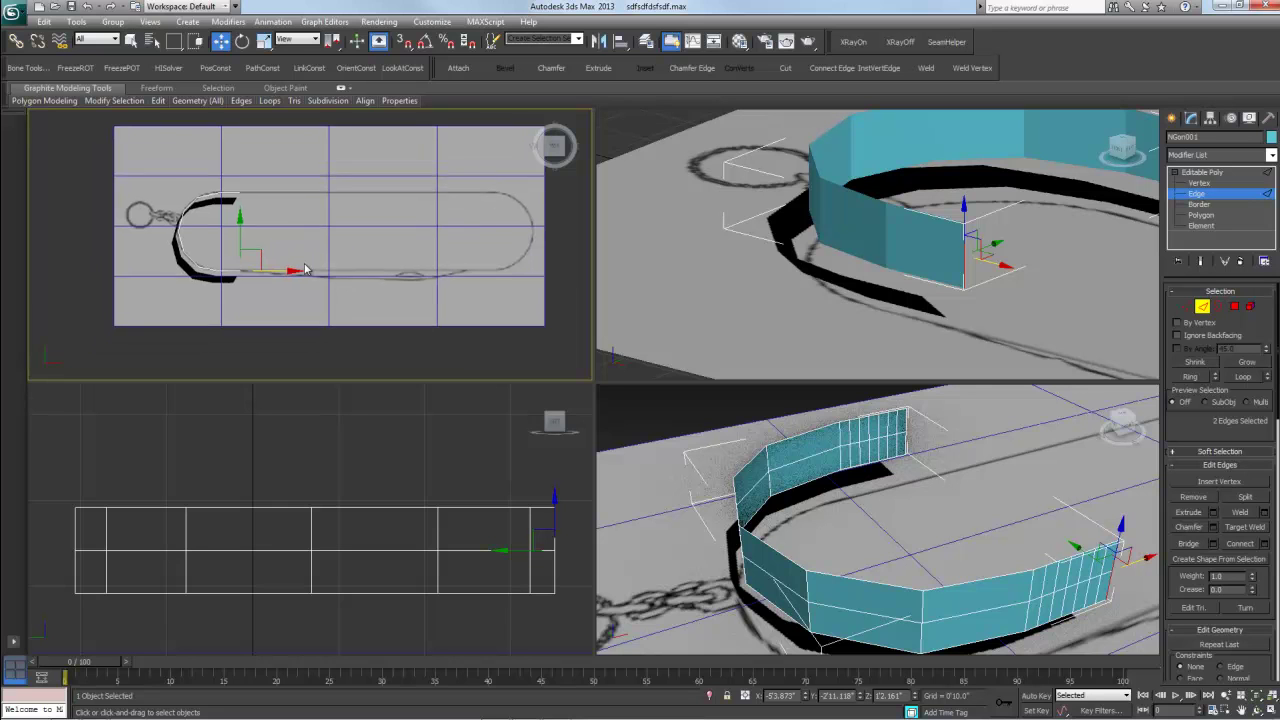
middle_click_drag(304, 263, 330, 264)
scroll(279, 290, "down", 3)
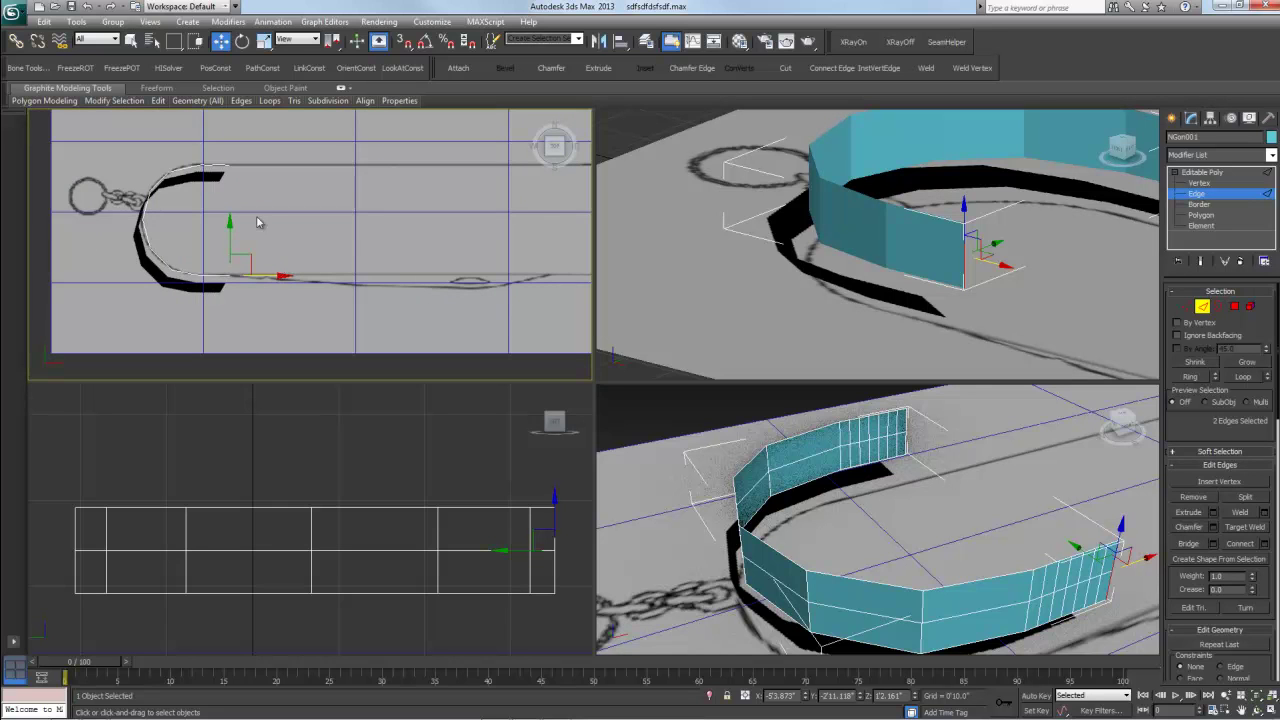
middle_click_drag(268, 214, 248, 191, "alt")
left_click(241, 178)
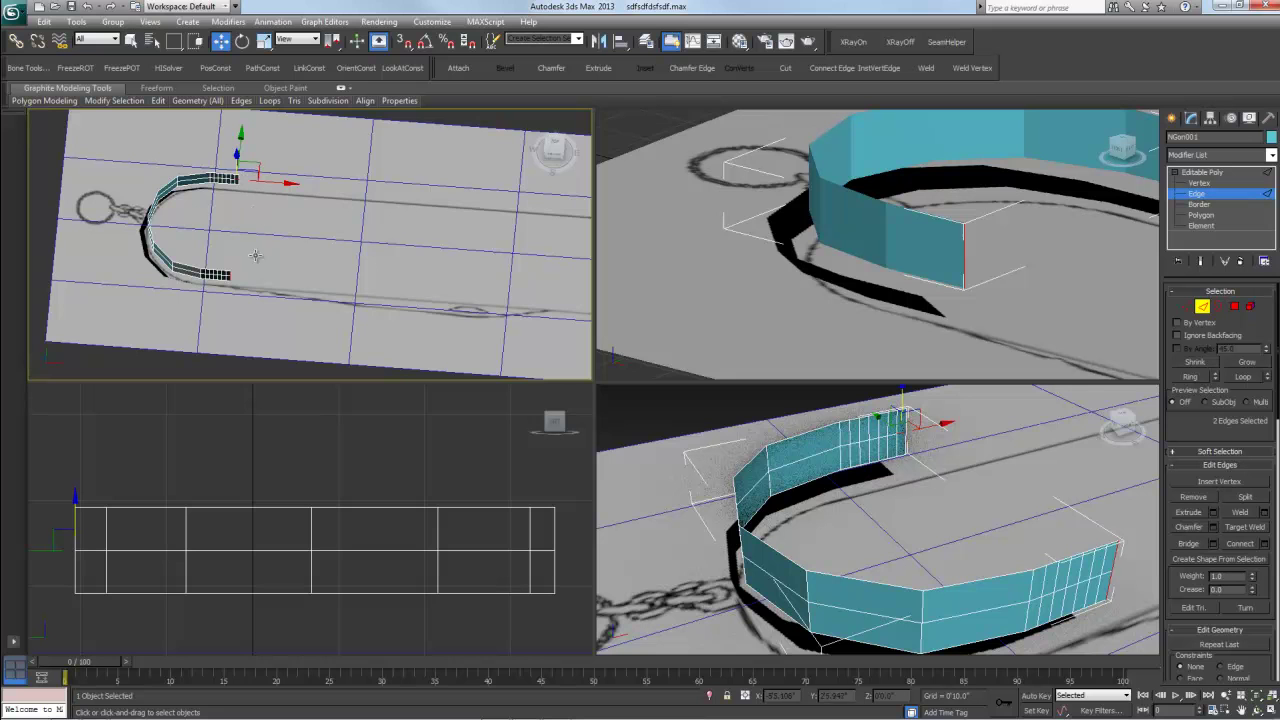
scroll(270, 216, "up", 4)
mouse_move(286, 266)
middle_mouse_down()
mouse_move(309, 303)
mouse_move(285, 275)
middle_mouse_up()
left_click(200, 191, "ctrl")
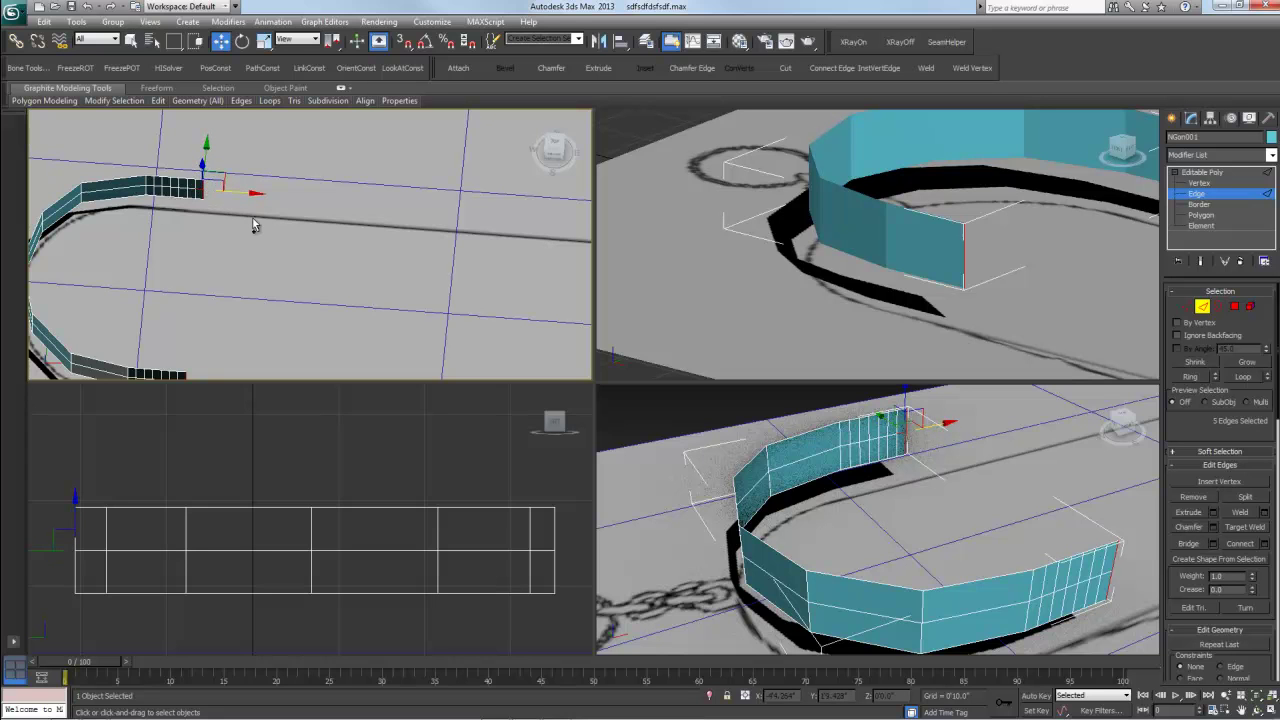
left_click(200, 190, "alt")
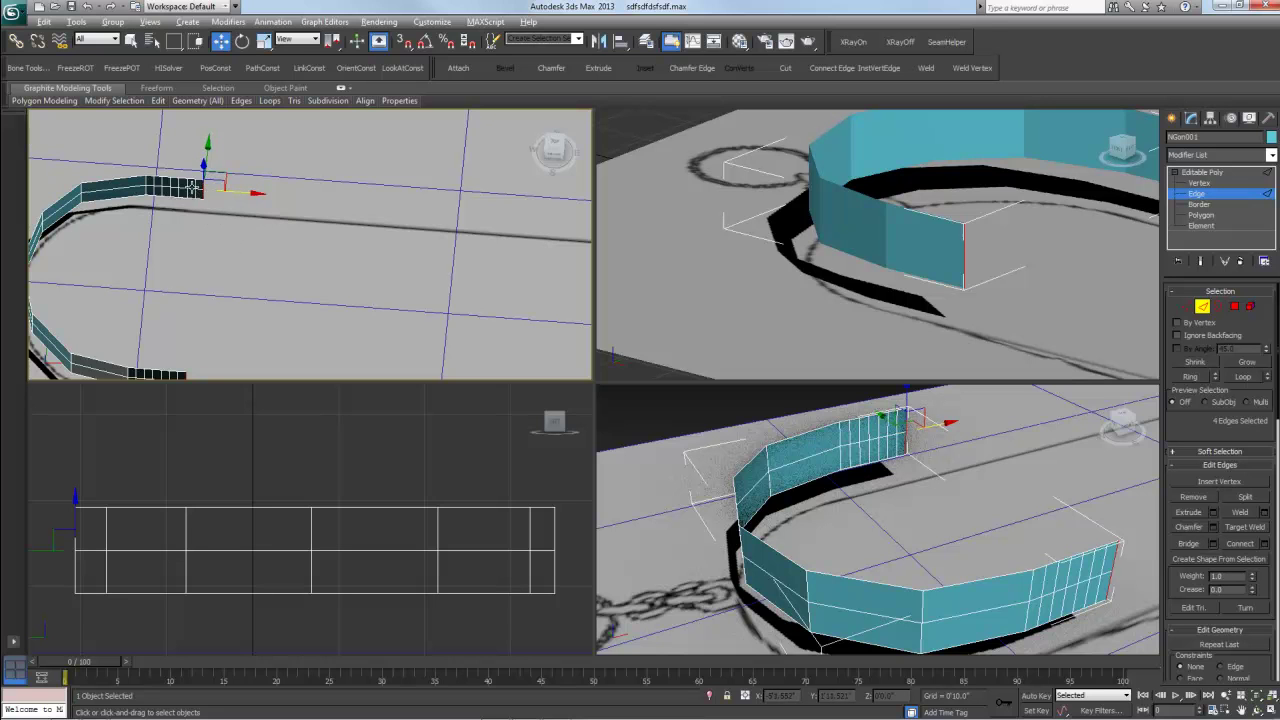
left_click(200, 193, "alt")
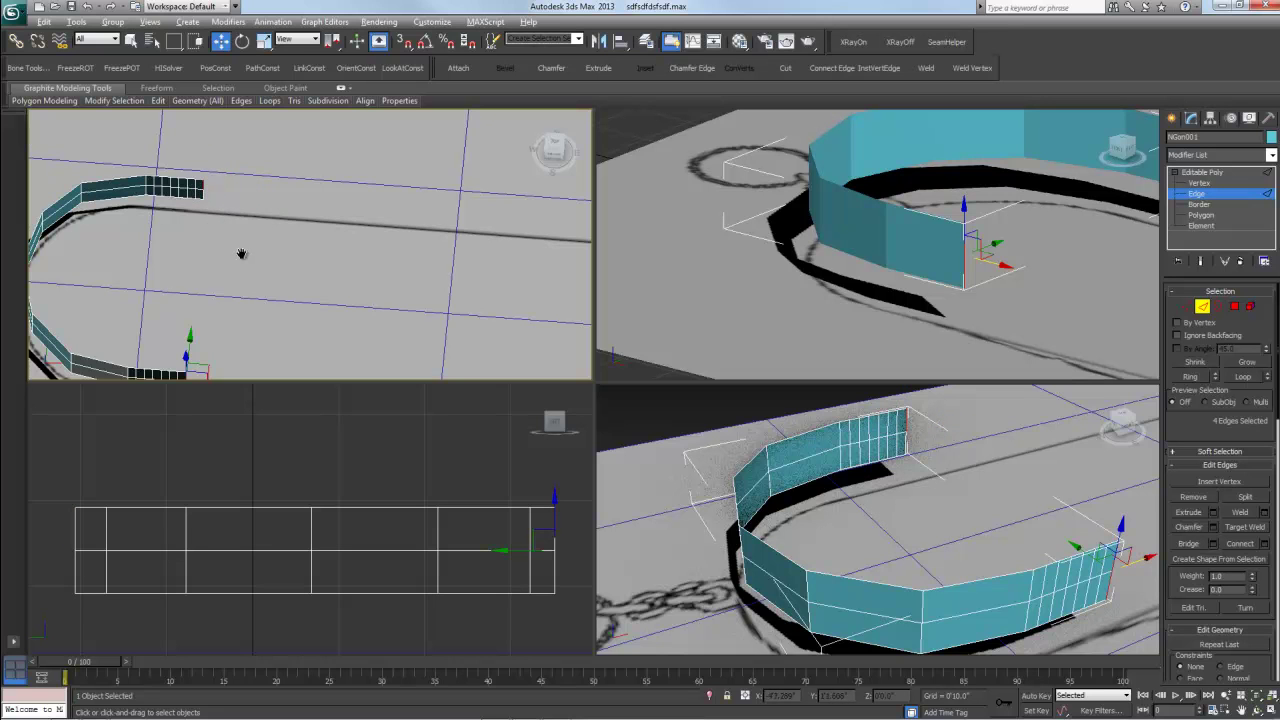
- Add the lower vertical edge at the far arm's open end to the selection, alongside the other end edges
scroll(252, 275, "up", 3)
scroll(252, 275, "up", 2)
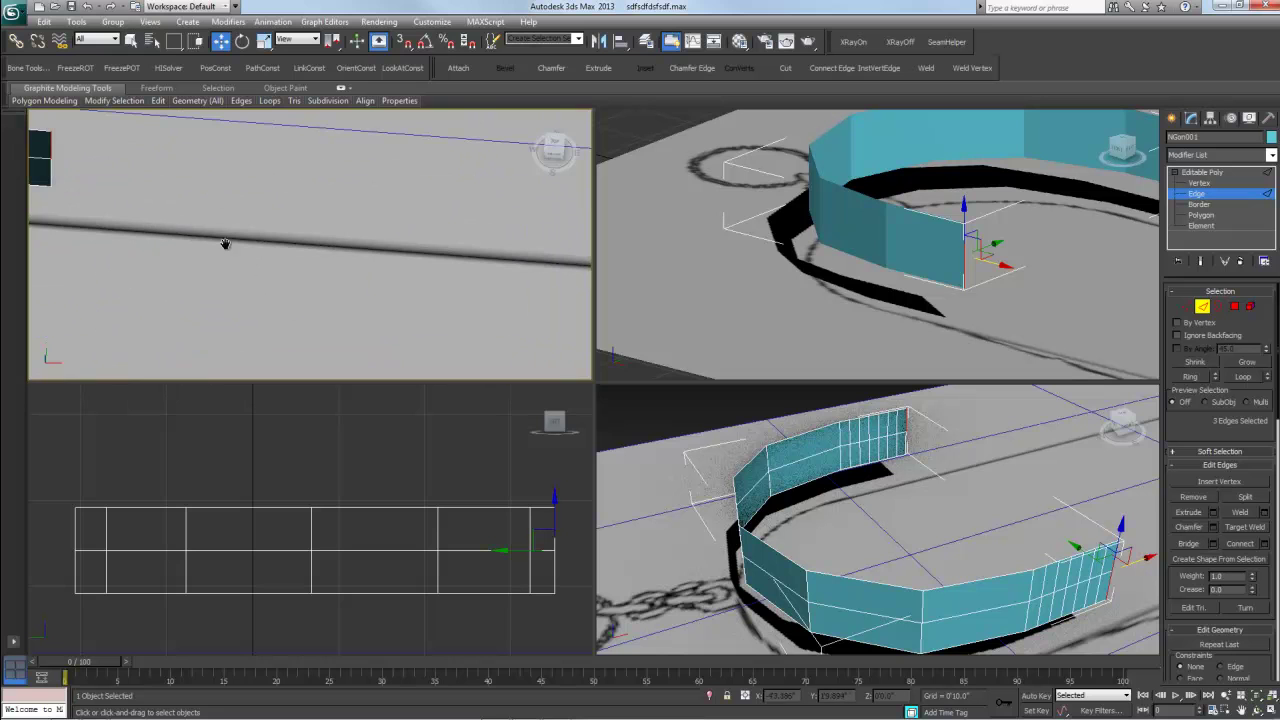
middle_click_drag(188, 232, 214, 249)
left_click(112, 188)
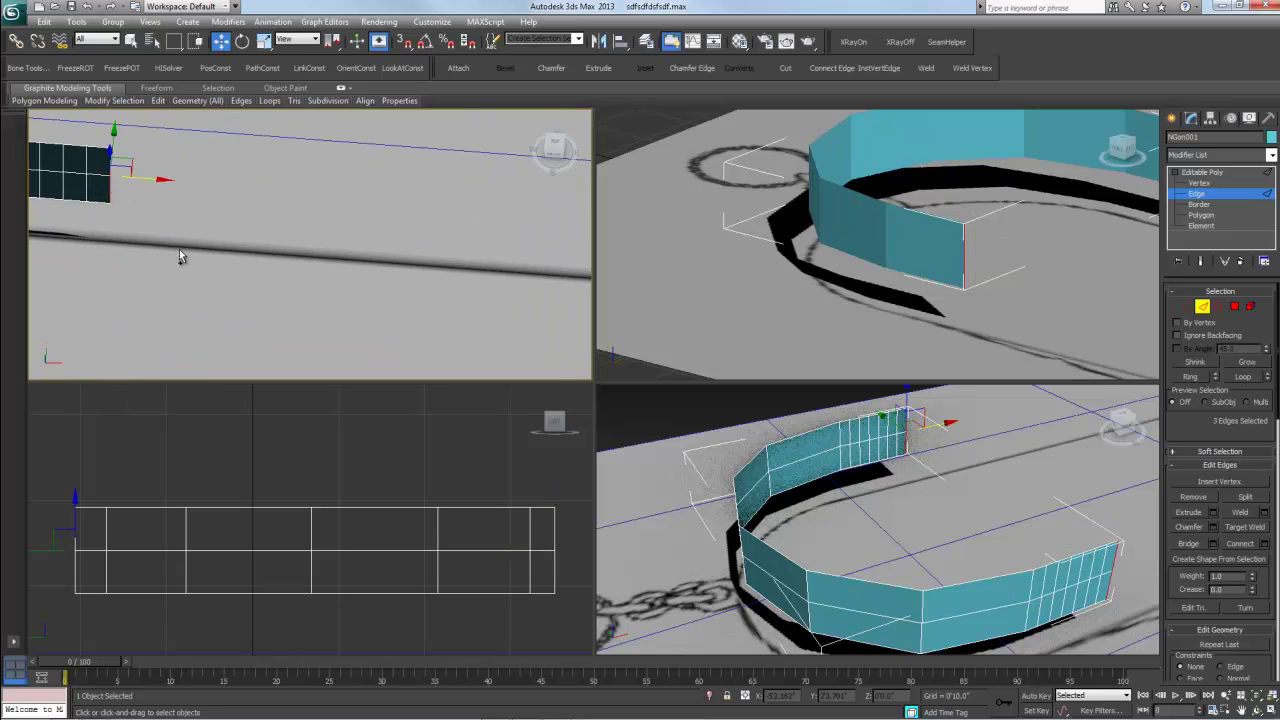
left_click(110, 188)
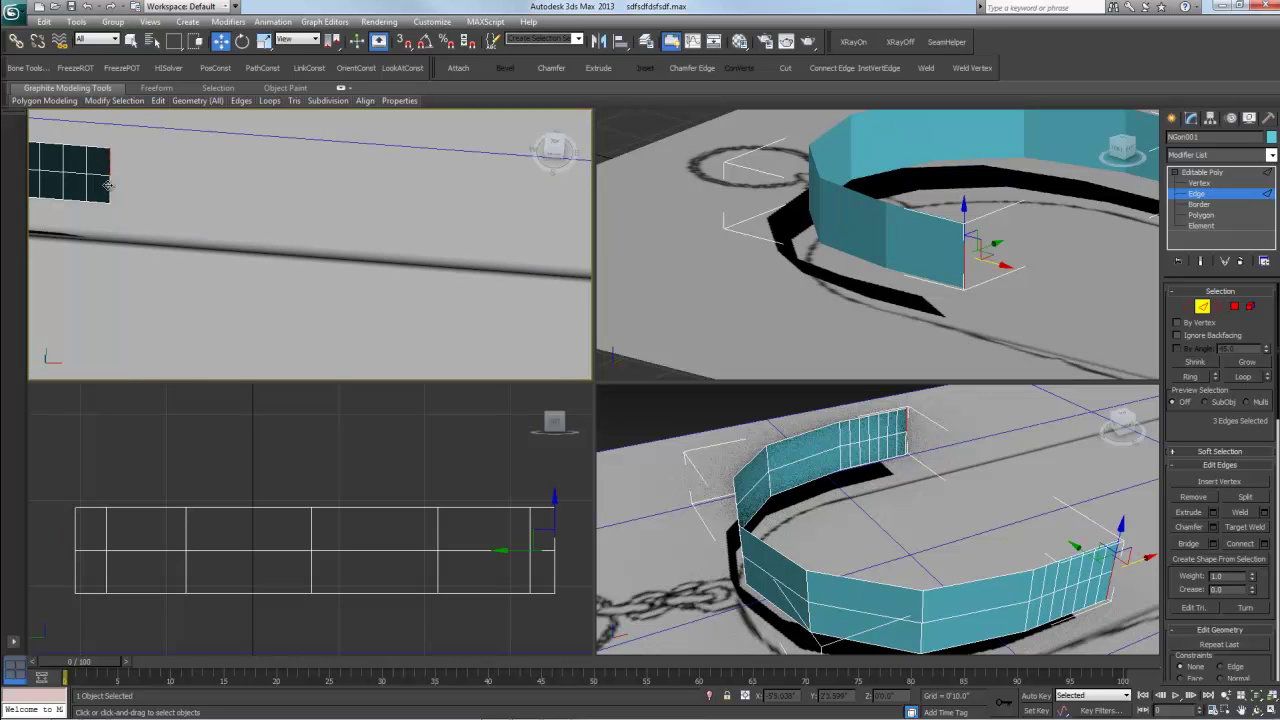
middle_click_drag(184, 285, 274, 246, "alt")
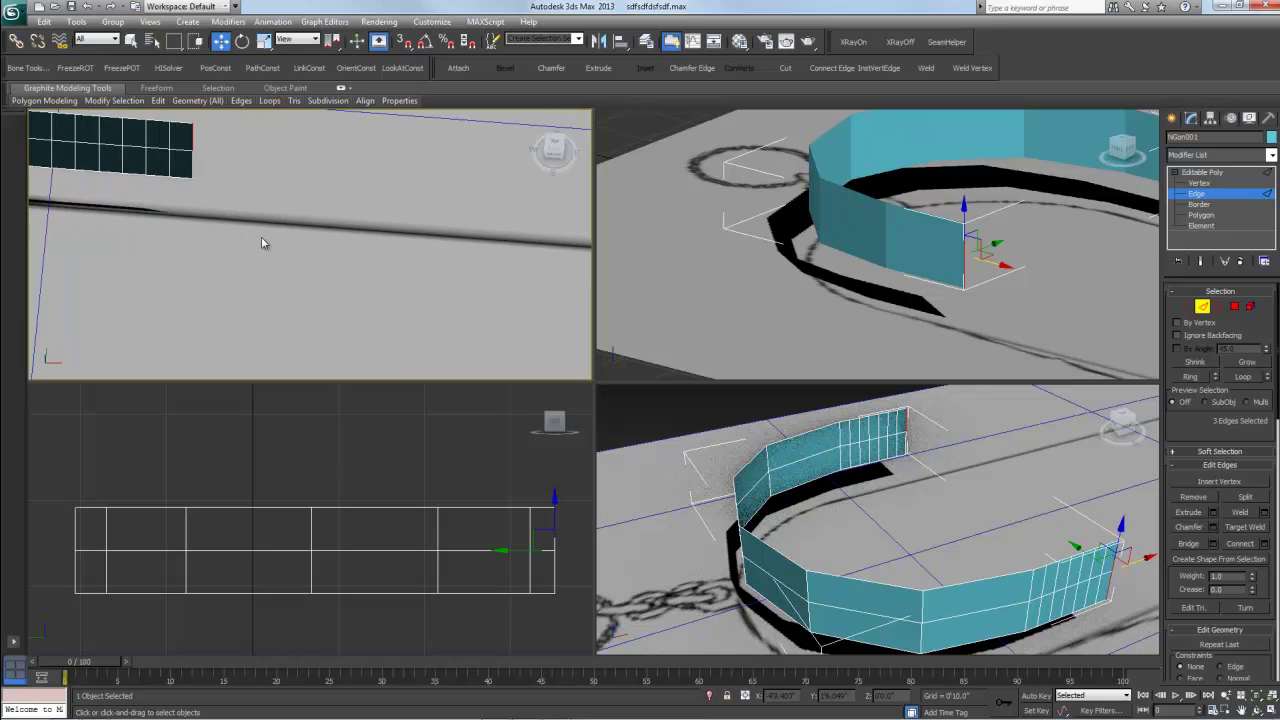
left_click(194, 166)
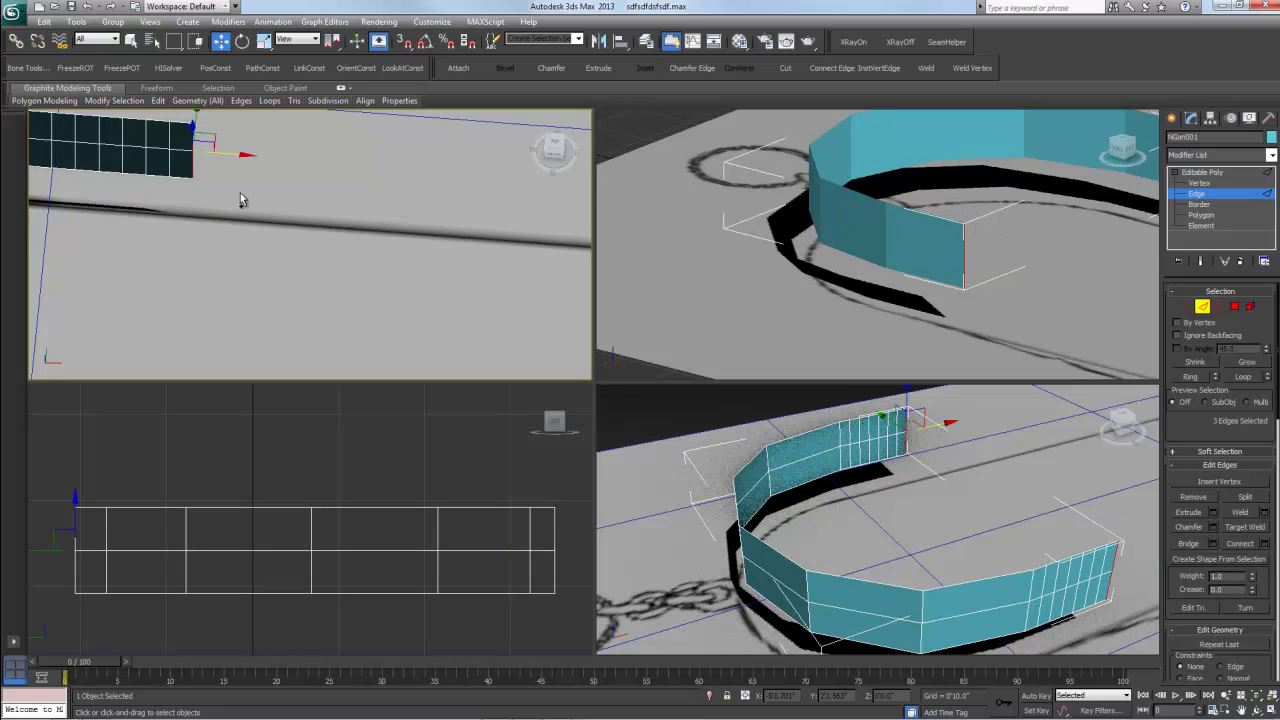
middle_click_drag(314, 218, 312, 214, "alt")
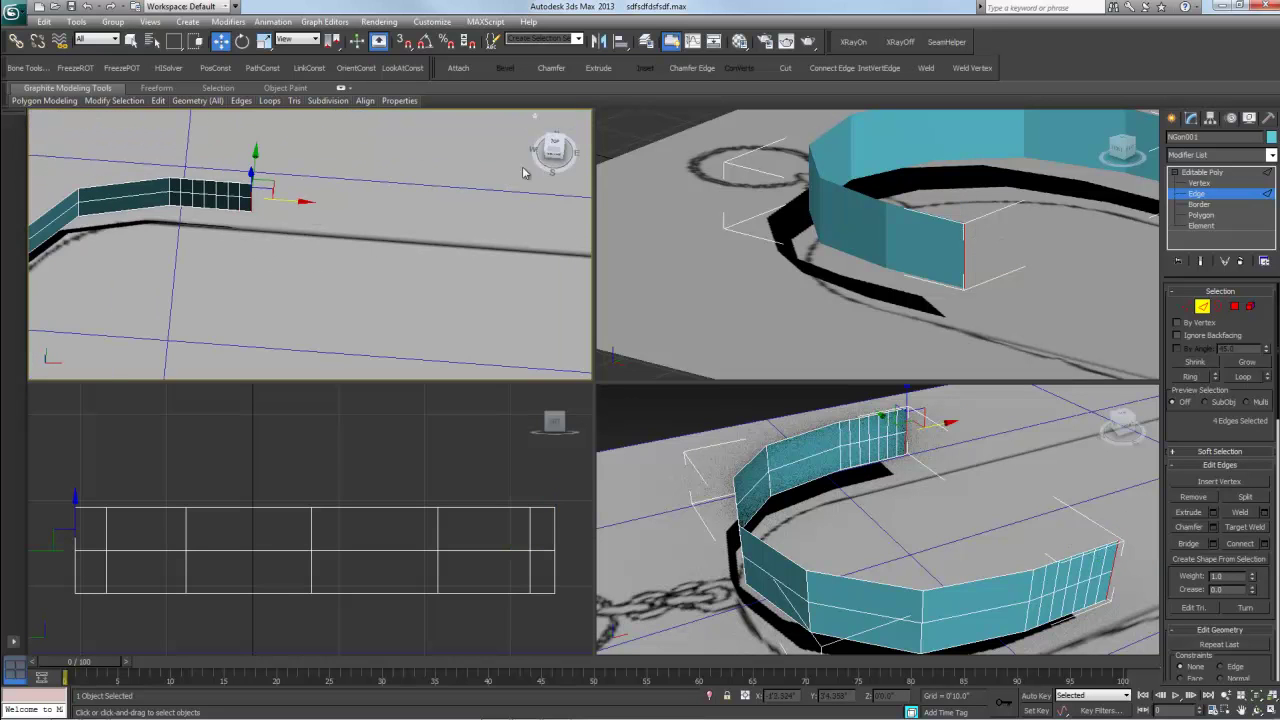
- In the Top view, extend the four selected end edges outward along X as a new wall segment on both arms
key("t")
middle_click_drag(238, 313, 252, 325)
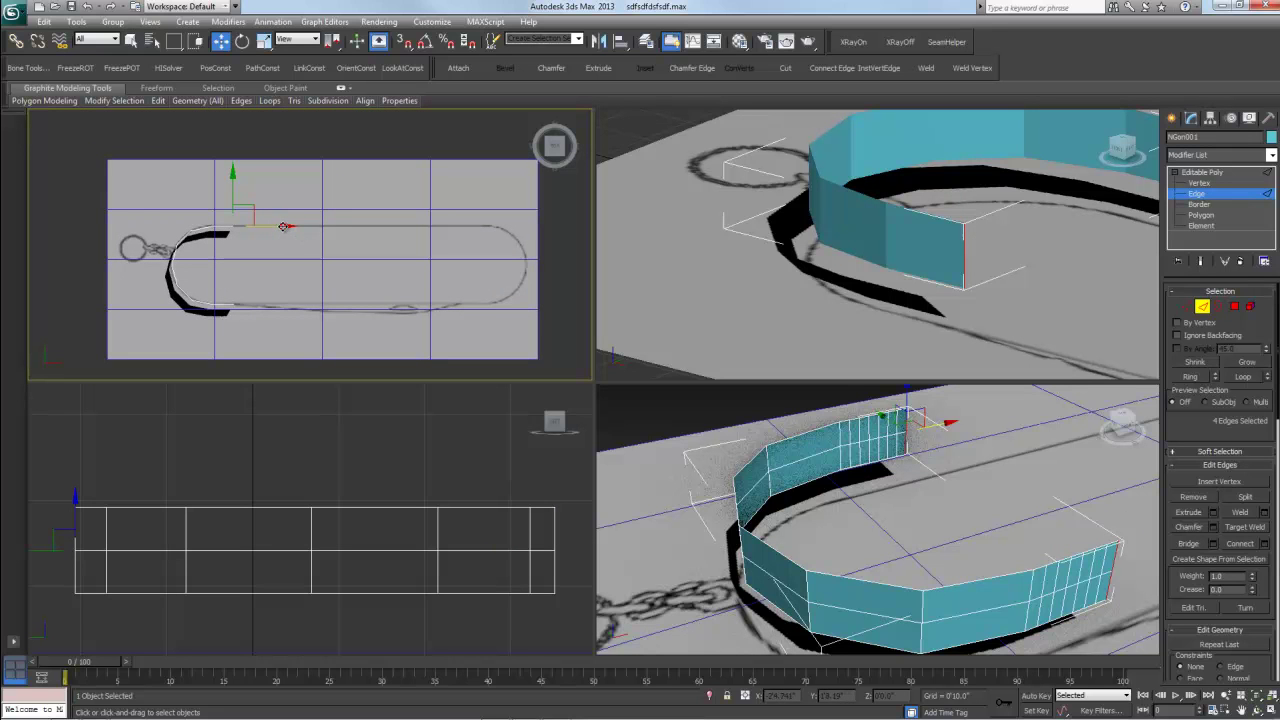
mouse_move(284, 226)
left_mouse_down("shift")
mouse_move(314, 226)
mouse_move(288, 228)
left_mouse_up("shift")
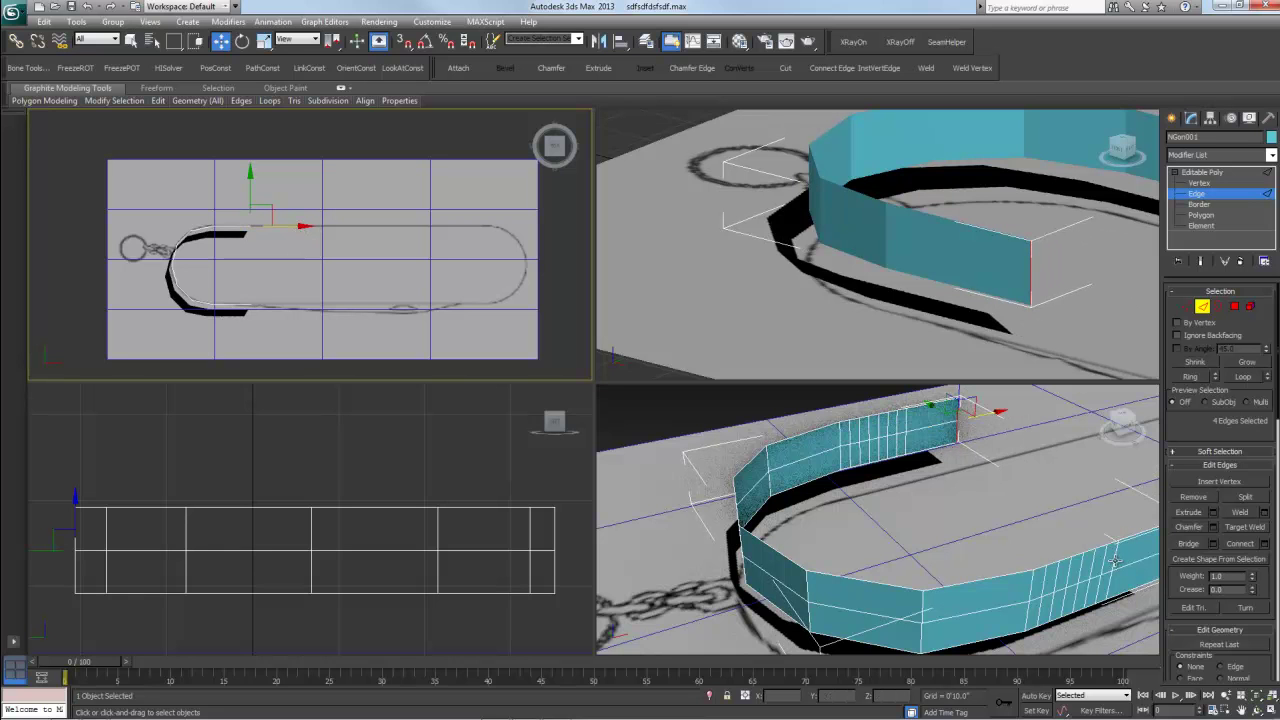
middle_click_drag(1110, 562, 937, 525, "alt")
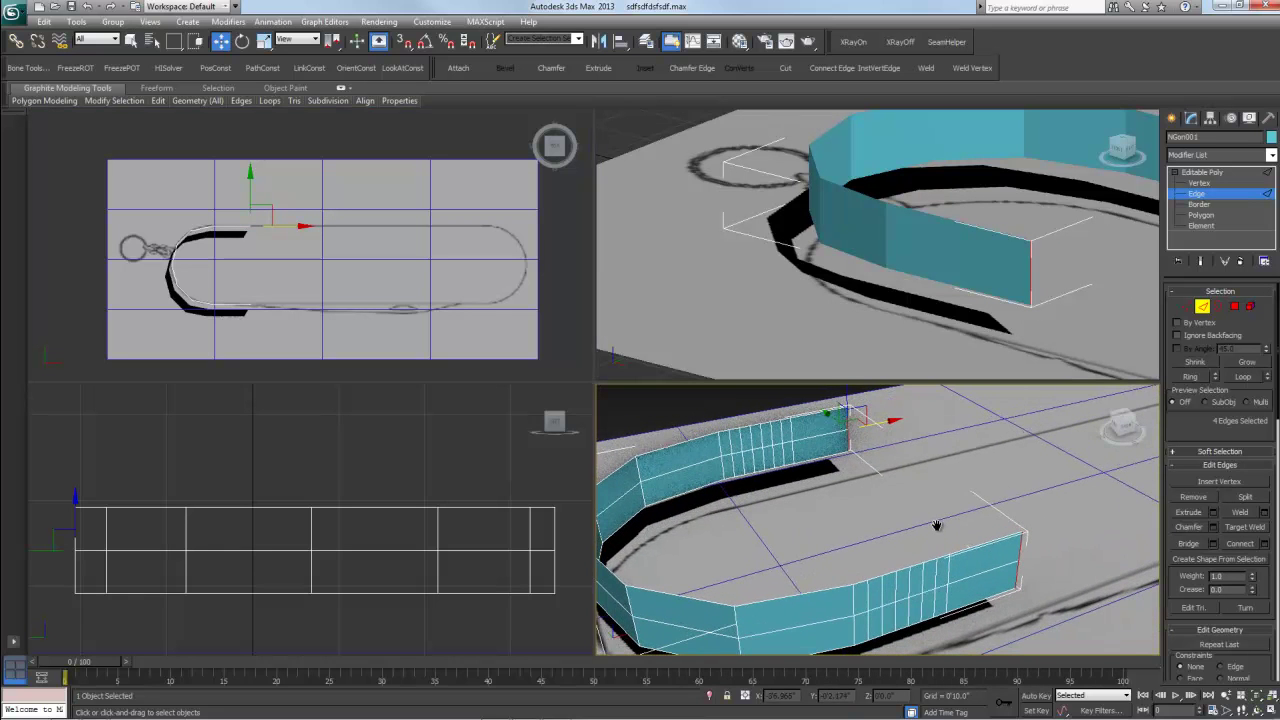
- Move the four end edges farther along the X axis to about the middle of the blueprint's handle
left_click(304, 230)
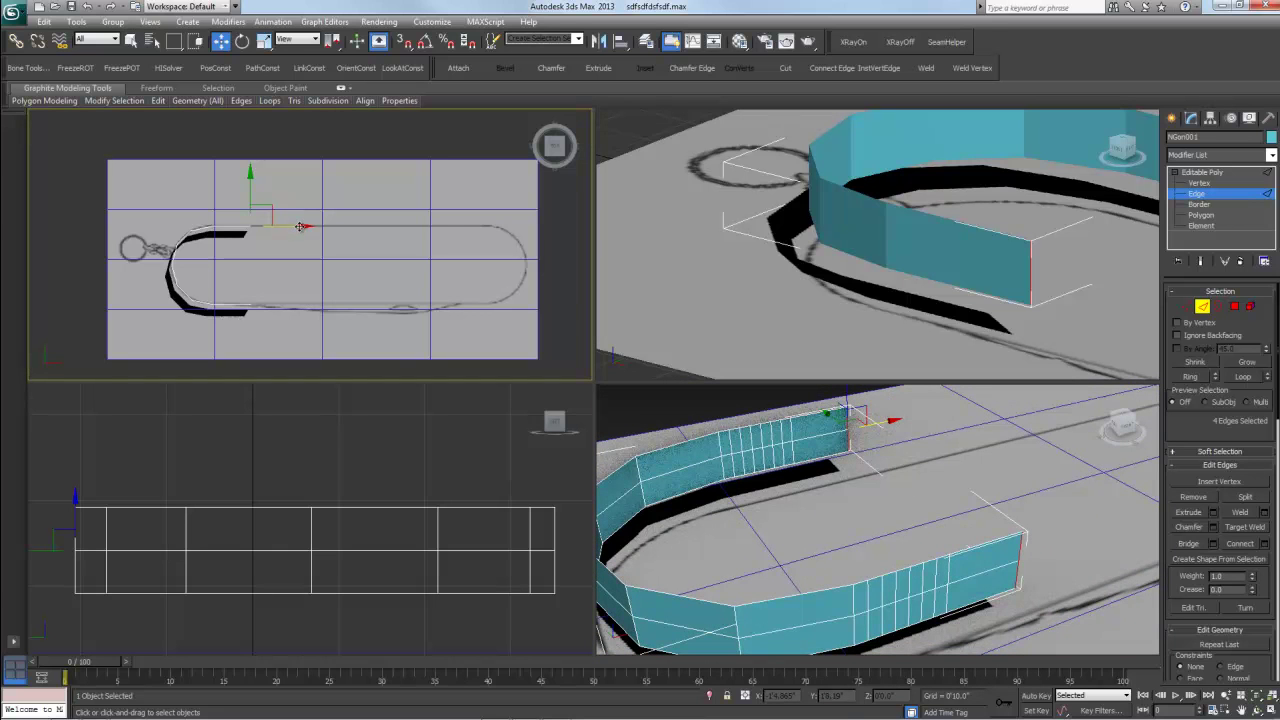
left_click_drag(304, 227, 388, 217)
middle_click_drag(963, 520, 737, 494, "alt")
scroll(733, 490, "down", 5)
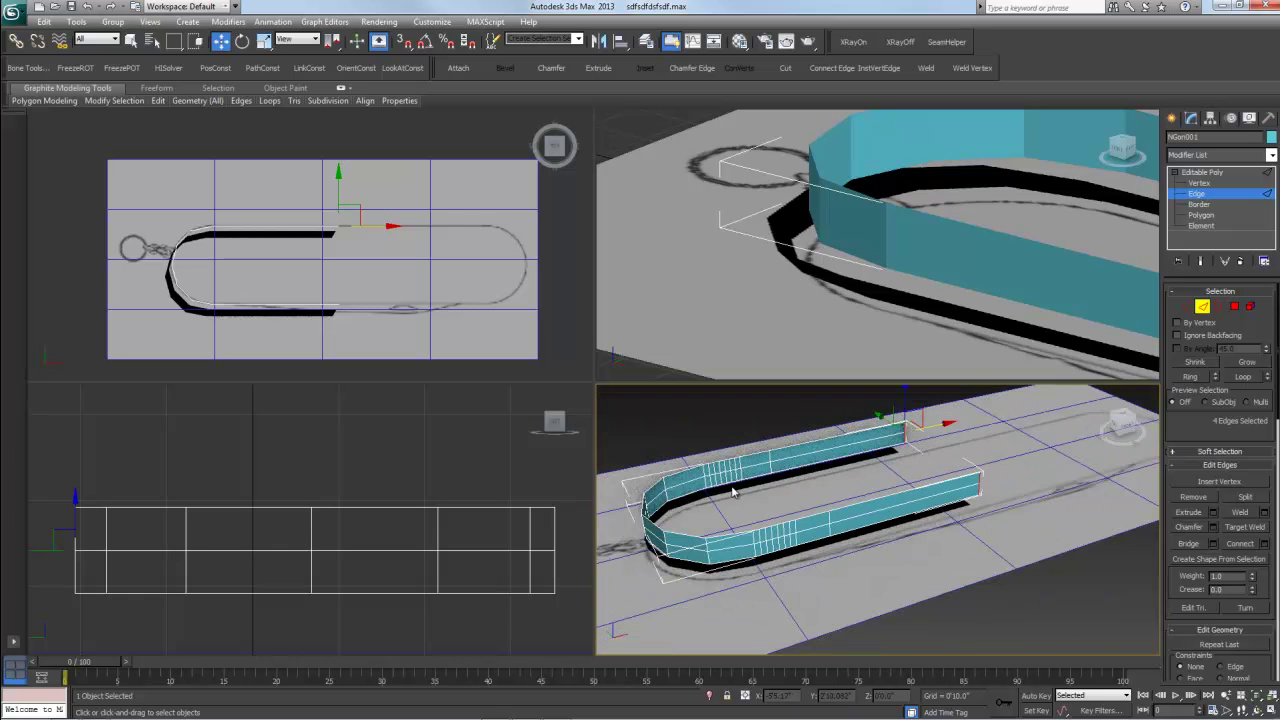
middle_click_drag(895, 480, 858, 517, "alt")
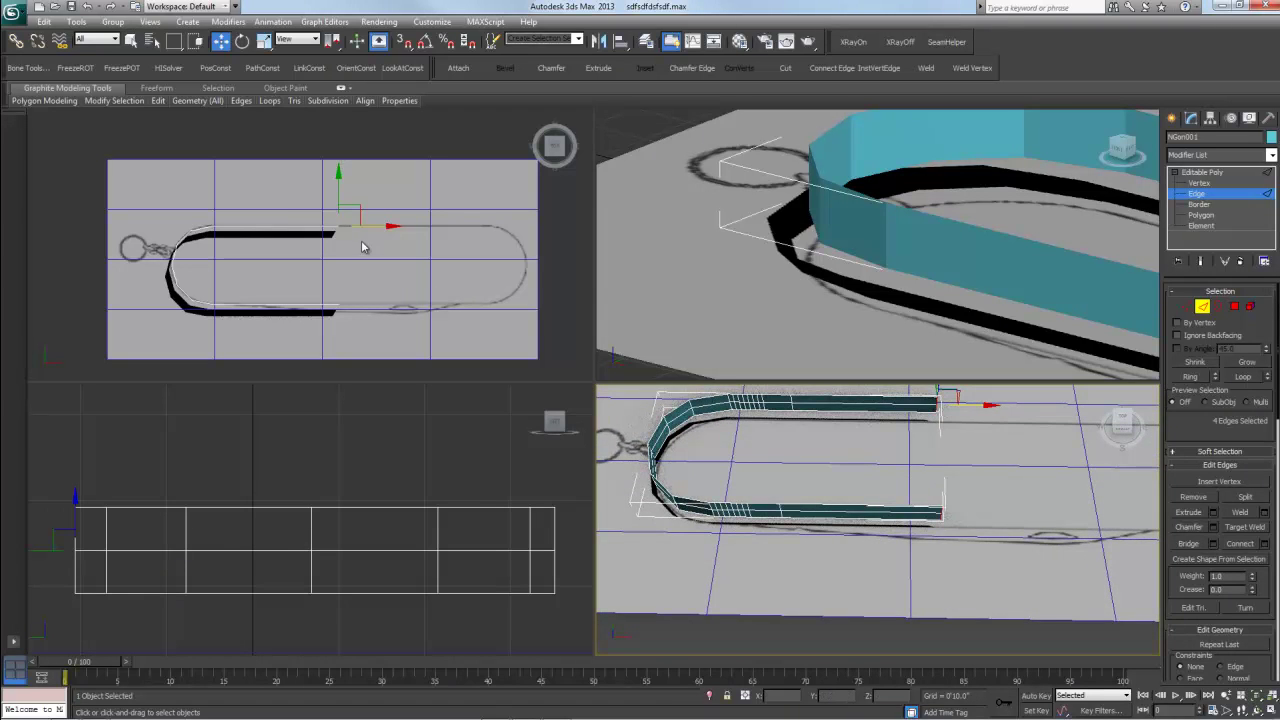
- At Vertex level, pull both arms' end vertices slightly back along X and move the neighbouring vertex column outward
left_click(1199, 184)
left_click_drag(376, 332, 386, 320)
left_click_drag(392, 265, 380, 268)
left_click_drag(283, 322, 284, 318)
left_click_drag(305, 264, 332, 267)
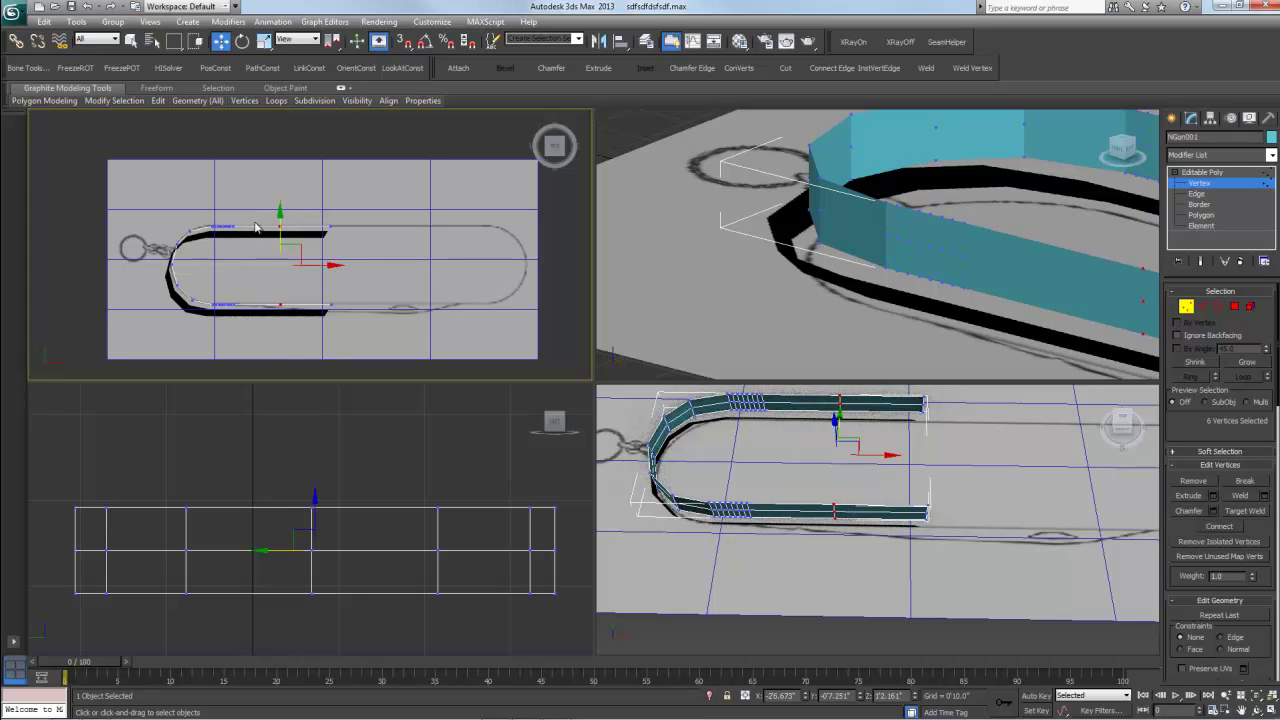
- Spread the closely spaced vertex columns on both arms outward along X toward the open ends
left_click_drag(255, 284, 271, 329)
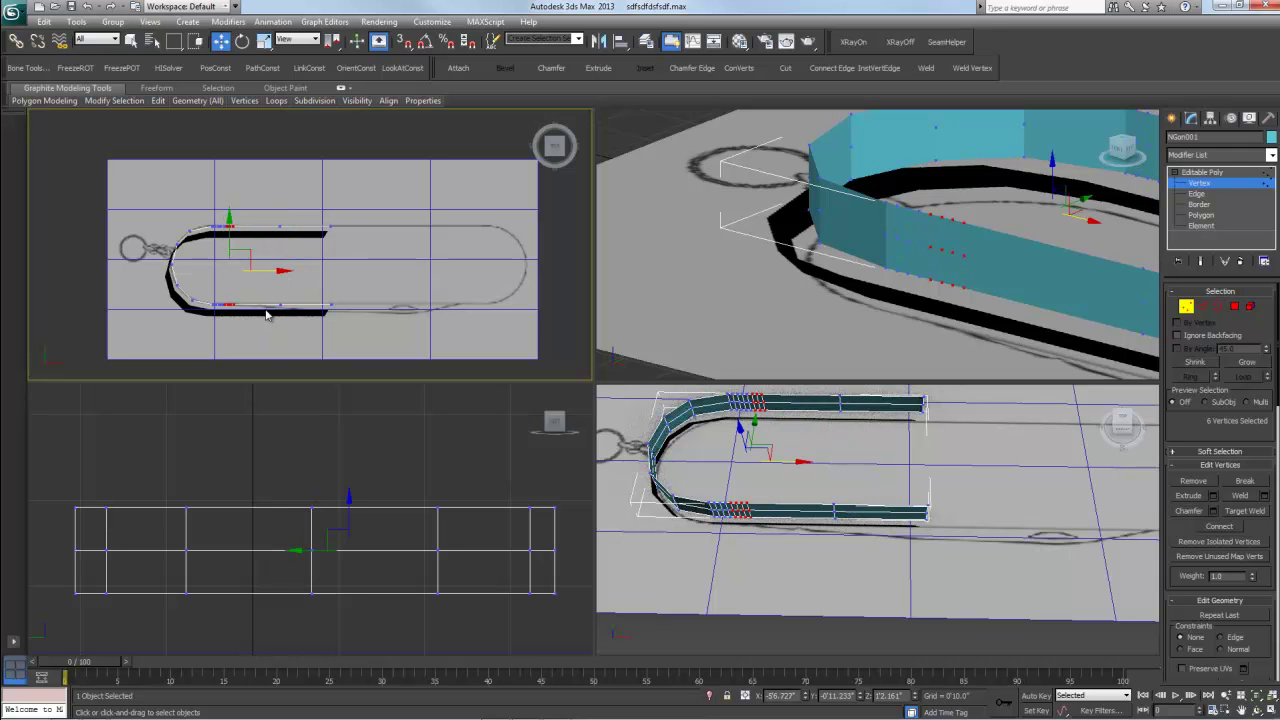
left_click_drag(285, 269, 413, 280)
key("r")
left_click(230, 233)
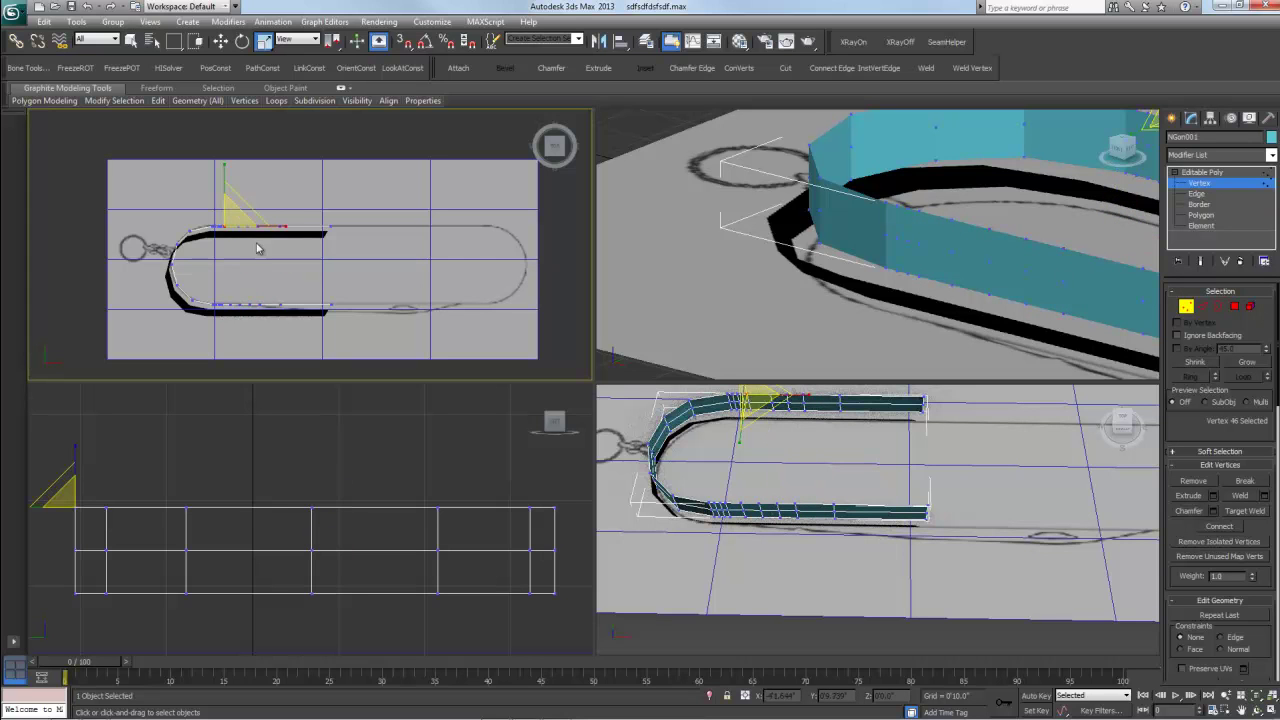
key("w")
left_click_drag(277, 226, 286, 225)
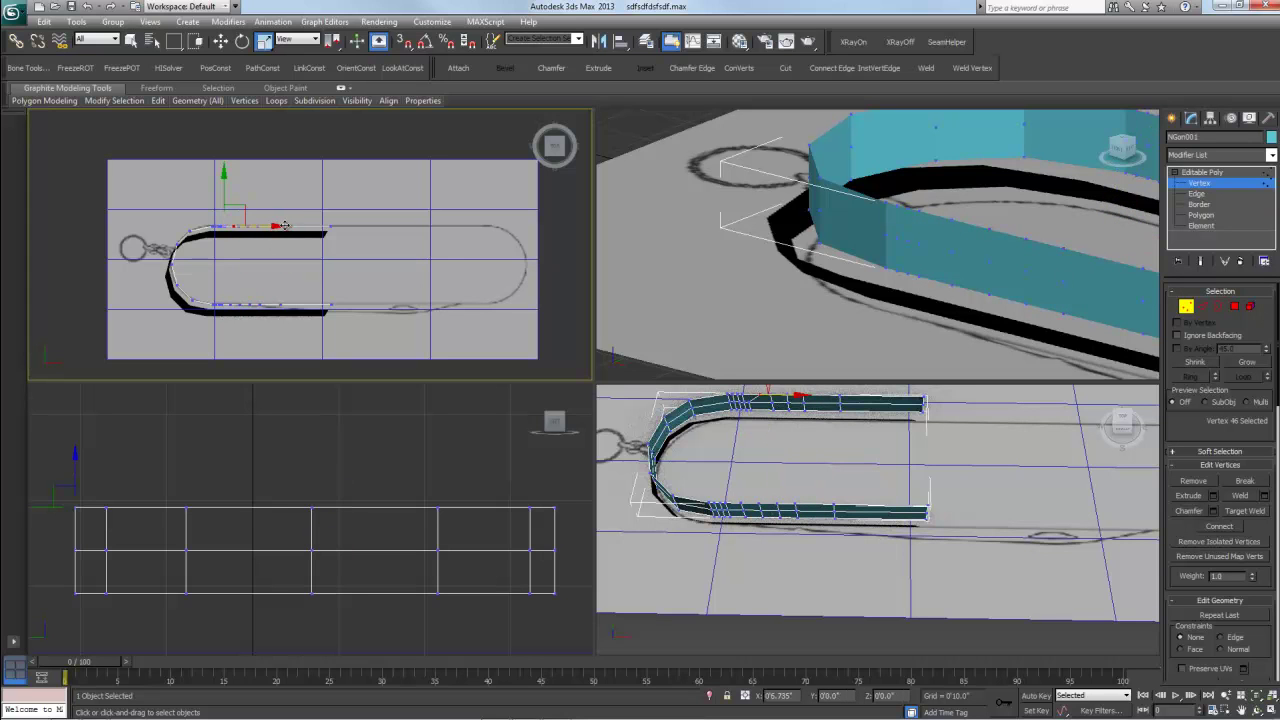
key("w")
left_click(343, 233)
- Select the misplaced vertices on the far arm, nudge them slightly along X, and clear the vertex selection
mouse_move(863, 574)
middle_mouse_down("alt")
mouse_move(897, 517)
mouse_move(955, 521)
mouse_move(849, 540)
mouse_move(849, 563)
middle_mouse_up("alt")
left_click(342, 258)
mouse_move(342, 258)
middle_mouse_down()
mouse_move(303, 257)
mouse_move(318, 266)
mouse_move(363, 209)
mouse_move(362, 234)
mouse_move(349, 236)
middle_mouse_up()
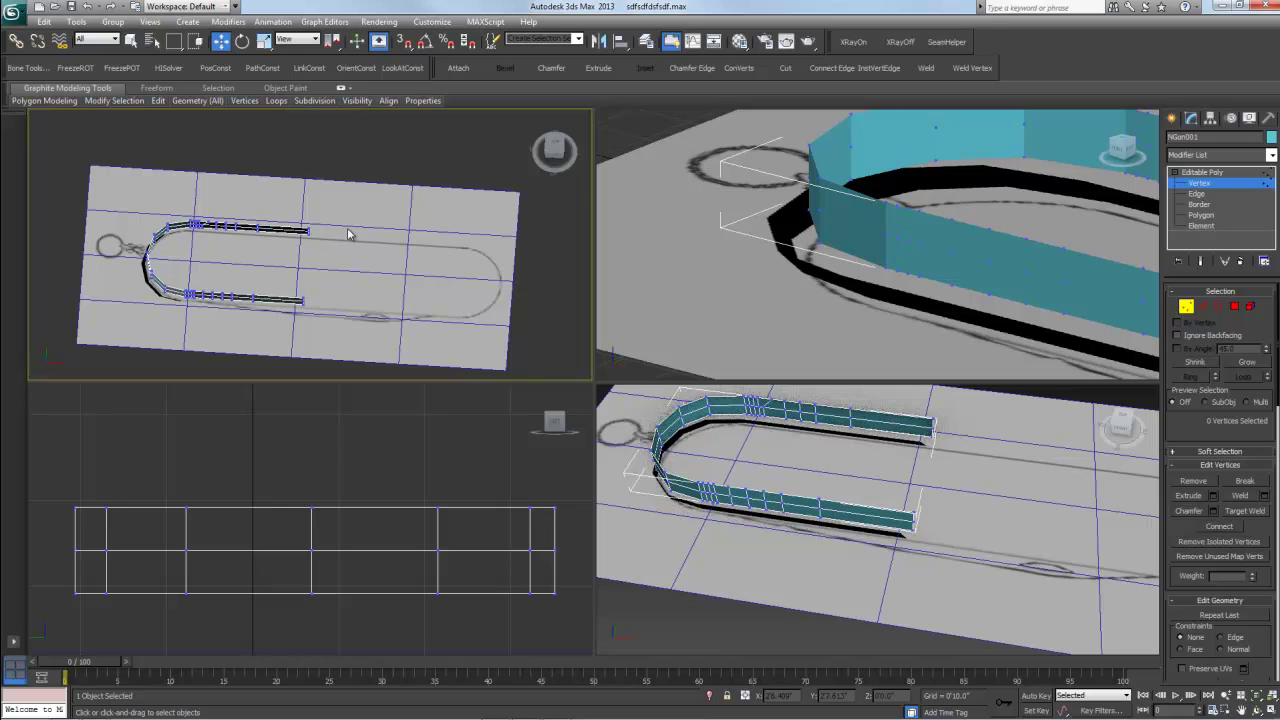
middle_click_drag(776, 432, 768, 449)
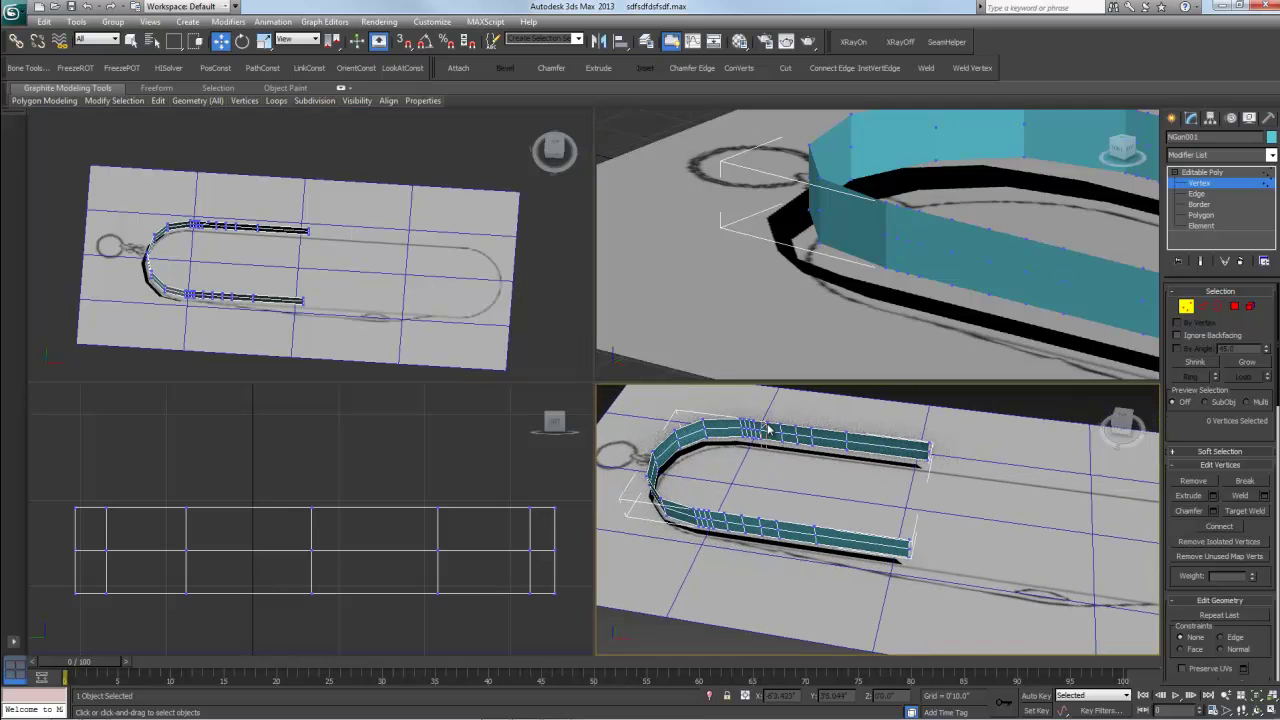
left_click(764, 436)
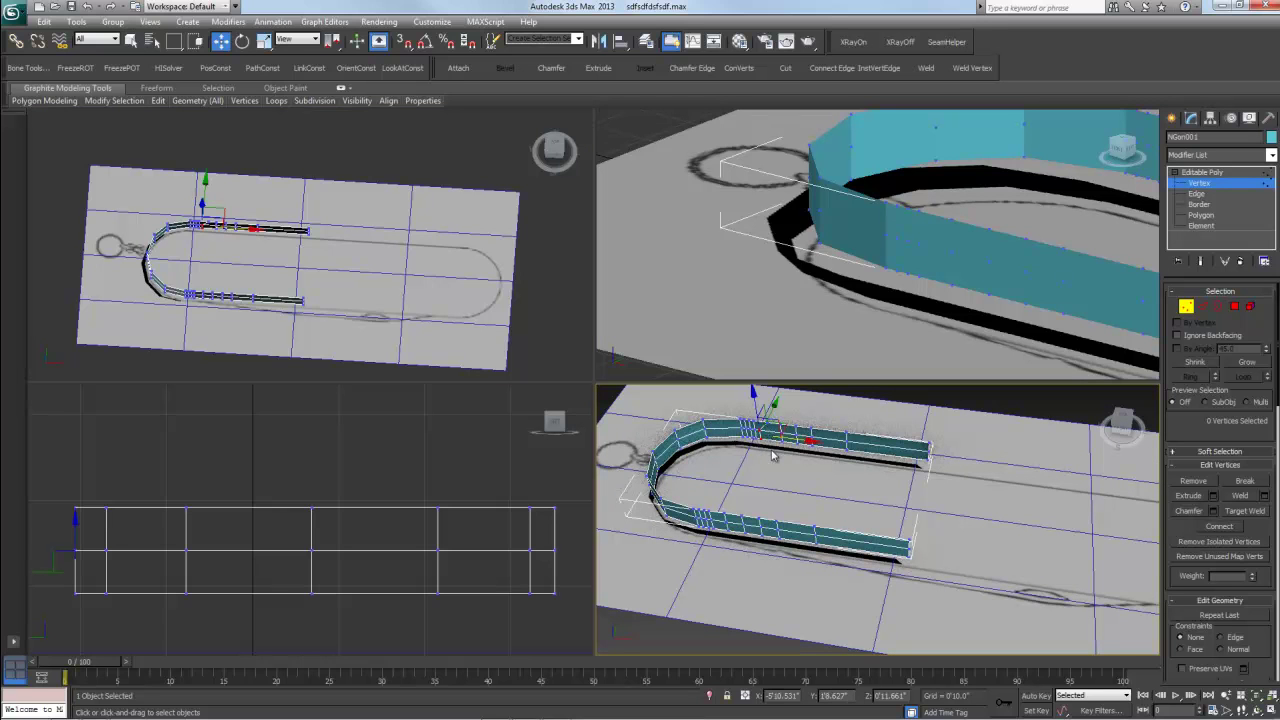
left_click_drag(809, 441, 810, 441)
left_click(818, 488)
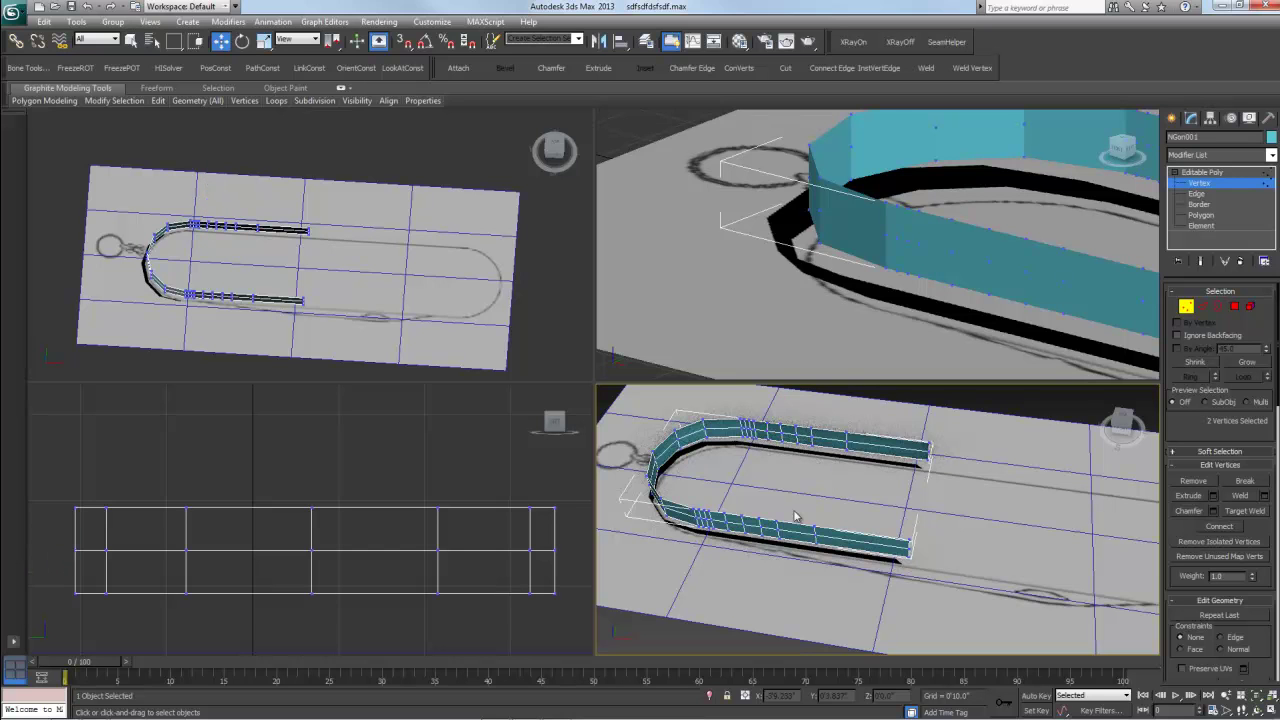
middle_click_drag(826, 517, 886, 548, "alt")
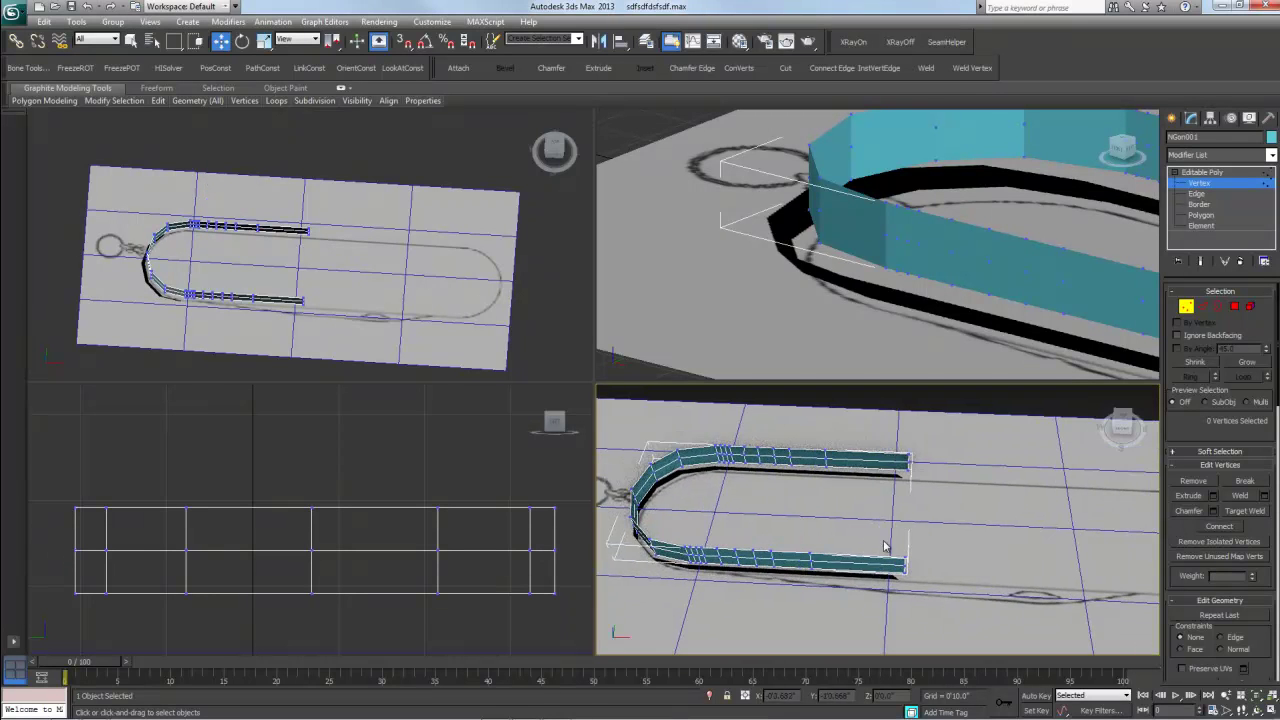
- Mirror the half wall along X as a copy, offset about 16'1.69" so its rounded end meets the blueprint's opposite end
left_click(378, 262)
middle_click_drag(378, 262, 392, 288)
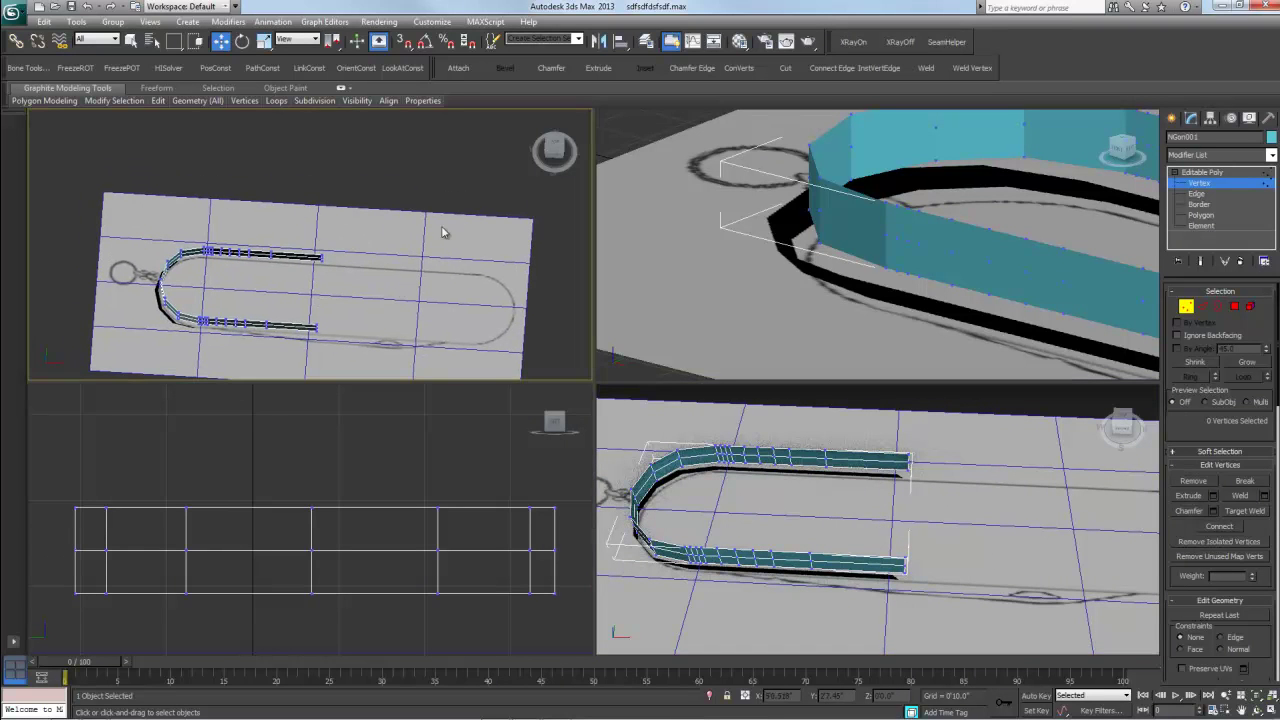
left_click(555, 148)
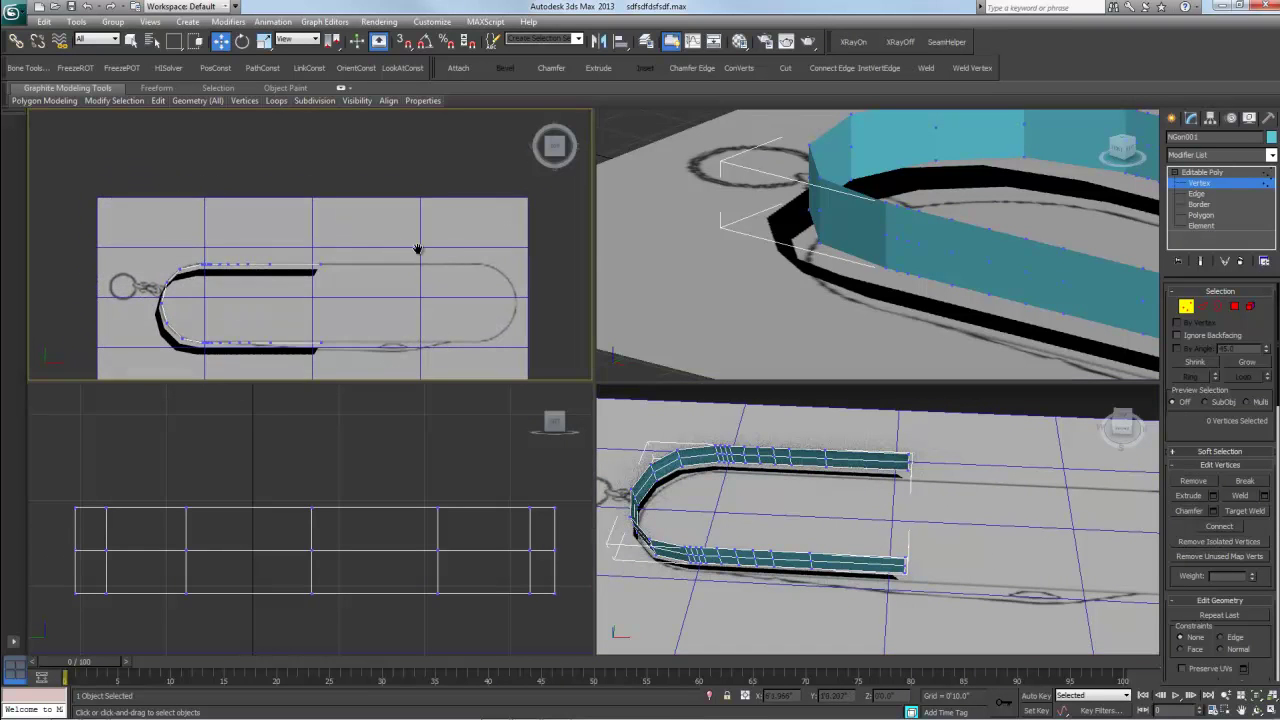
scroll(423, 266, "down", 2)
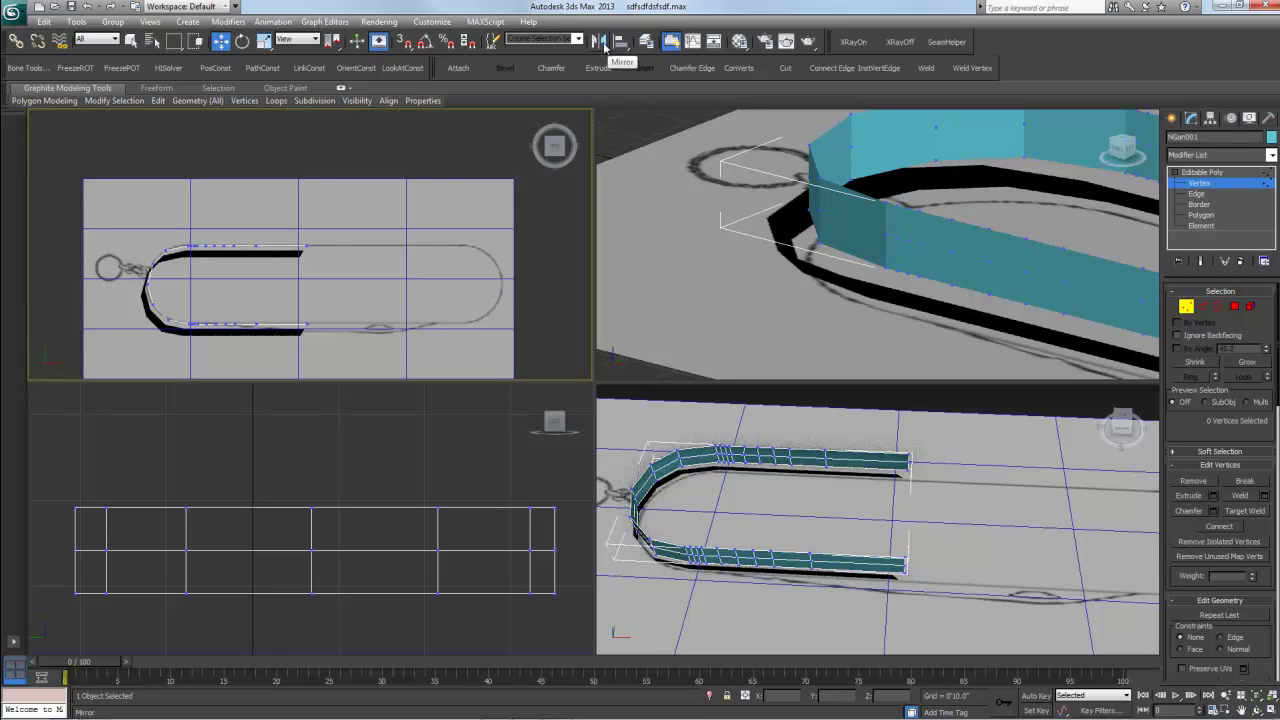
left_click(603, 45)
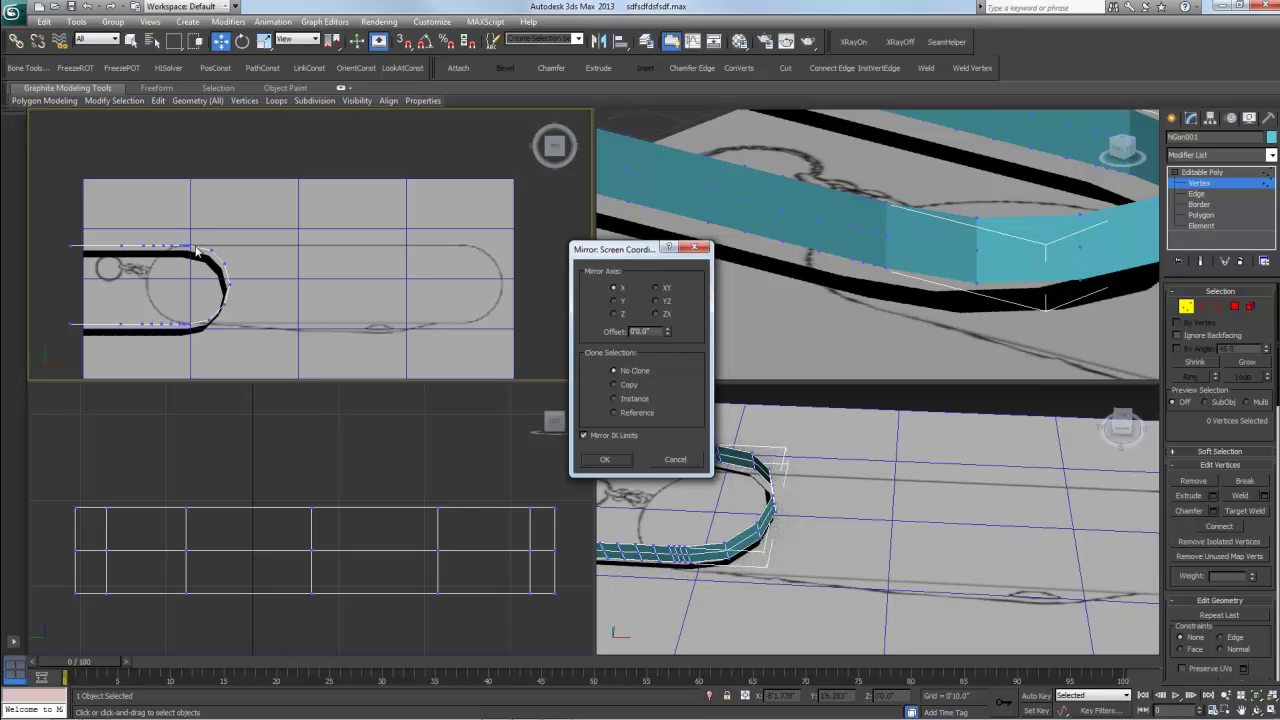
left_click(615, 386)
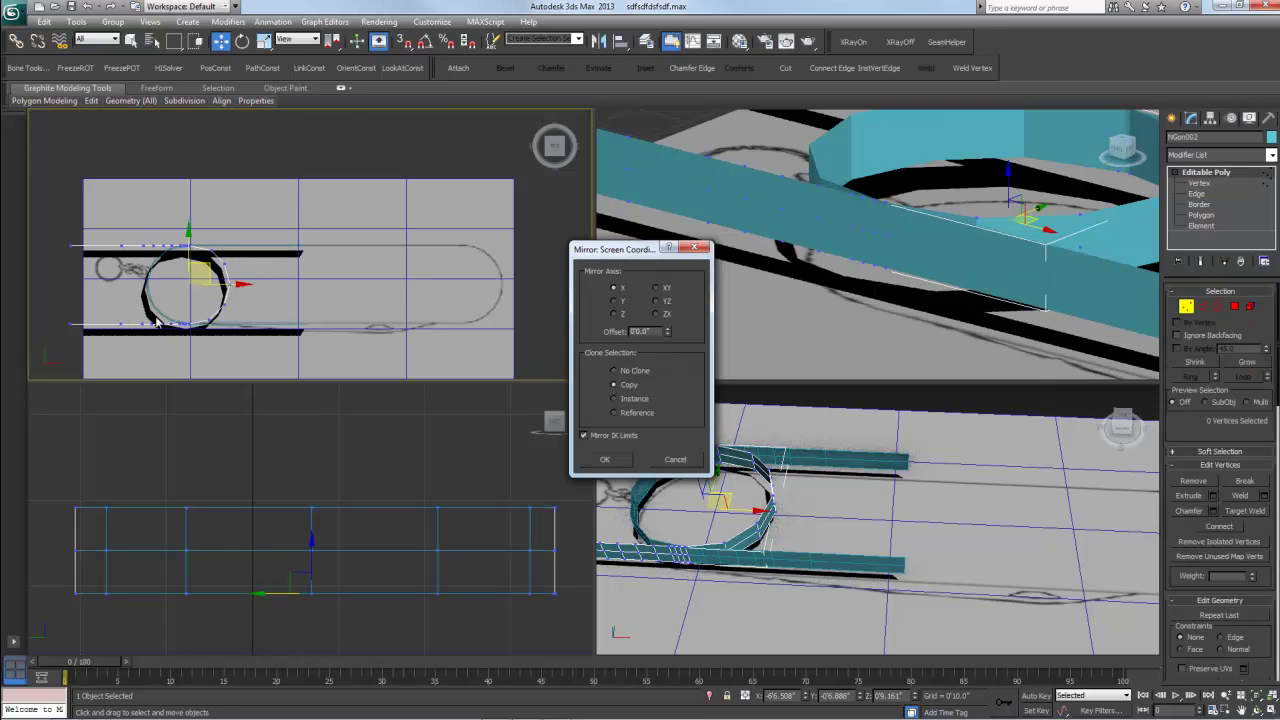
left_click_drag(666, 315, 603, 597)
left_click_drag(583, 290, 744, 258)
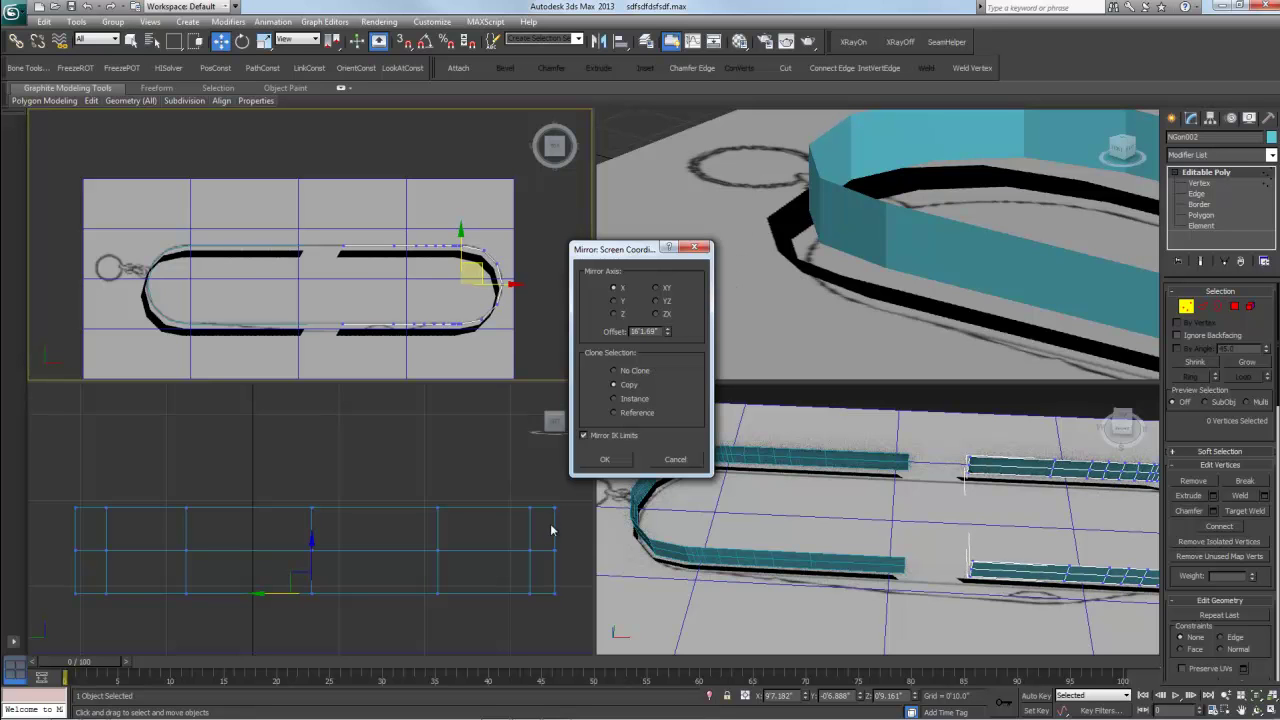
left_click(606, 459)
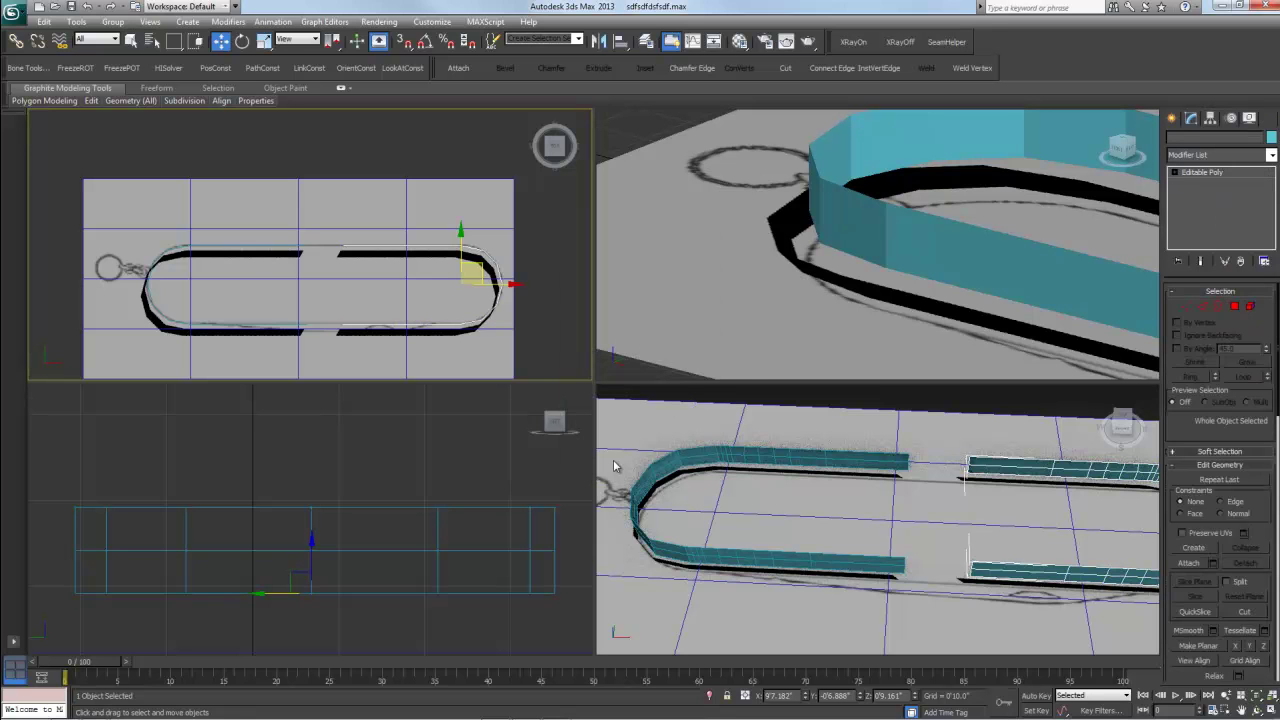
left_click(281, 250)
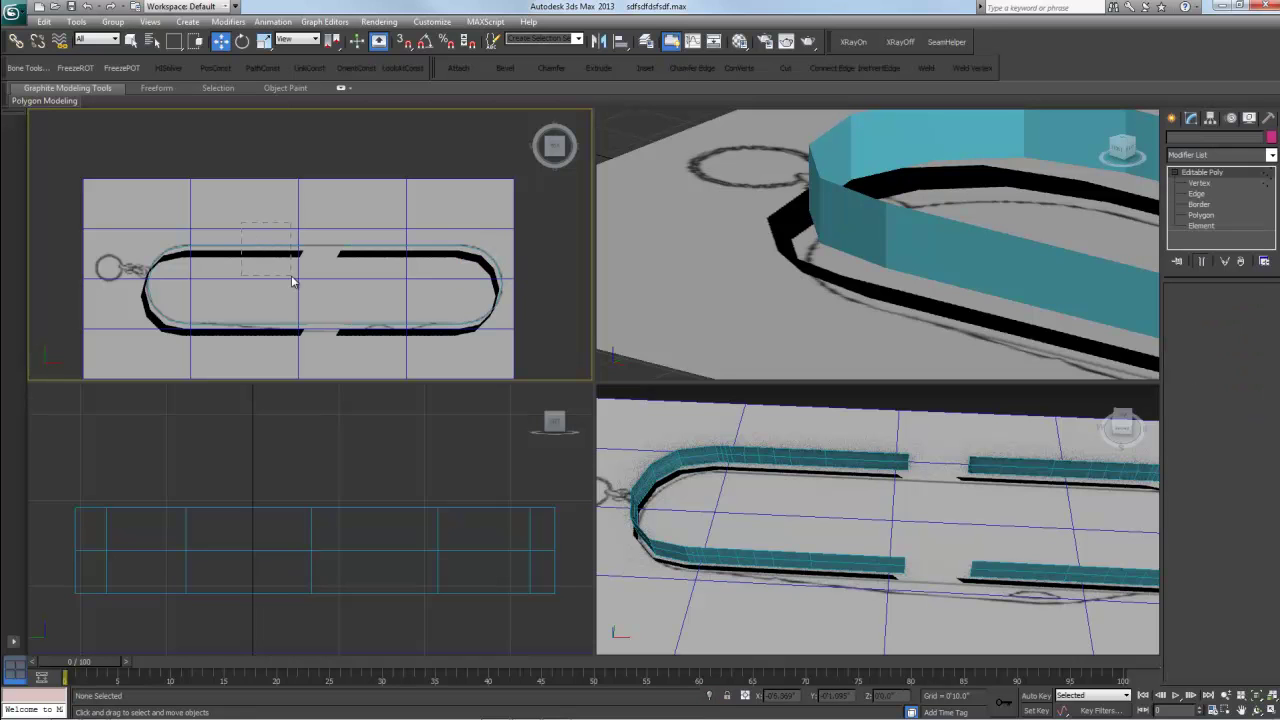
left_click(290, 282)
key("1")
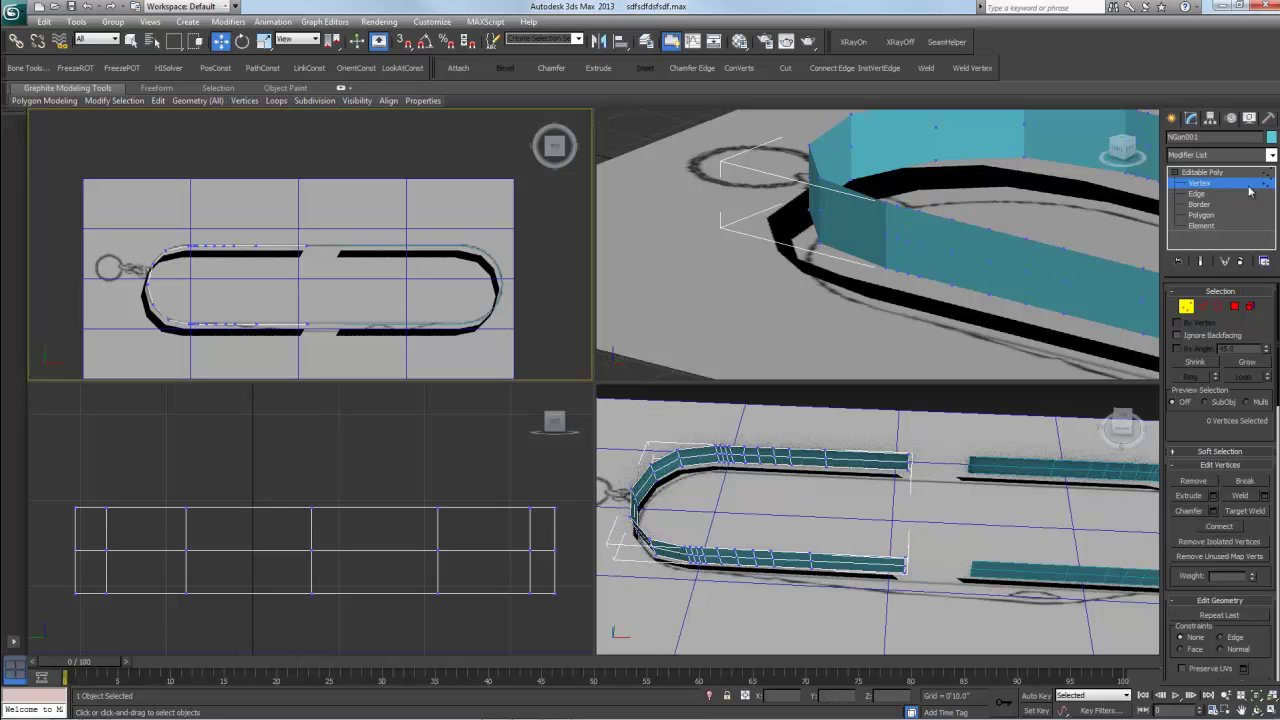
left_click(1215, 174)
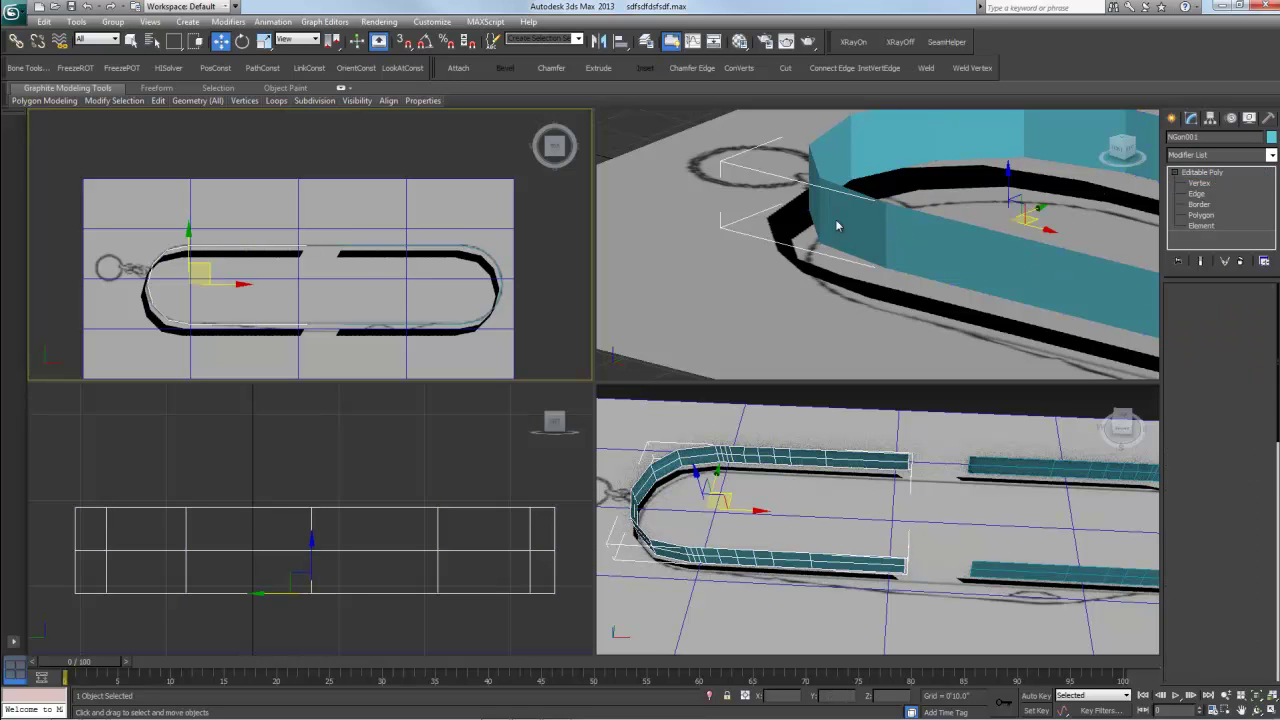
left_click(356, 249)
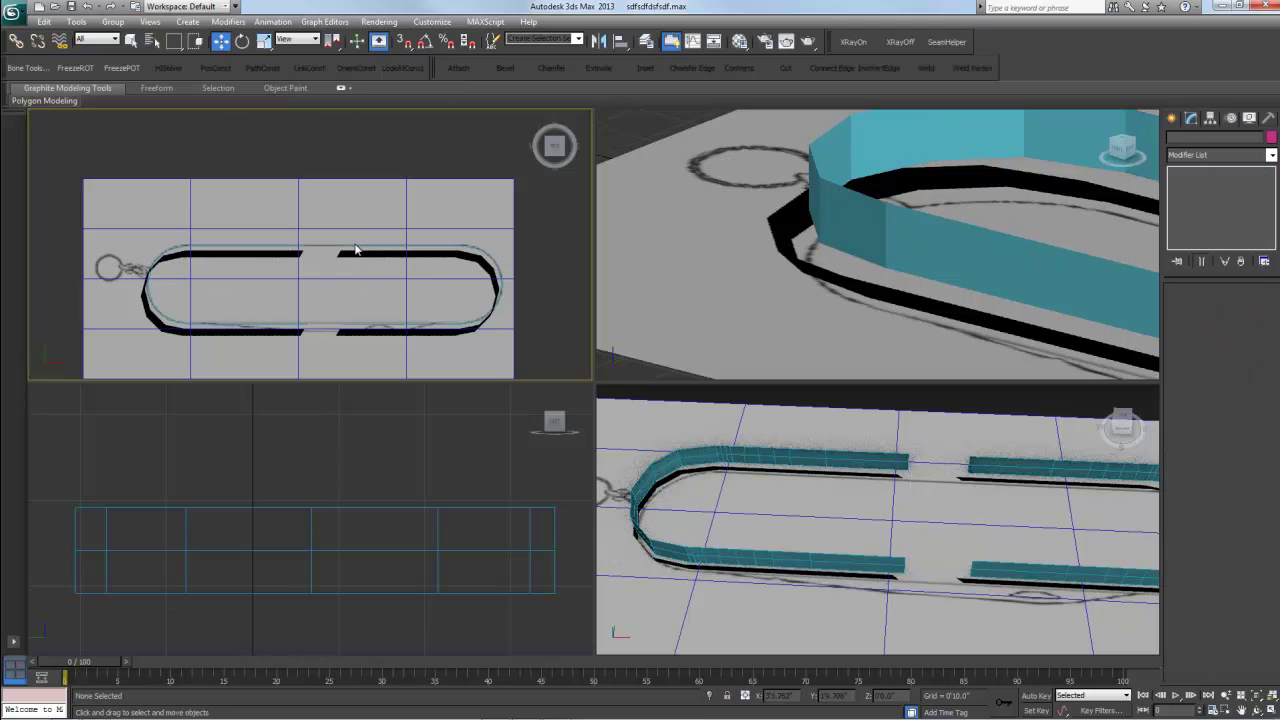
left_click(408, 300)
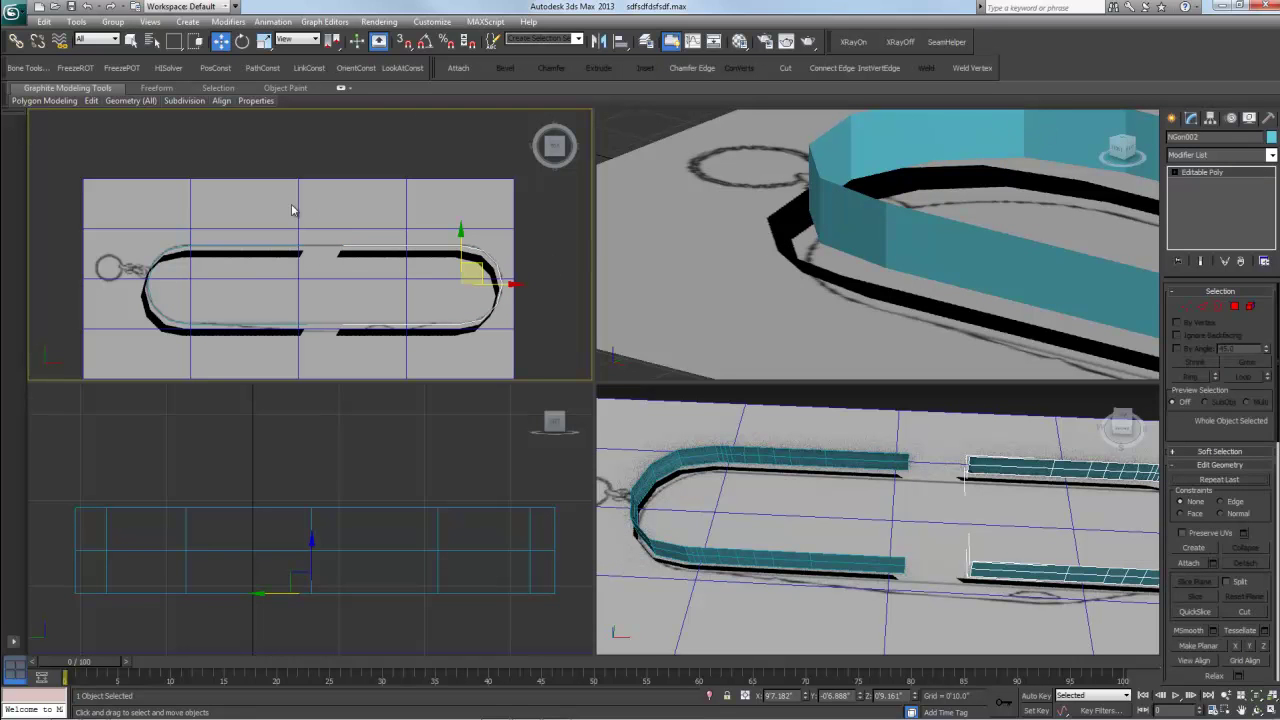
left_click(295, 251)
left_click(293, 250)
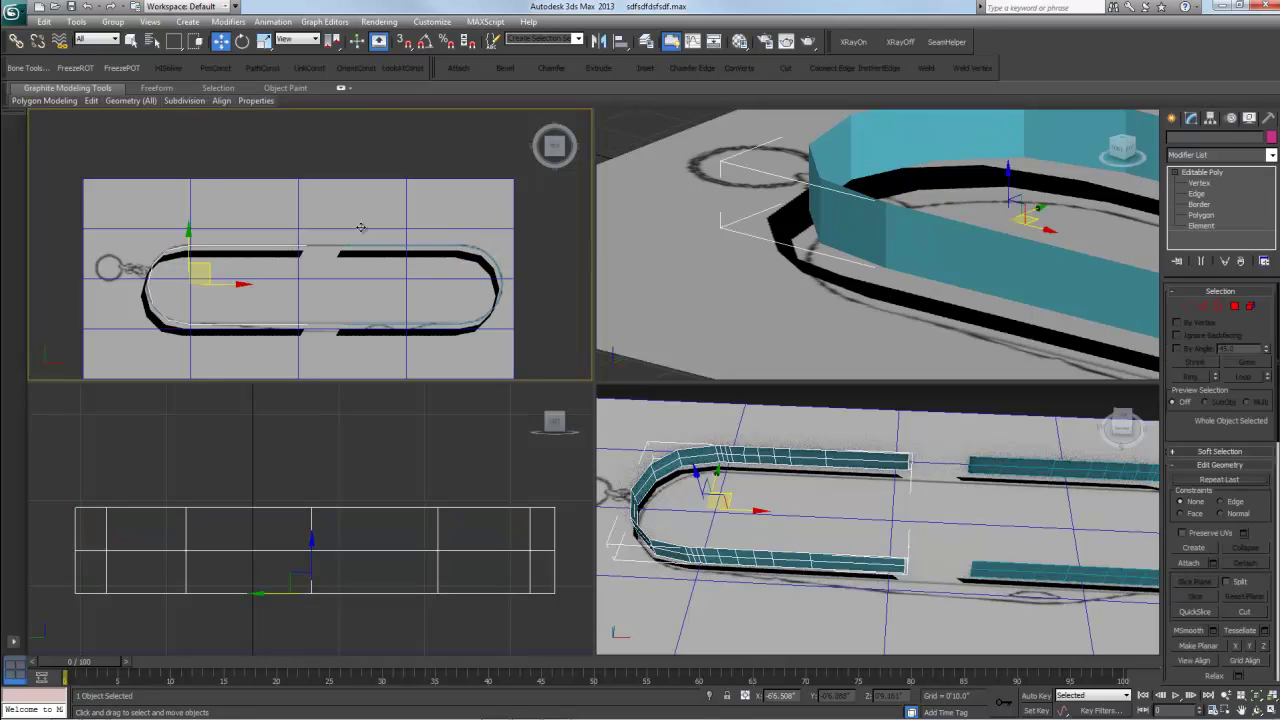
key("ctrl+z")
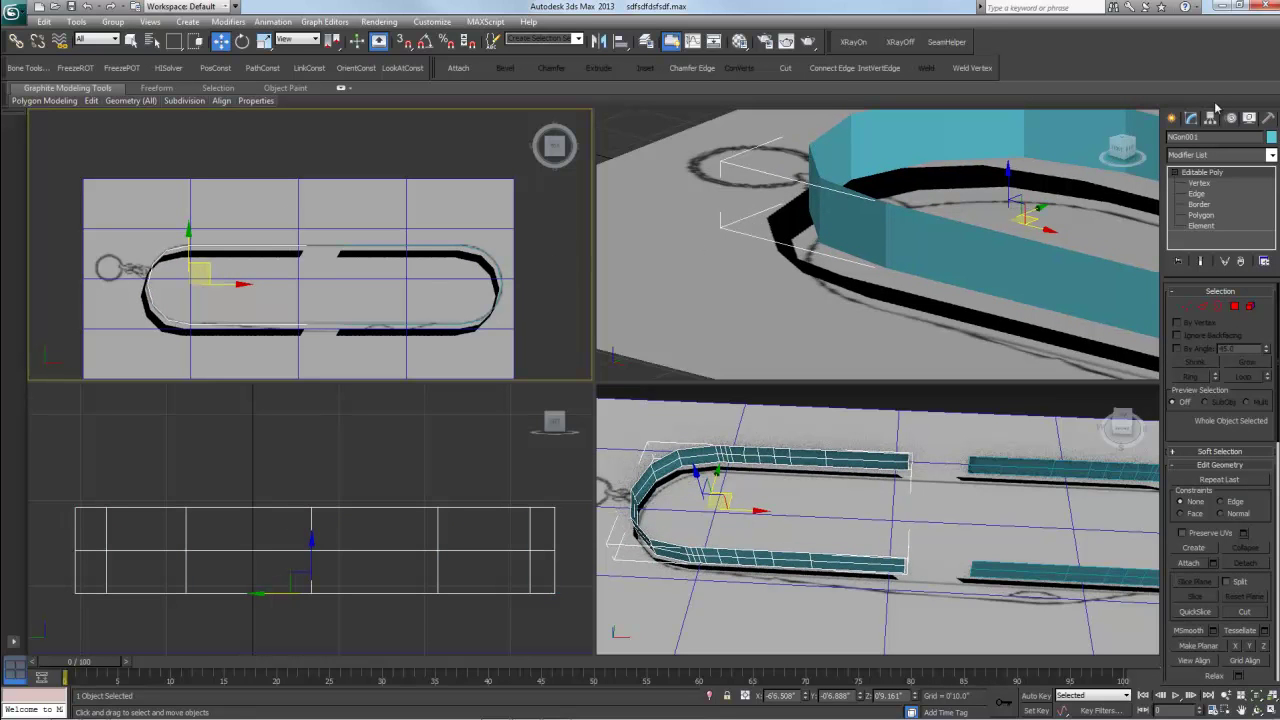
left_click(1203, 194)
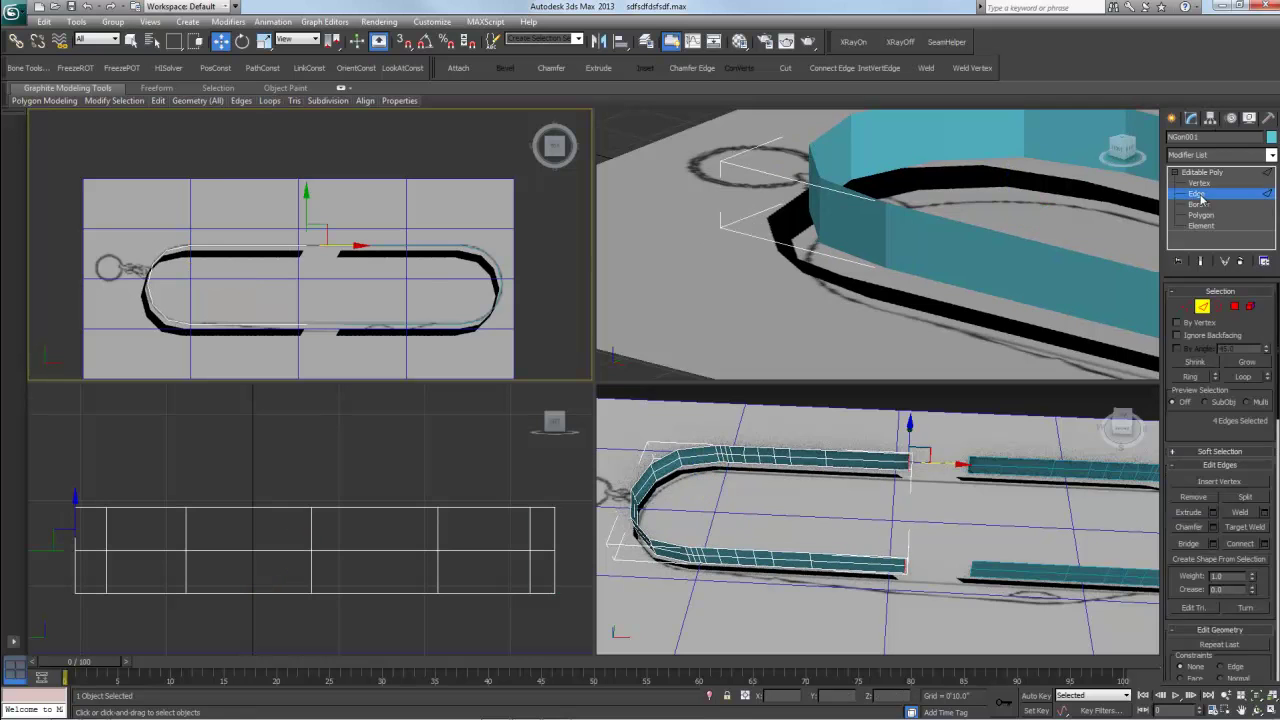
left_click(1203, 173)
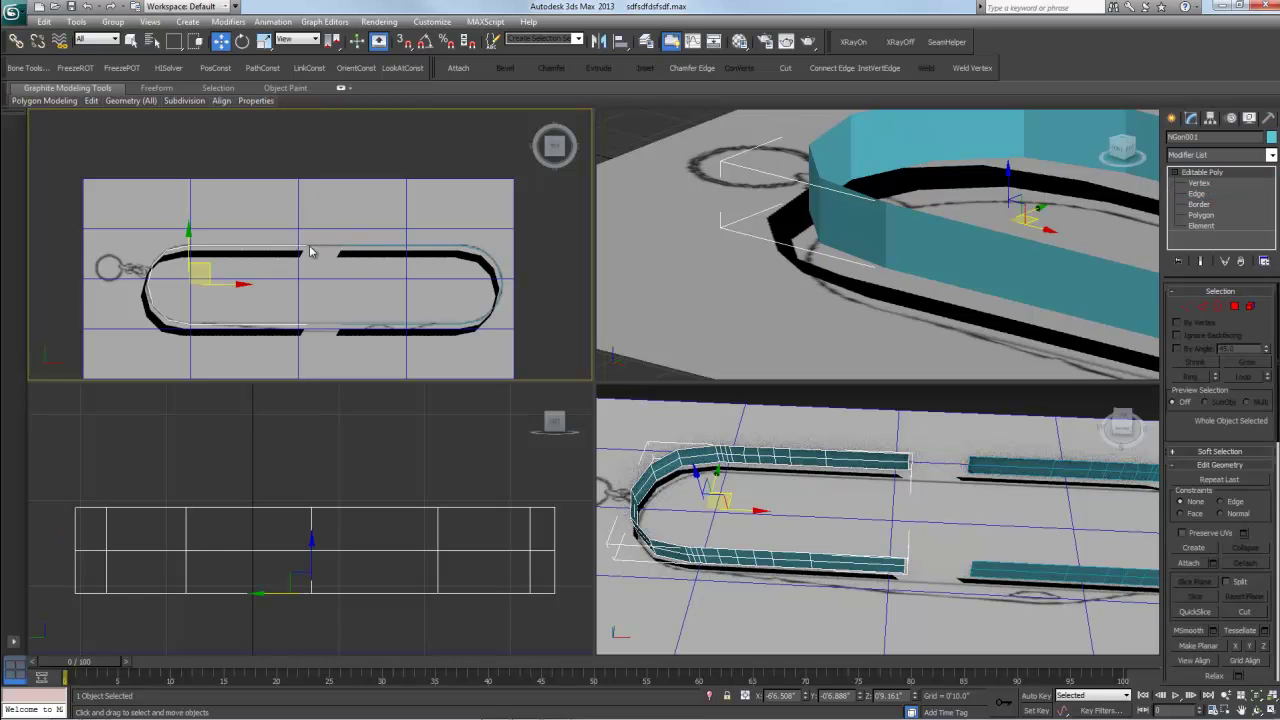
middle_click_drag(366, 295, 350, 293)
middle_click_drag(834, 491, 860, 491, "alt")
scroll(860, 491, "up", 2)
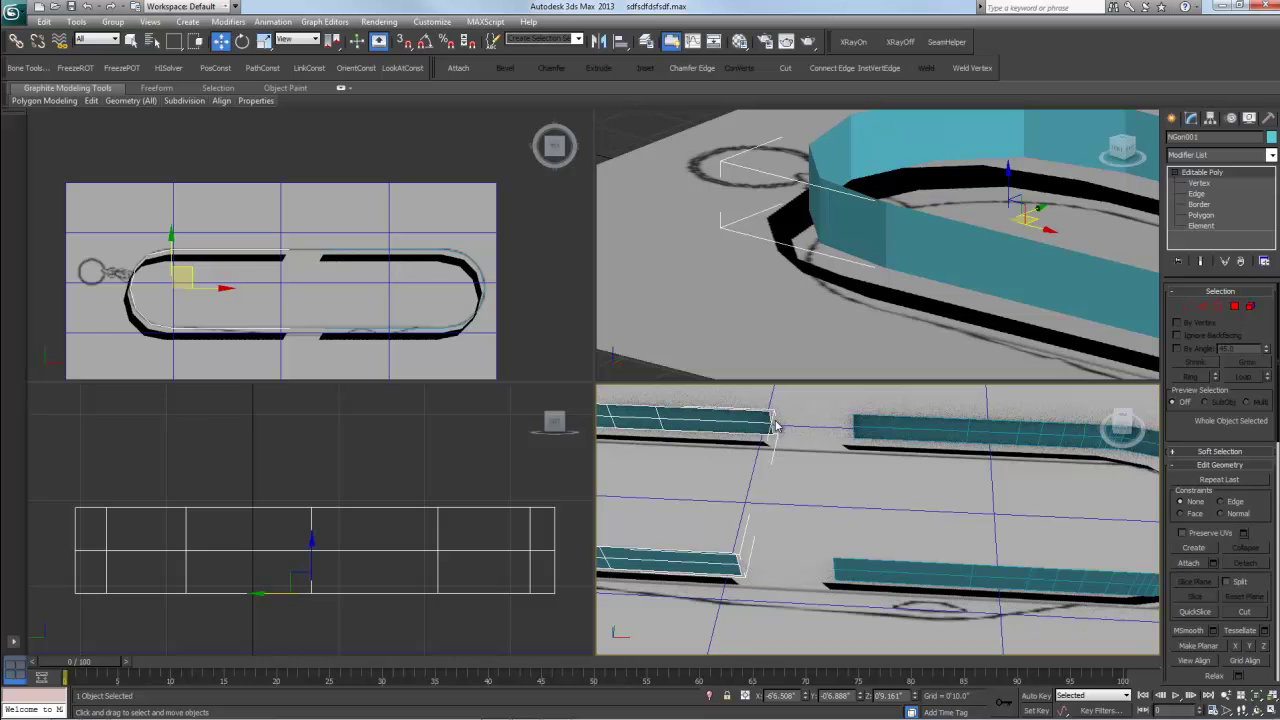
- Attach the mirrored half to the original half wall so both form one Editable Poly, and leave Attach mode
left_click(855, 432)
left_click(749, 425)
scroll(786, 451, "down", 6)
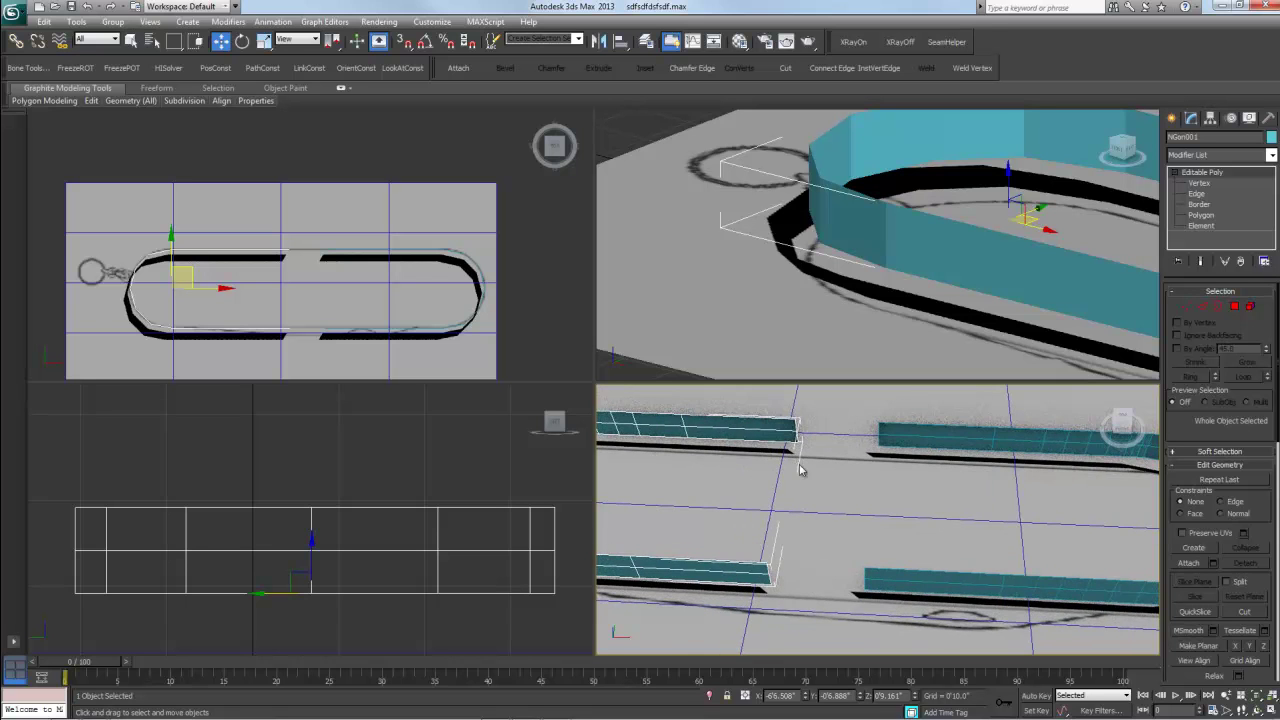
scroll(846, 491, "up", 3)
scroll(905, 475, "up", 2)
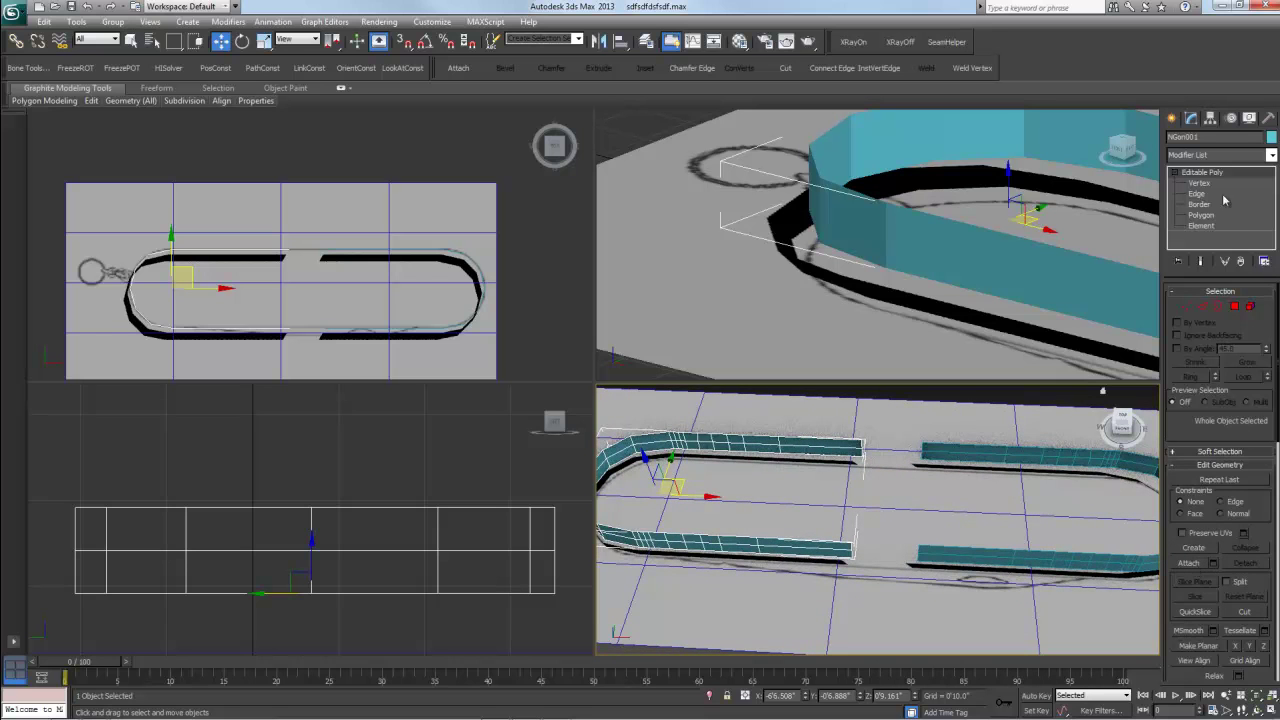
left_click(1176, 173)
left_click(1176, 173)
left_click(1189, 564)
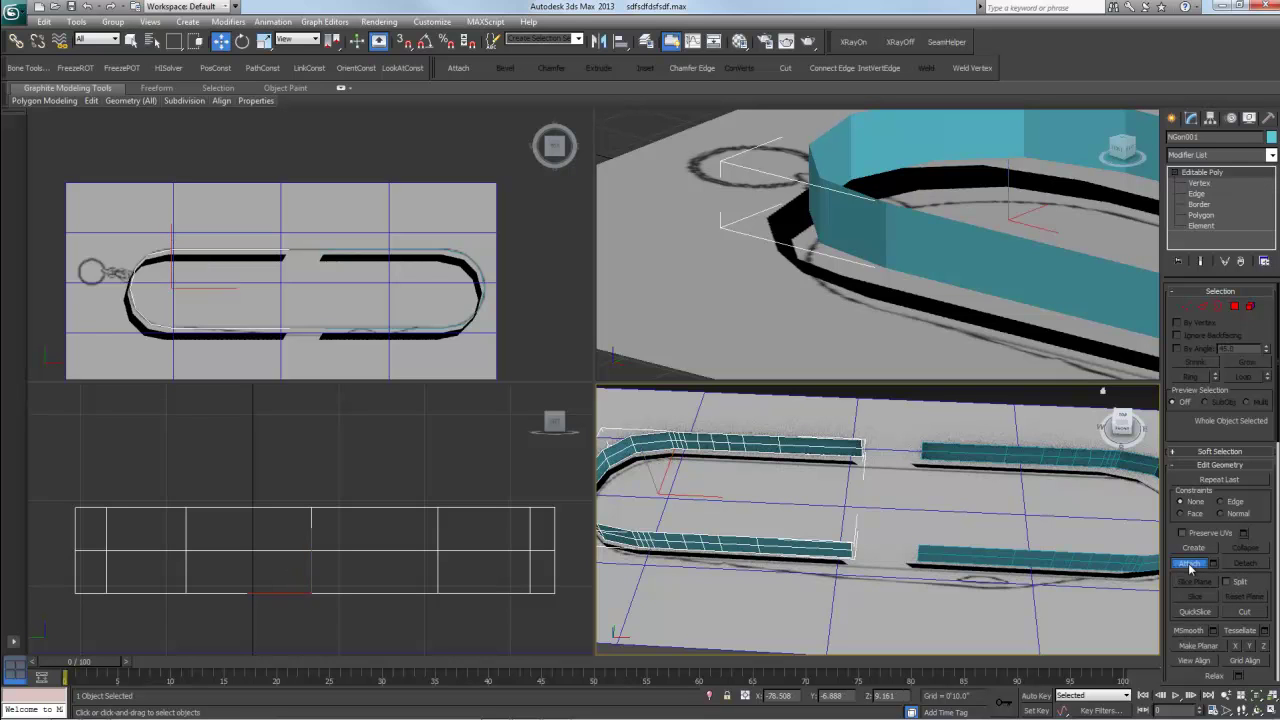
left_click(1019, 456)
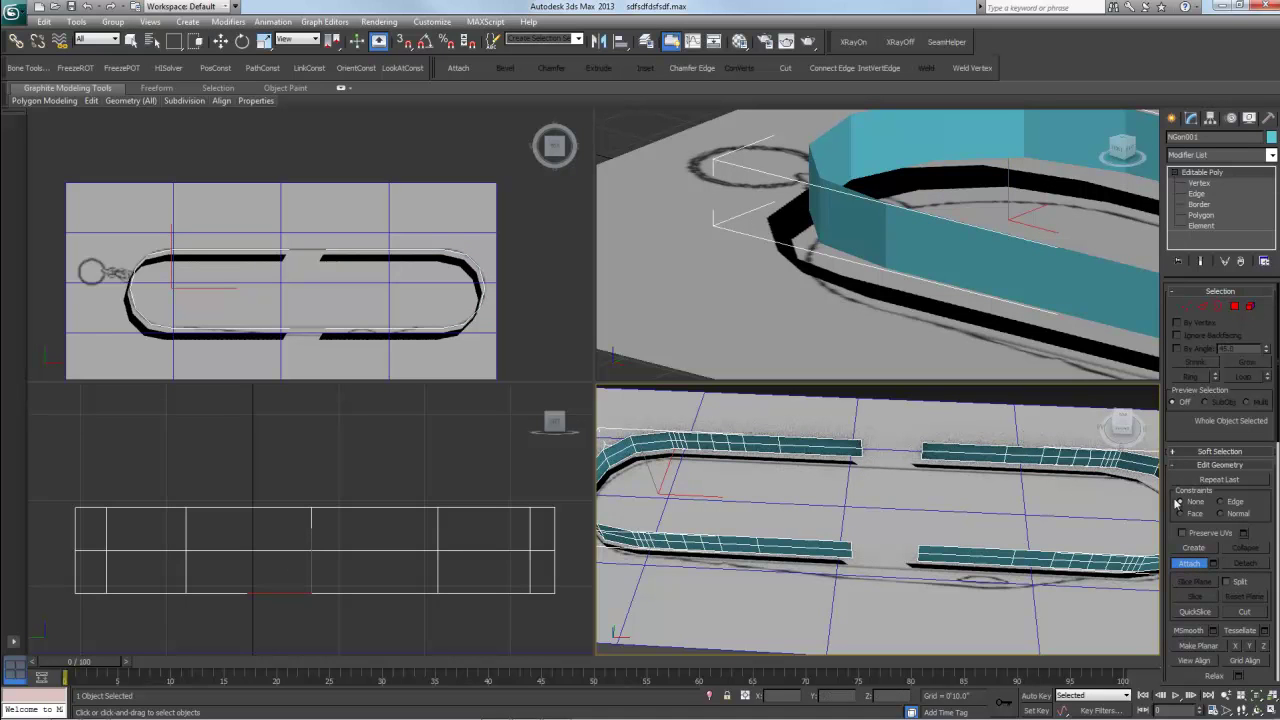
key("w")
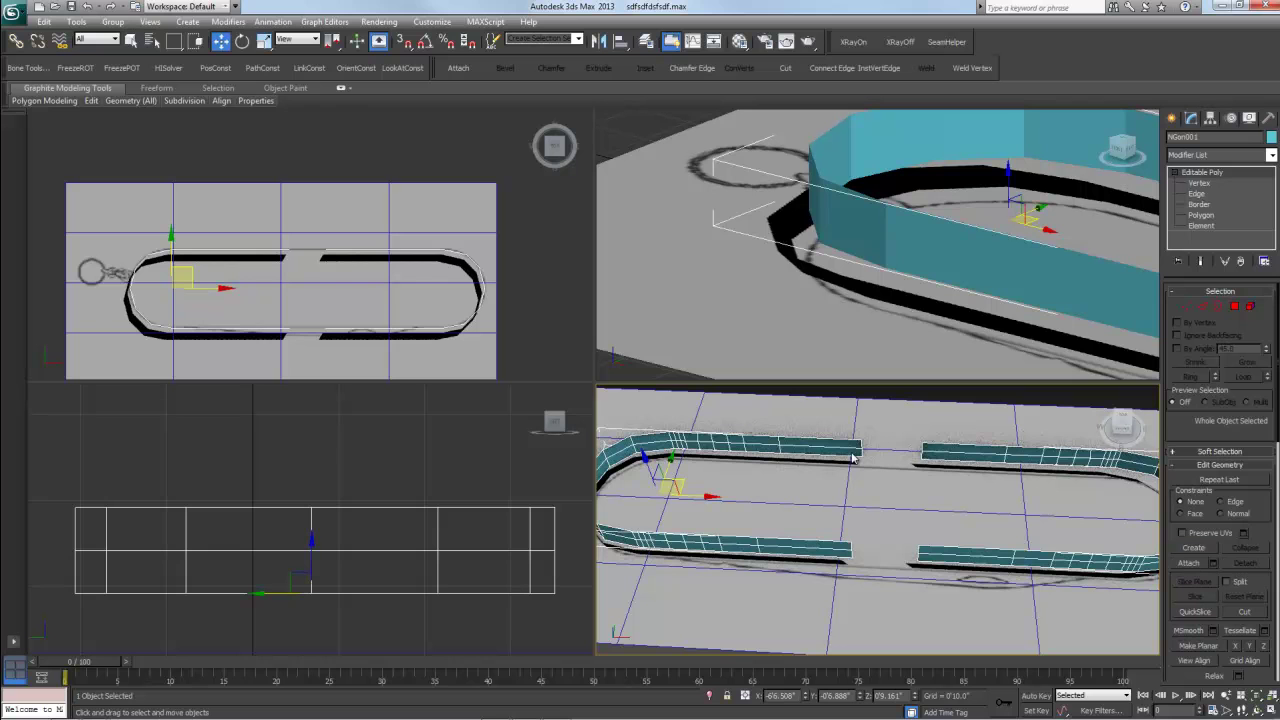
- Enter Edge level on the combined wall and clear the existing edge selection
left_click(423, 346)
left_click(372, 278)
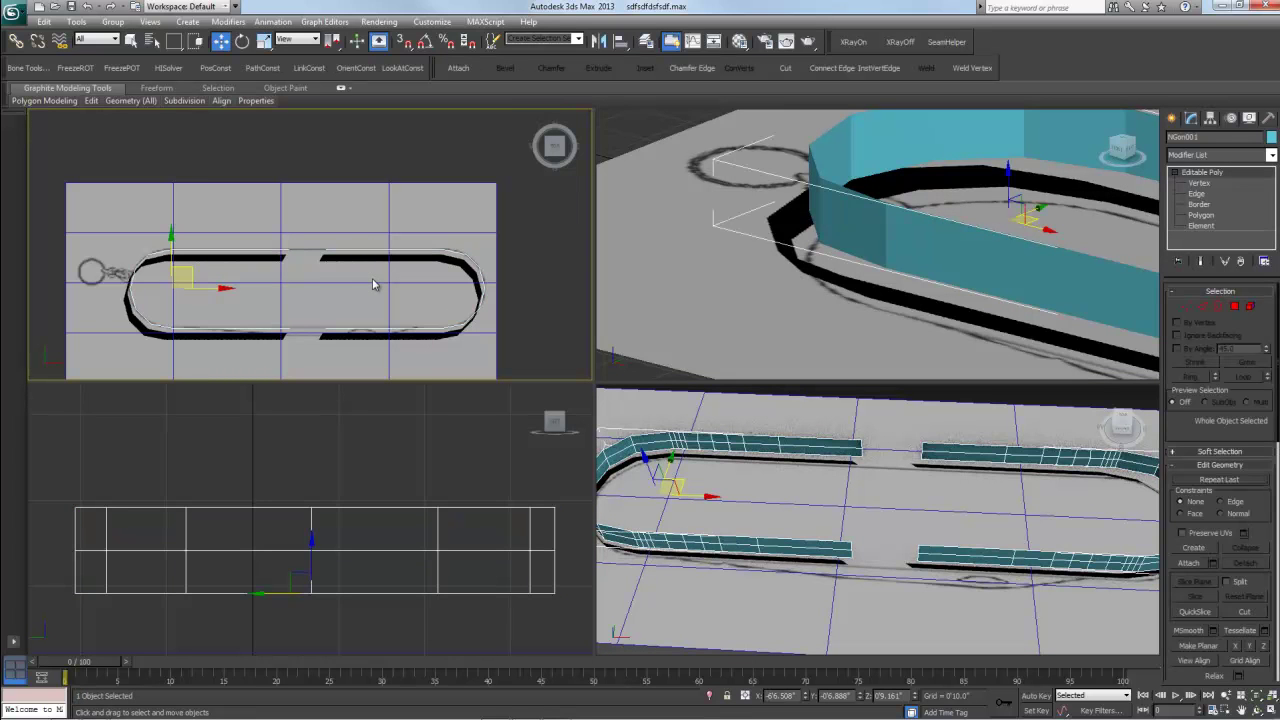
left_click(1199, 193)
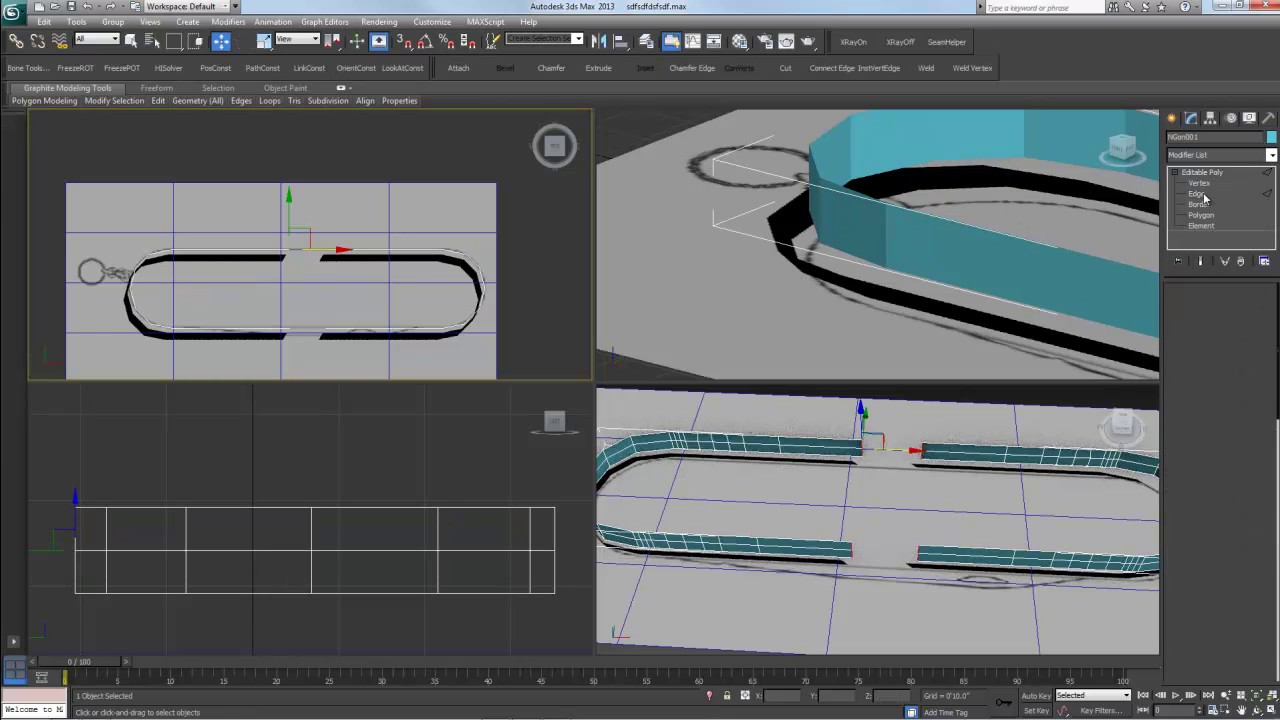
middle_click_drag(947, 523, 931, 534)
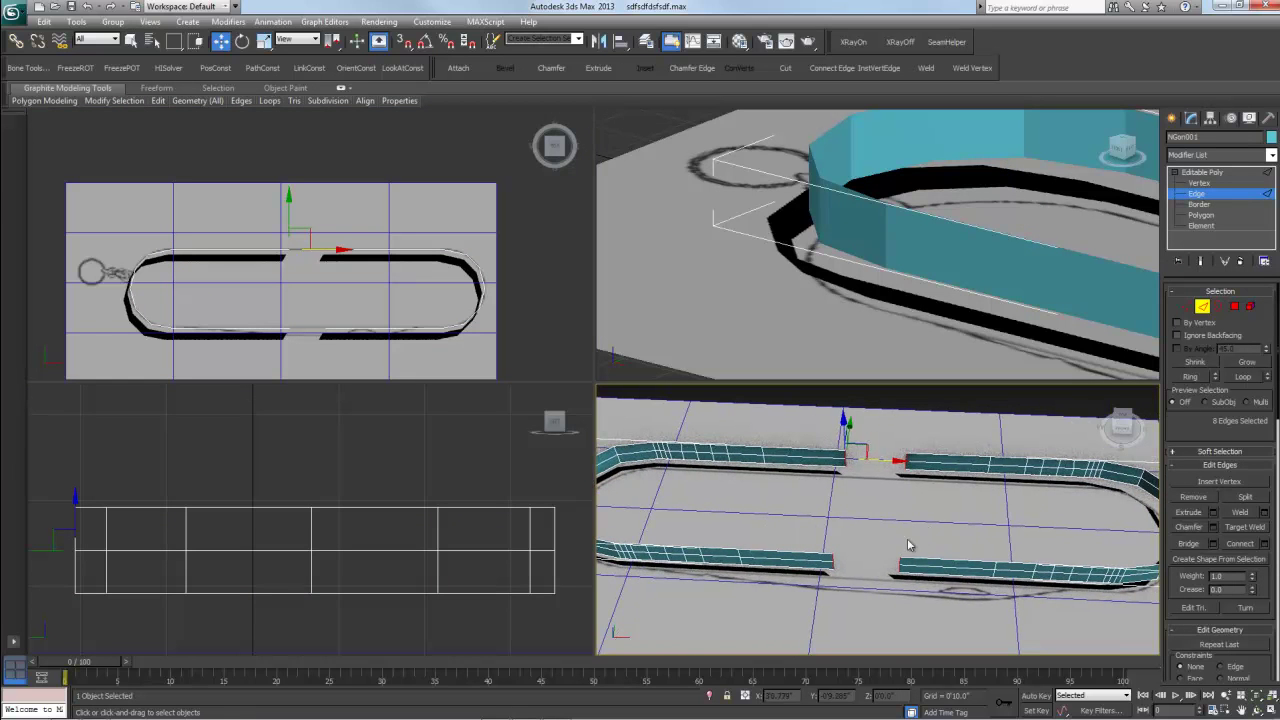
middle_click_drag(877, 574, 886, 571)
left_click(896, 566)
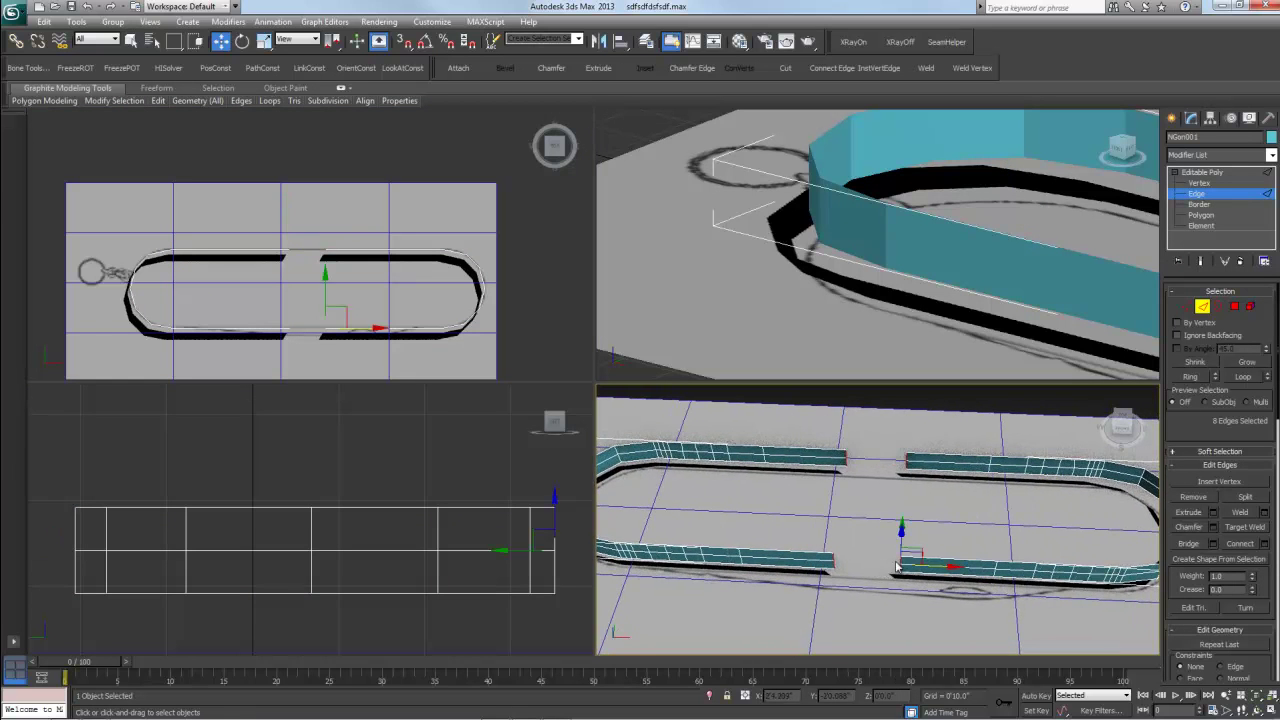
left_click(841, 566)
left_click(858, 600)
- Maximize the perspective view and bridge the lower pair of facing end edges across the near wall's gap
middle_click_drag(862, 600, 814, 561)
scroll(814, 561, "up", 4)
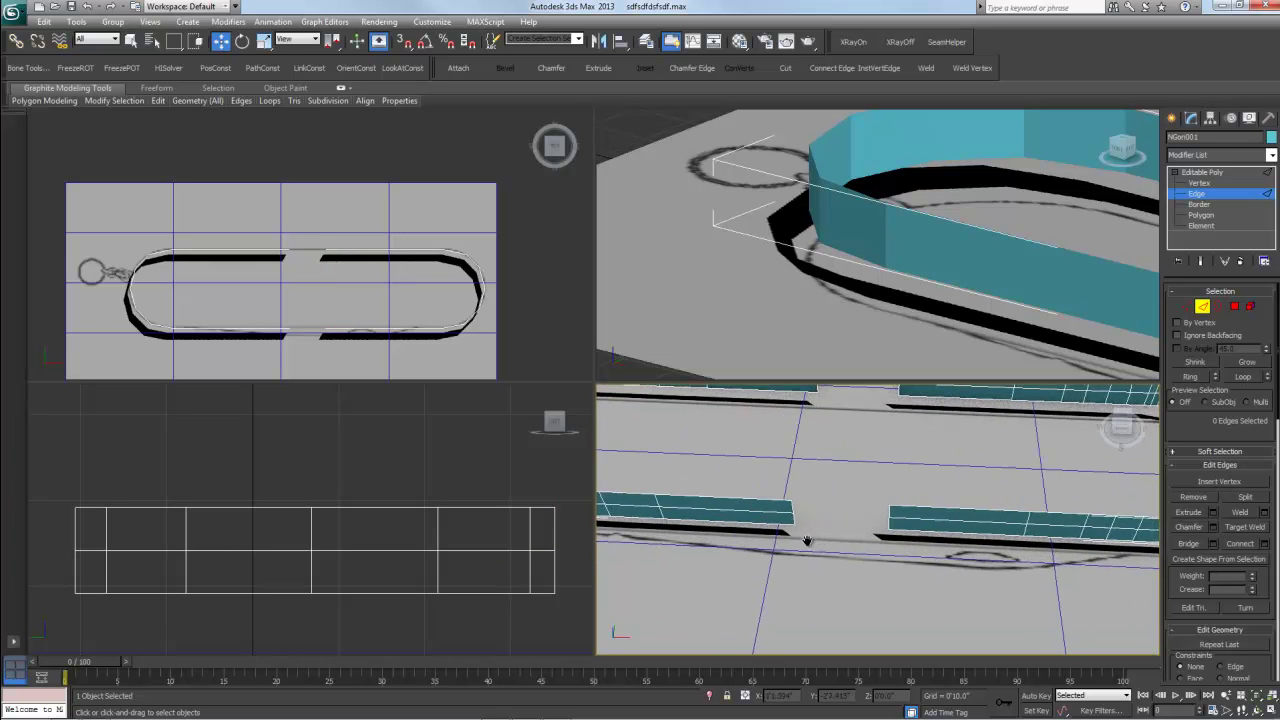
key("alt+w")
scroll(537, 451, "up", 1)
middle_click_drag(537, 451, 583, 503)
scroll(583, 503, "down", 5)
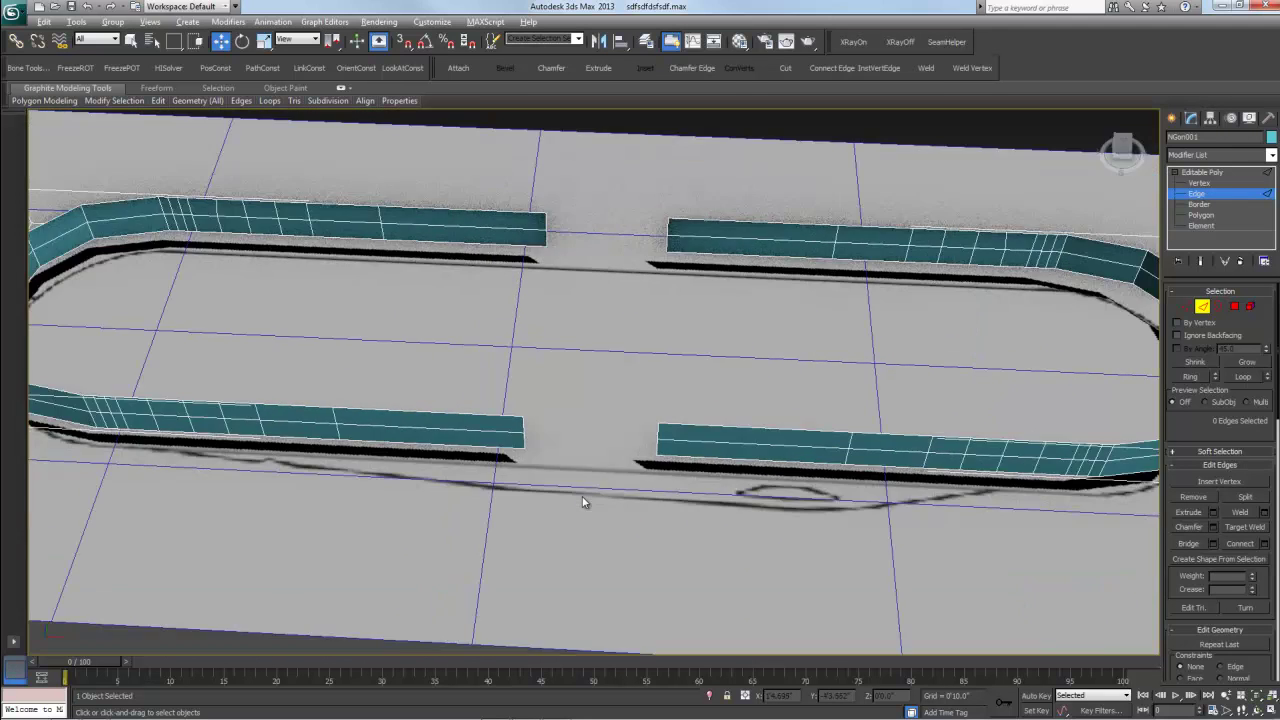
scroll(583, 503, "up", 5)
left_click(491, 466)
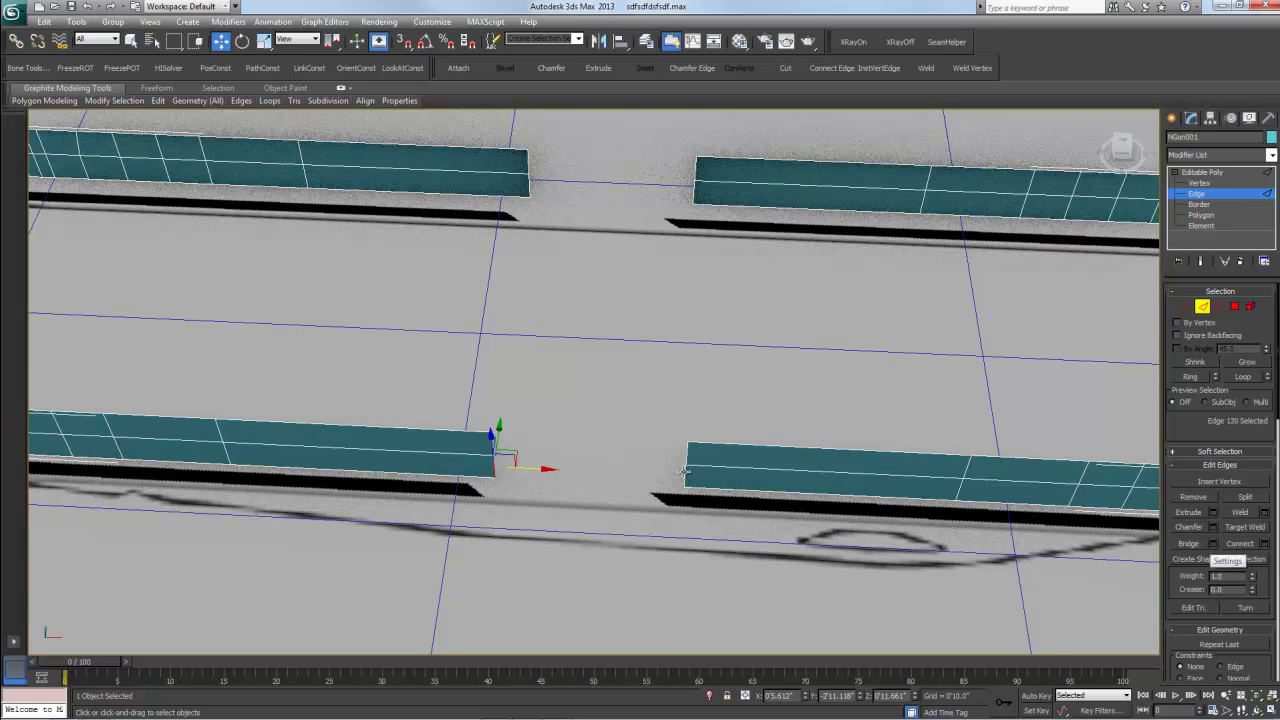
left_click(1188, 544)
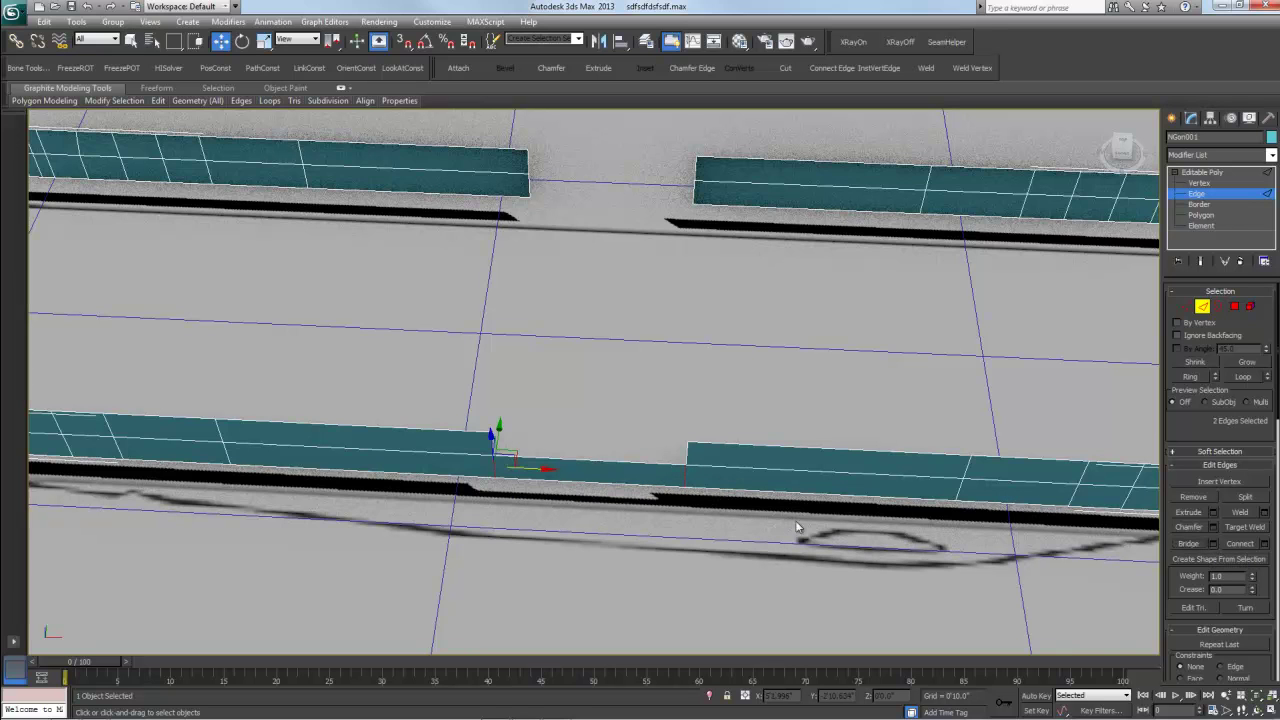
- Bridge the upper pair of facing end edges to close the rest of the near wall's gap
left_click(692, 478)
left_click(491, 440)
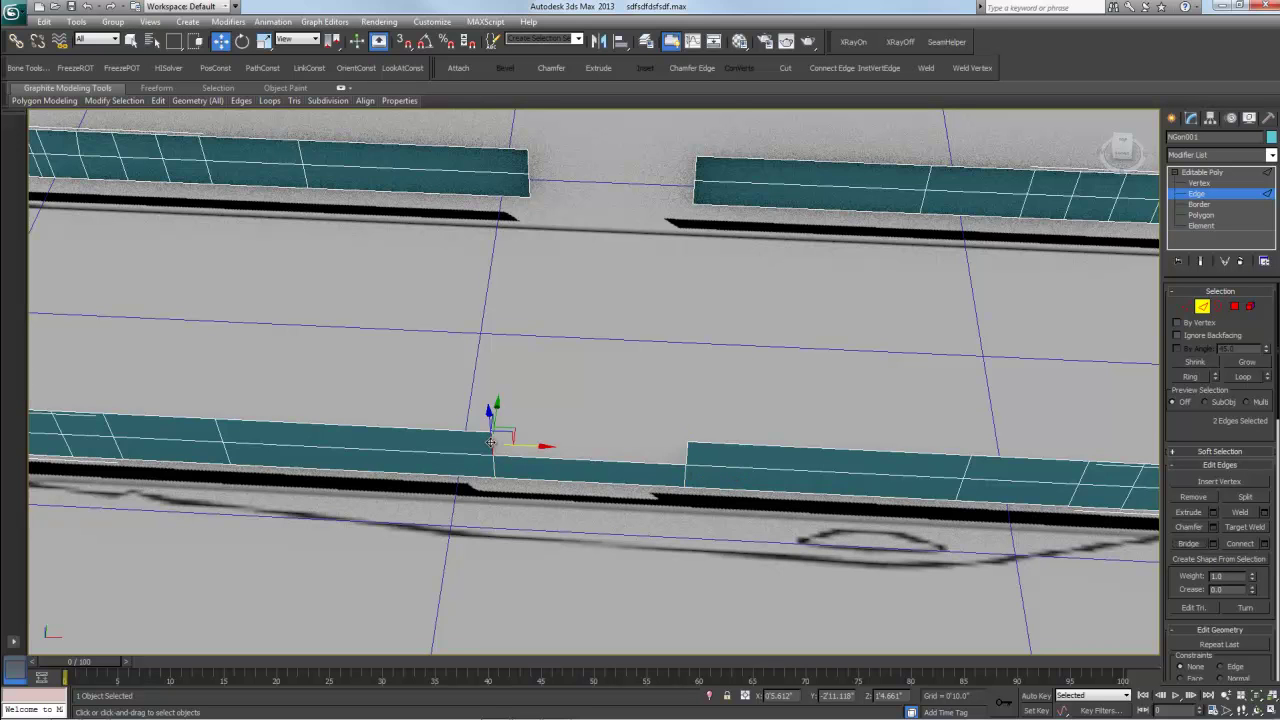
left_click(688, 452, "ctrl")
left_click(1190, 544)
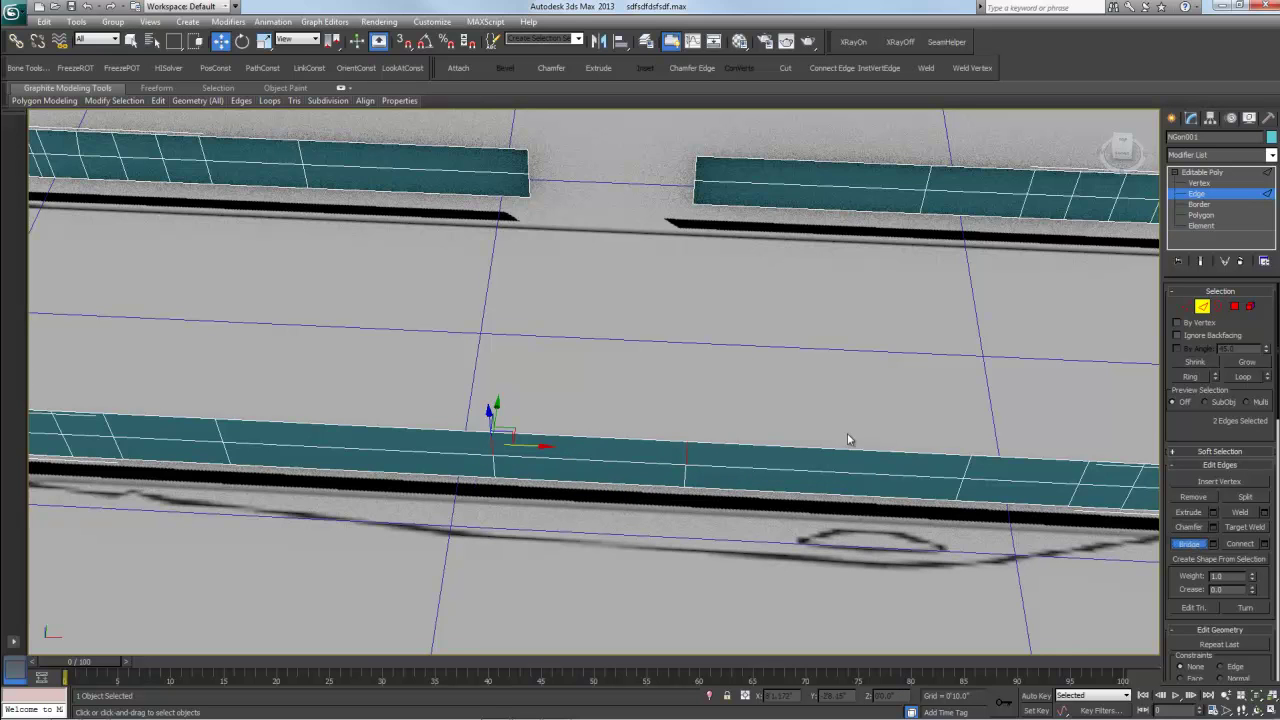
- Bridge the lower and upper pairs of facing end edges across the far wall's gap, and leave Edge level
left_click(526, 182)
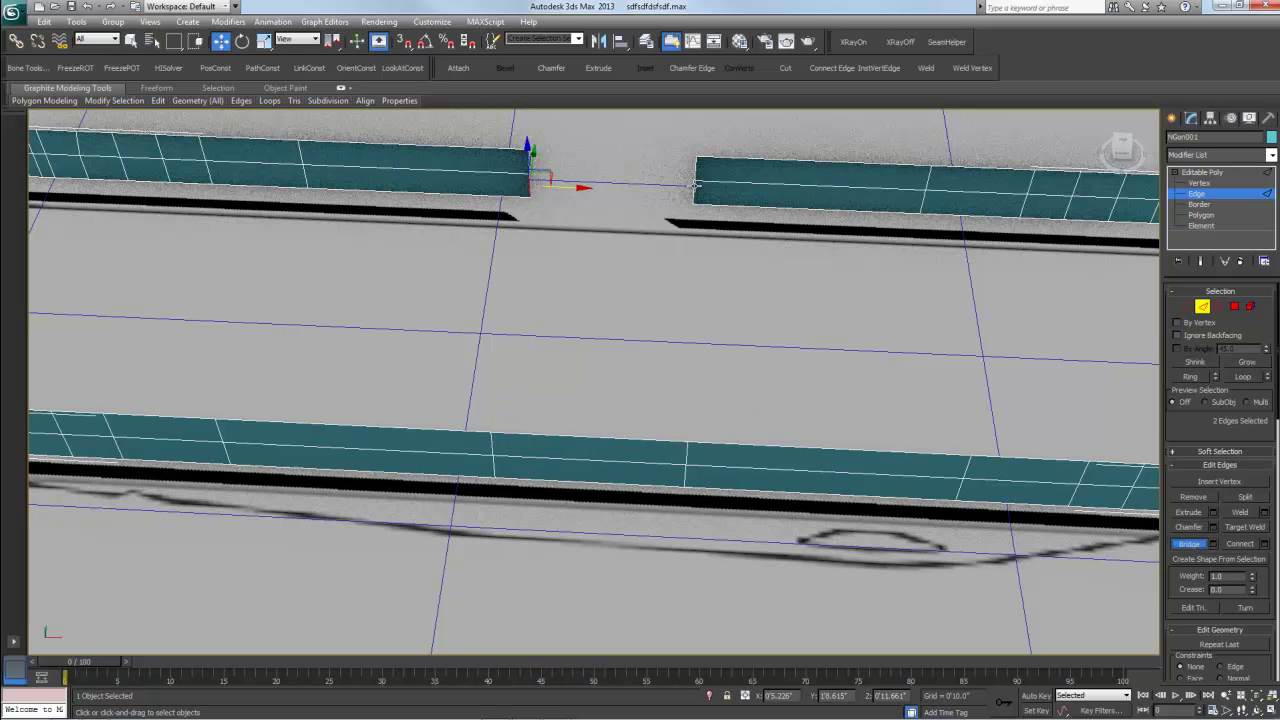
left_click(1188, 544)
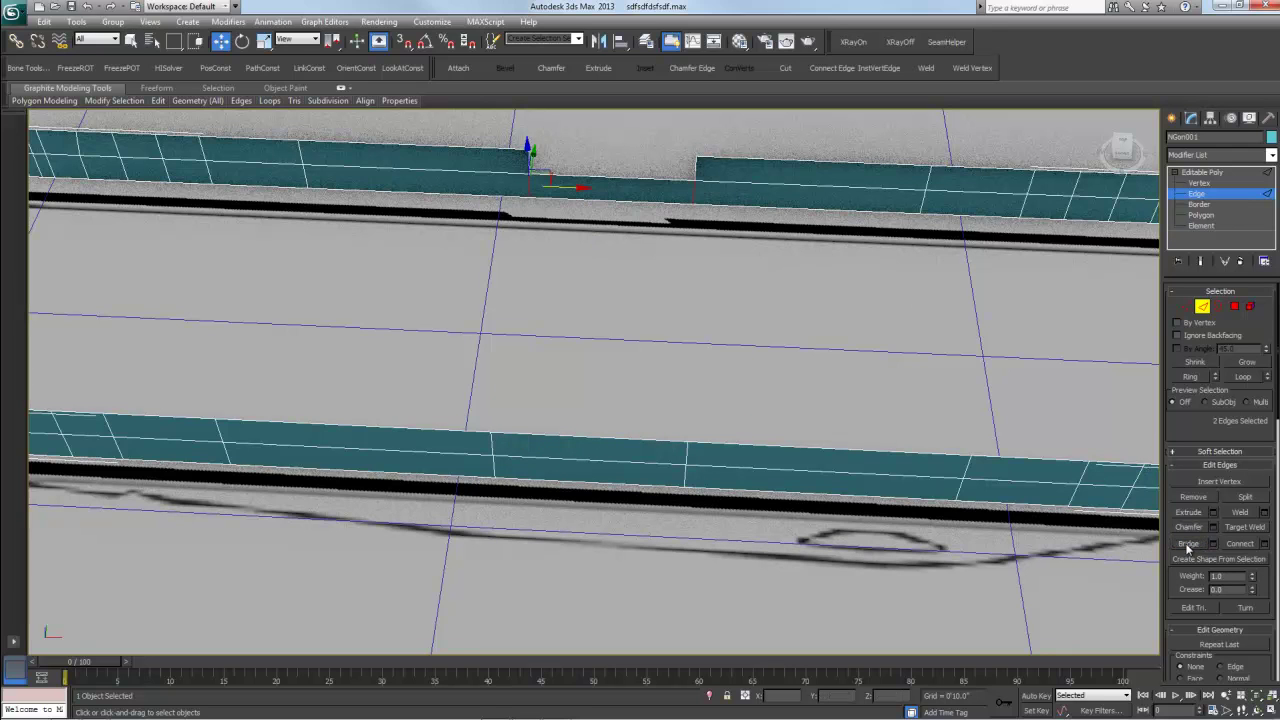
left_click(528, 155)
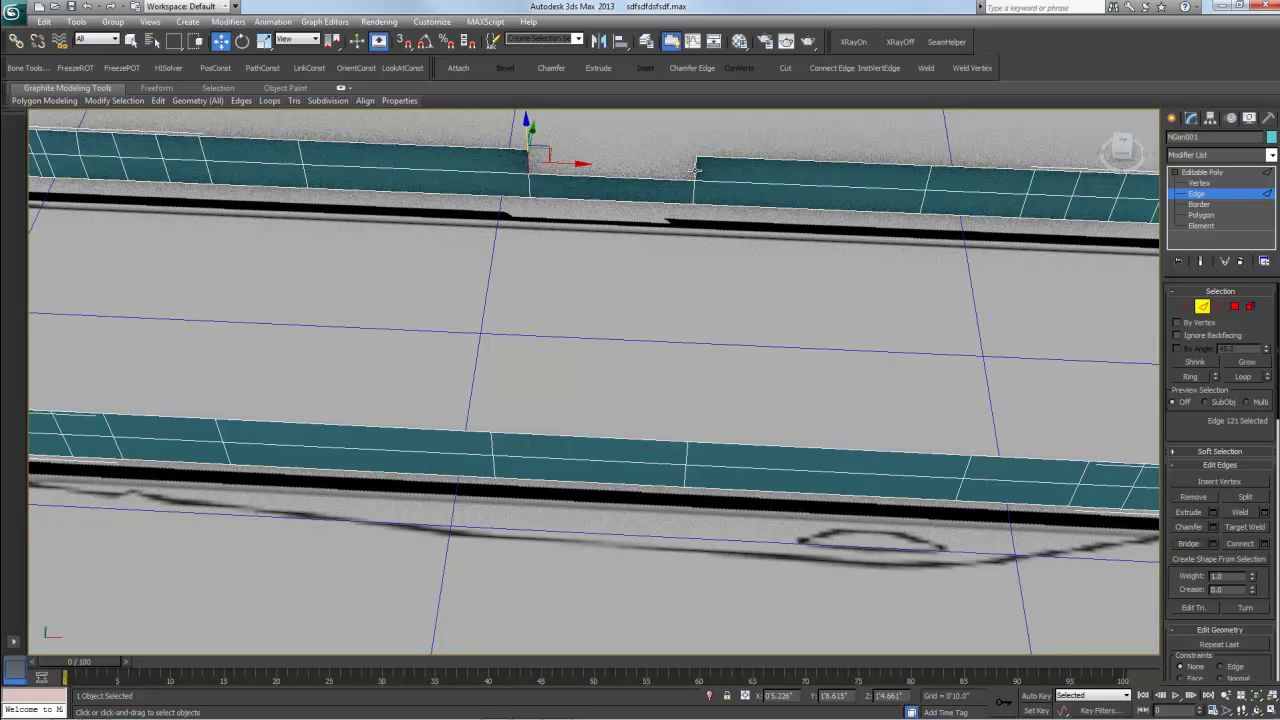
key("ctrl+z")
left_click(1189, 544)
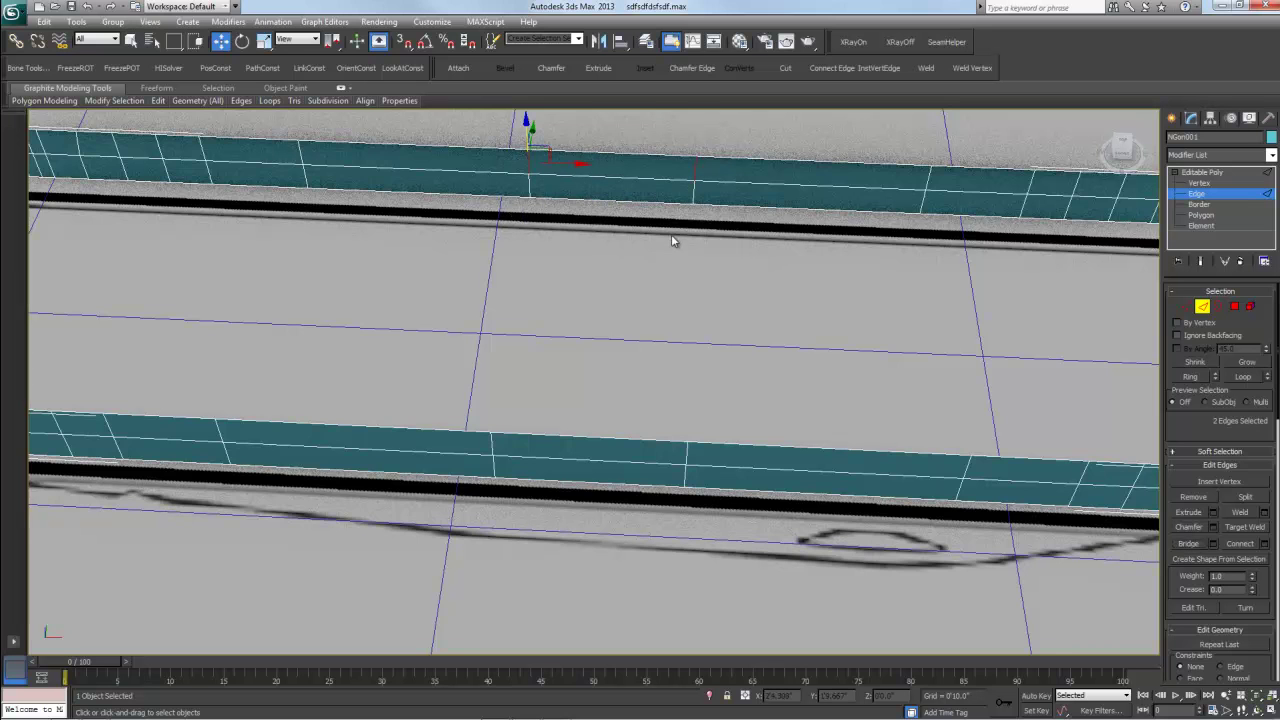
scroll(649, 270, "up", 1)
scroll(648, 274, "up", 1)
scroll(648, 274, "down", 5)
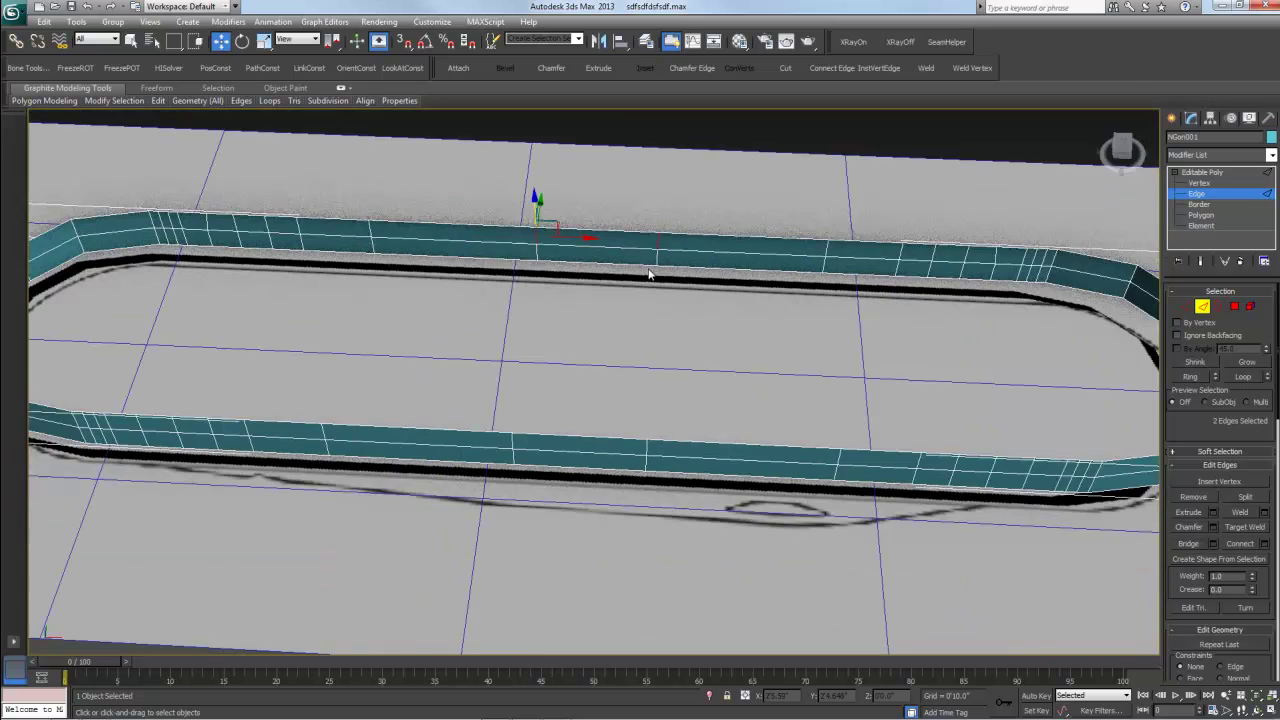
left_click(1192, 173)
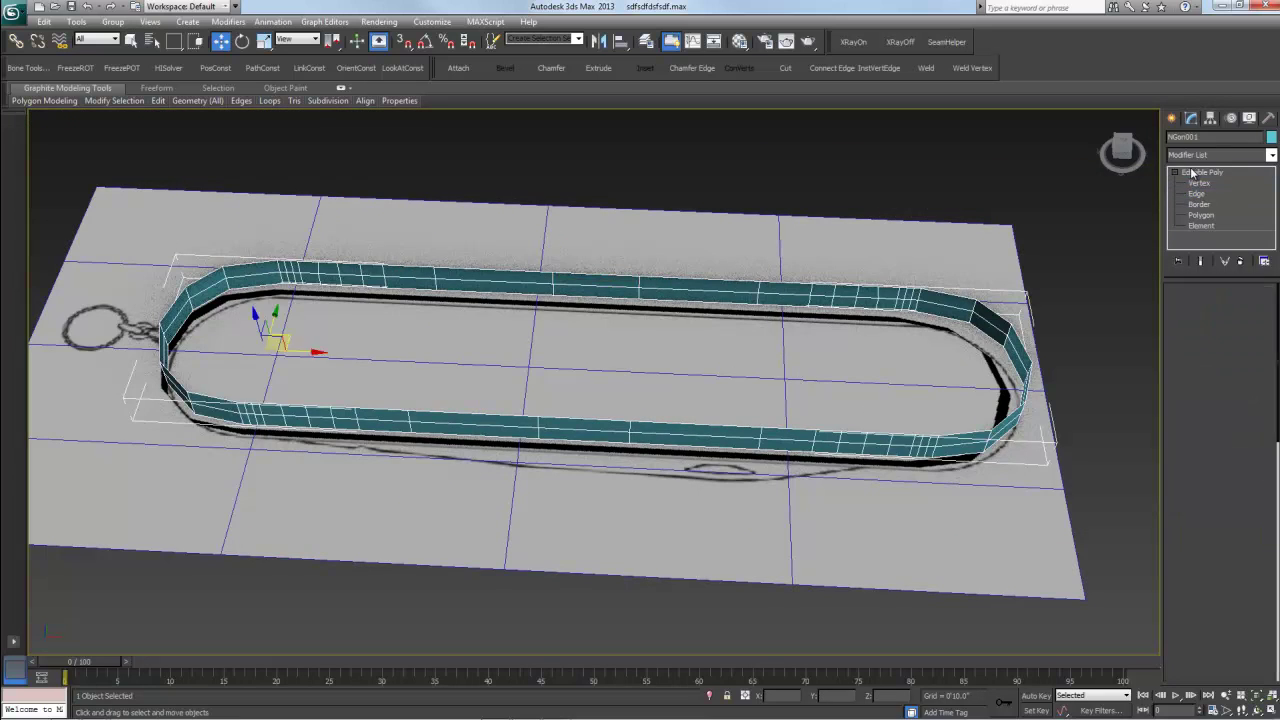
- At Border level, select the wall loop's bottom open border and cap it with a polygon
middle_click_drag(620, 366, 577, 320, "alt")
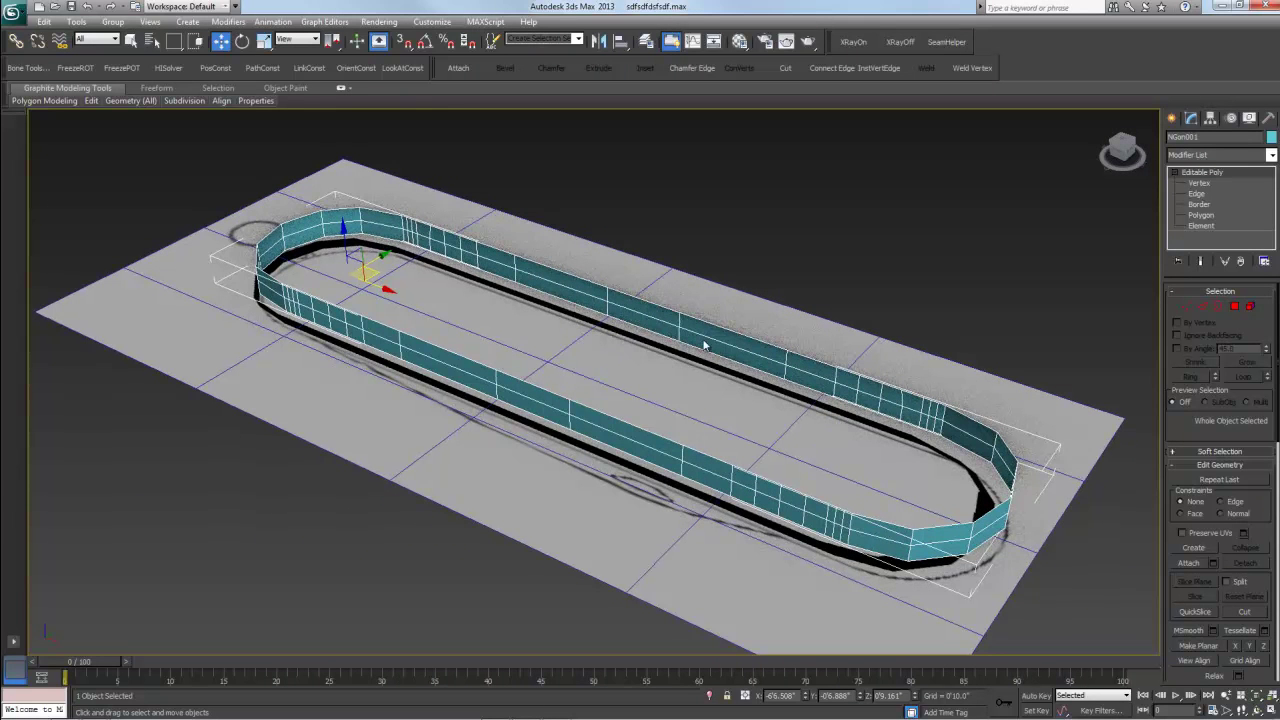
left_click(1200, 205)
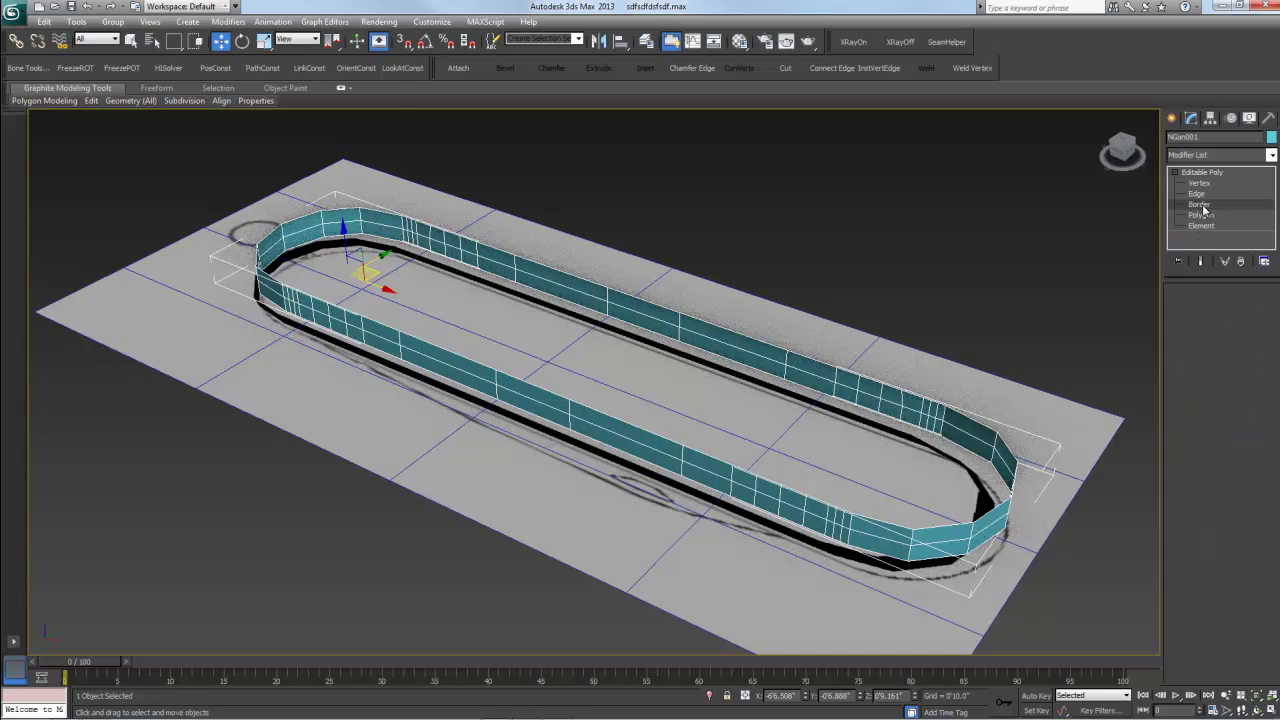
left_click(716, 323)
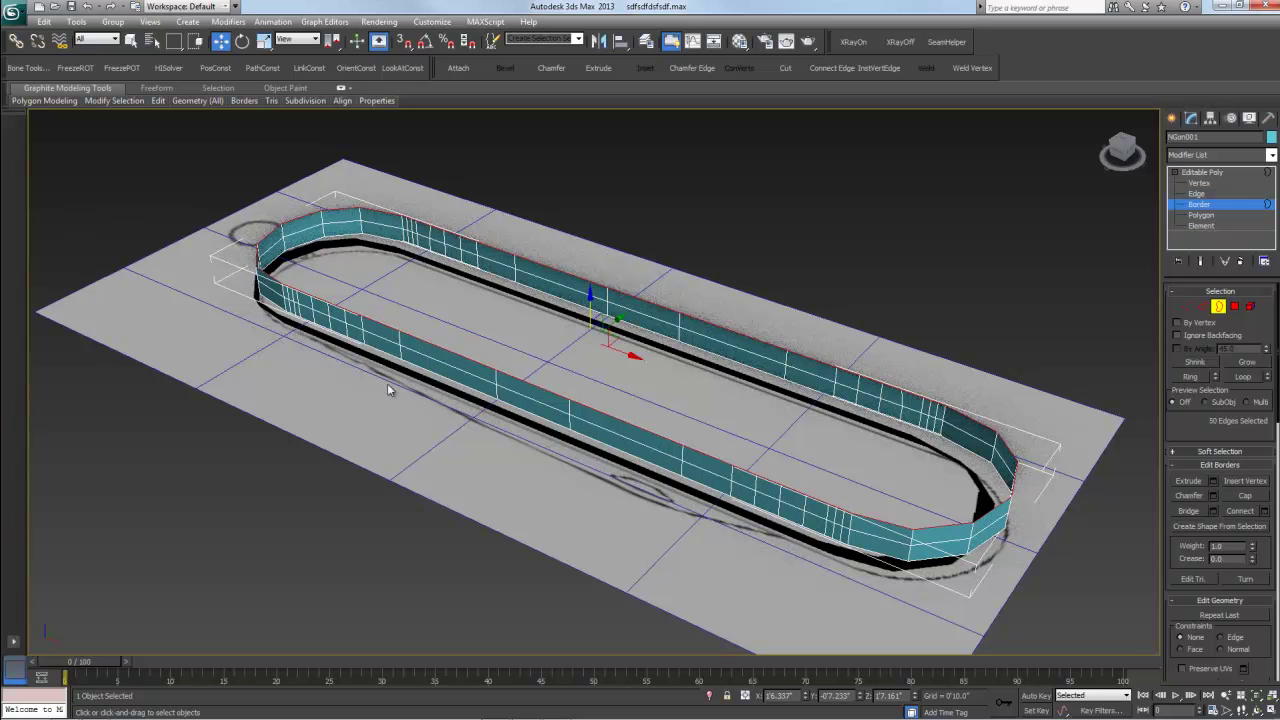
middle_click_drag(707, 465, 745, 488, "alt")
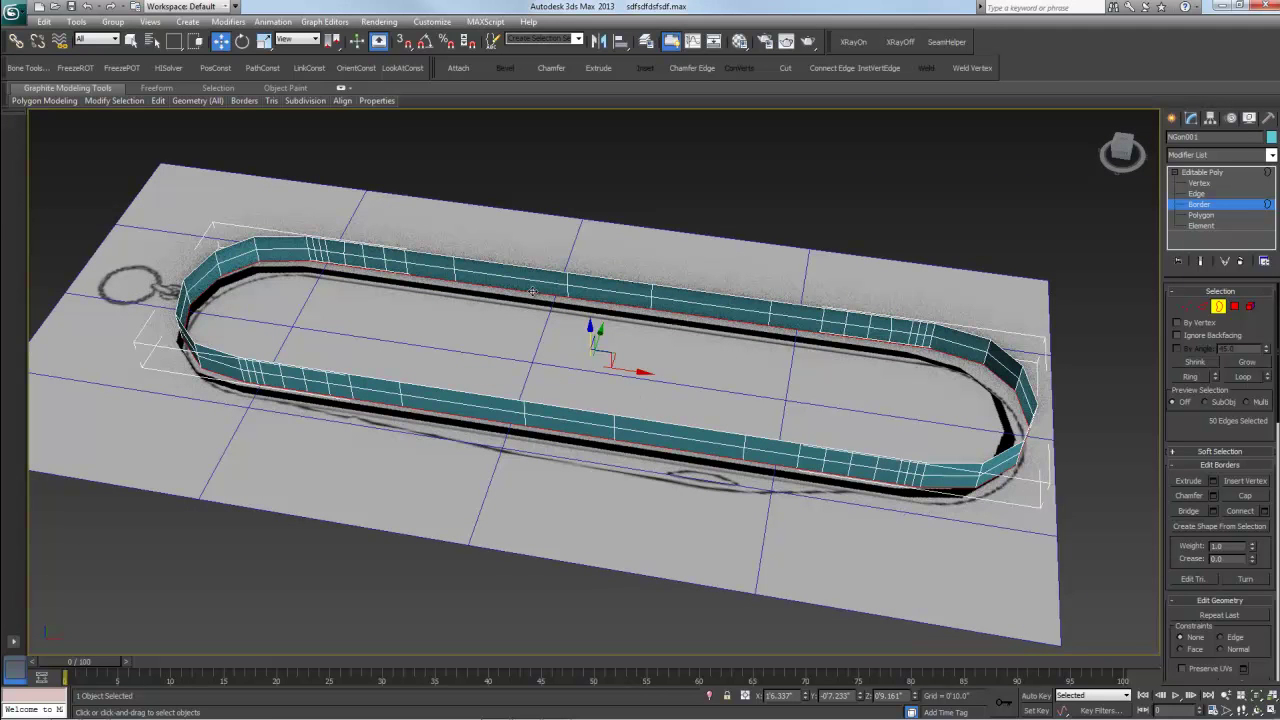
middle_click_drag(558, 324, 360, 340, "alt")
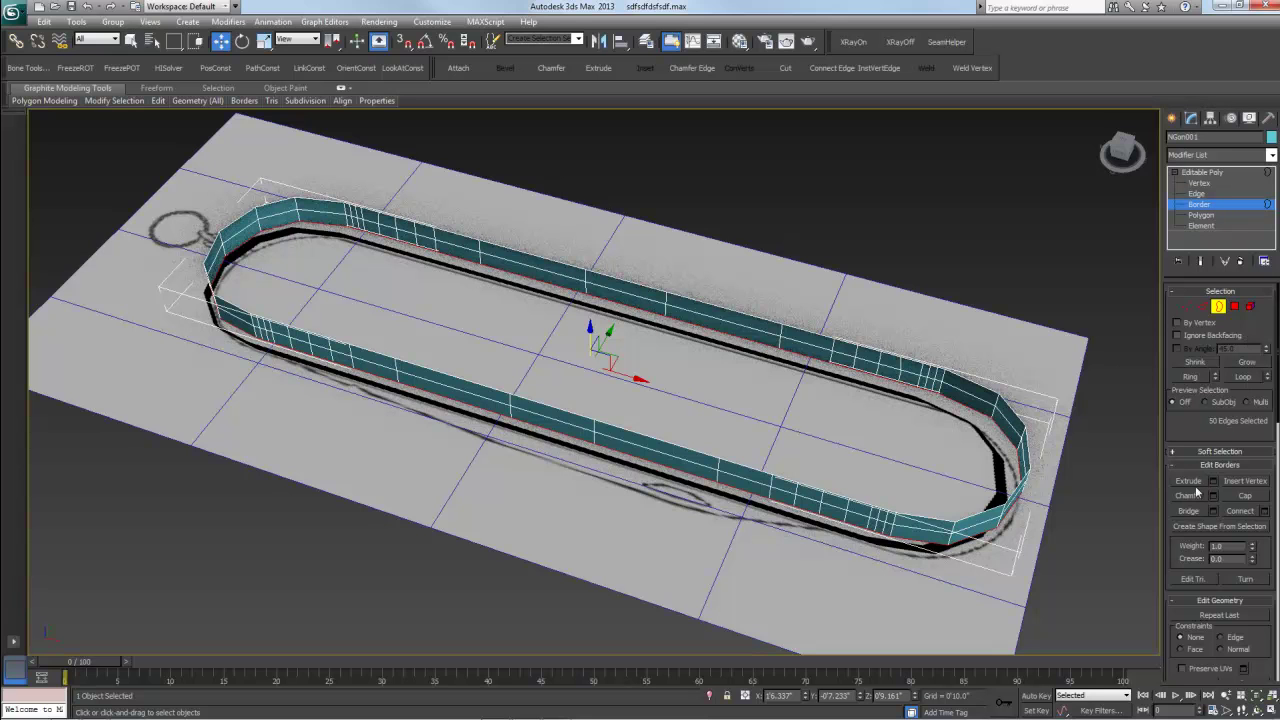
left_click(1257, 498)
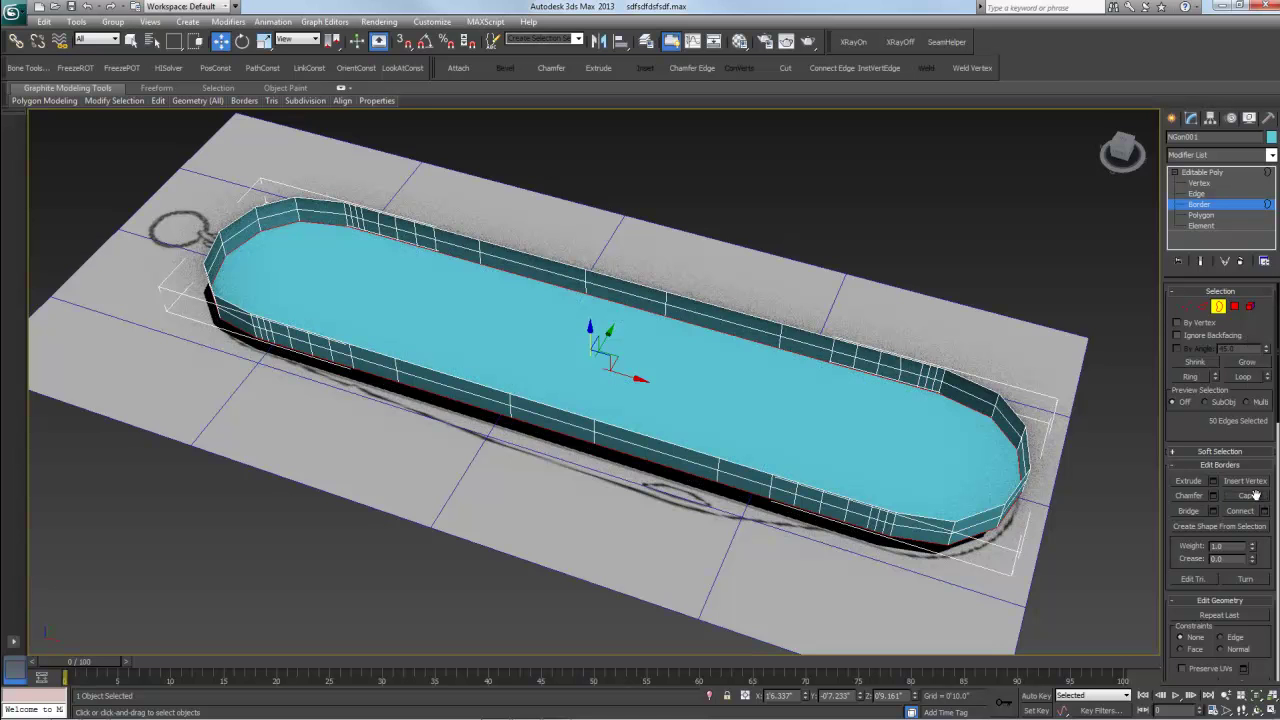
- Select the wall loop's top open border and cap it to close the knife body
middle_click_drag(646, 317, 461, 287, "alt")
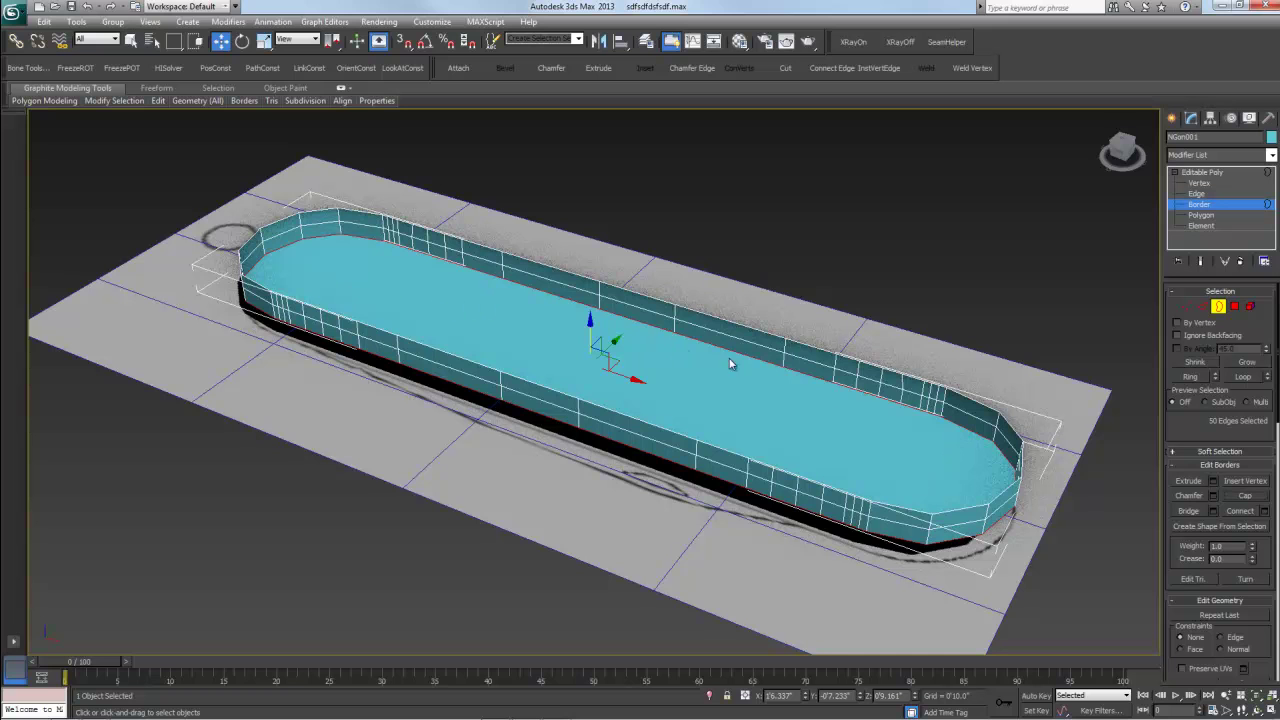
left_click(638, 293)
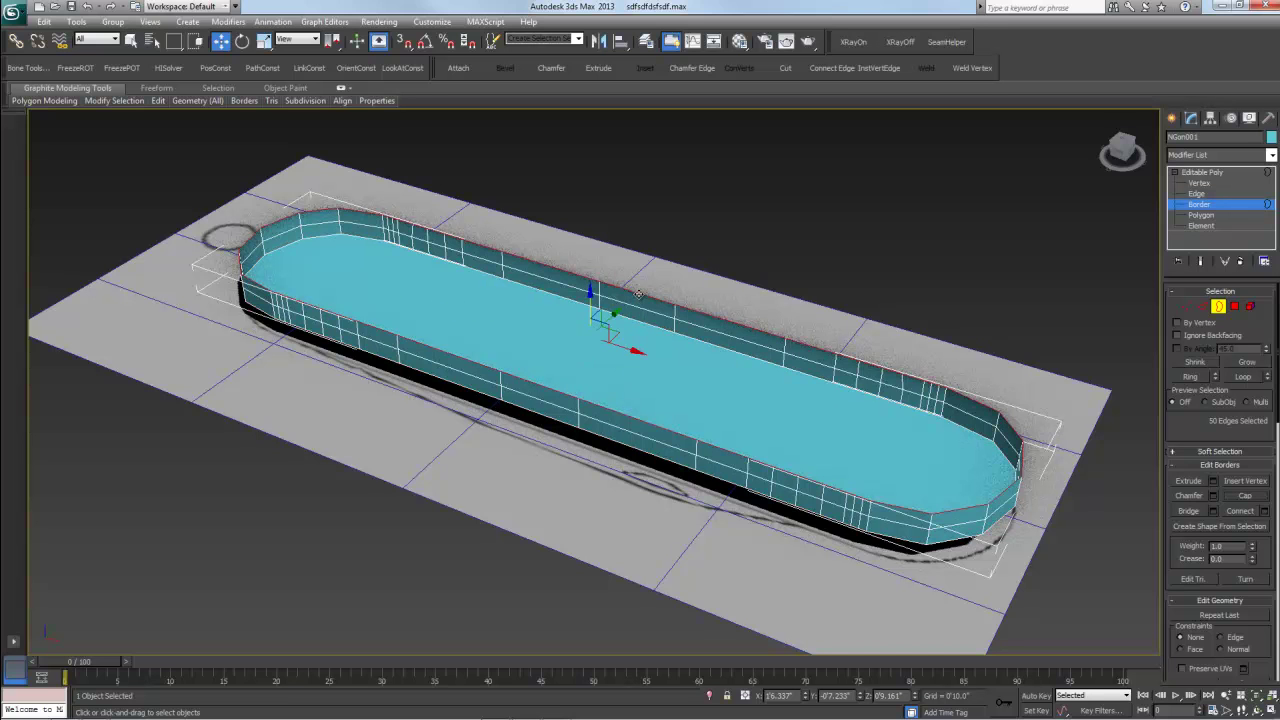
left_click(1247, 496)
middle_click_drag(740, 410, 776, 356, "alt")
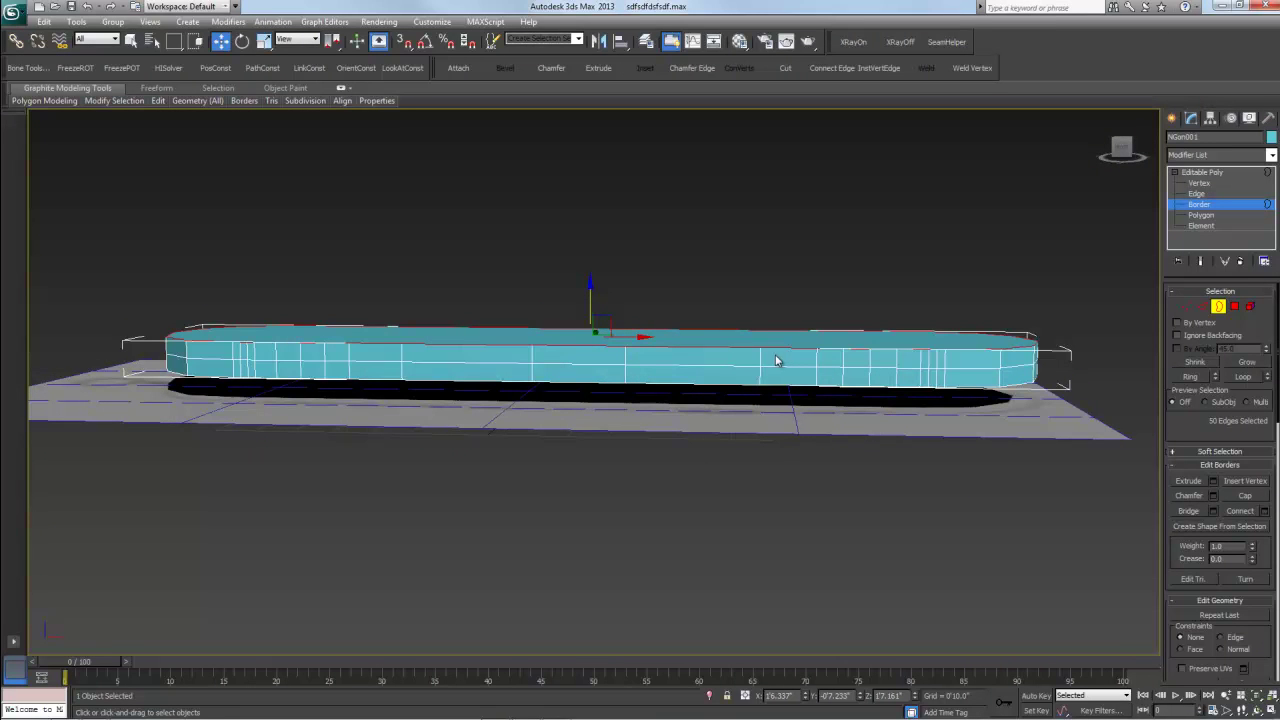
middle_click_drag(655, 292, 654, 325, "alt")
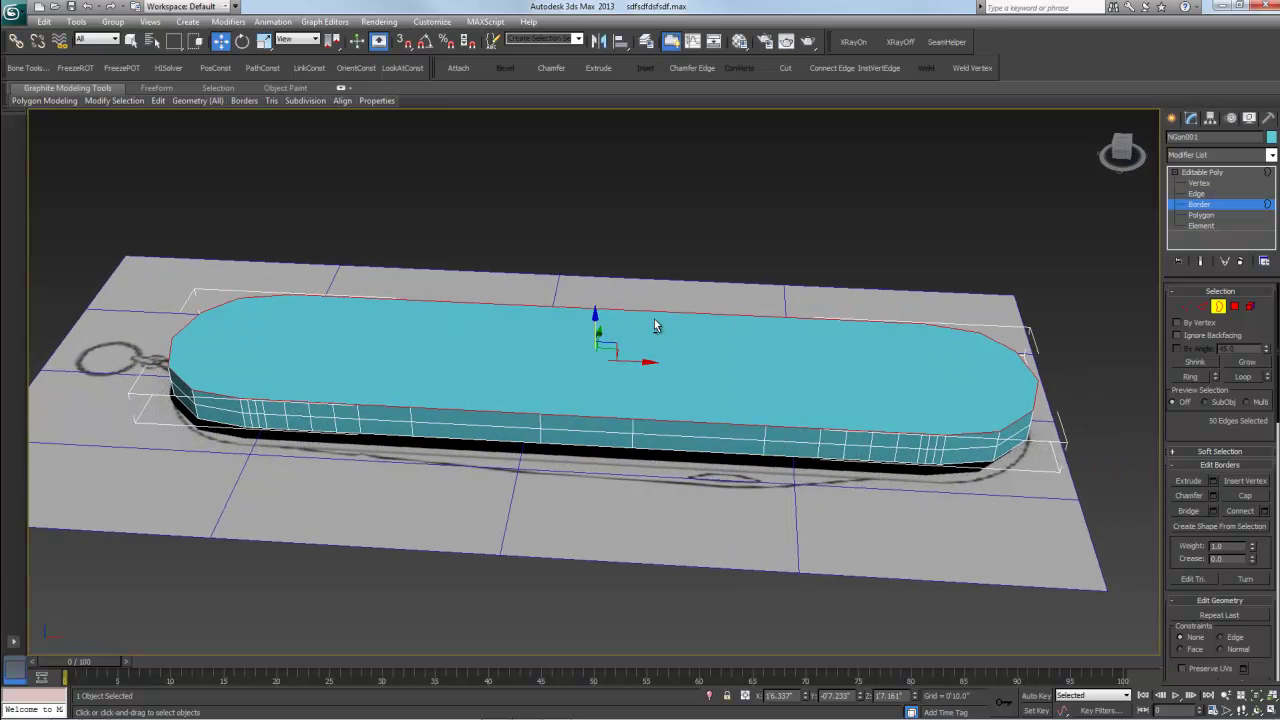